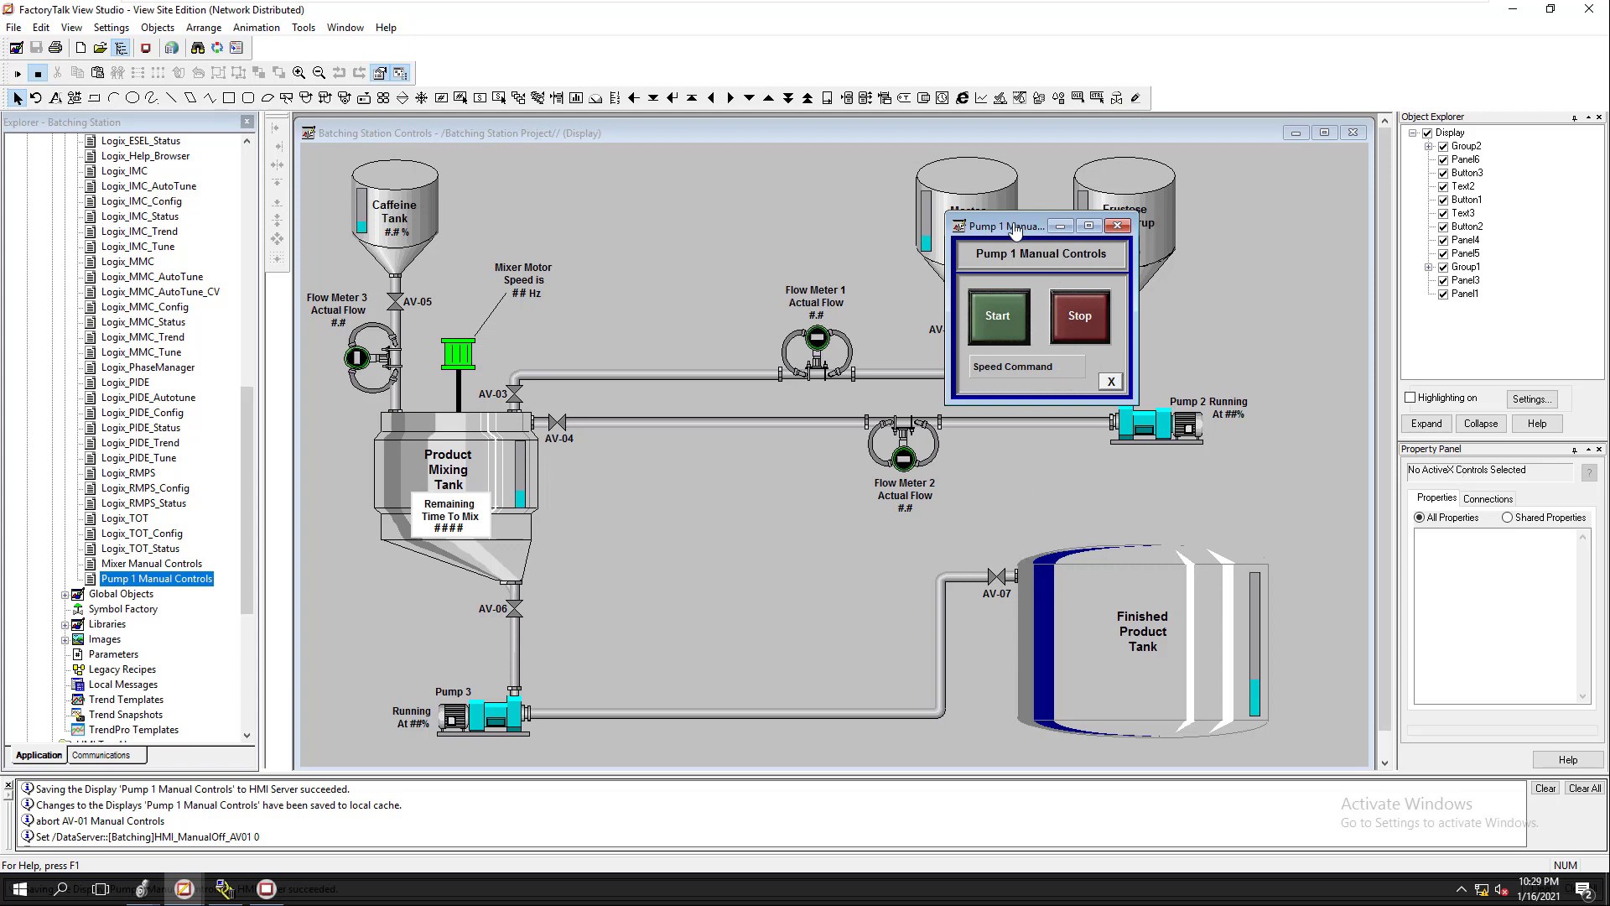
- Move the Pump 1 Manual Controls display window beside the Frustose Corn Syrup Tank, leaving Pump 1 and Pump 2 uncovered
drag(955, 234, 711, 262)
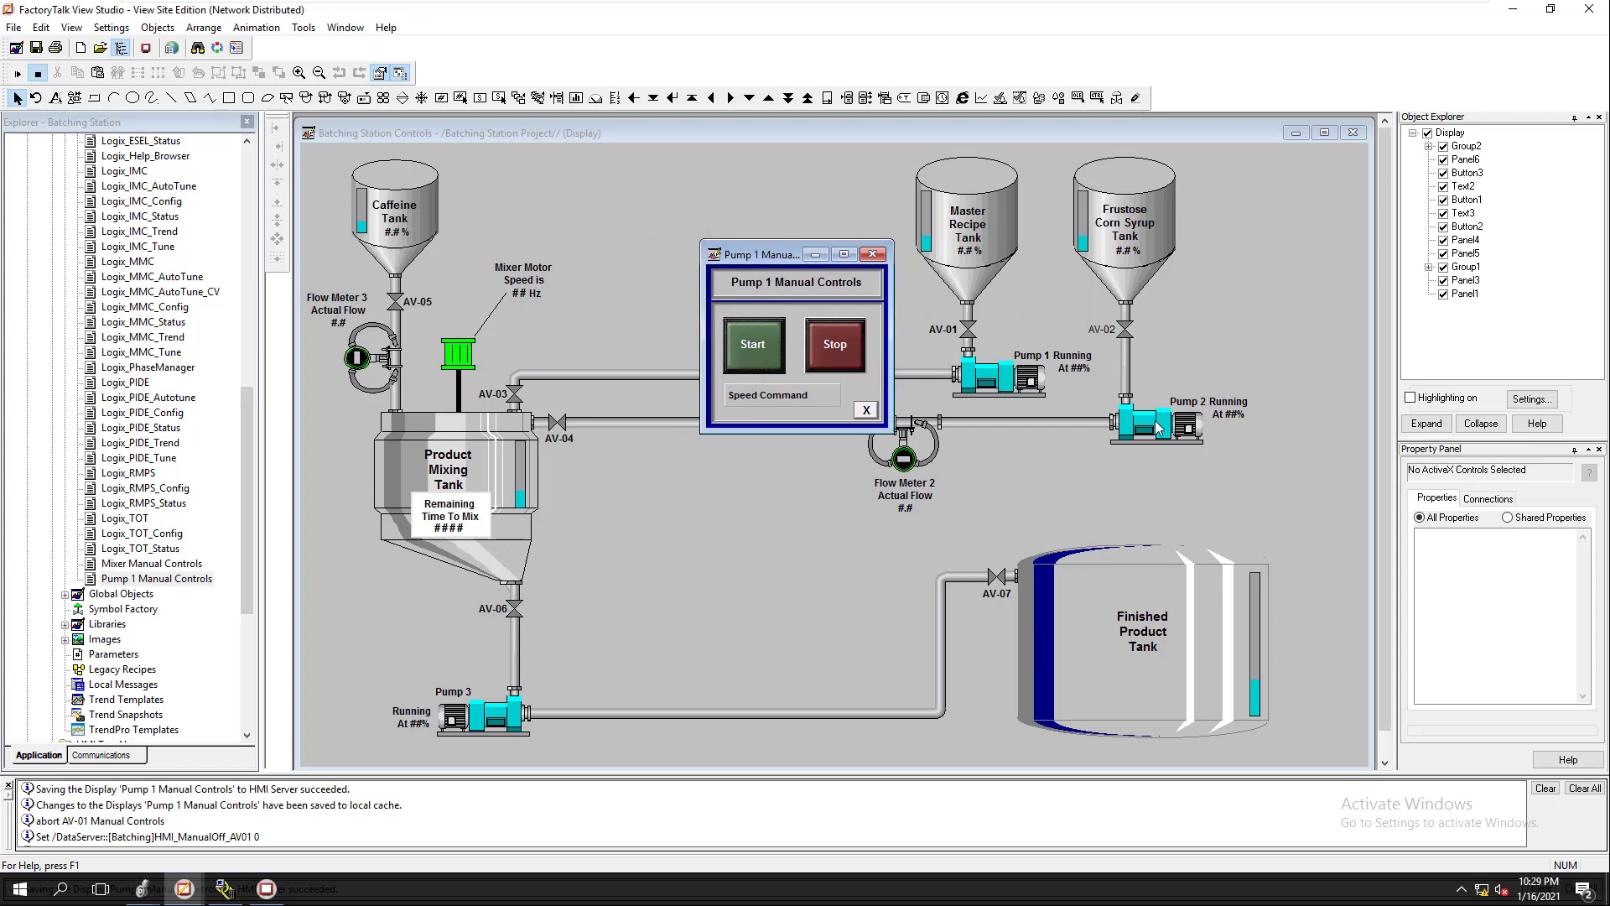
drag(780, 255, 1219, 221)
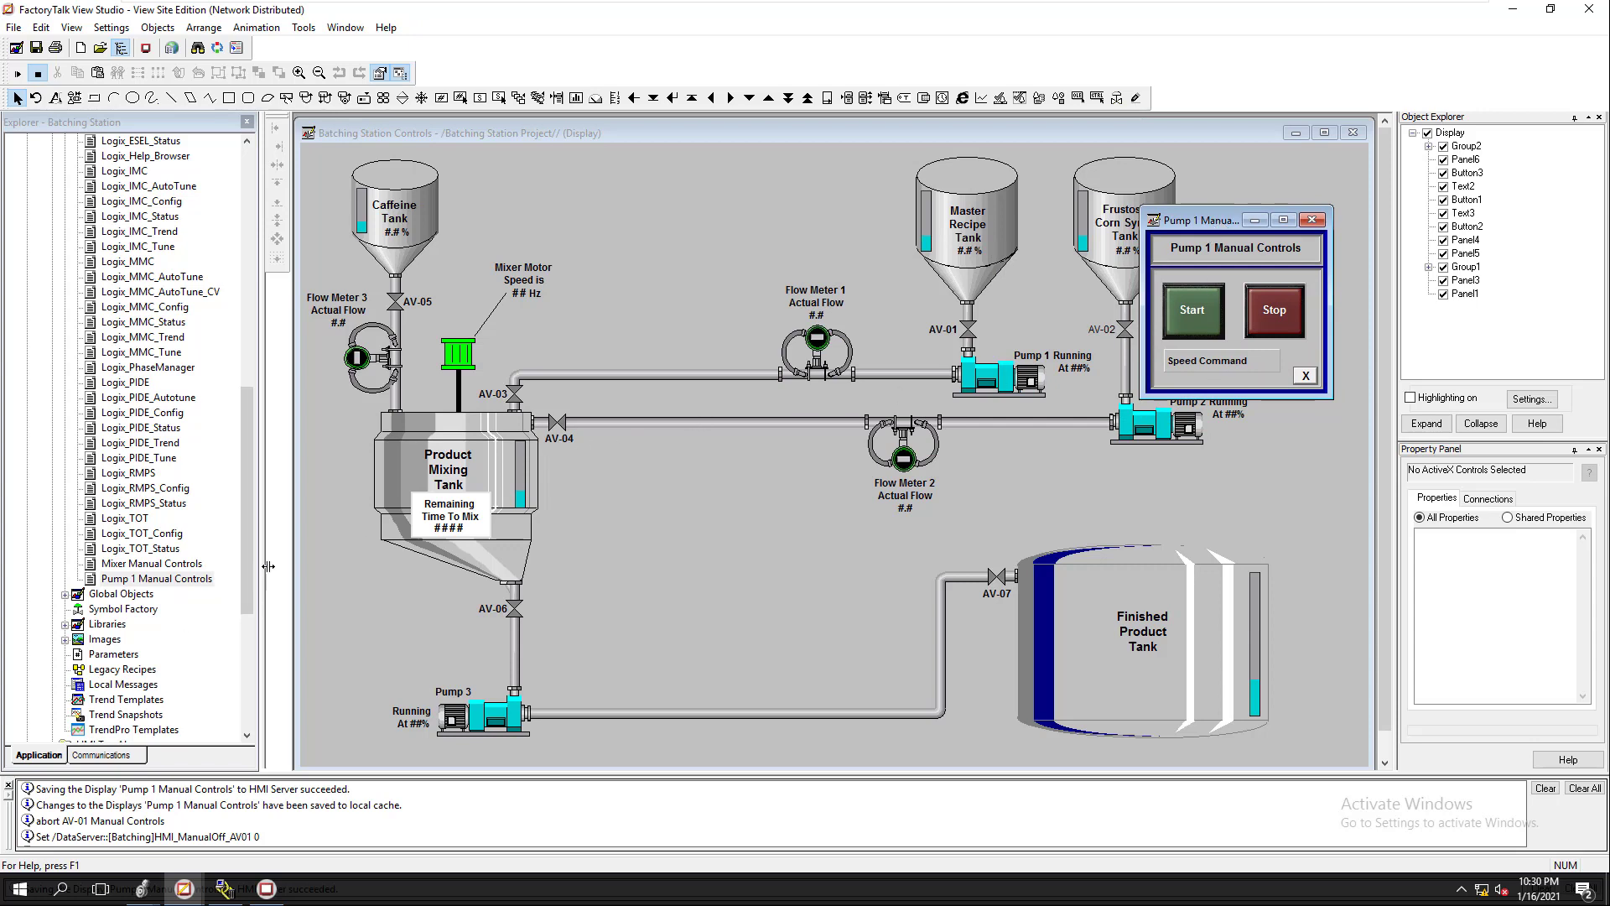
drag(246, 570, 245, 334)
right_click(181, 355)
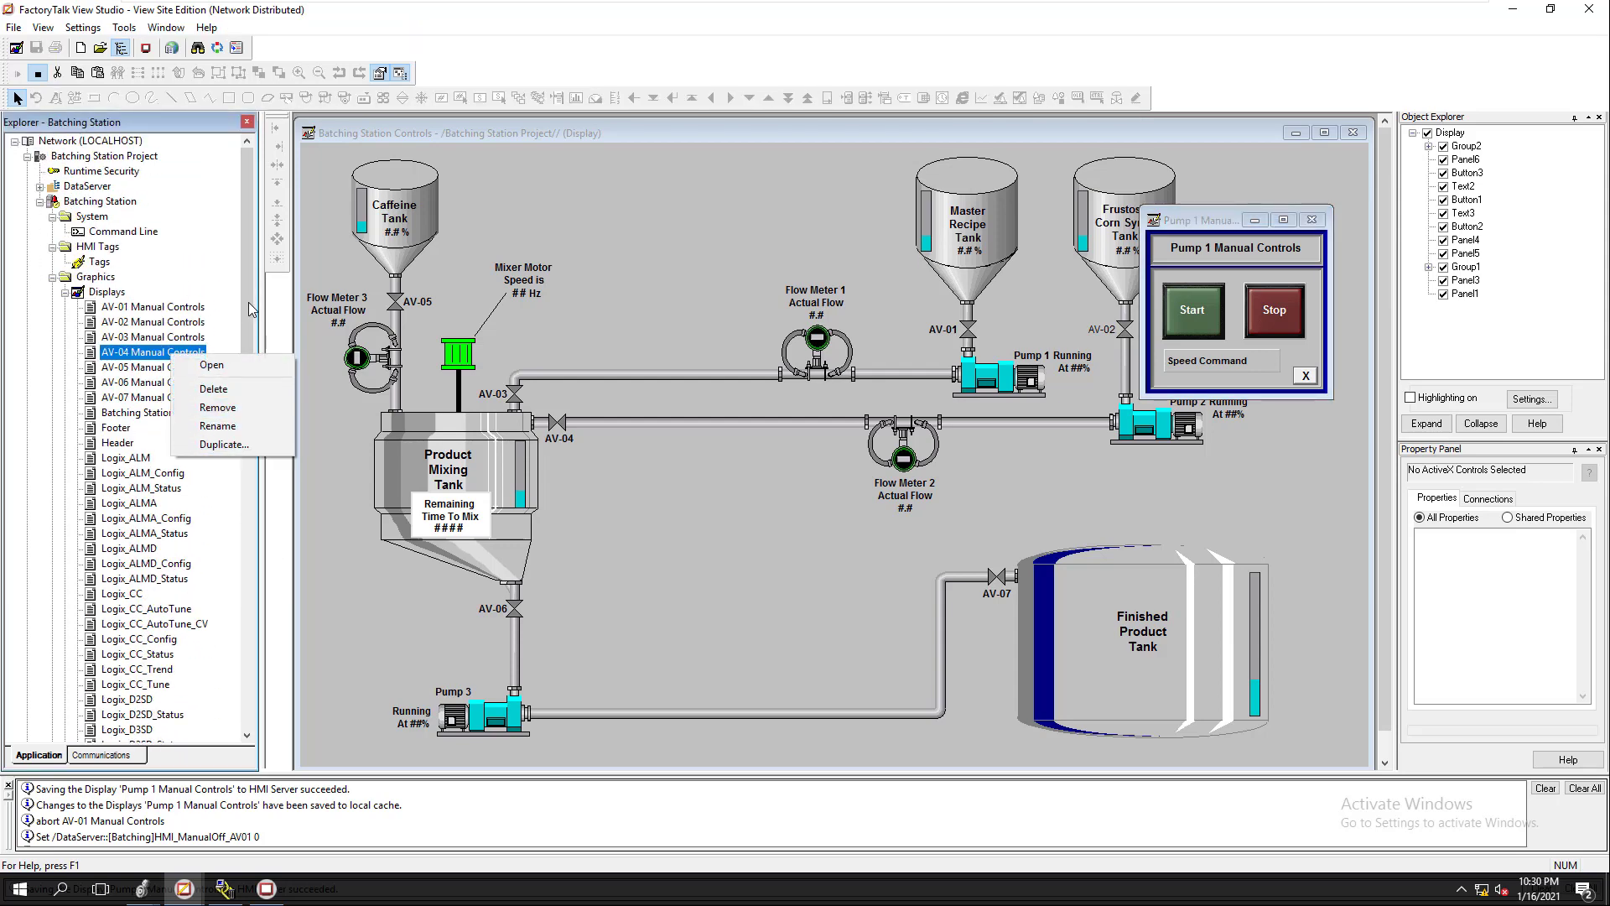
scroll(250, 345, down, 15)
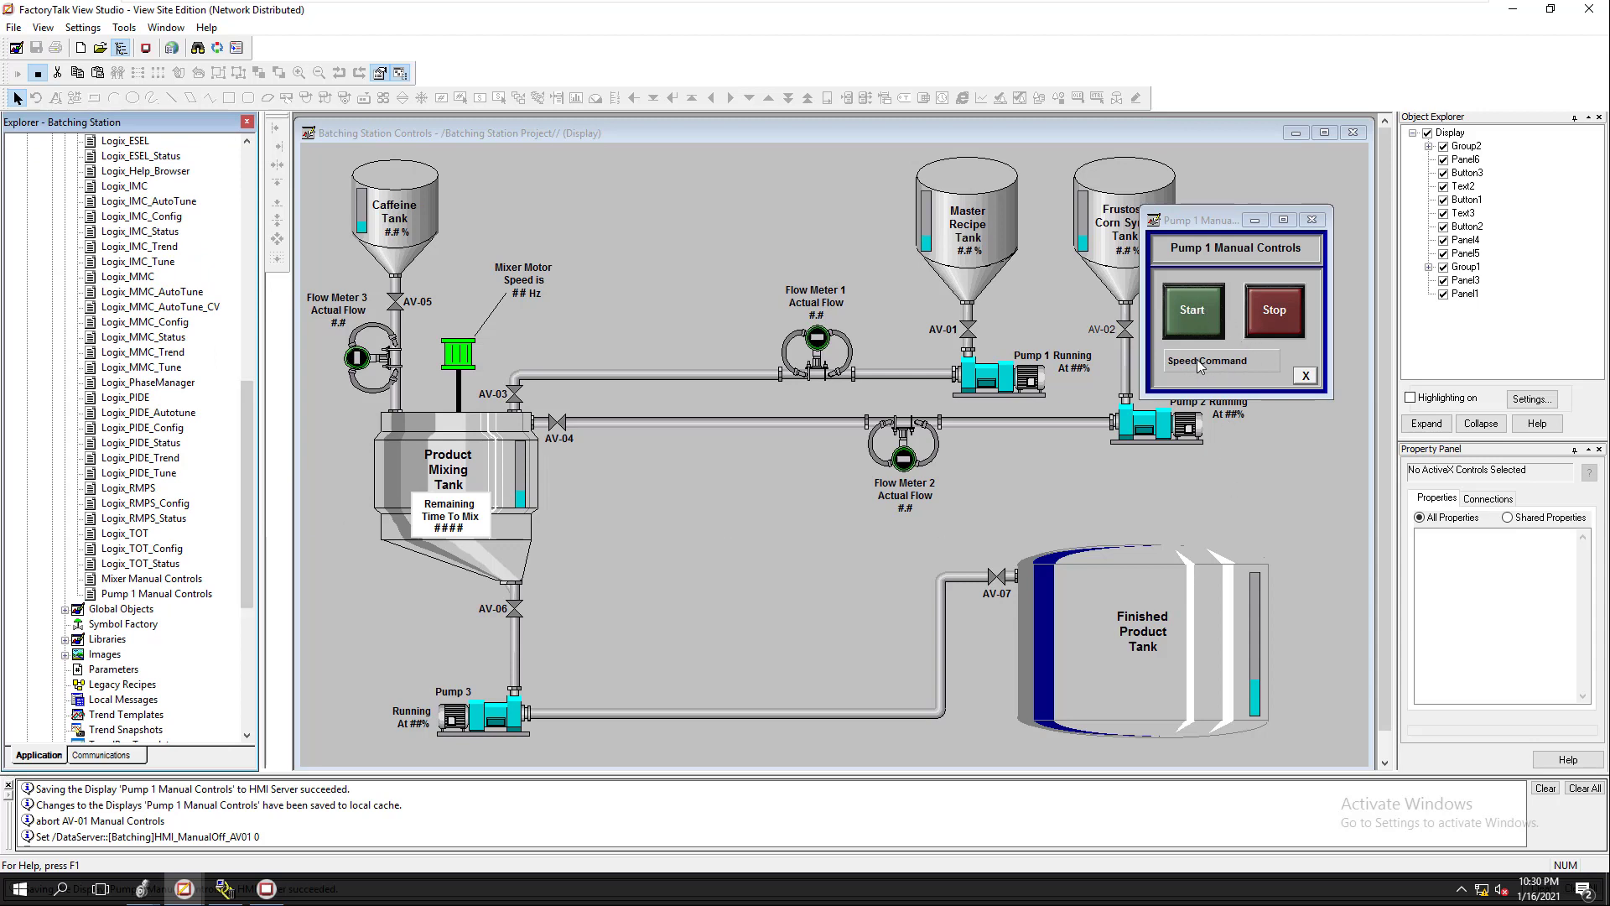
drag(1211, 223, 1209, 214)
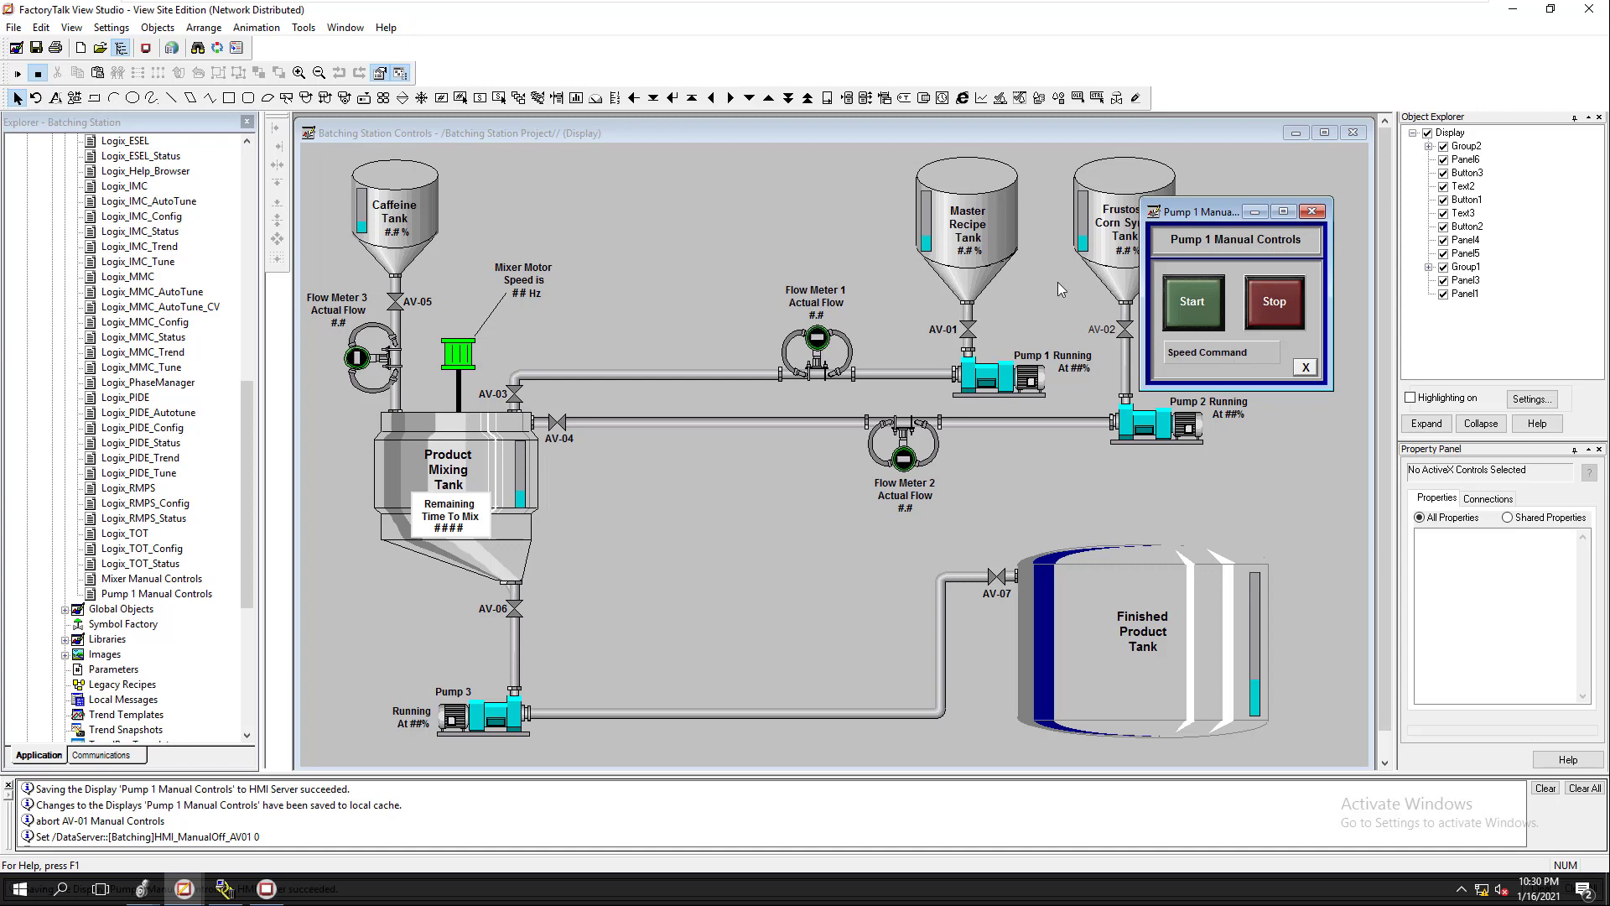
- Insert a Numeric Keypad Control for RSView32 ActiveX object beside the Speed Command label on the Pump 1 Manual Controls display
click(167, 30)
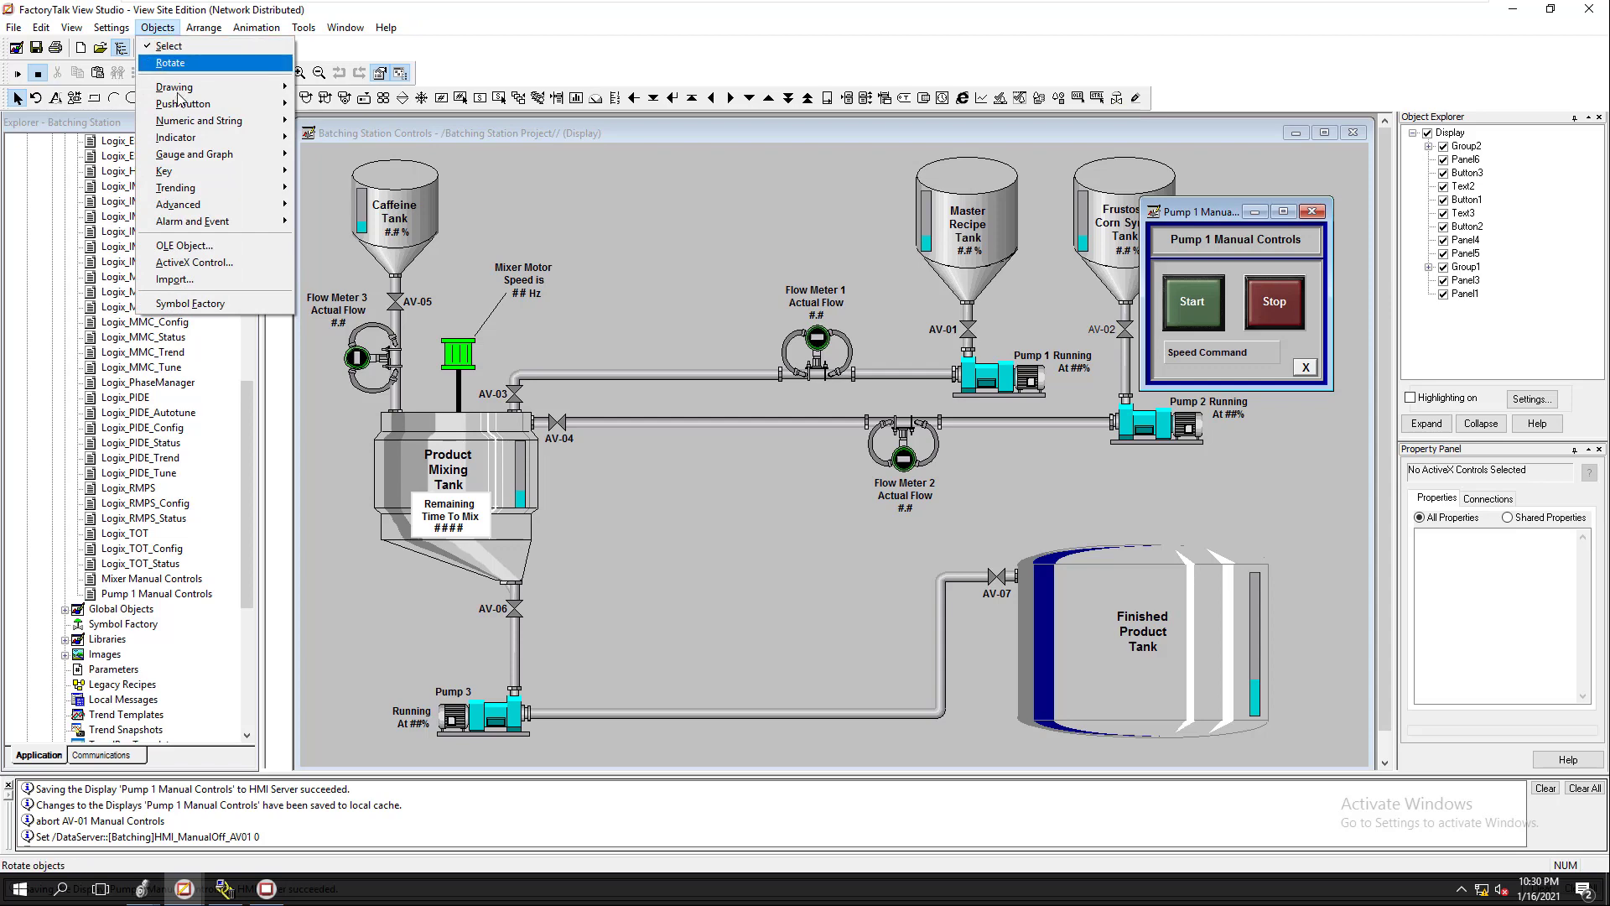
click(222, 263)
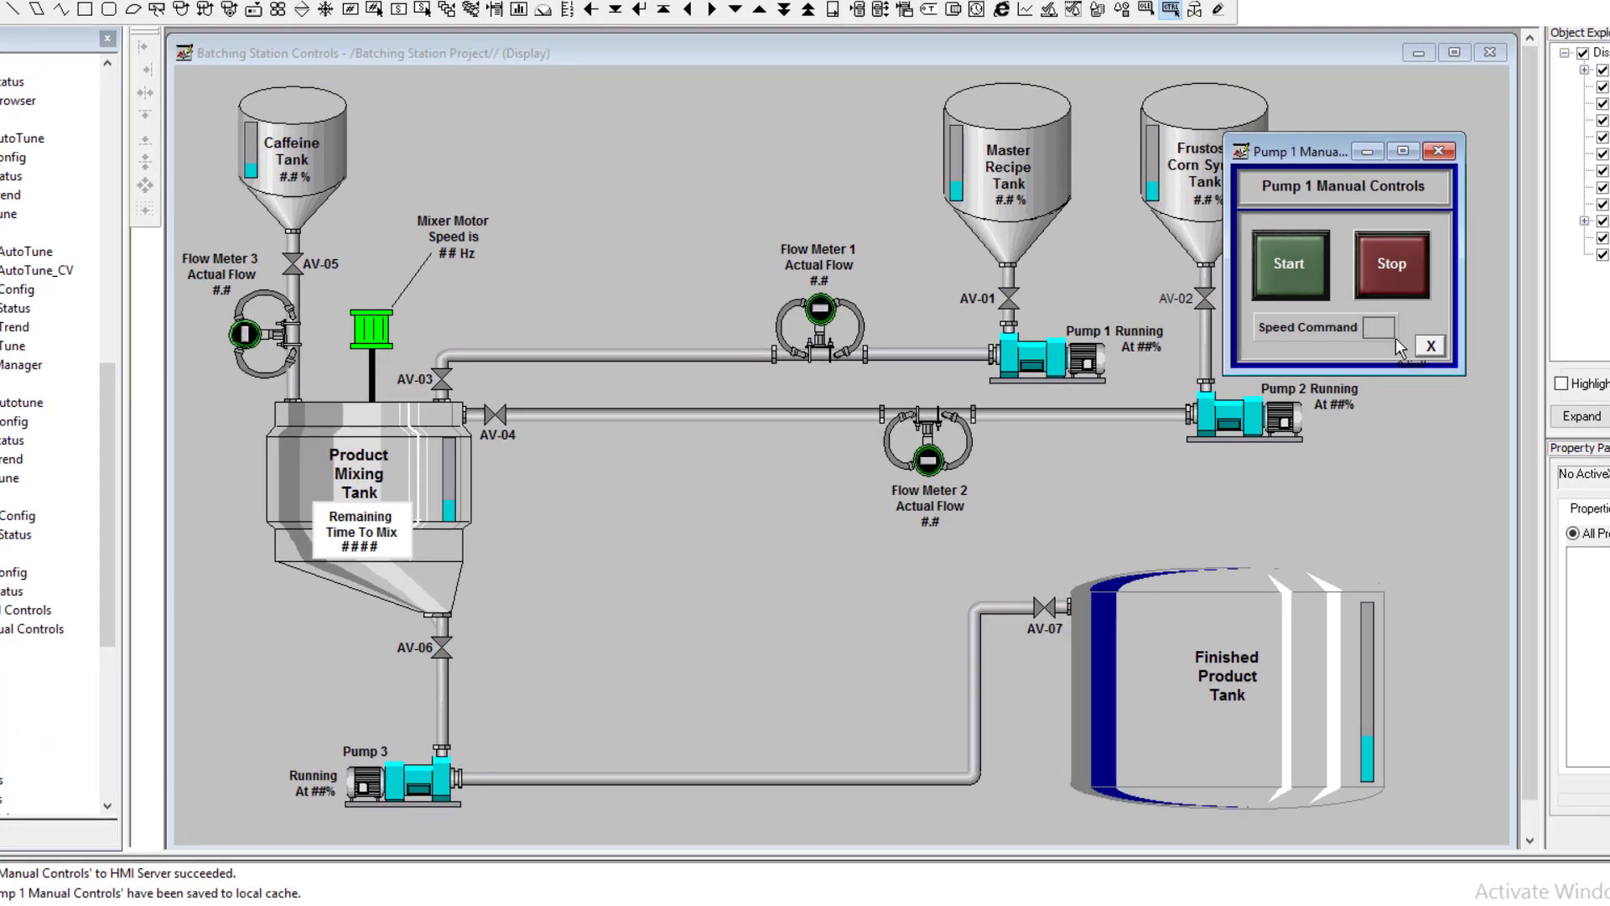
click(1396, 338)
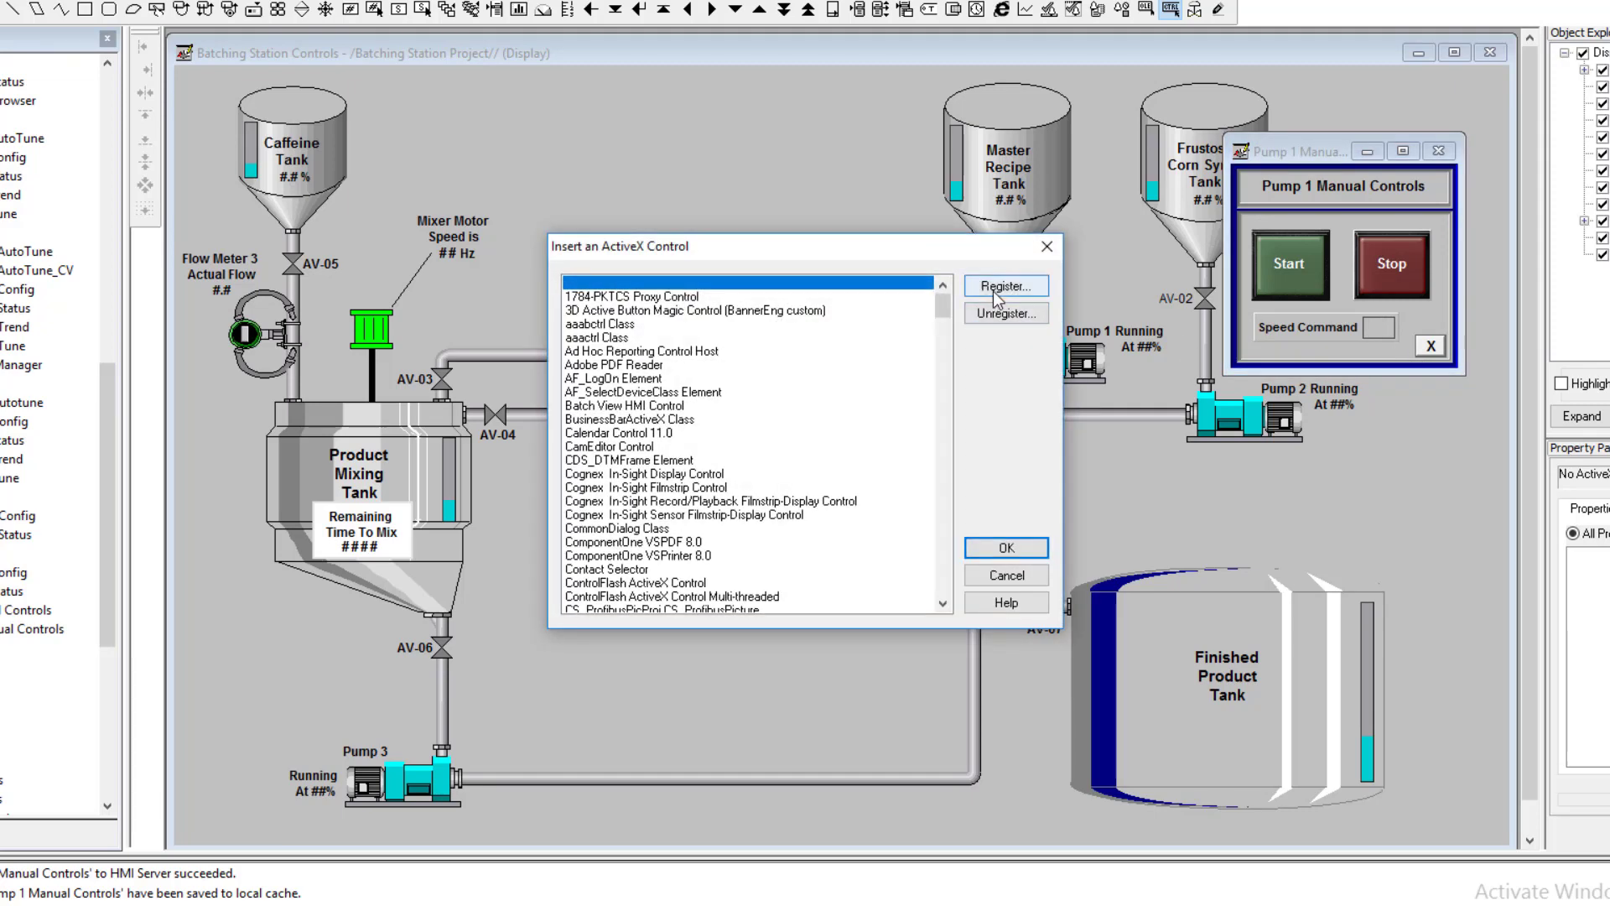
drag(892, 255, 968, 225)
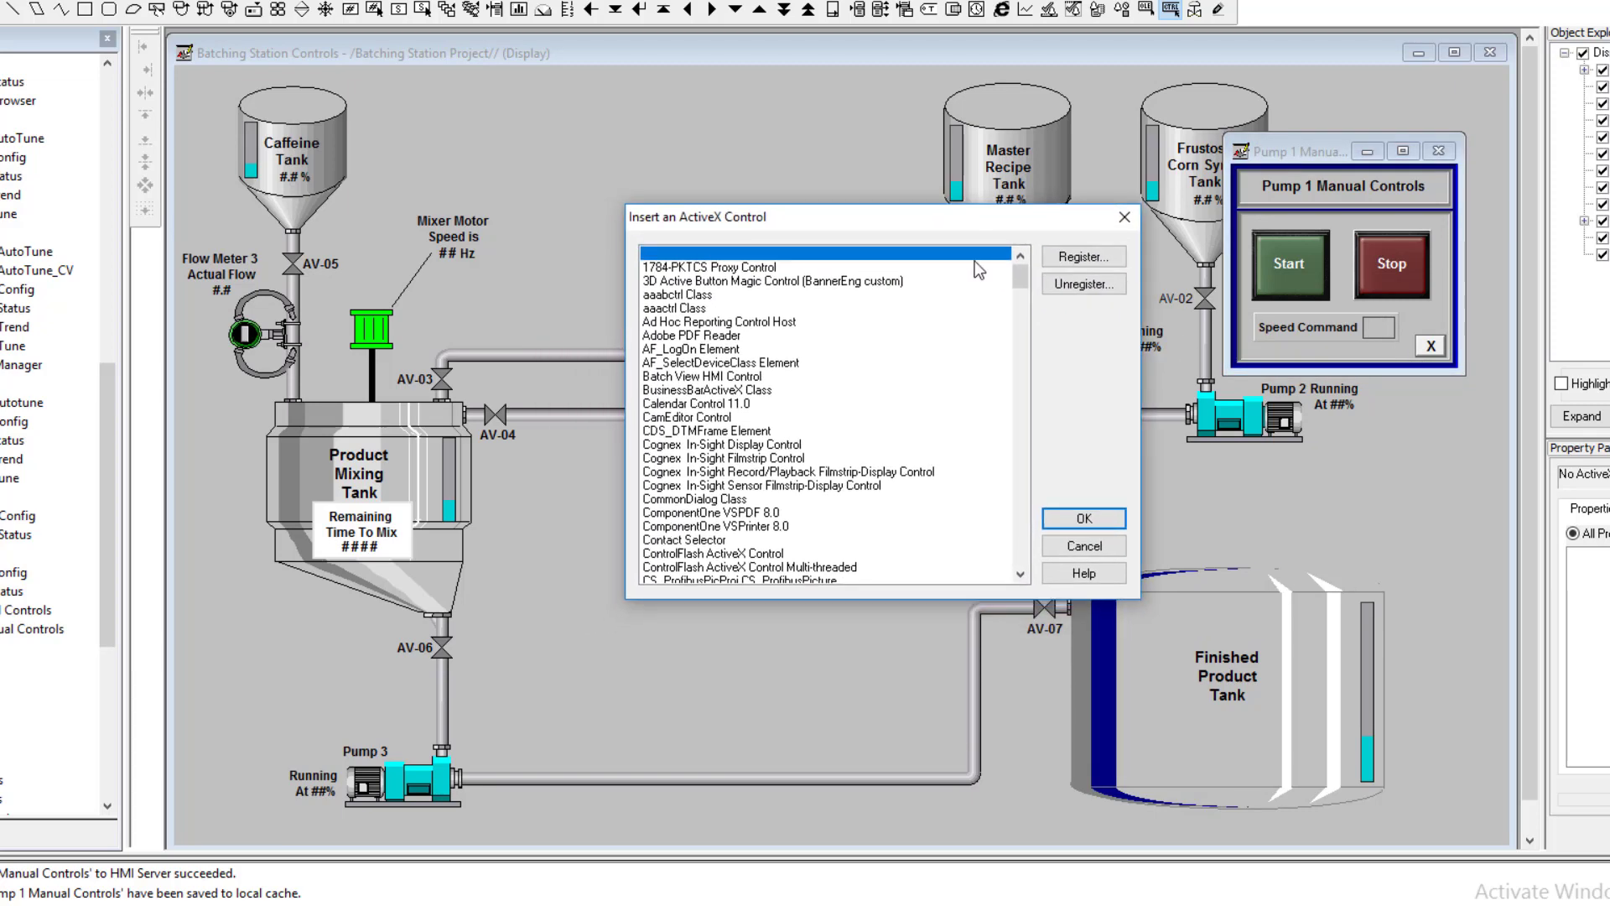
drag(1018, 279, 994, 601)
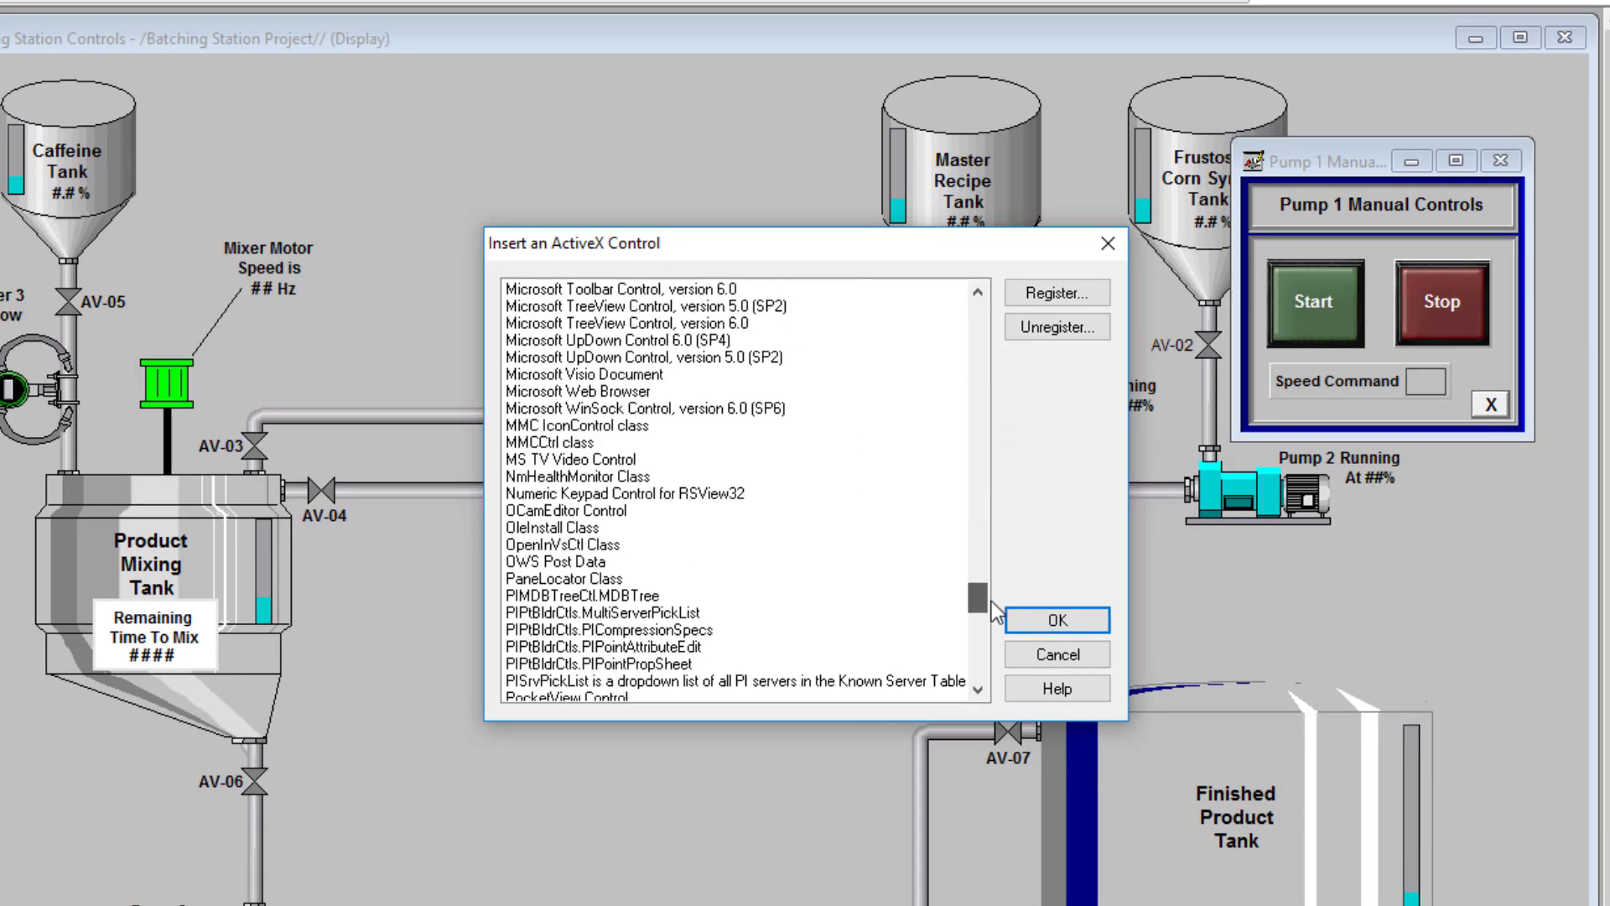
click(711, 497)
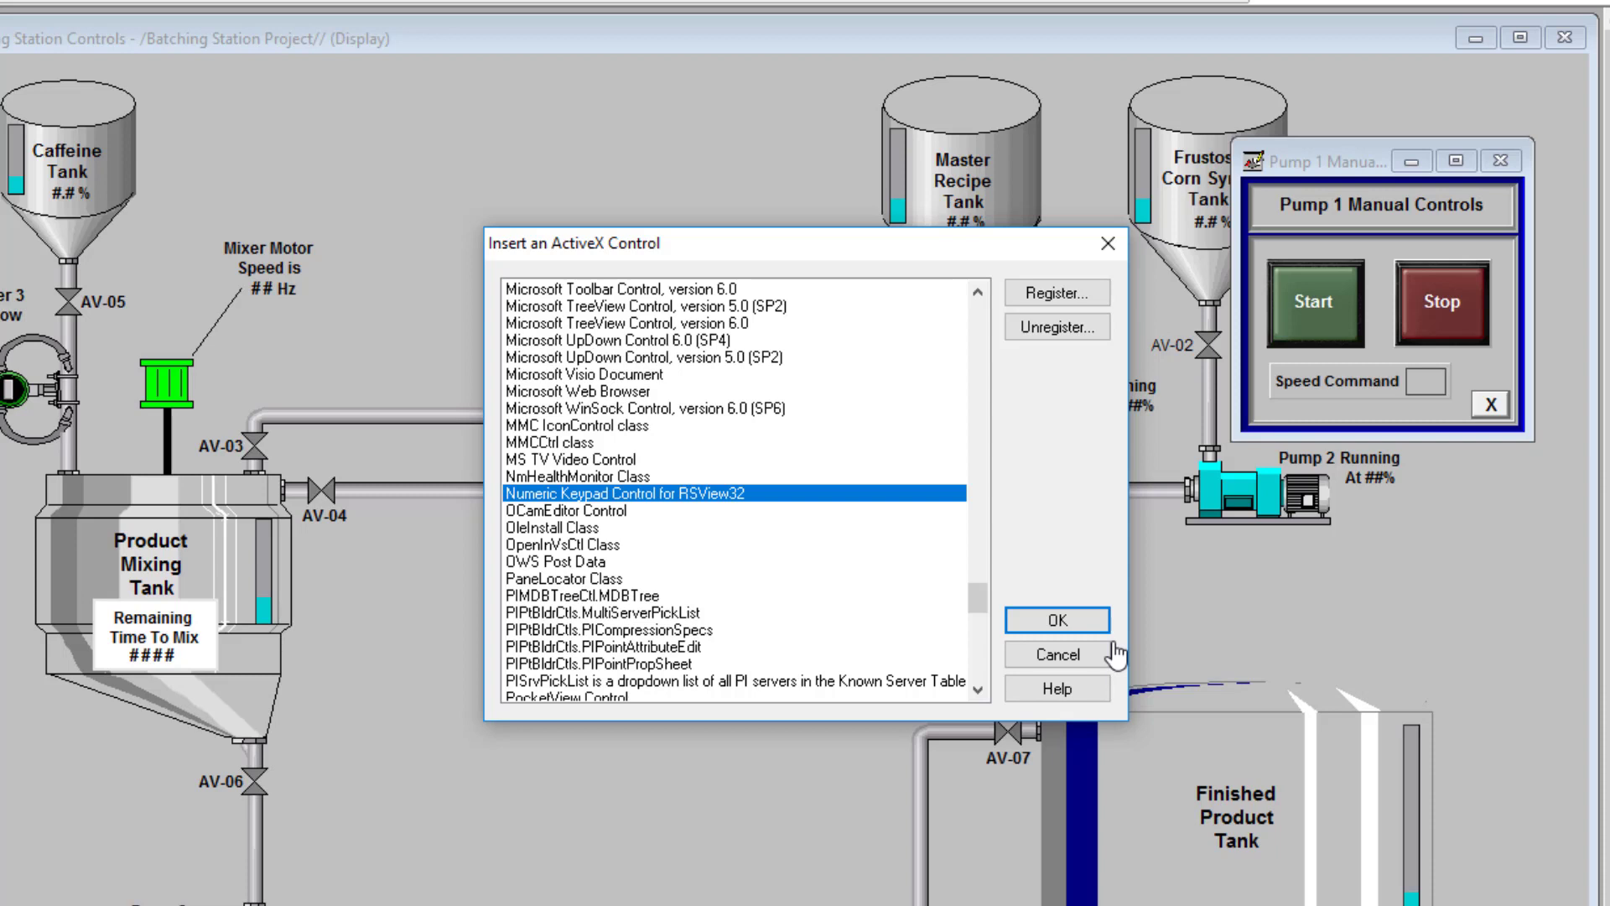
click(1056, 620)
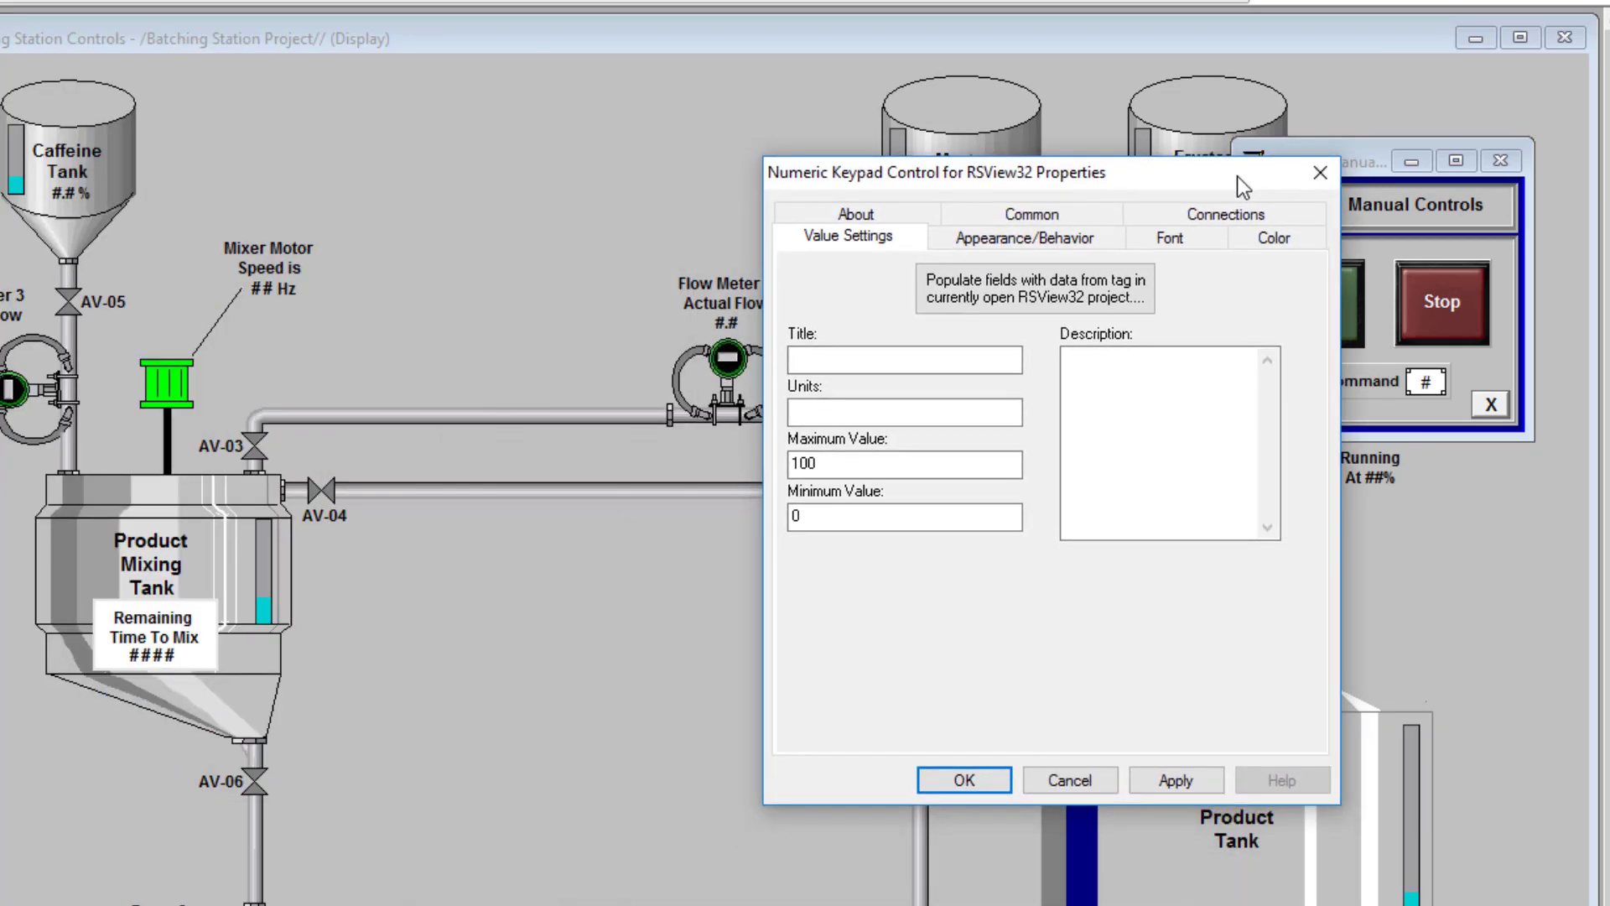
- Open the numeric keypad control's value settings and title it "Pump 1 Manual Speed", keeping the maximum value of 100
click(783, 364)
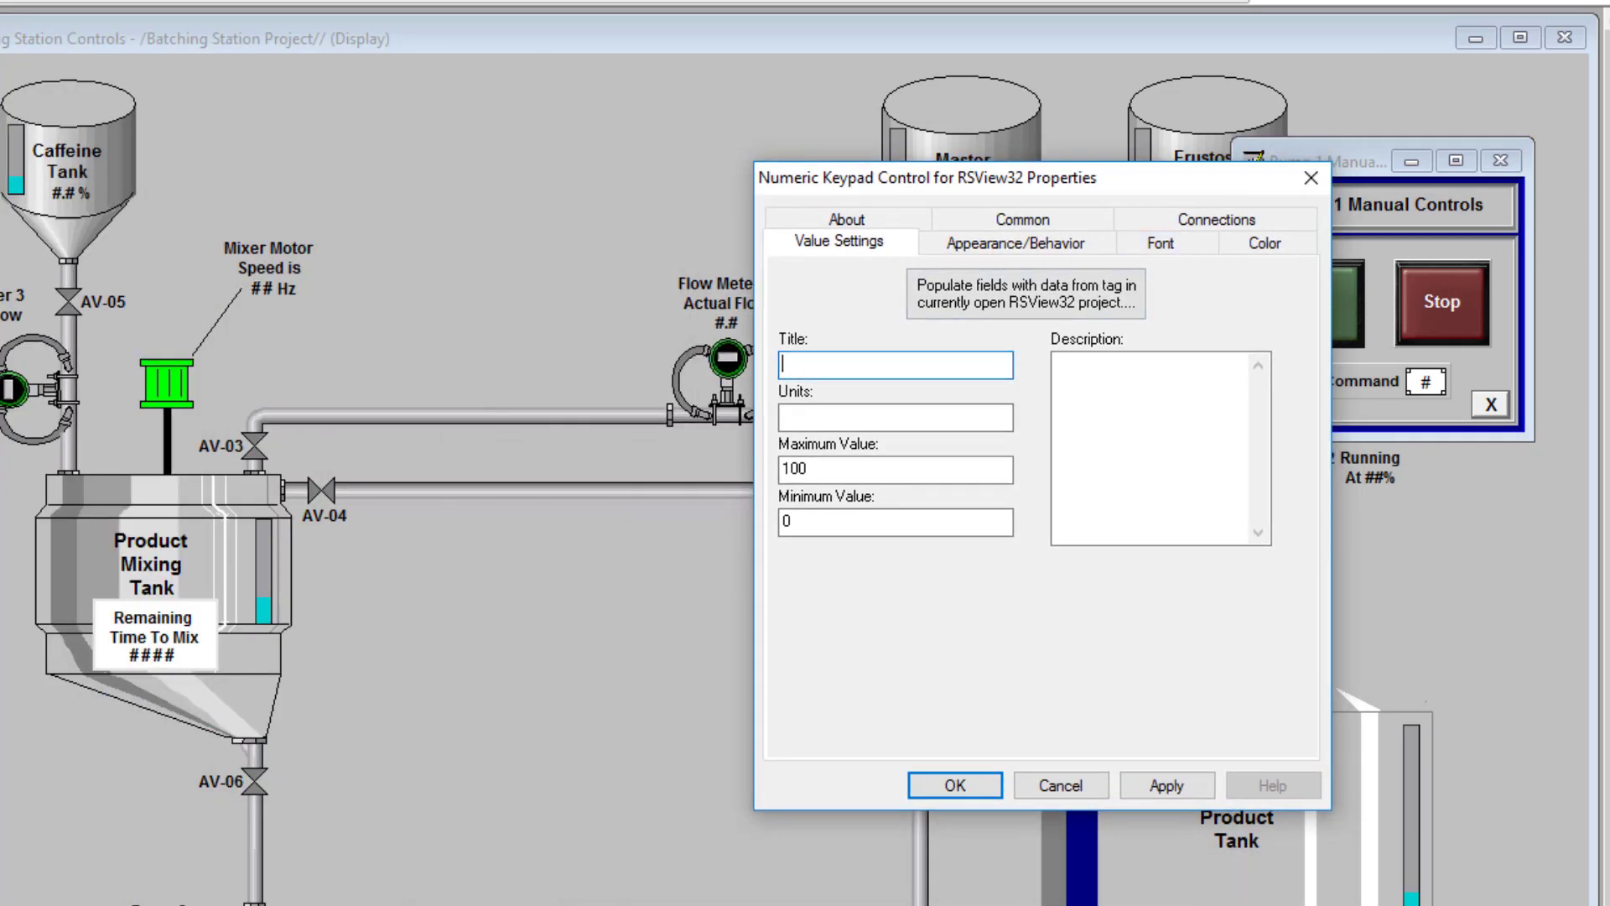
text(Pump 1 Manual Speed)
click(895, 417)
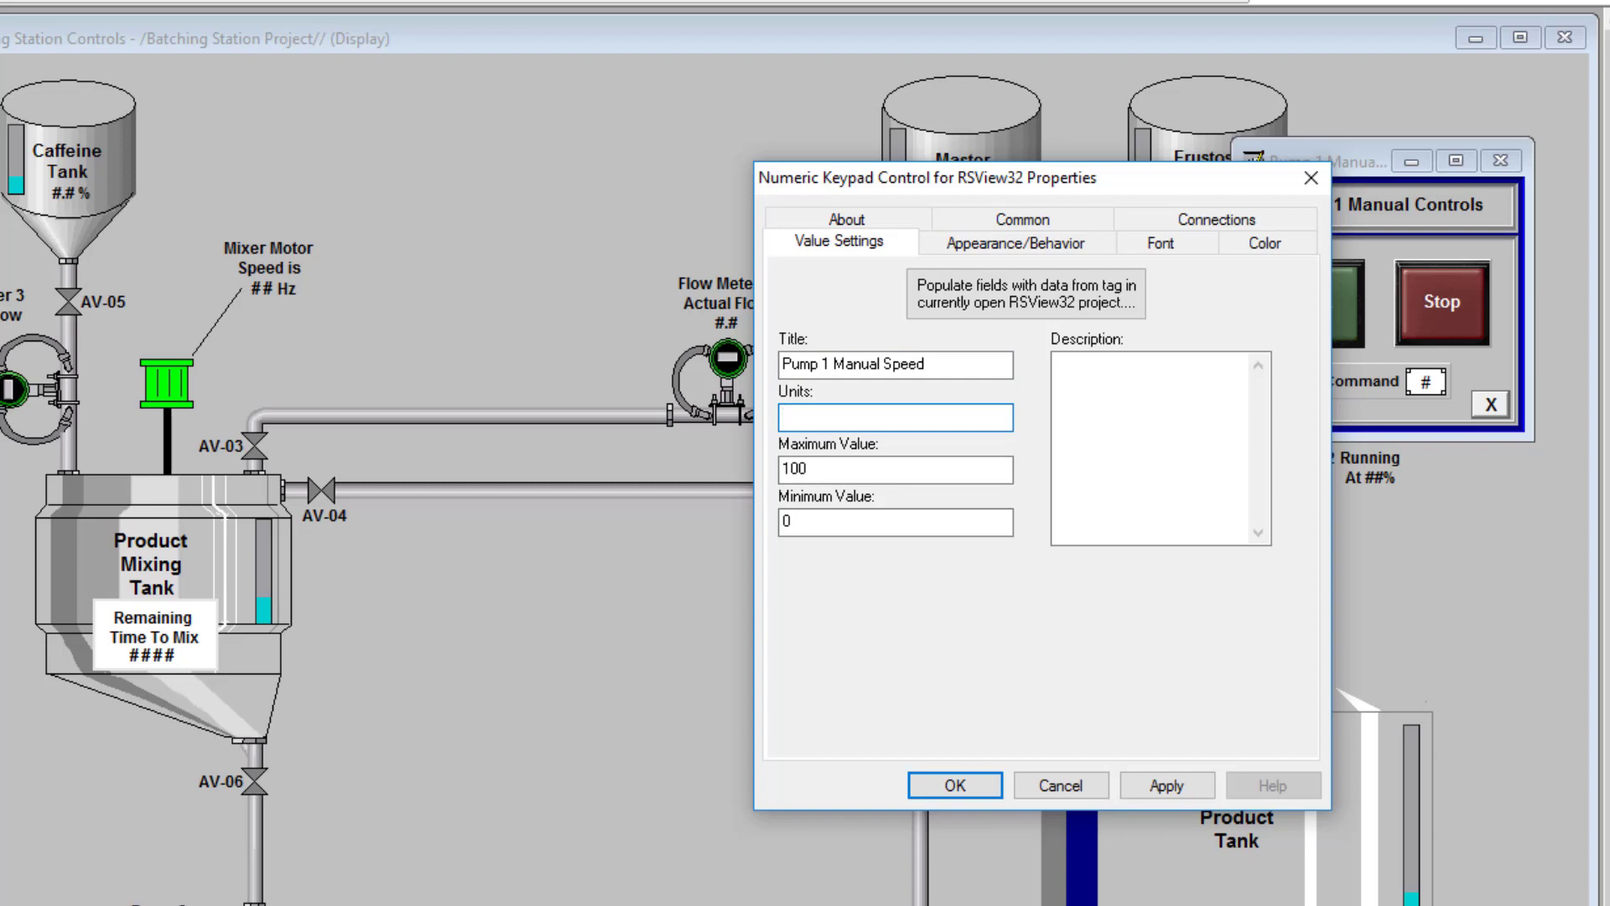
click(807, 469)
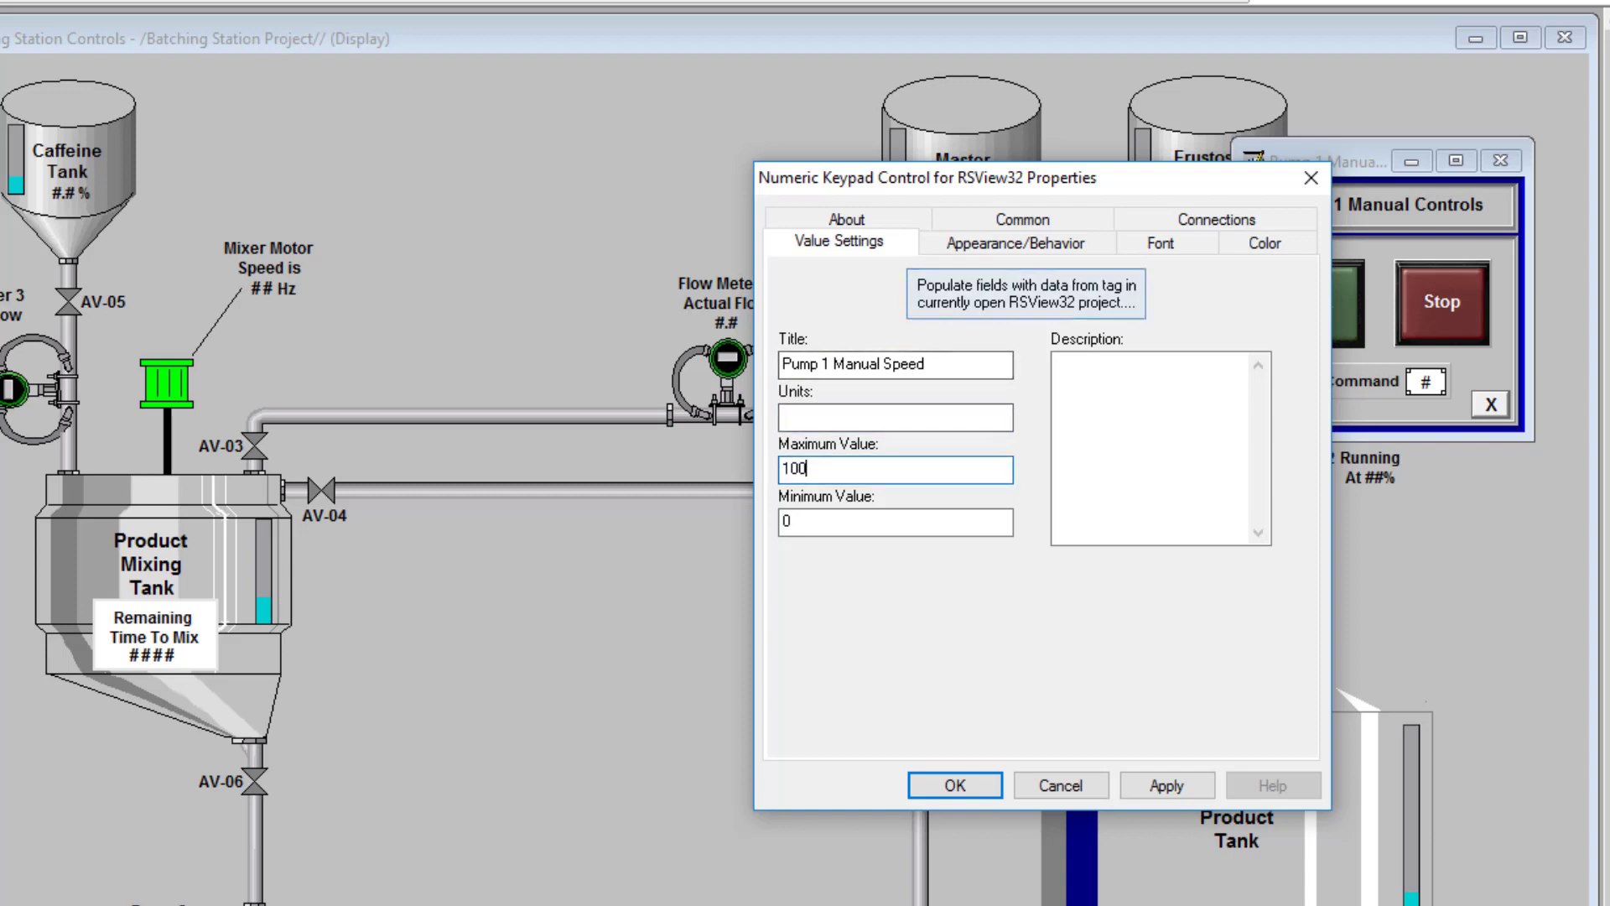
- Try one decimal place in the keypad's numeric format, and set it back to 0
click(1016, 242)
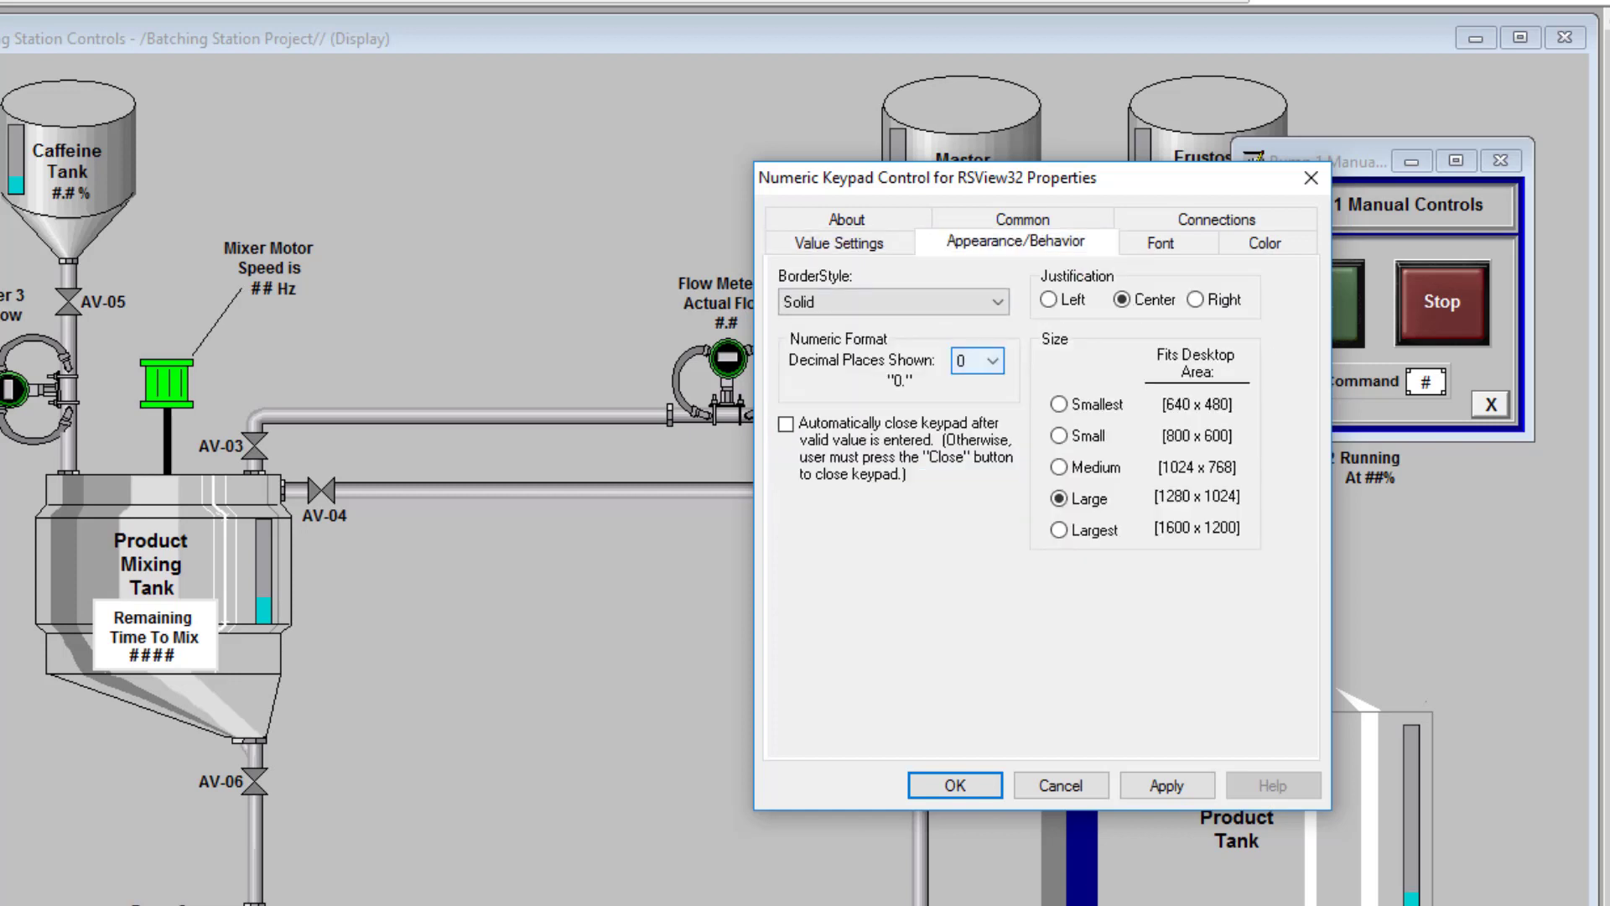
click(977, 361)
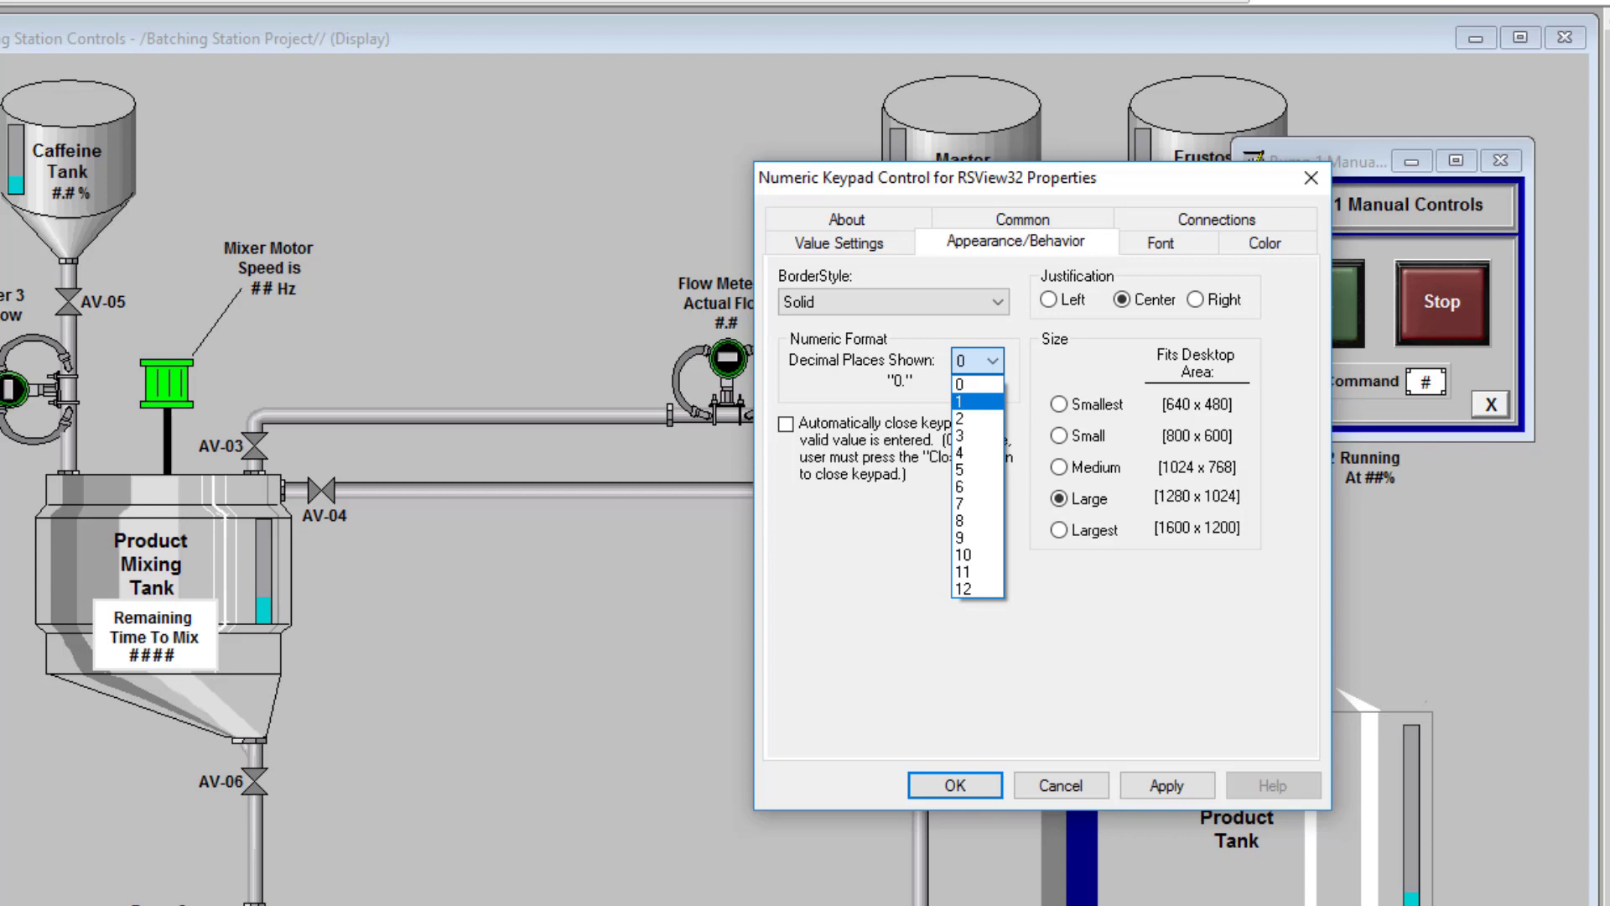
click(977, 401)
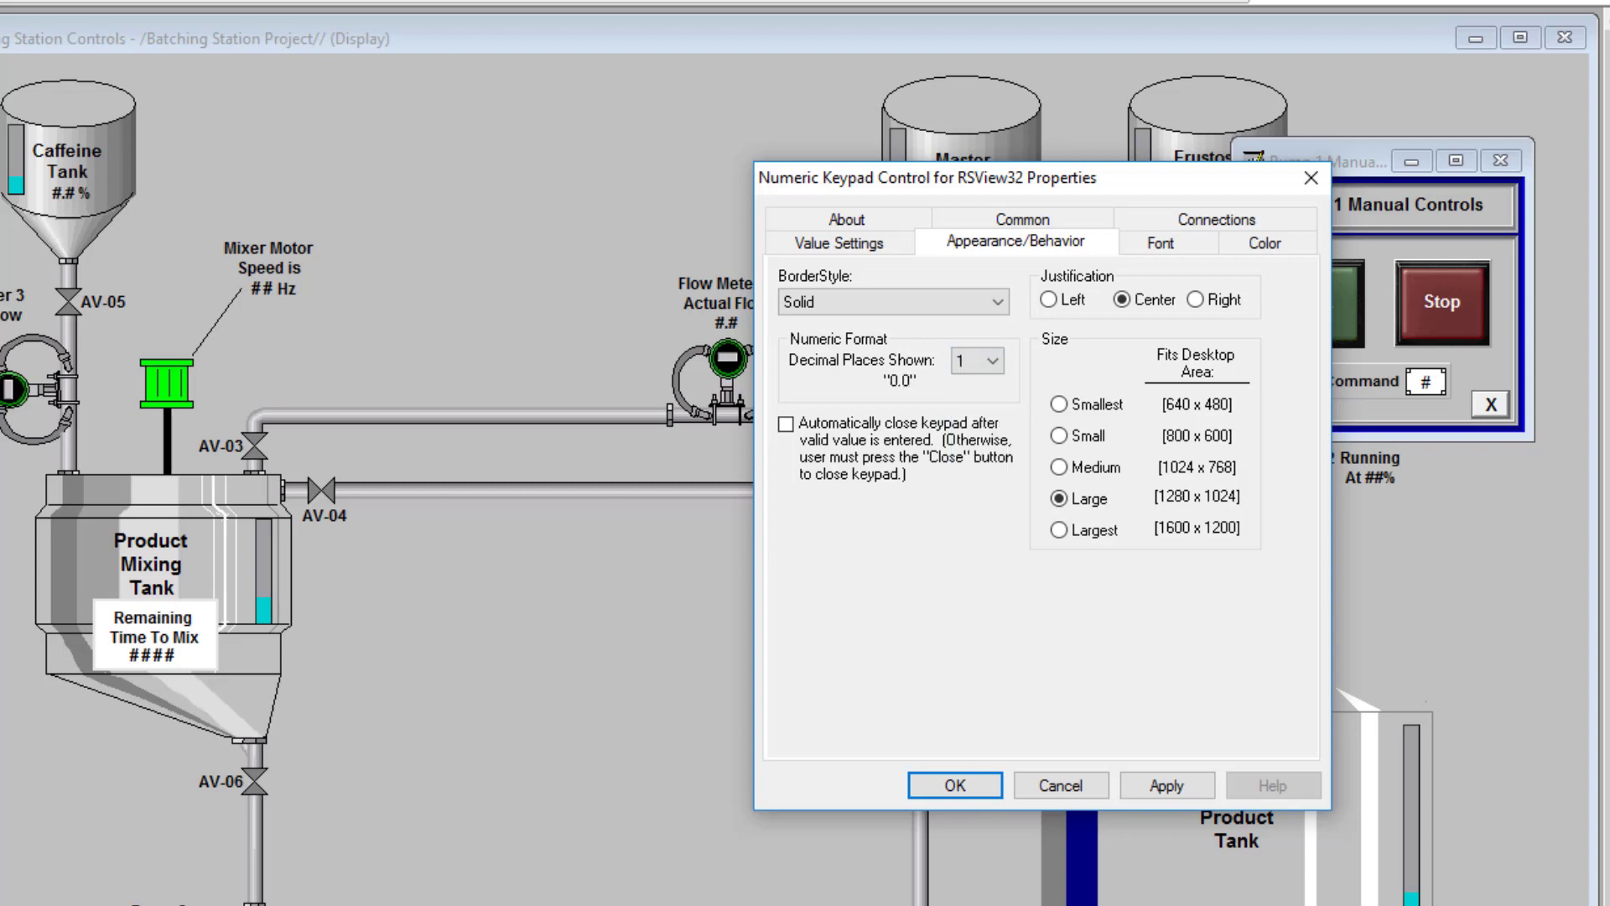
click(977, 360)
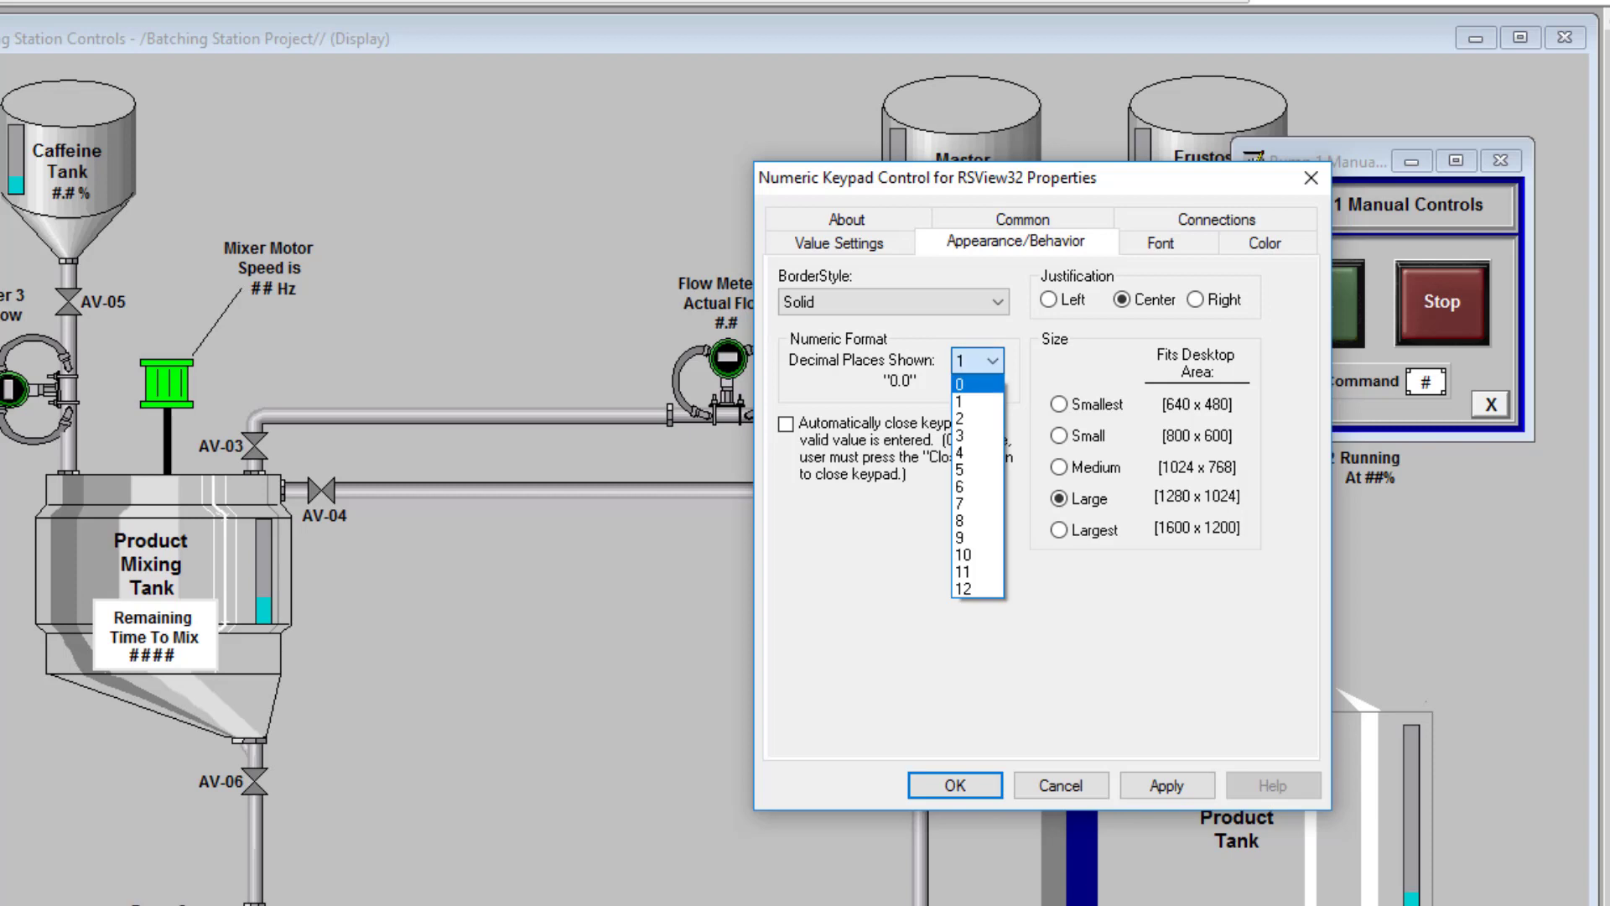
click(977, 382)
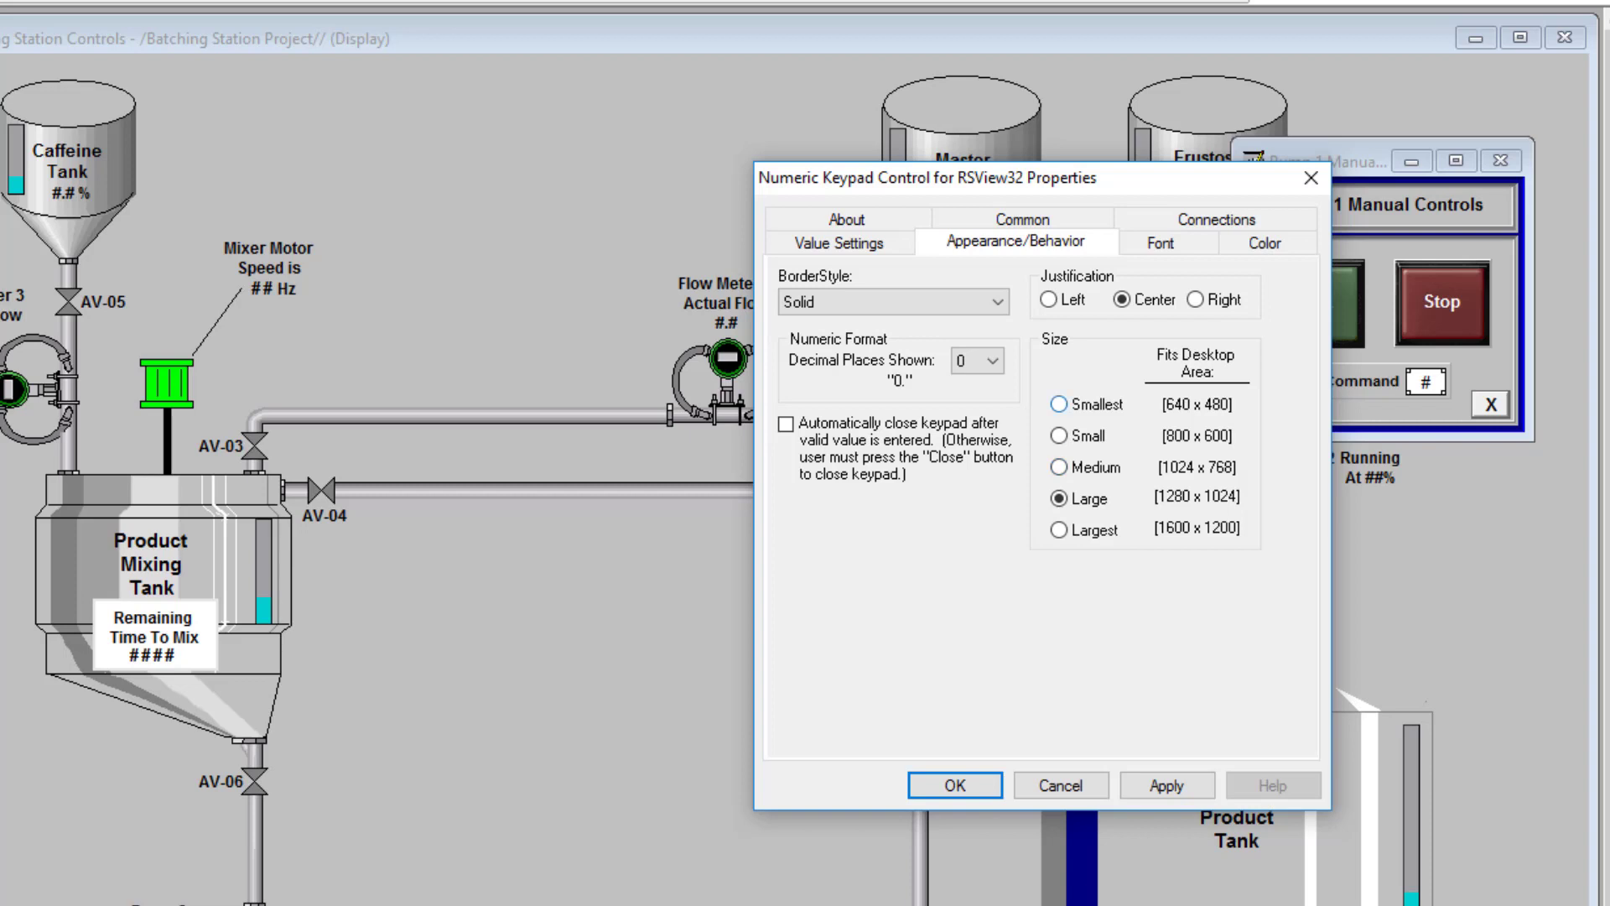
- Review the keypad control's appearance, font, color, about and value settings
key(Tab)
key(Tab)
key(Tab)
key(Tab)
key(Tab)
key(Tab)
key(Tab)
key(Tab)
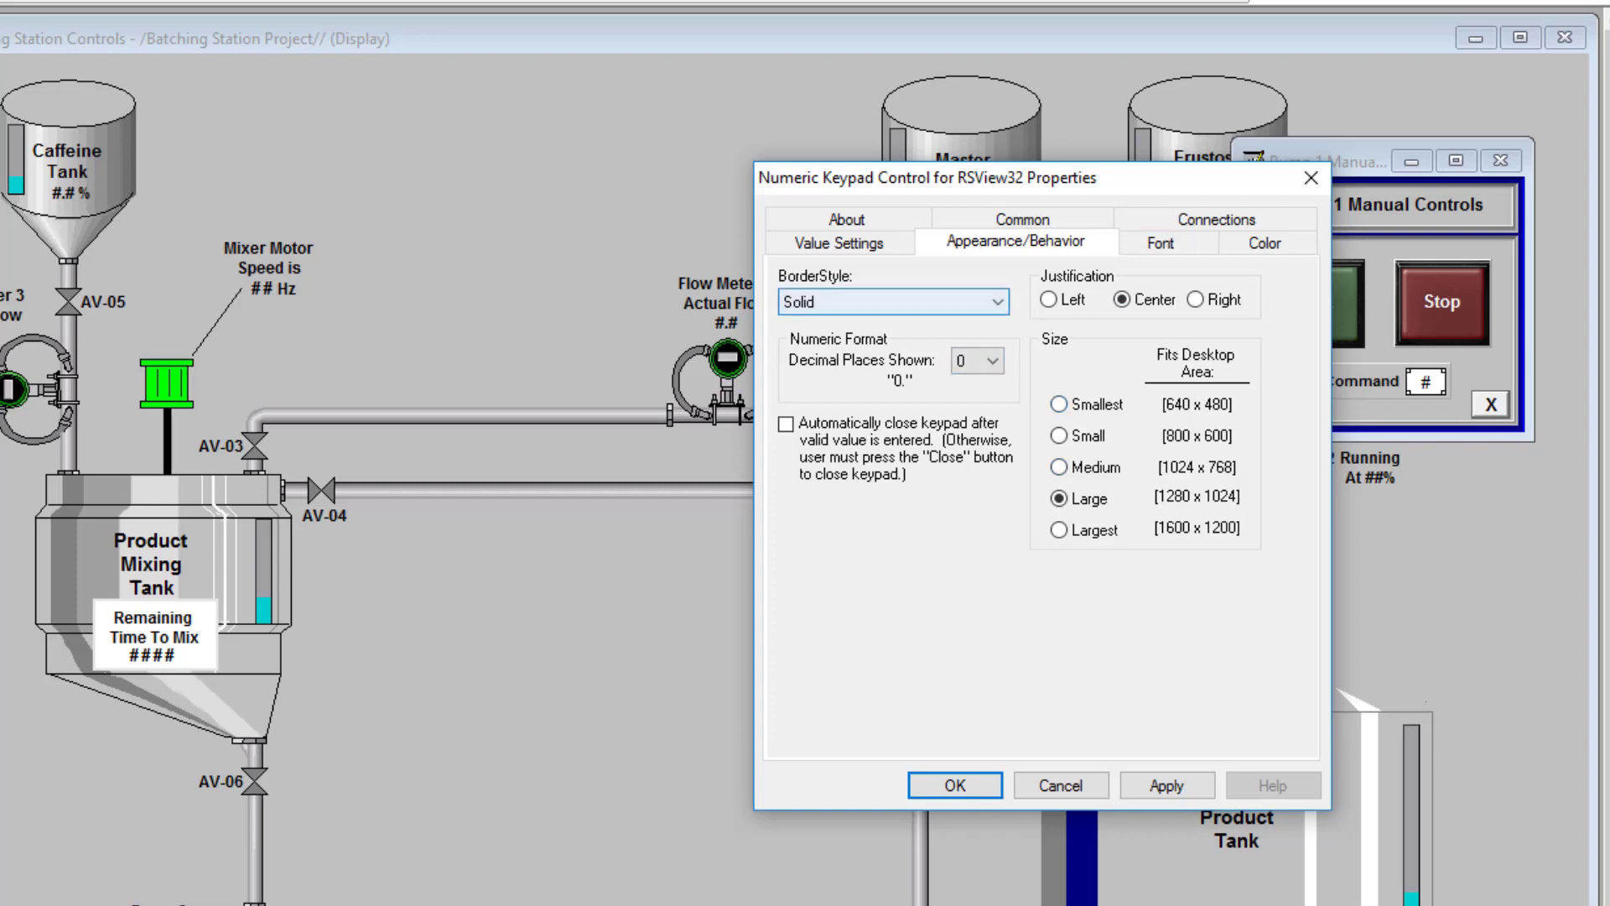
click(1160, 243)
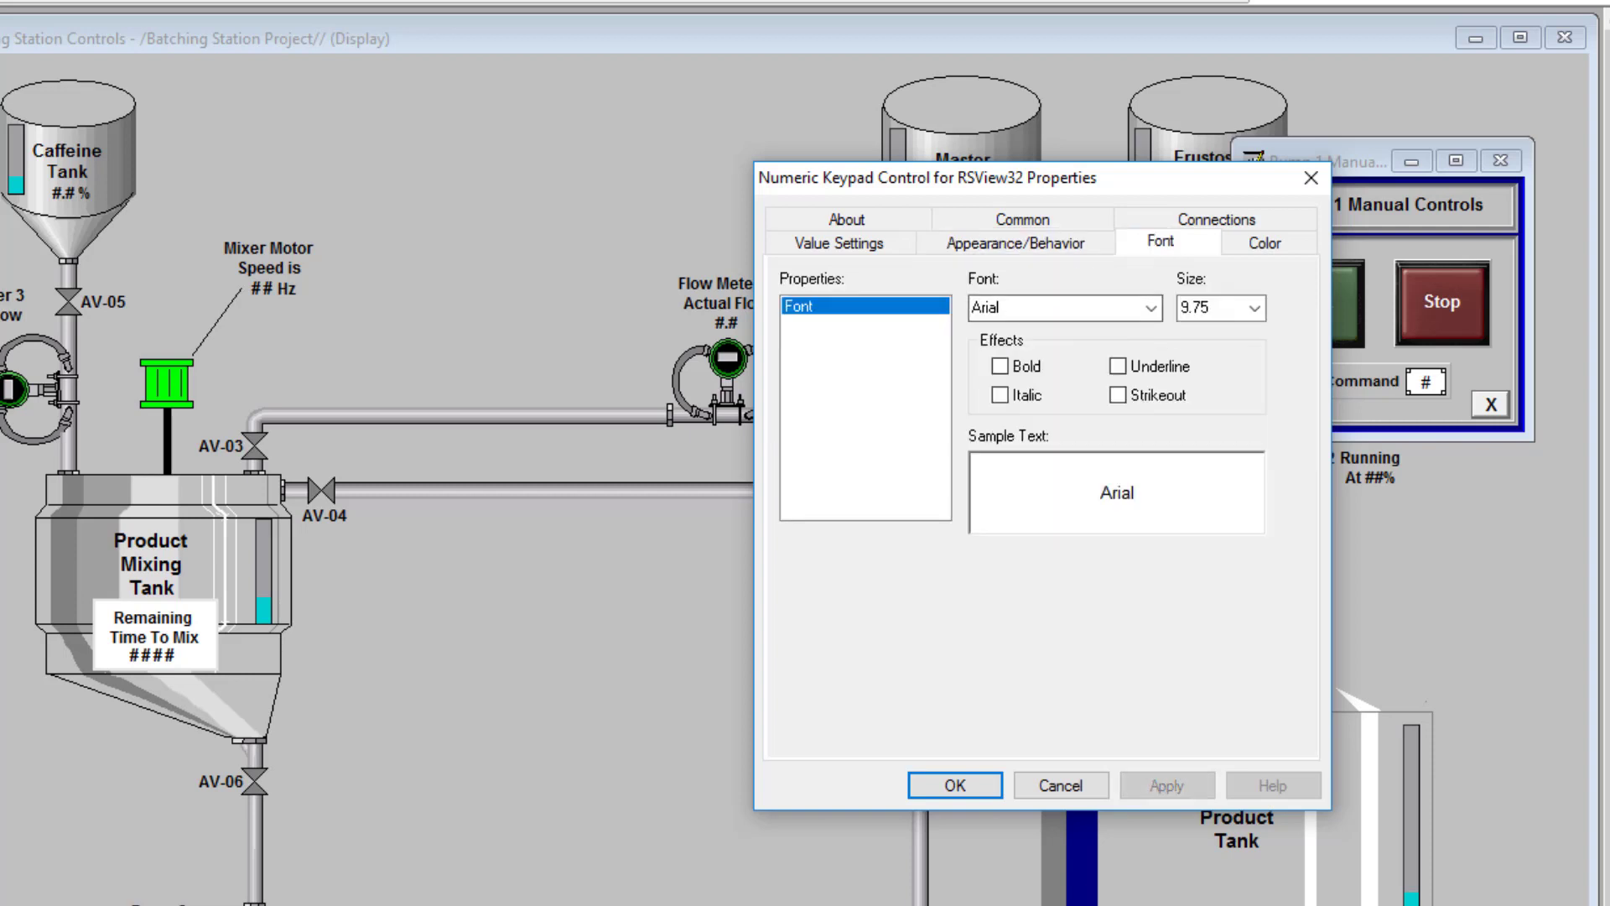
key(Right)
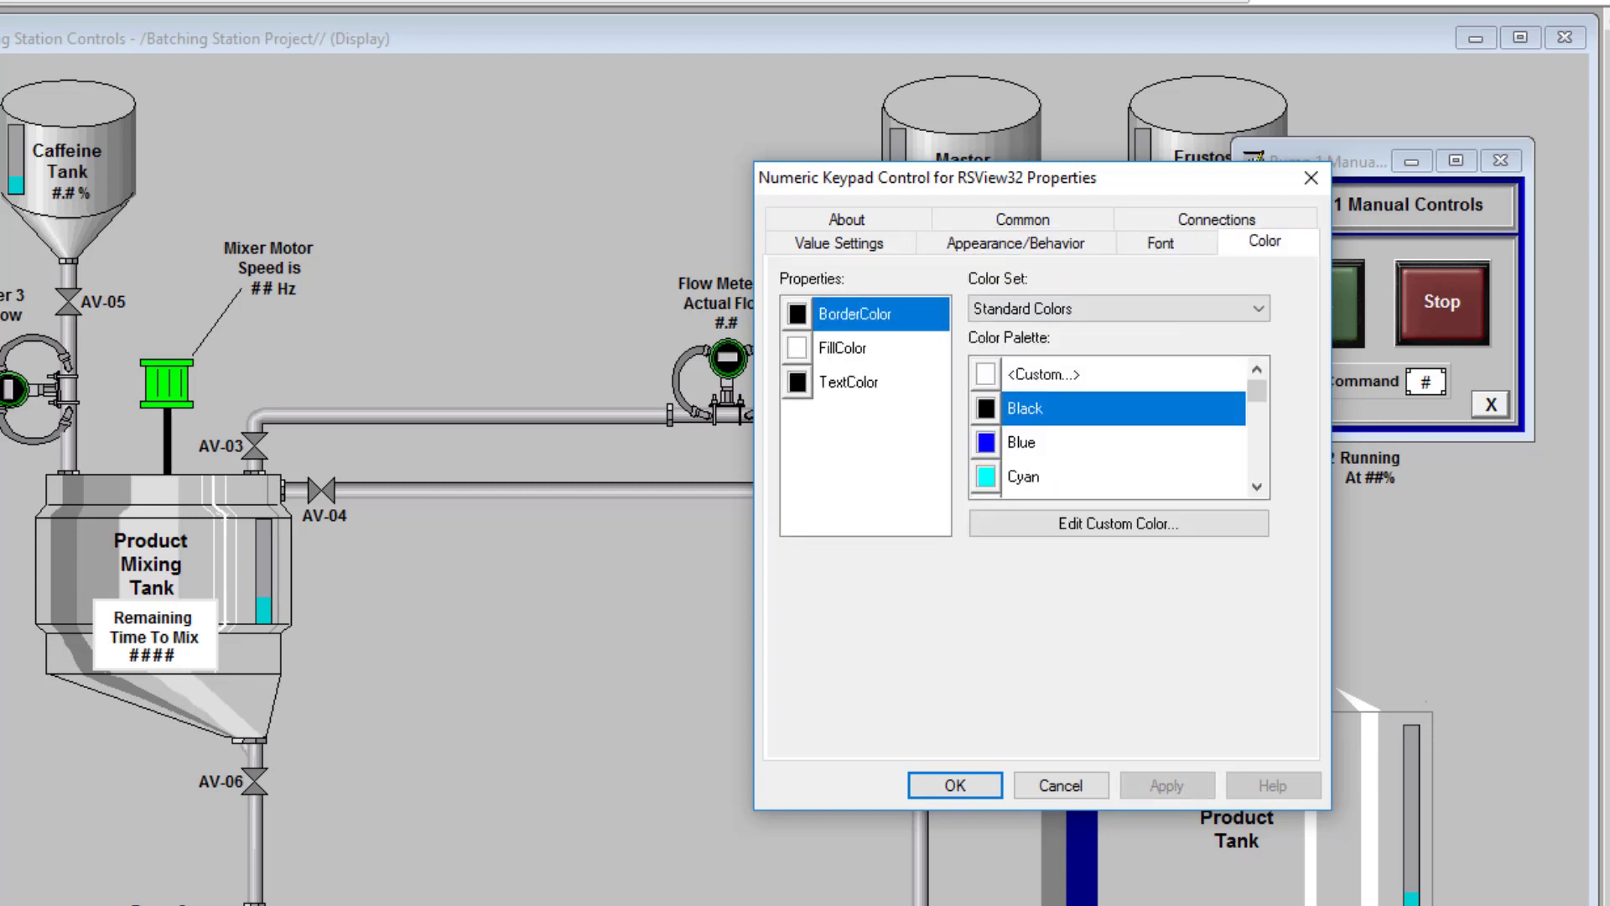
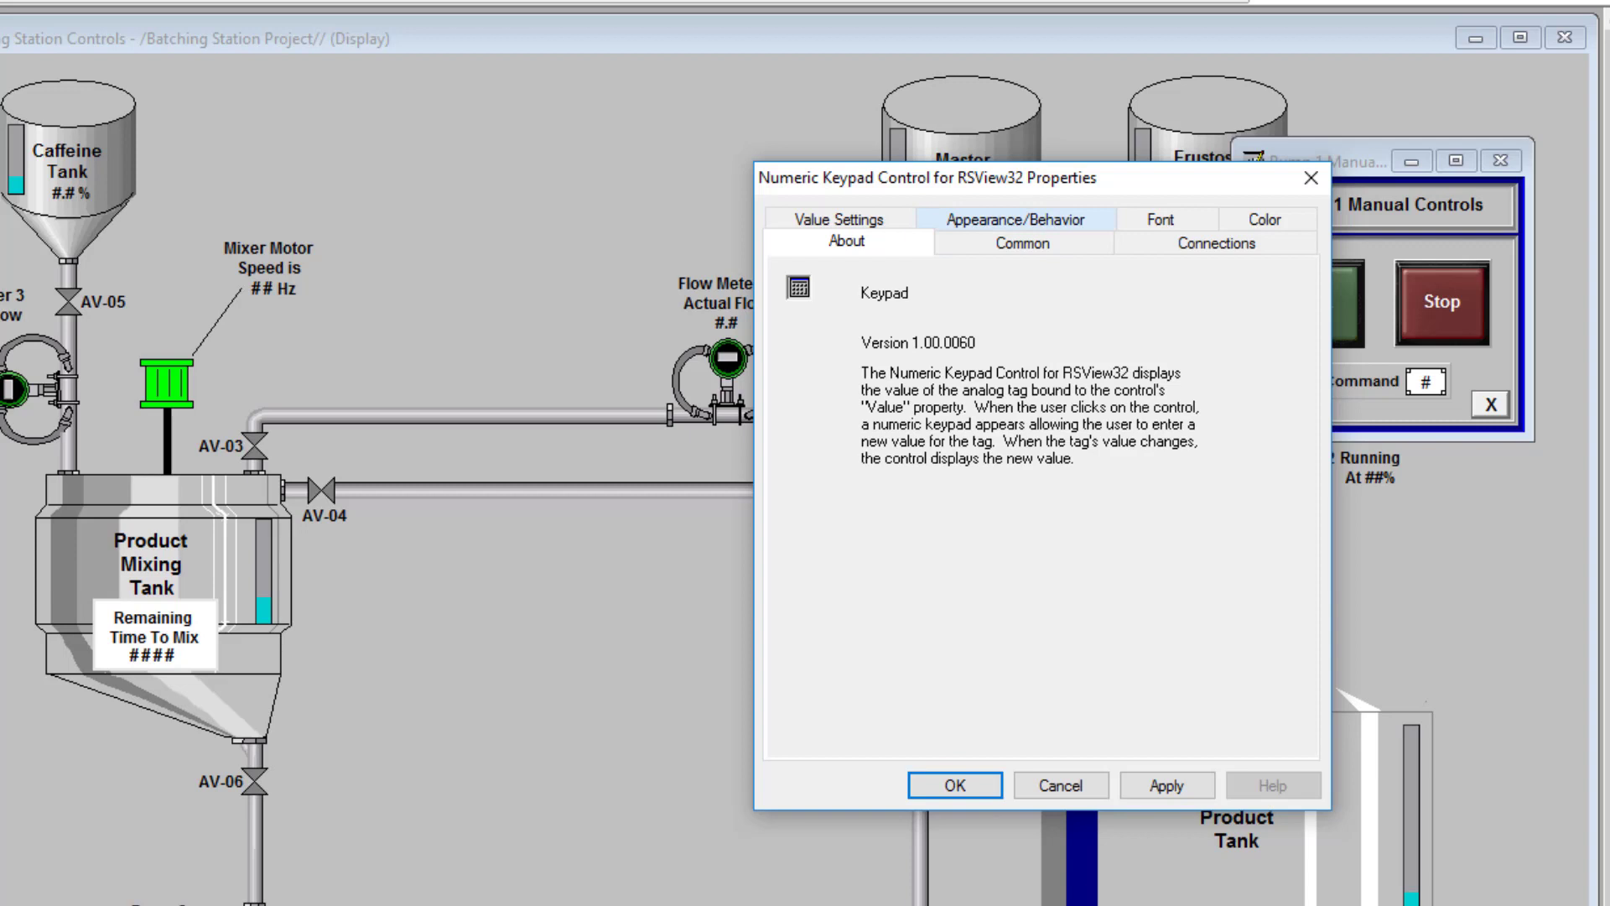
click(1016, 219)
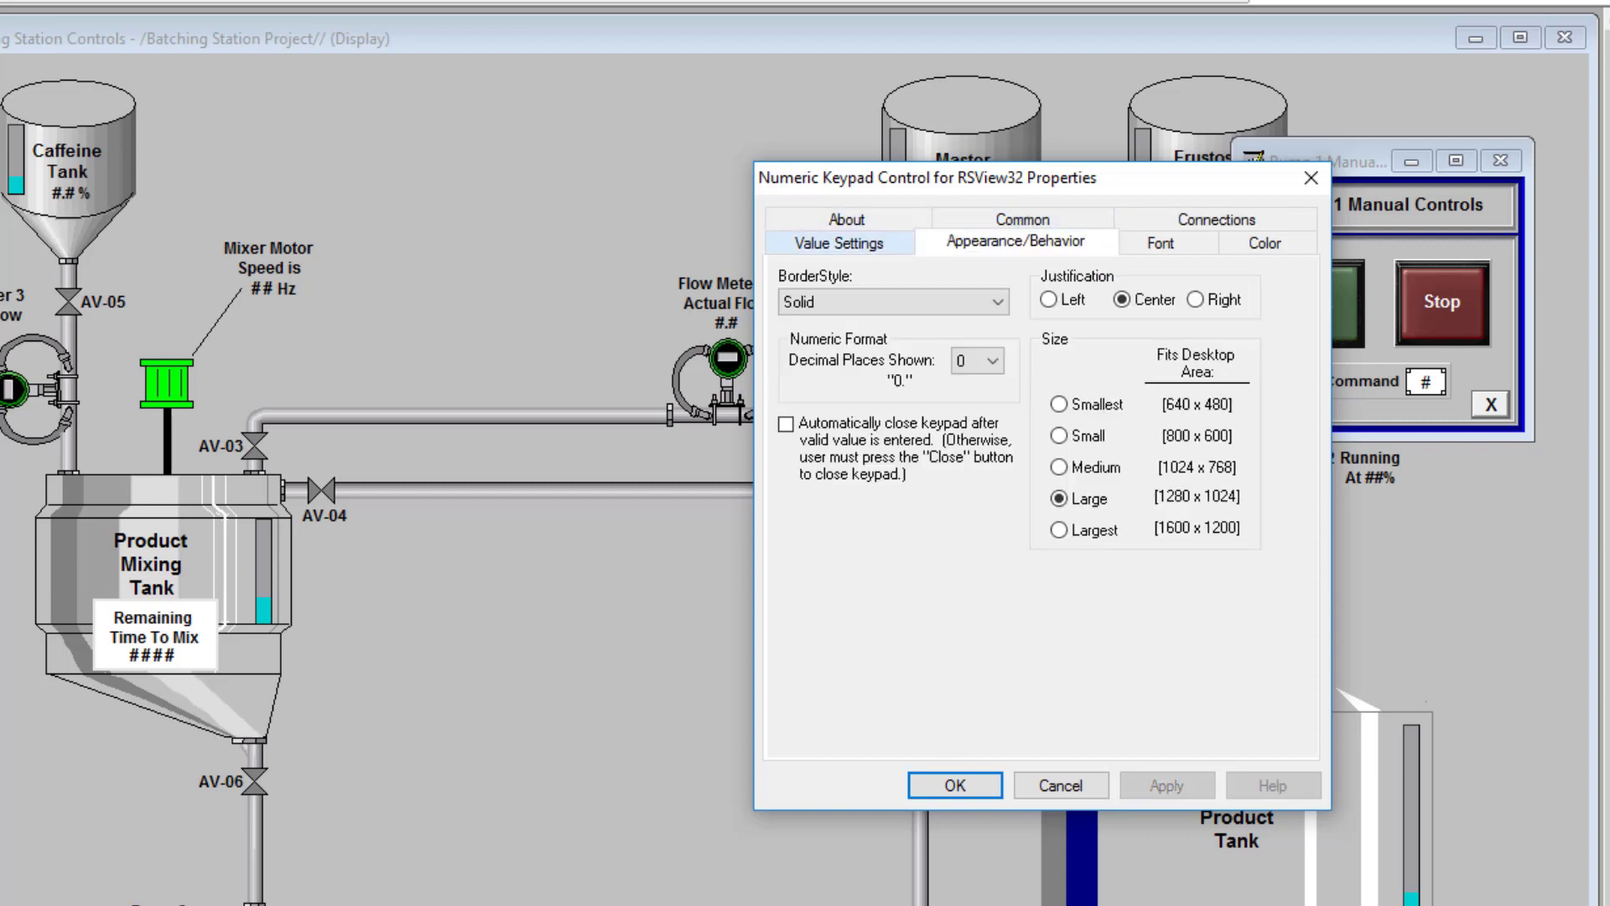
click(838, 242)
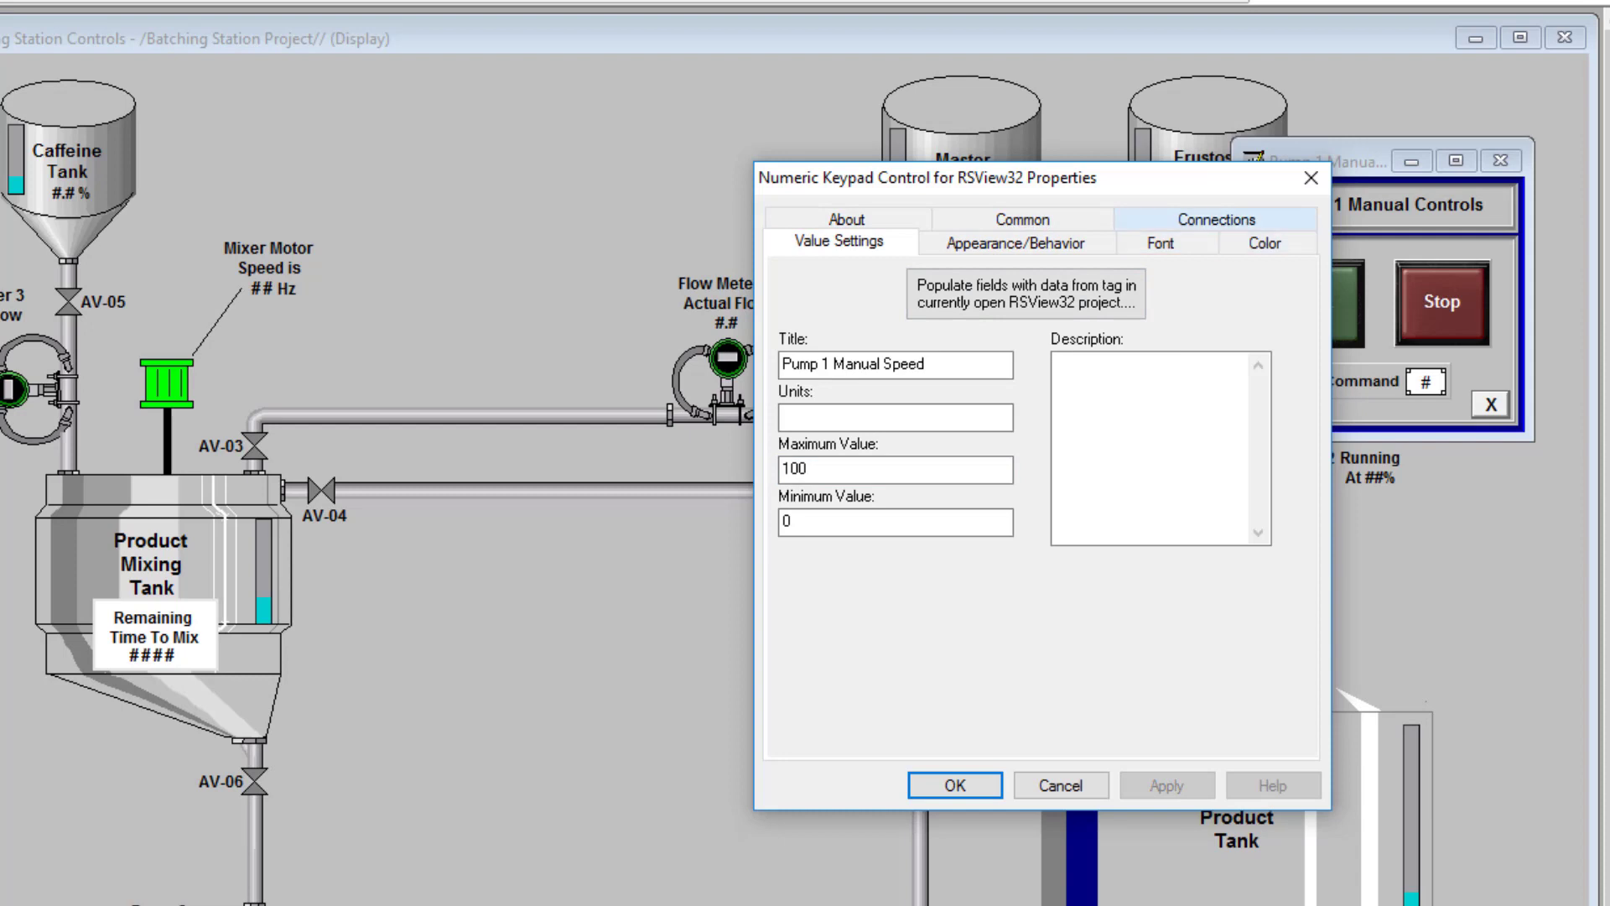
- Open the tag browser for the keypad's Value connection and browse the HMI and pump tags in the Batching Online folder
click(1217, 219)
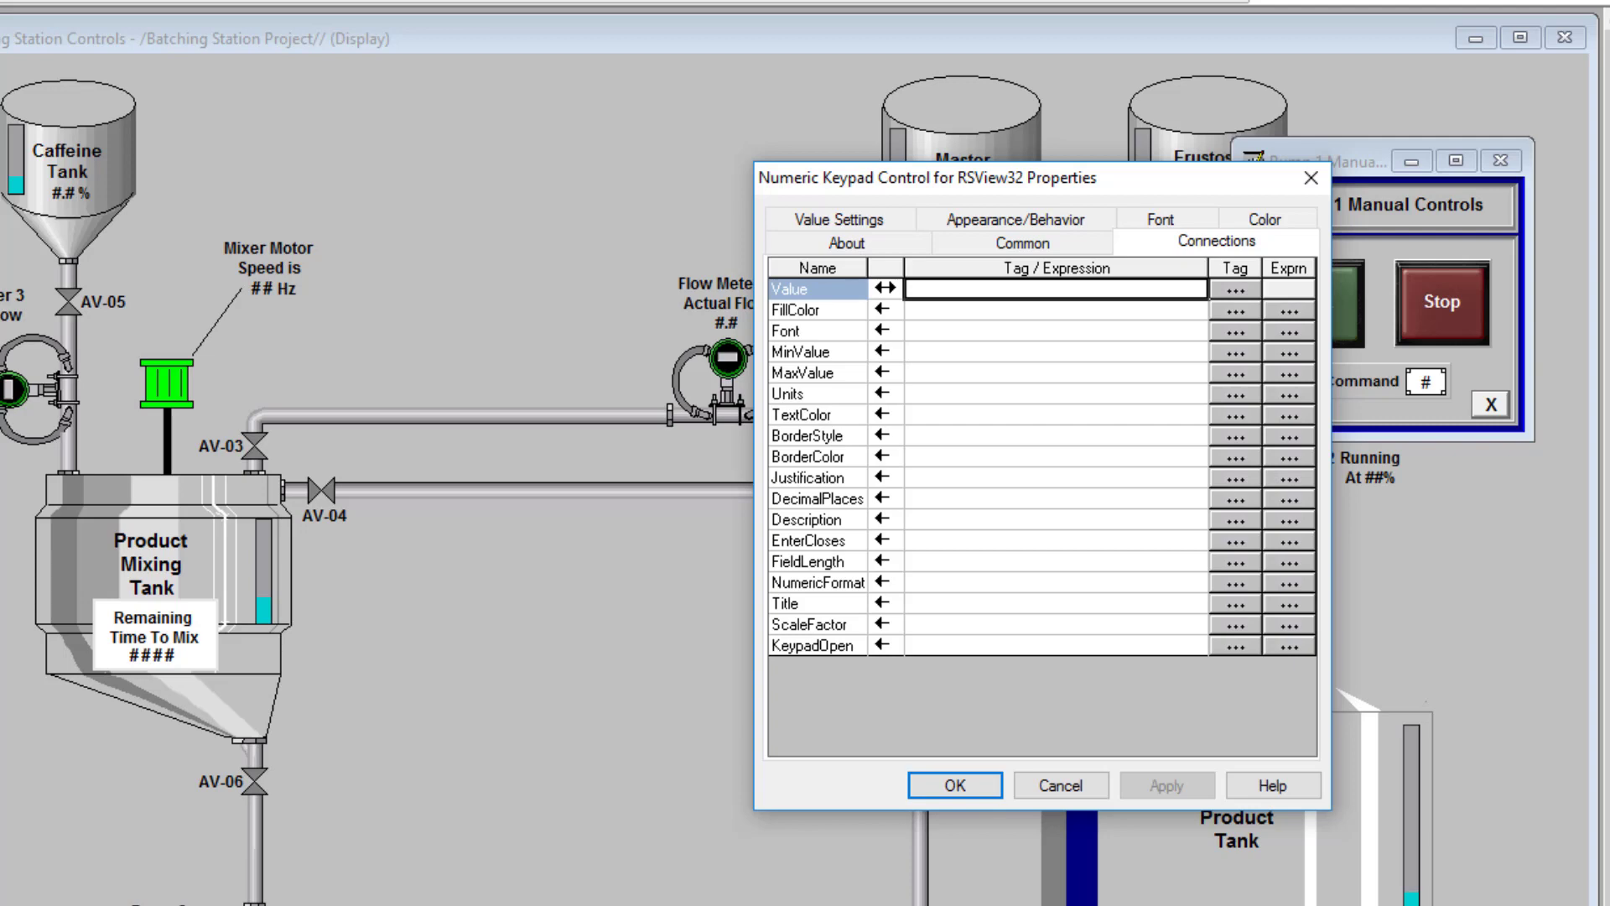
click(1234, 289)
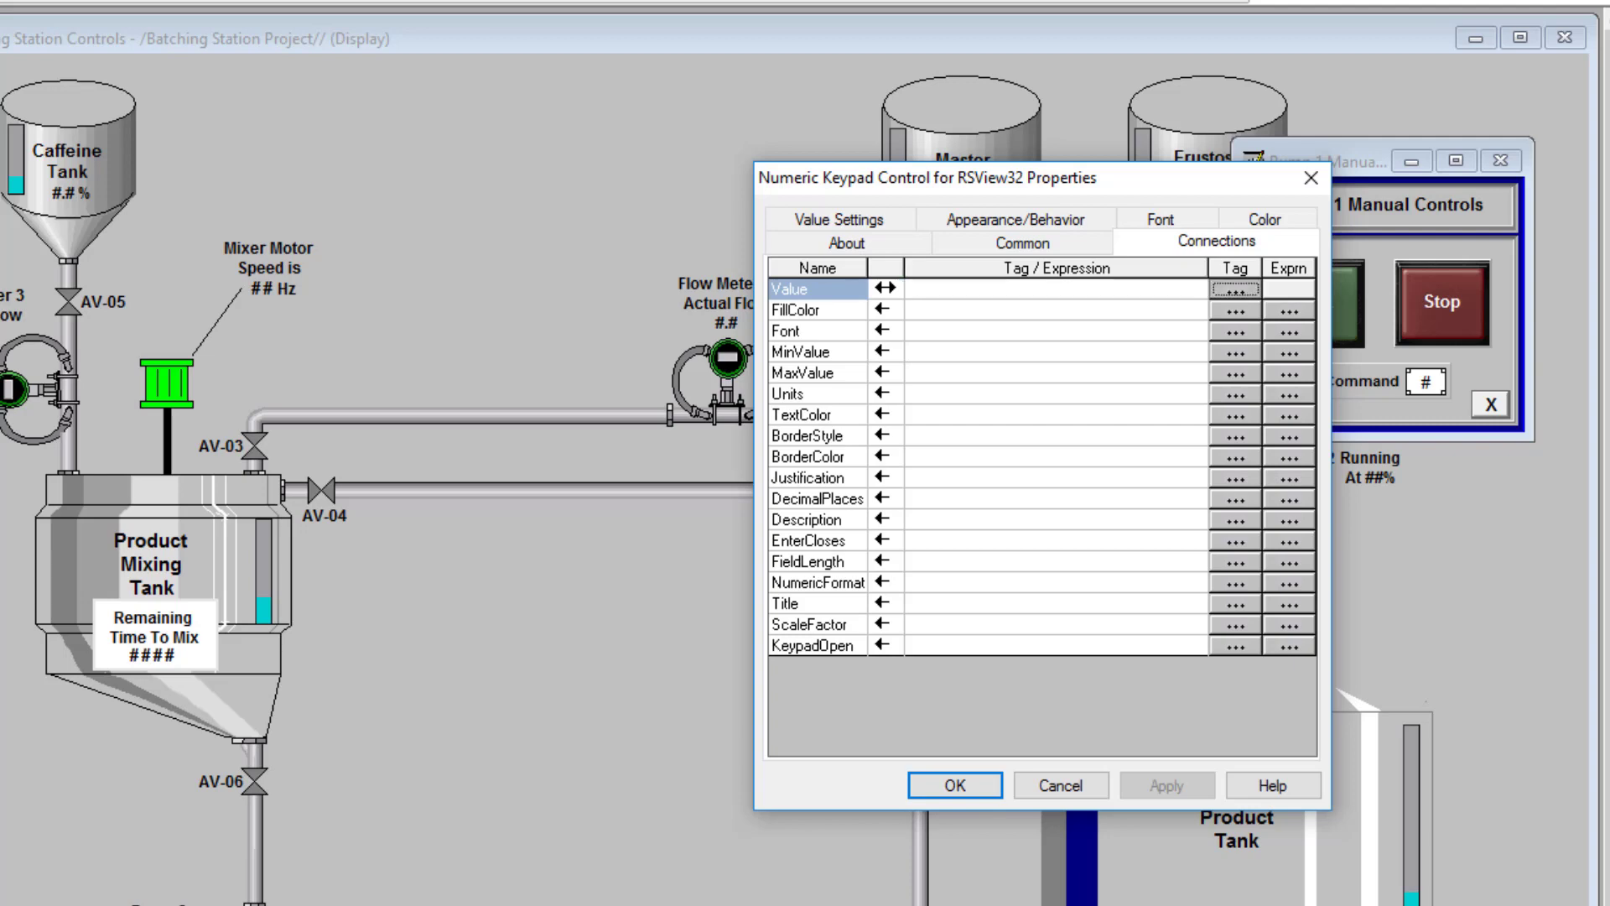
drag(536, 129, 908, 148)
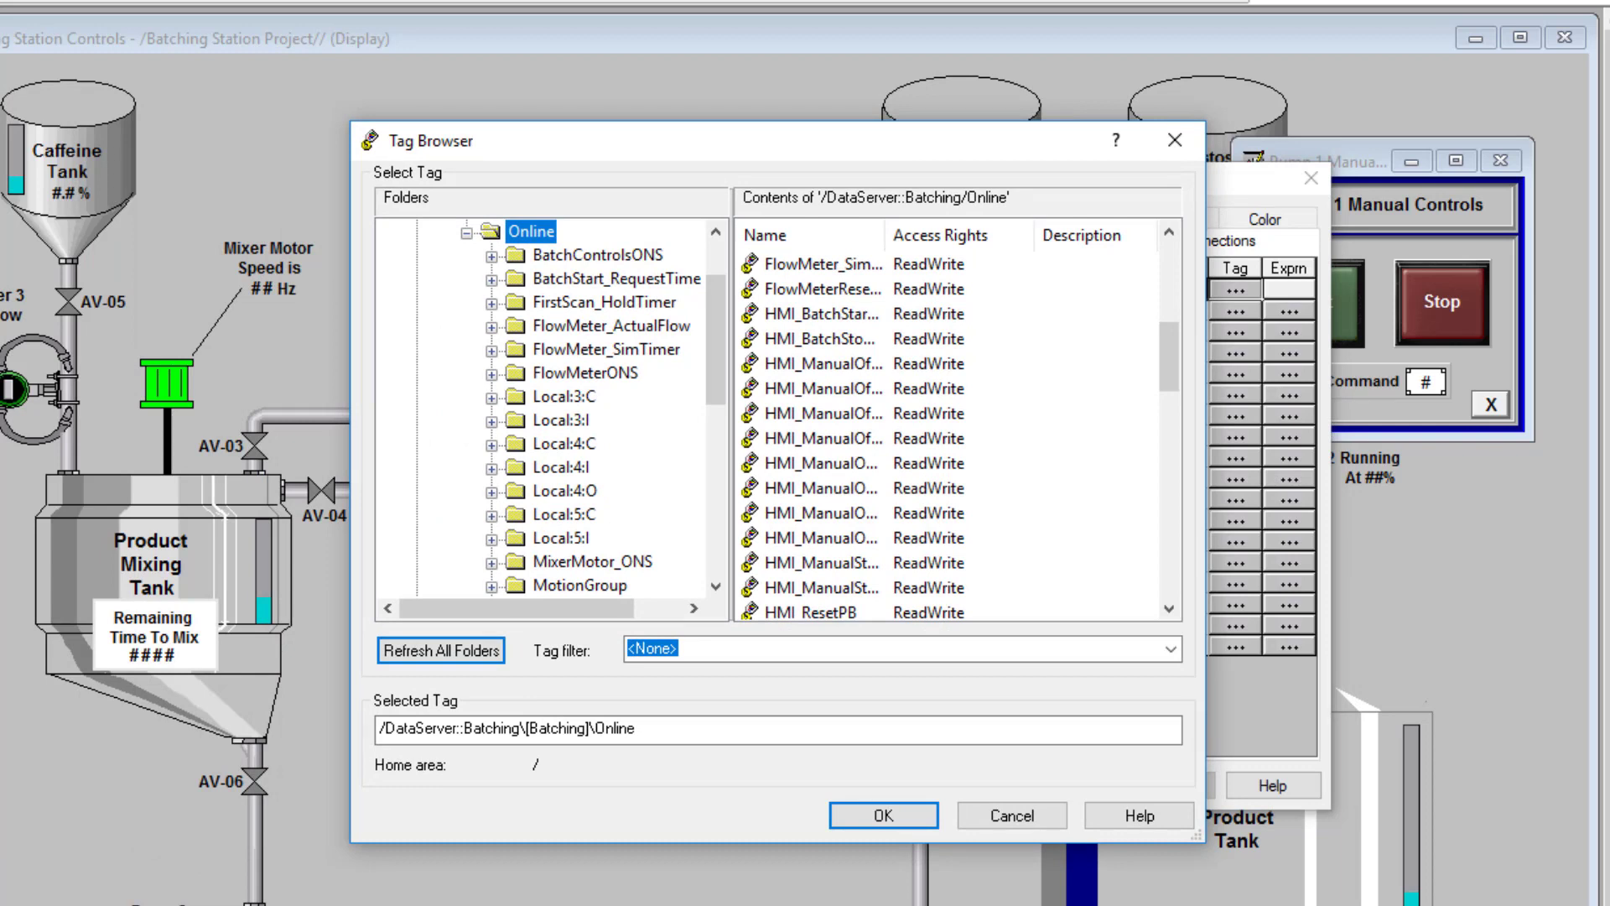
drag(885, 235, 974, 235)
scroll(948, 419, down, 2)
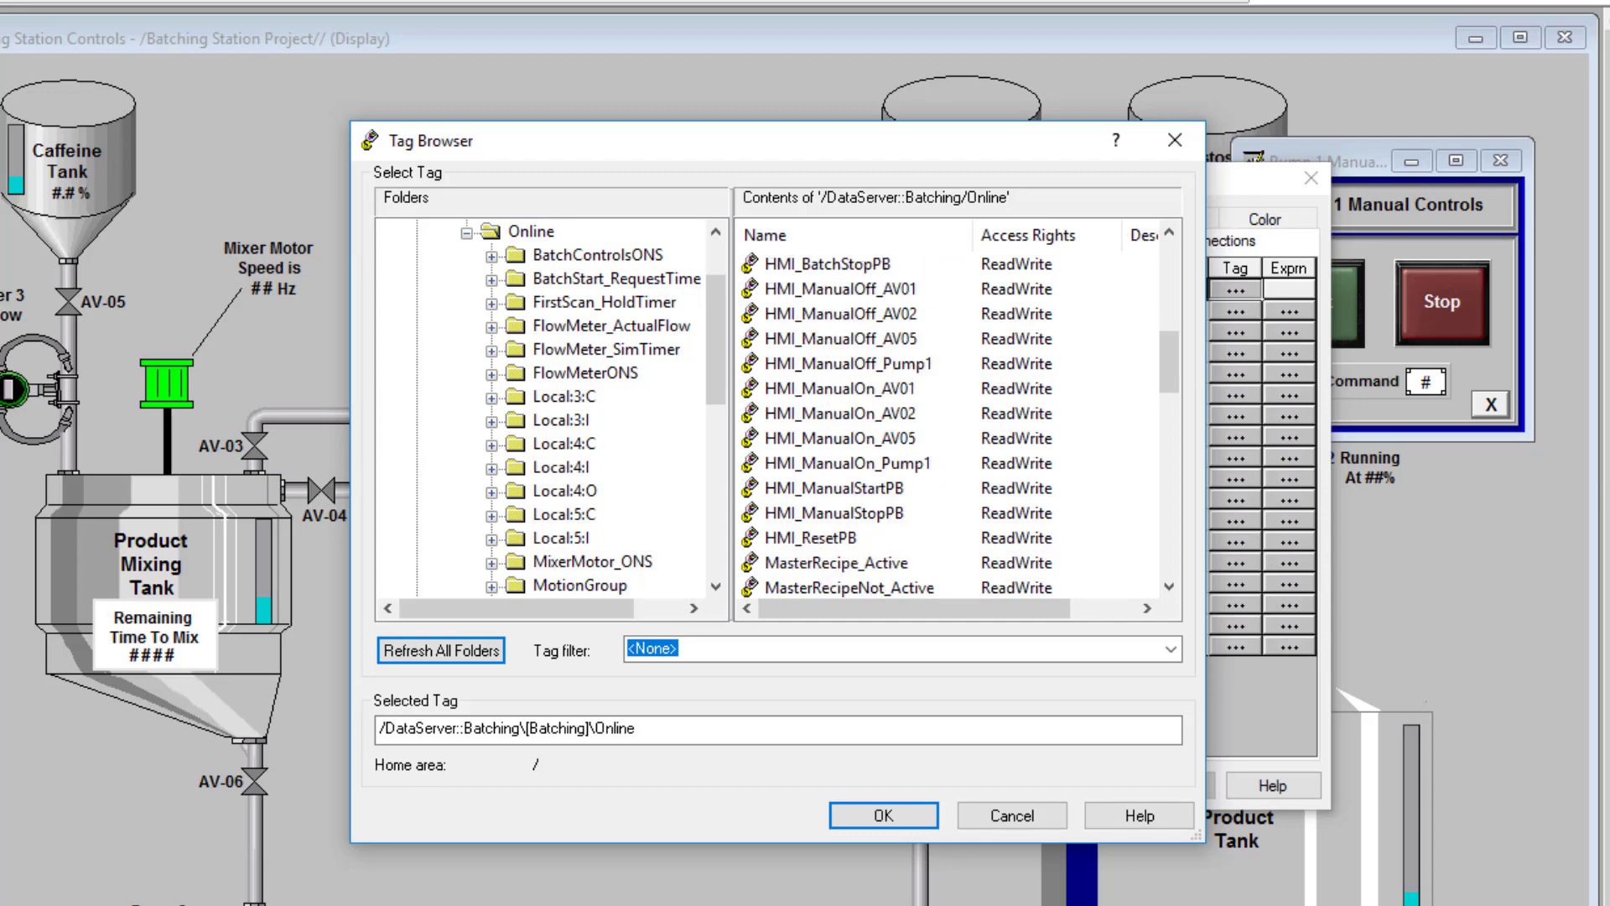
scroll(948, 419, down, 1)
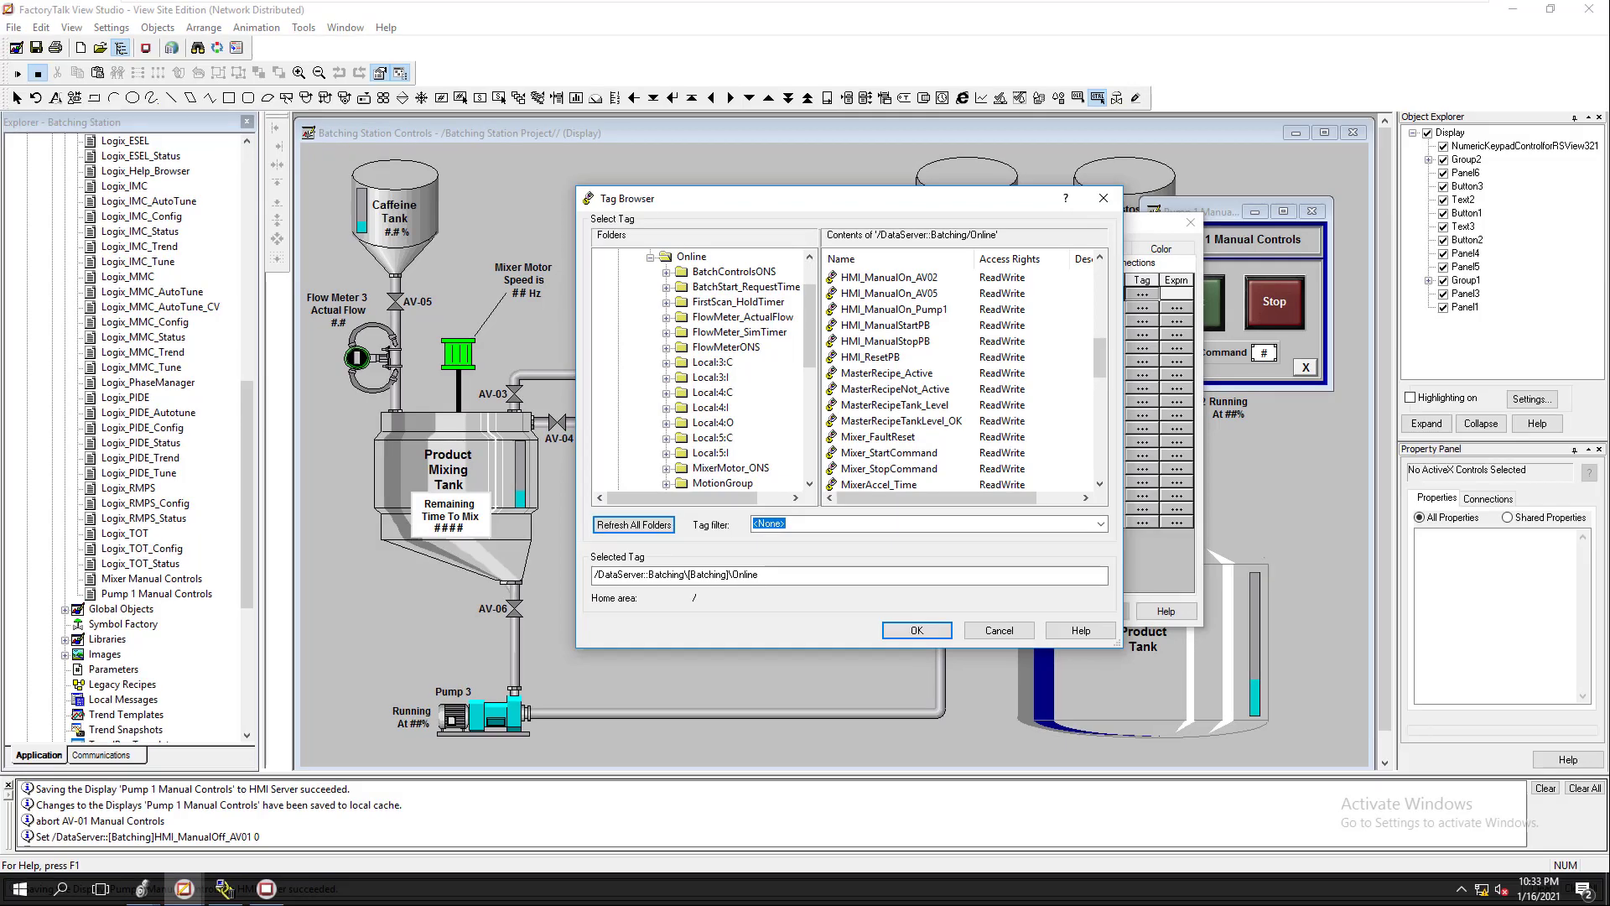
- Switch to the BatchingStationProject in Logix Designer and open the _4Batch_MotorControls_Routine of Mixing_Control_Program
click(142, 888)
click(270, 811)
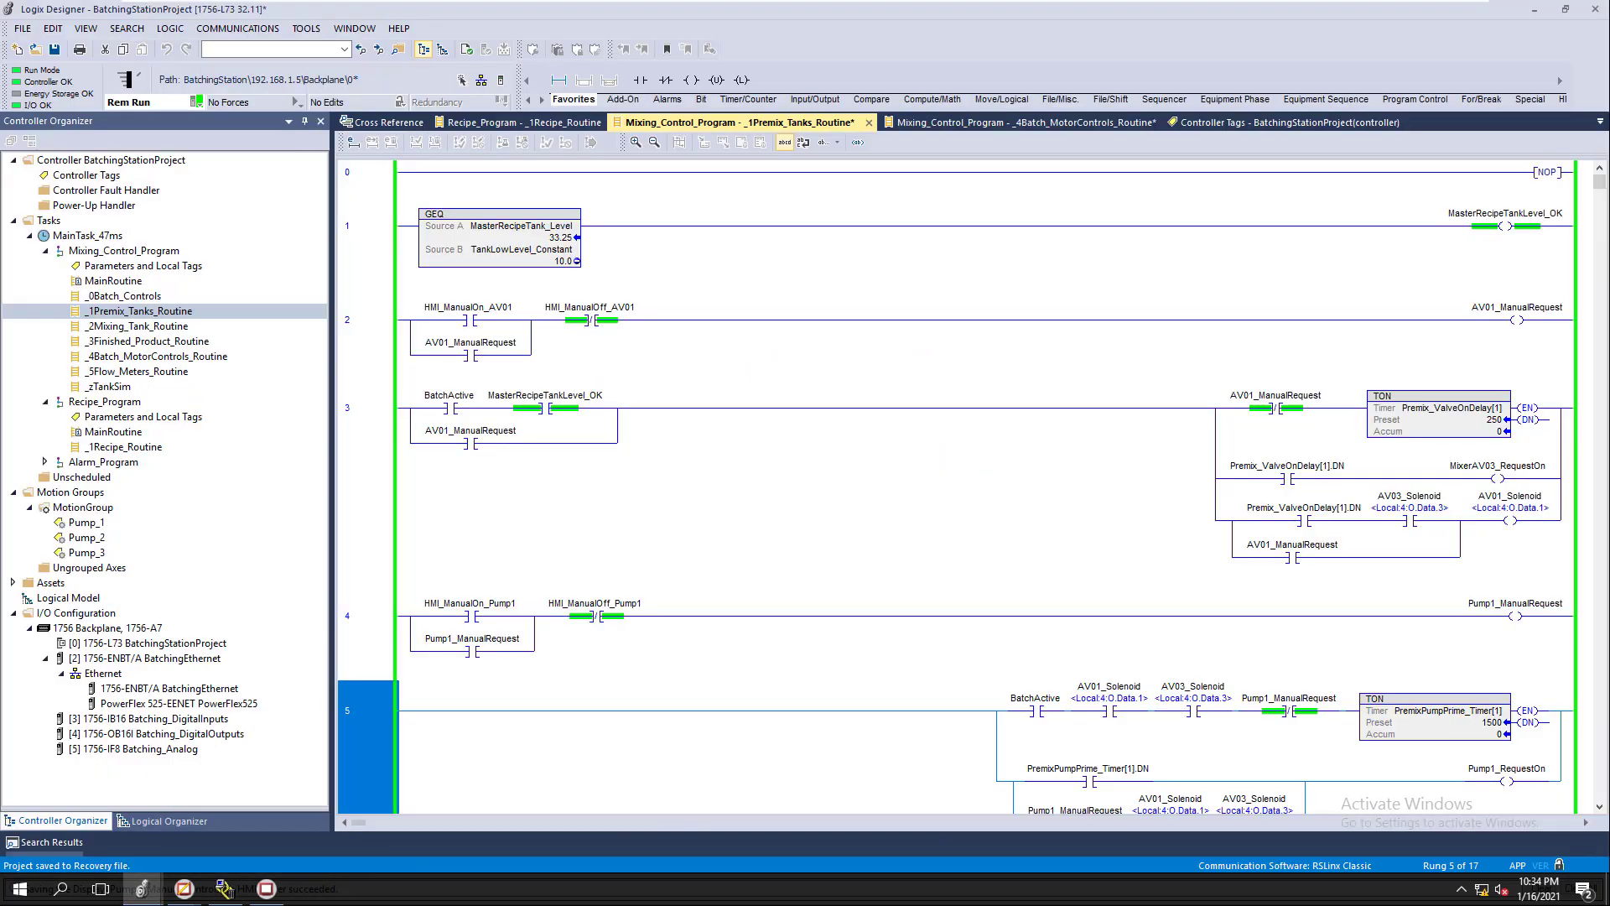
double_click(156, 355)
scroll(956, 486, up, 3)
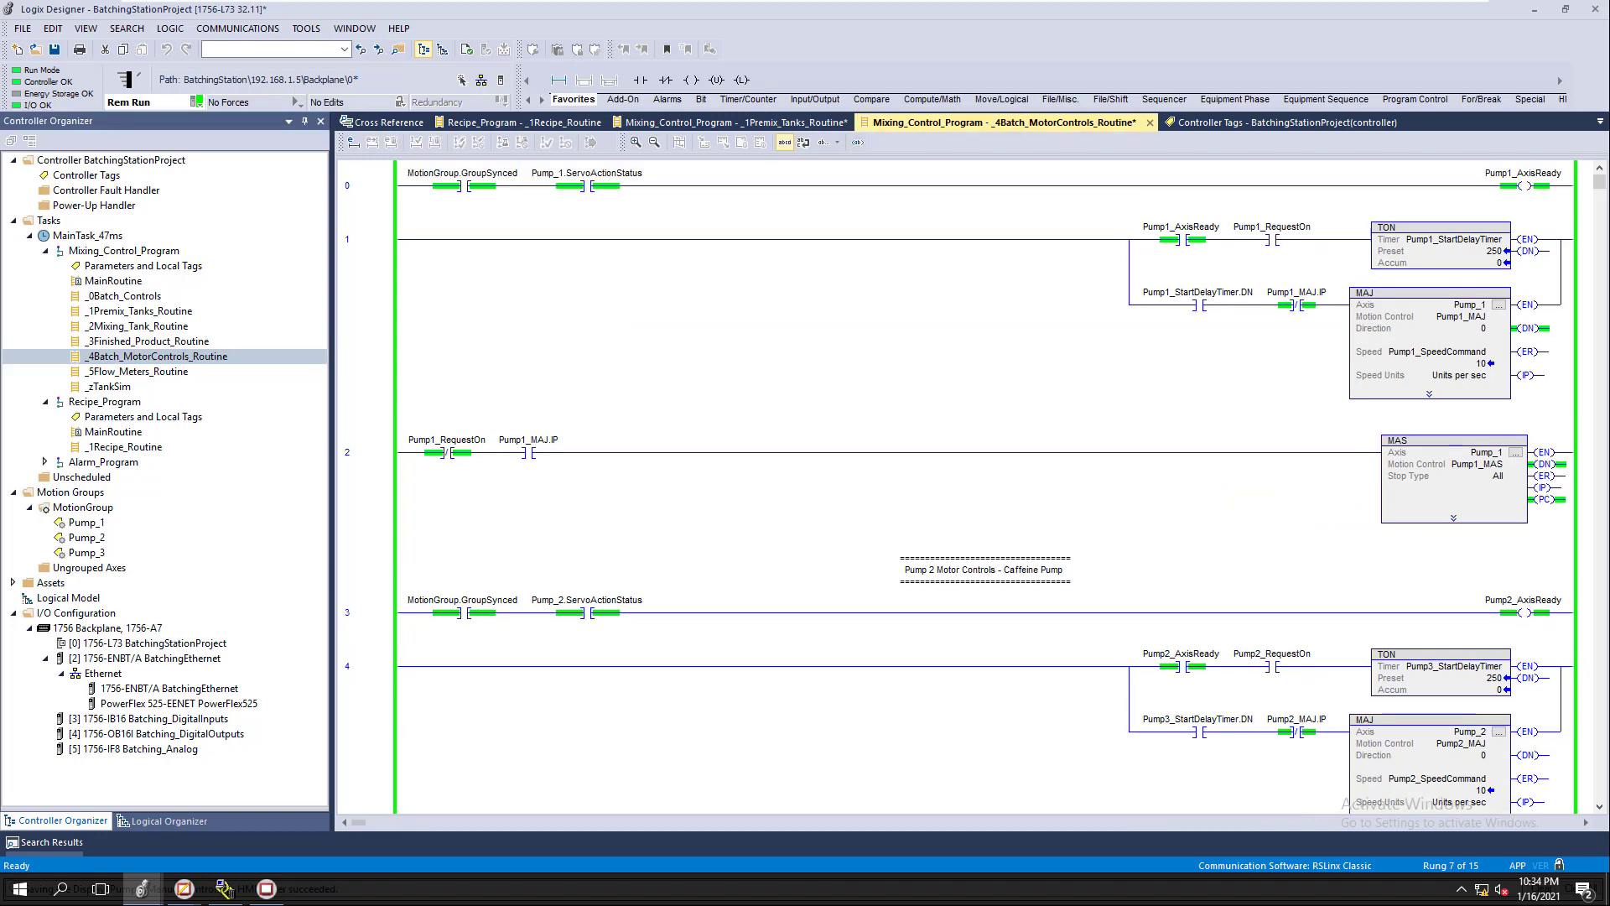
- Expand Pump 1's MAJ instruction in rung 1 and select its Speed tag
scroll(956, 486, up, 1)
click(1436, 387)
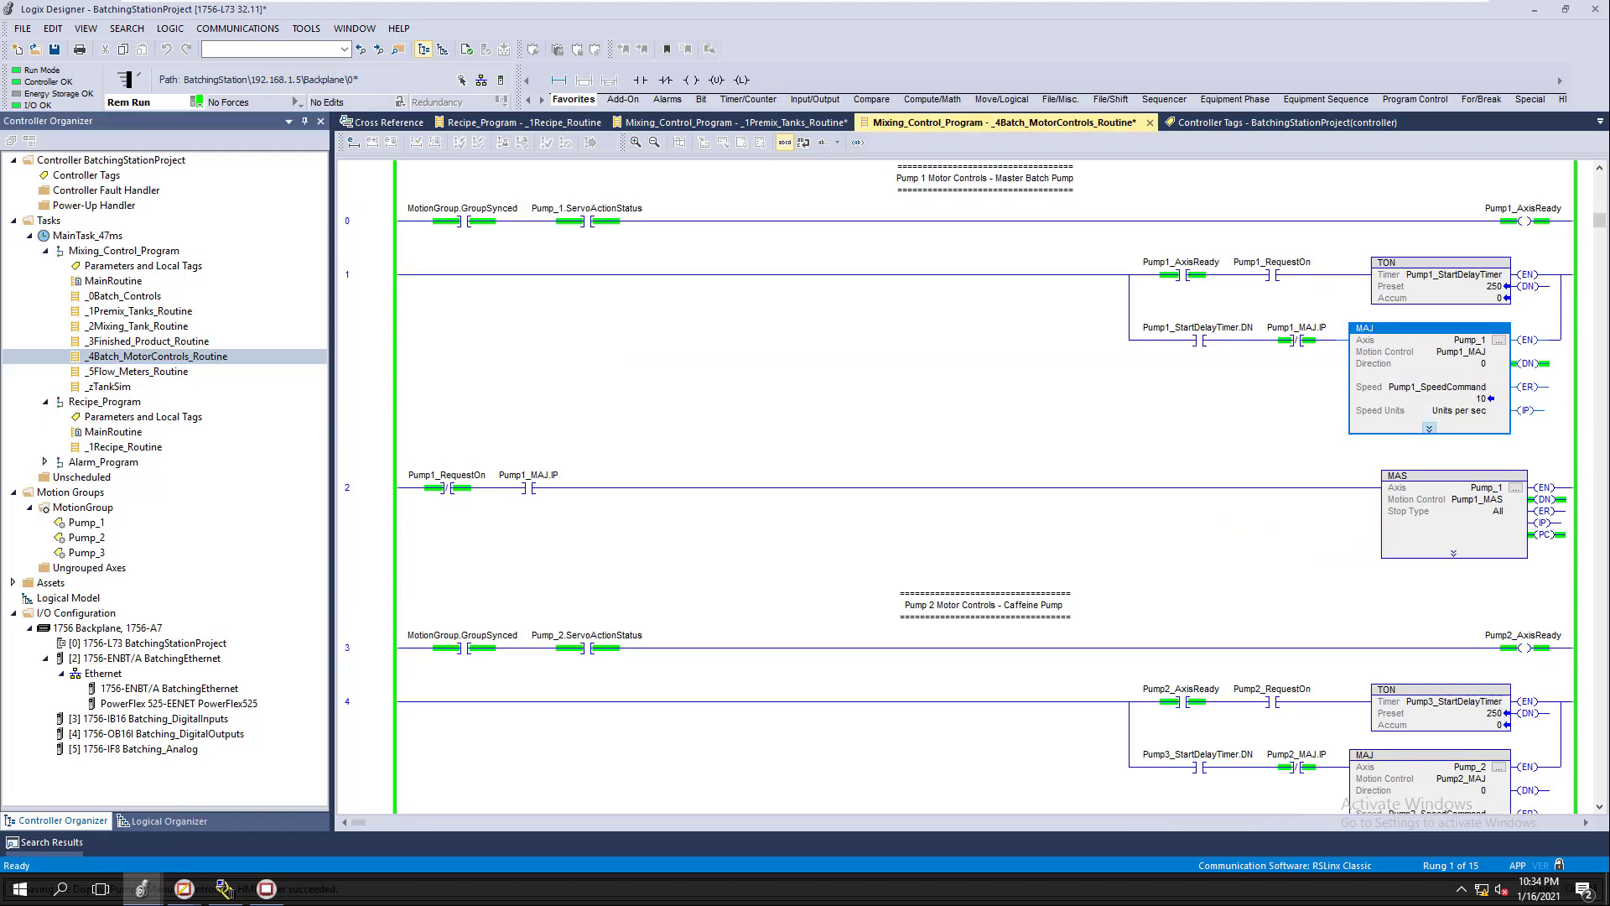
click(1429, 428)
click(1436, 387)
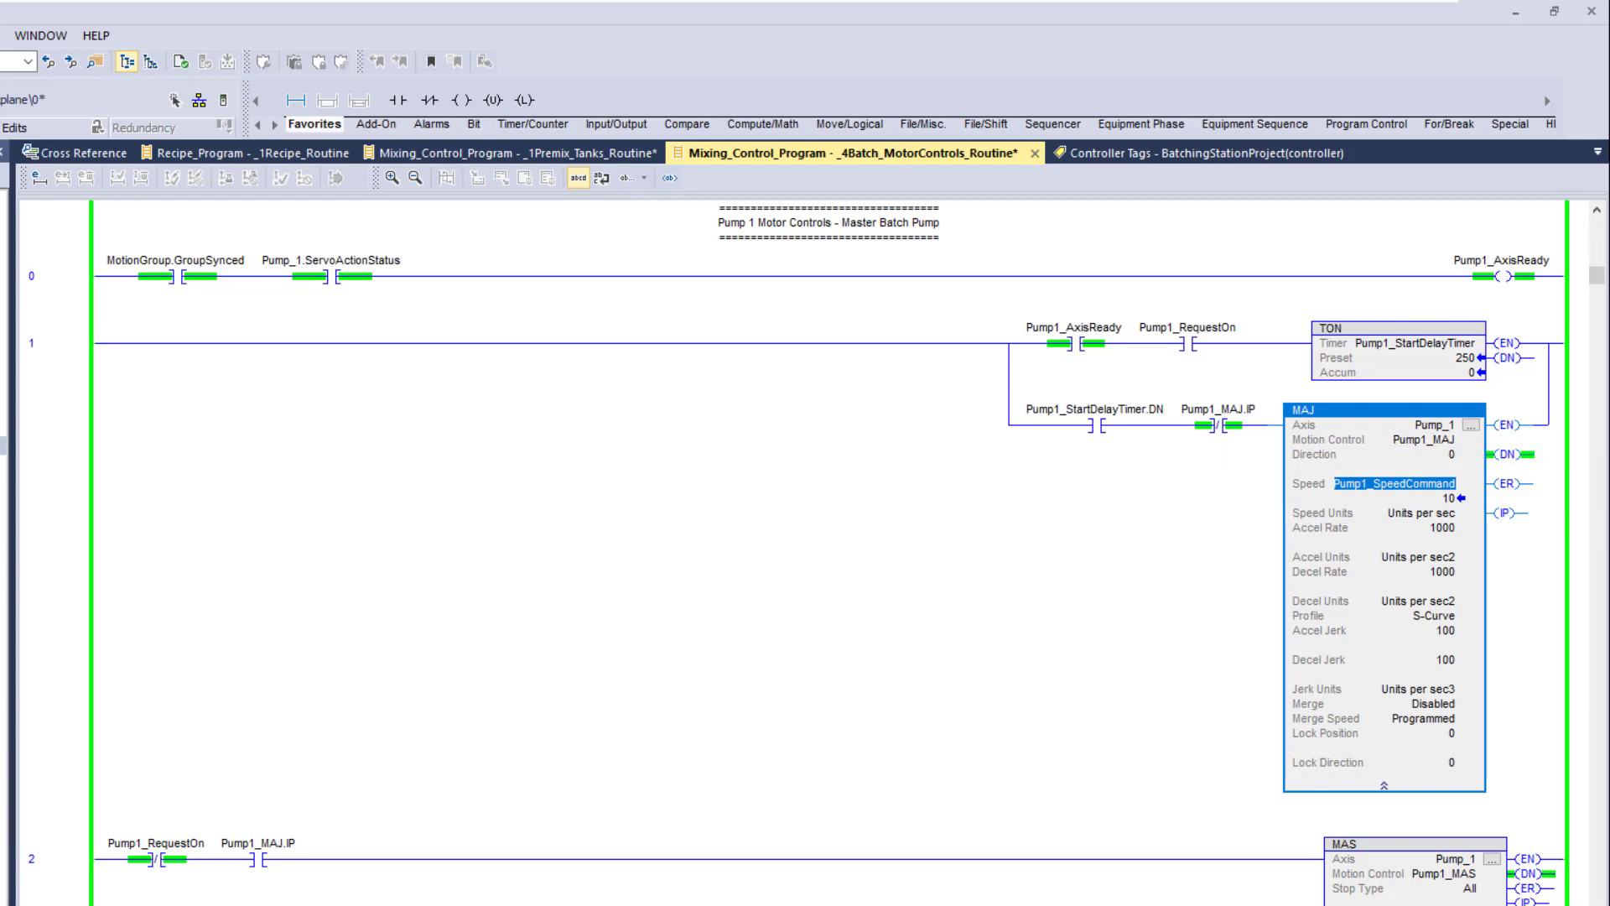
- Check the tag properties of Pump1_SpeedCommand, including its name and data type, without changing anything
right_click(1394, 483)
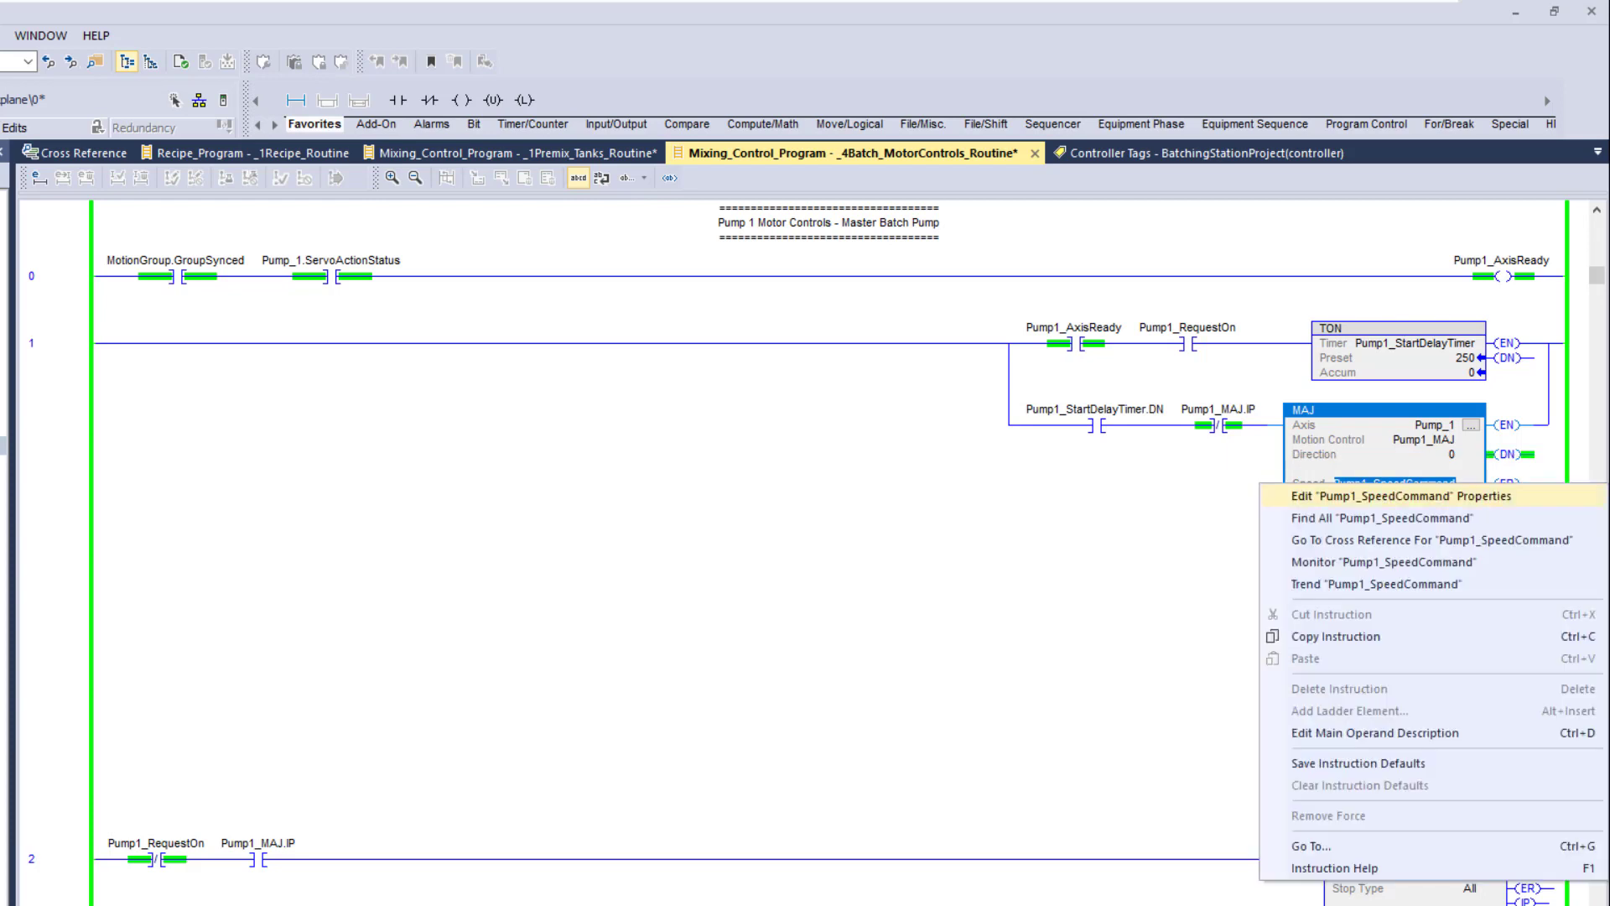
click(1395, 495)
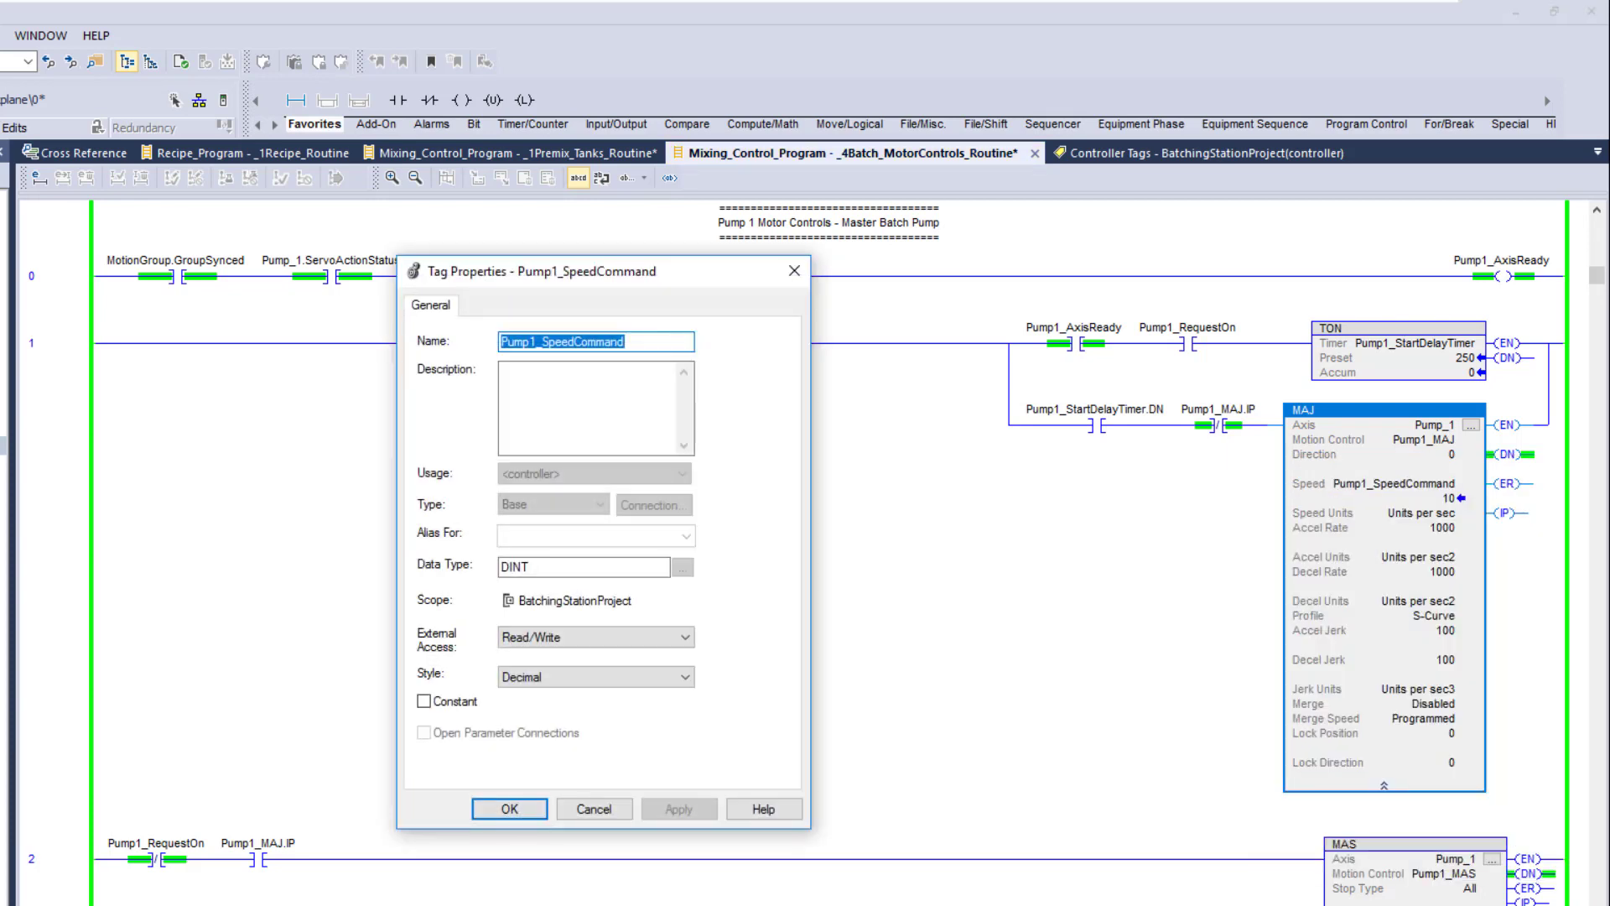
drag(671, 277, 1146, 310)
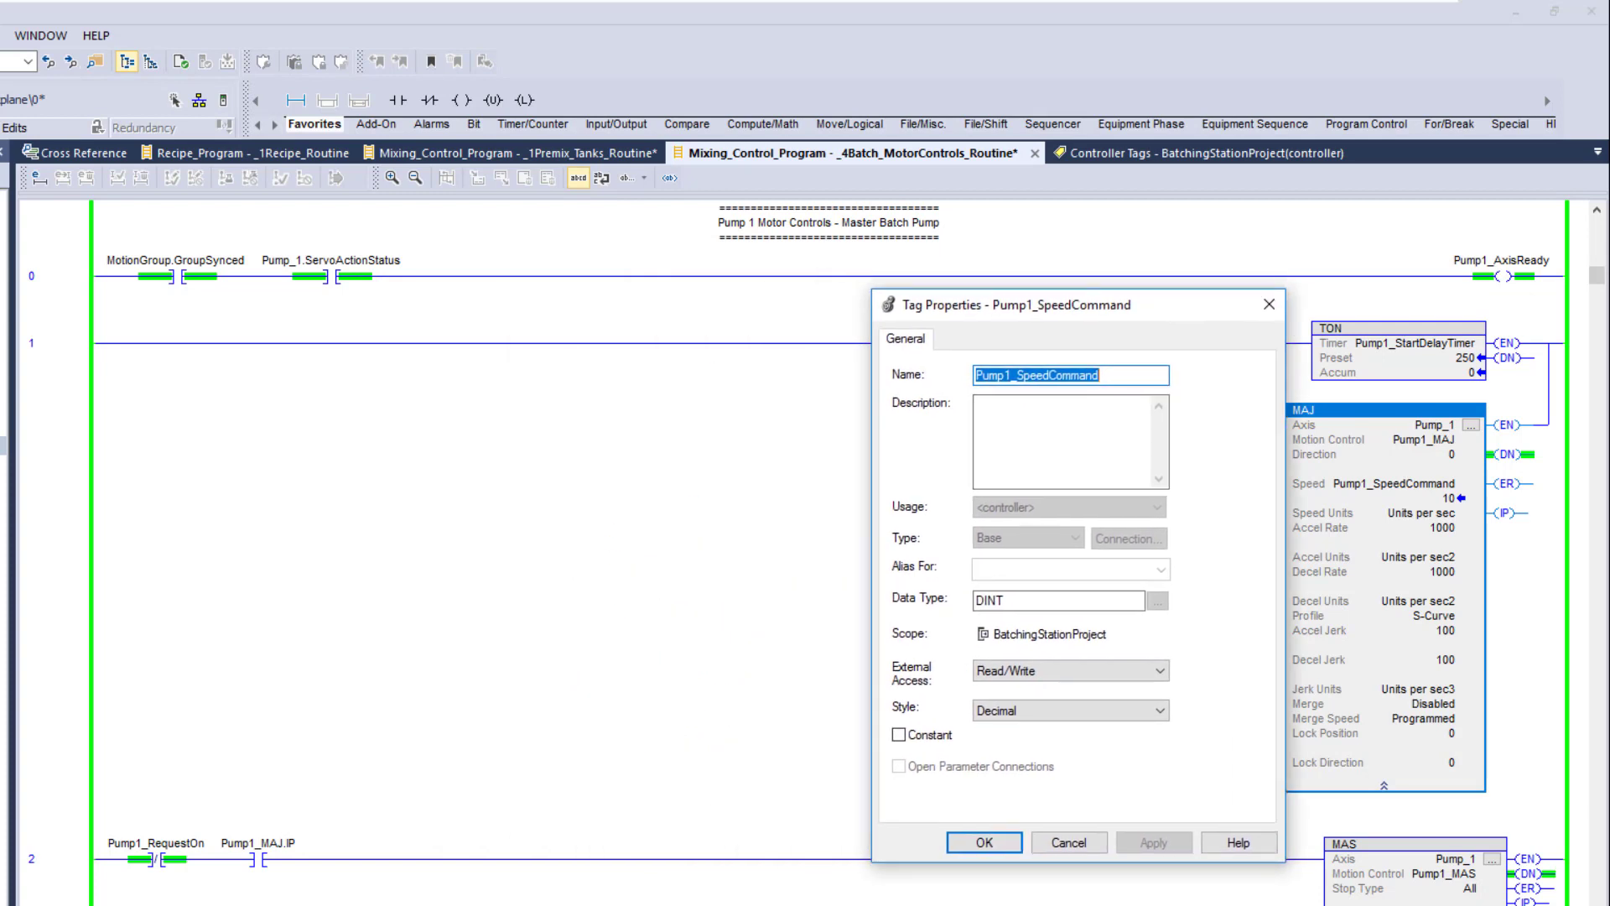
click(1088, 375)
double_click(1087, 375)
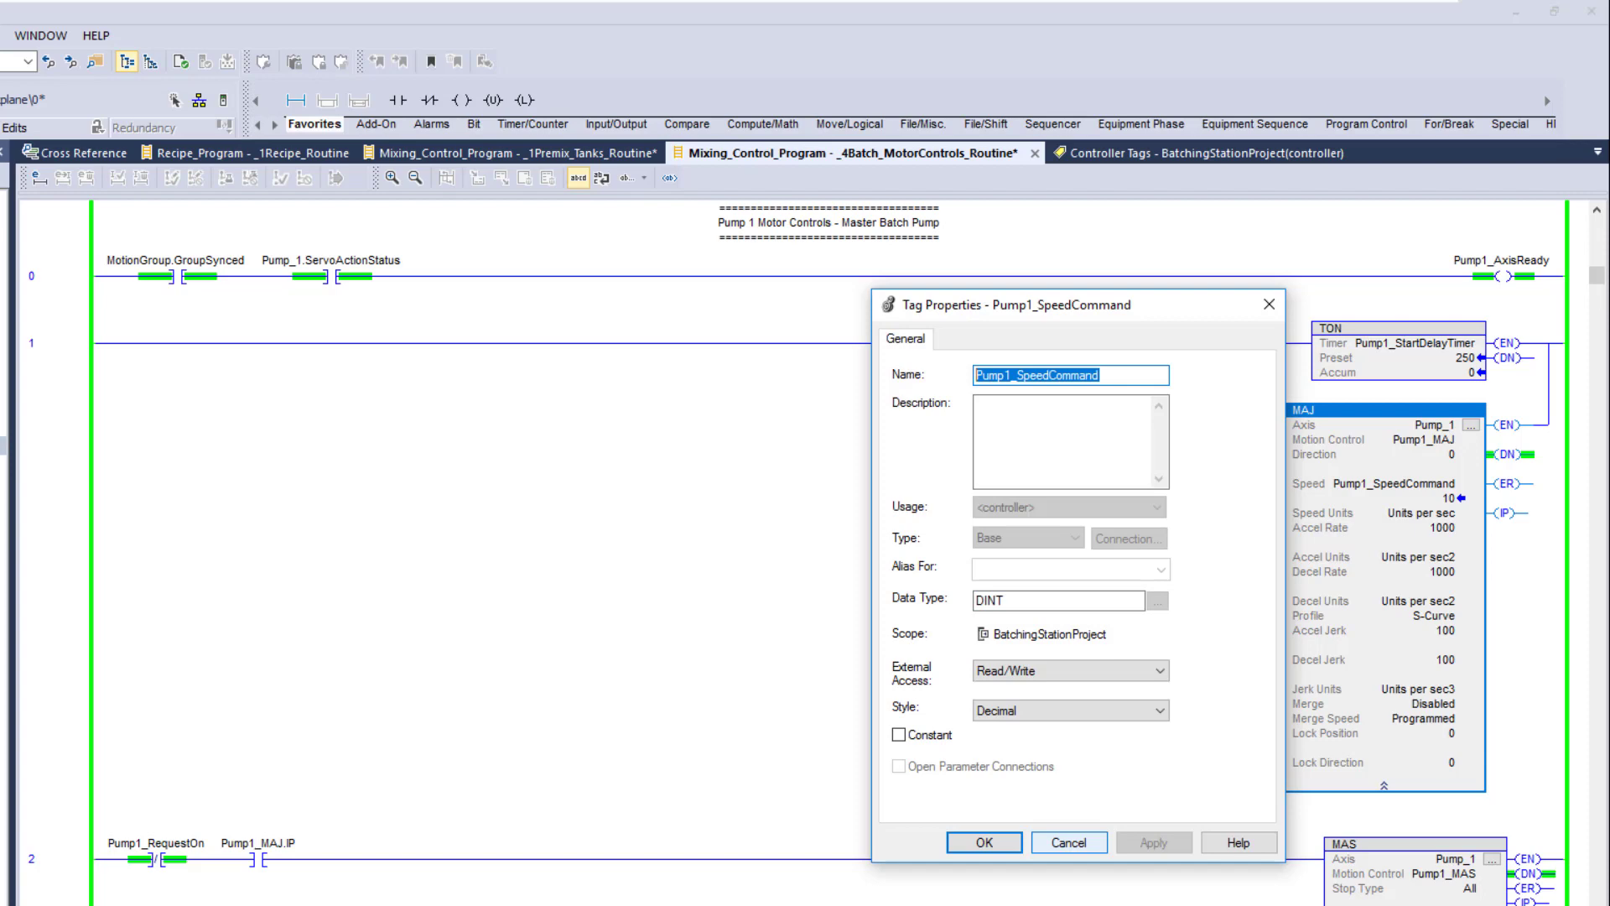
click(1067, 842)
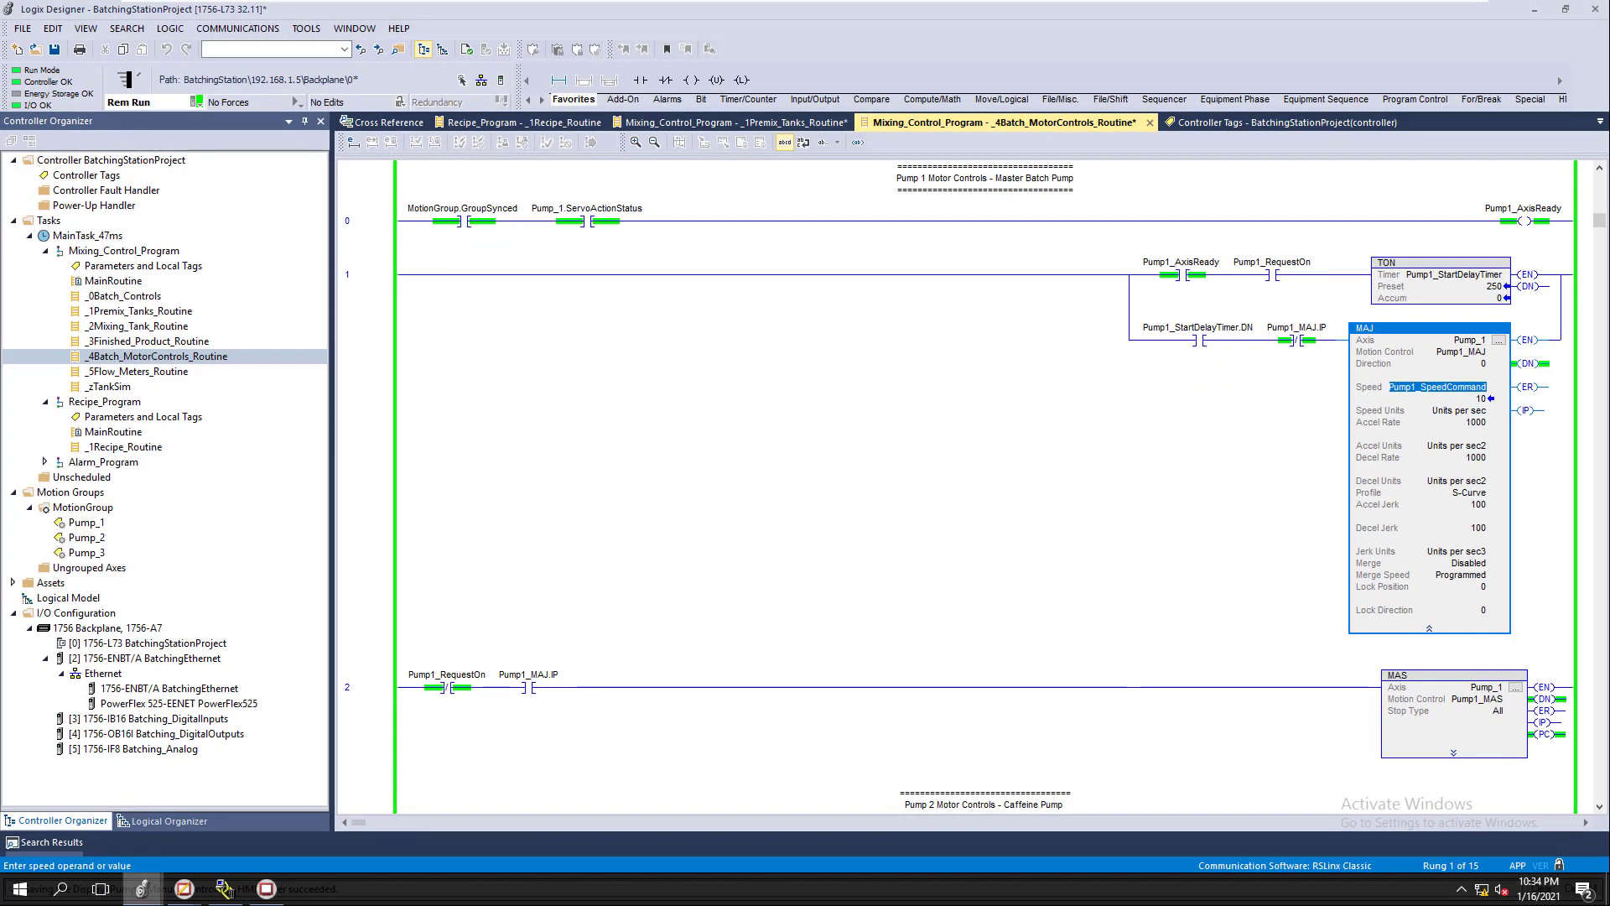
- Switch to FactoryTalk View Studio, connect the keypad's Value to the Pump1_SpeedCommand tag and apply the properties
click(183, 888)
click(92, 819)
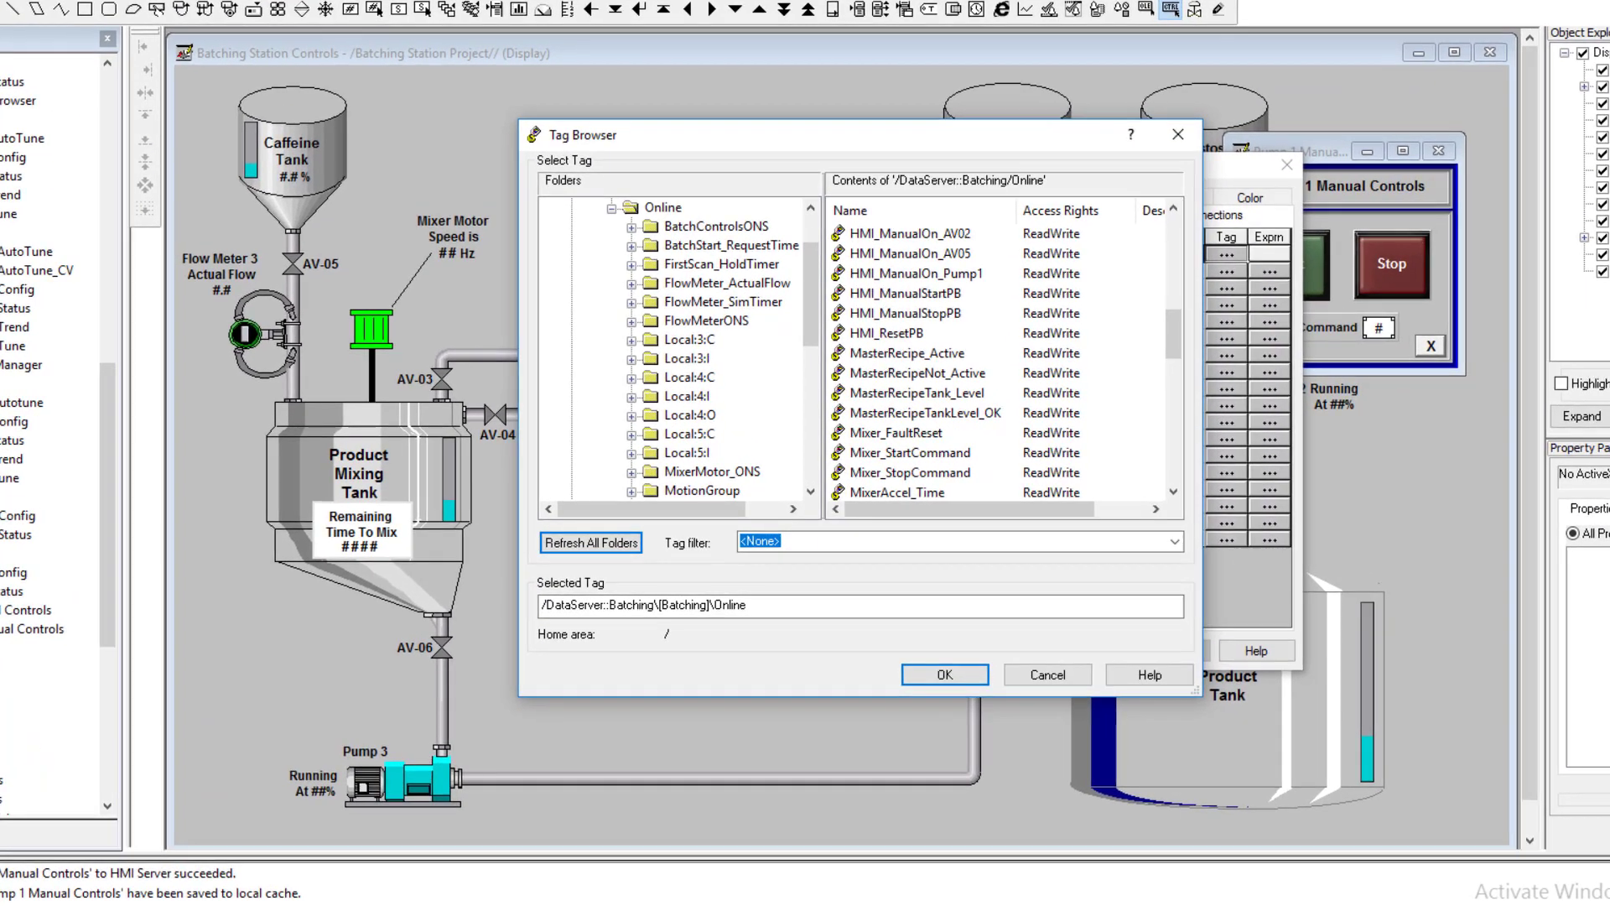
scroll(998, 361, down, 5)
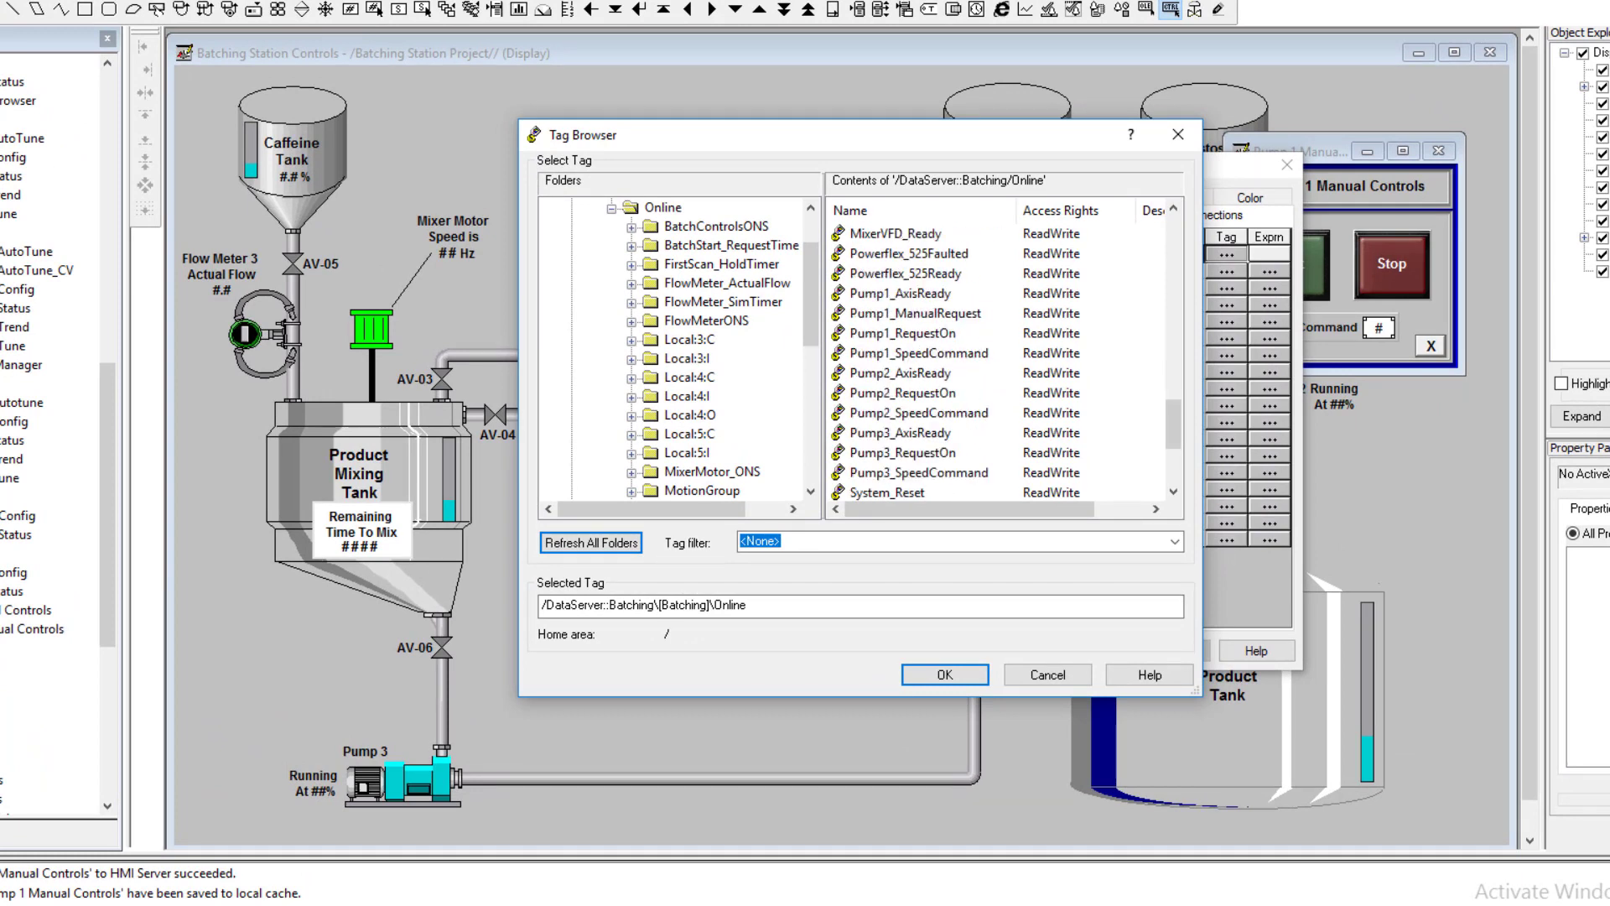
click(919, 353)
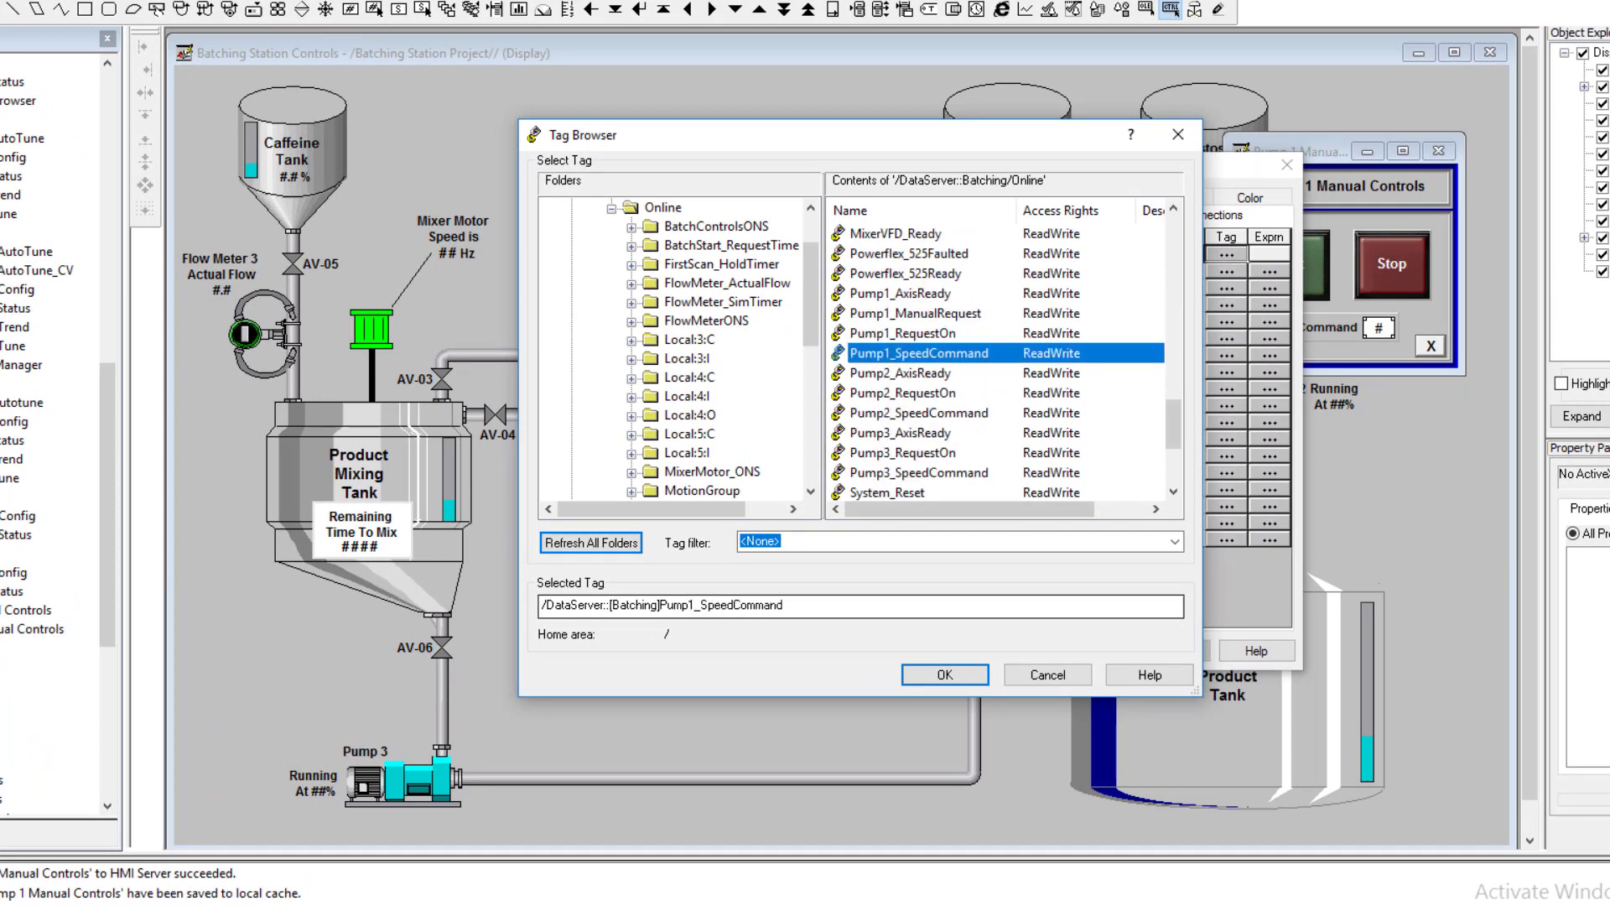
click(944, 674)
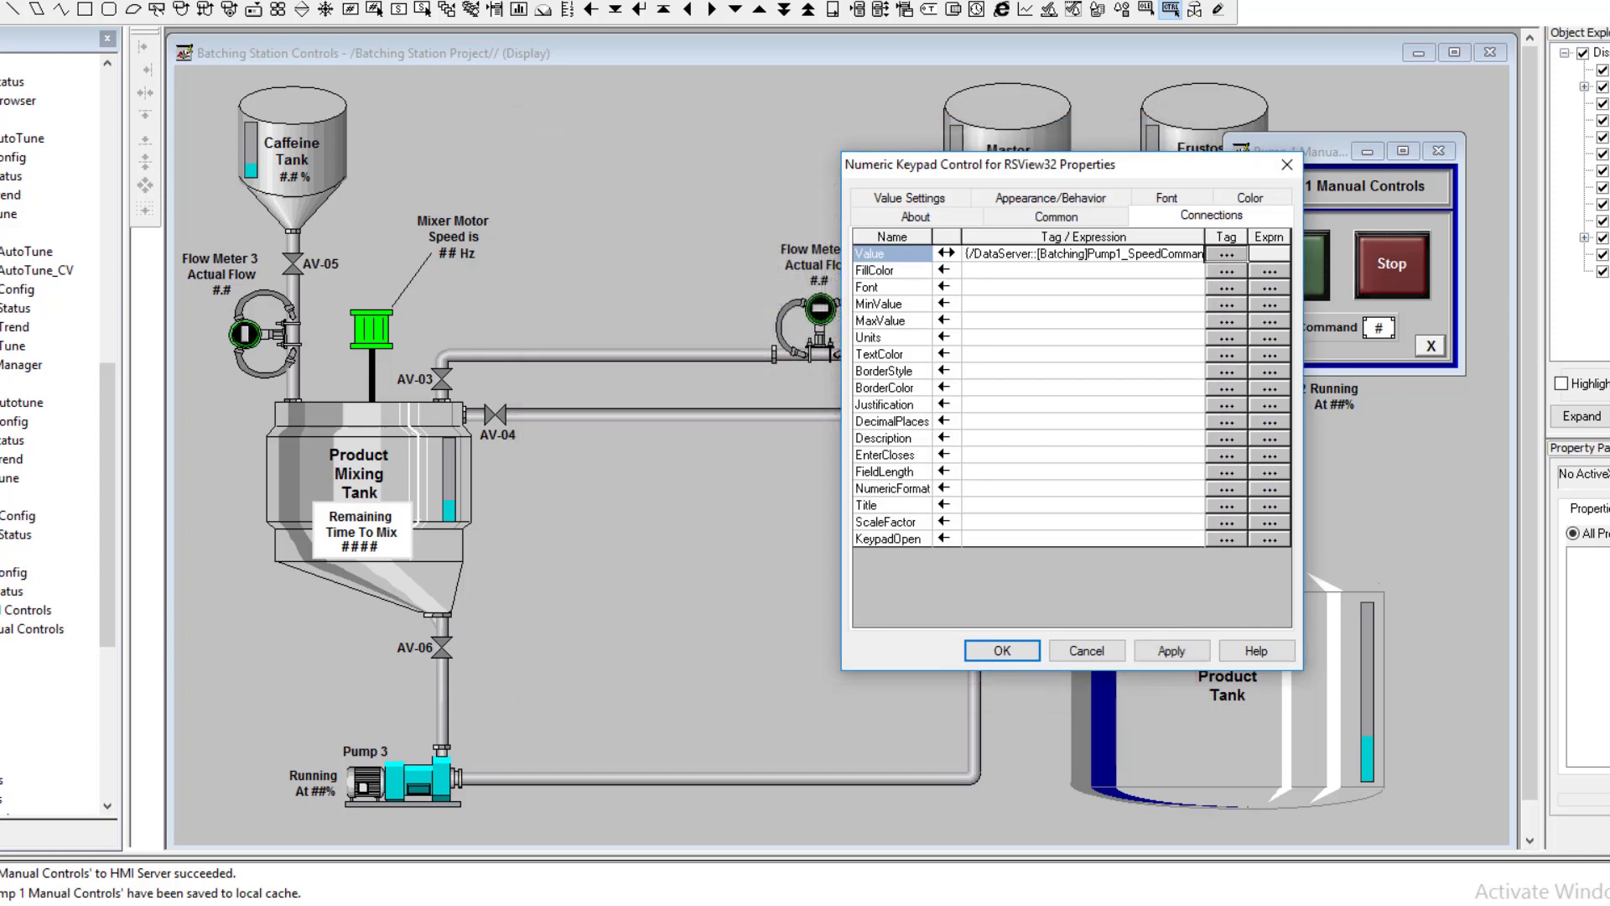
click(1170, 650)
key(Return)
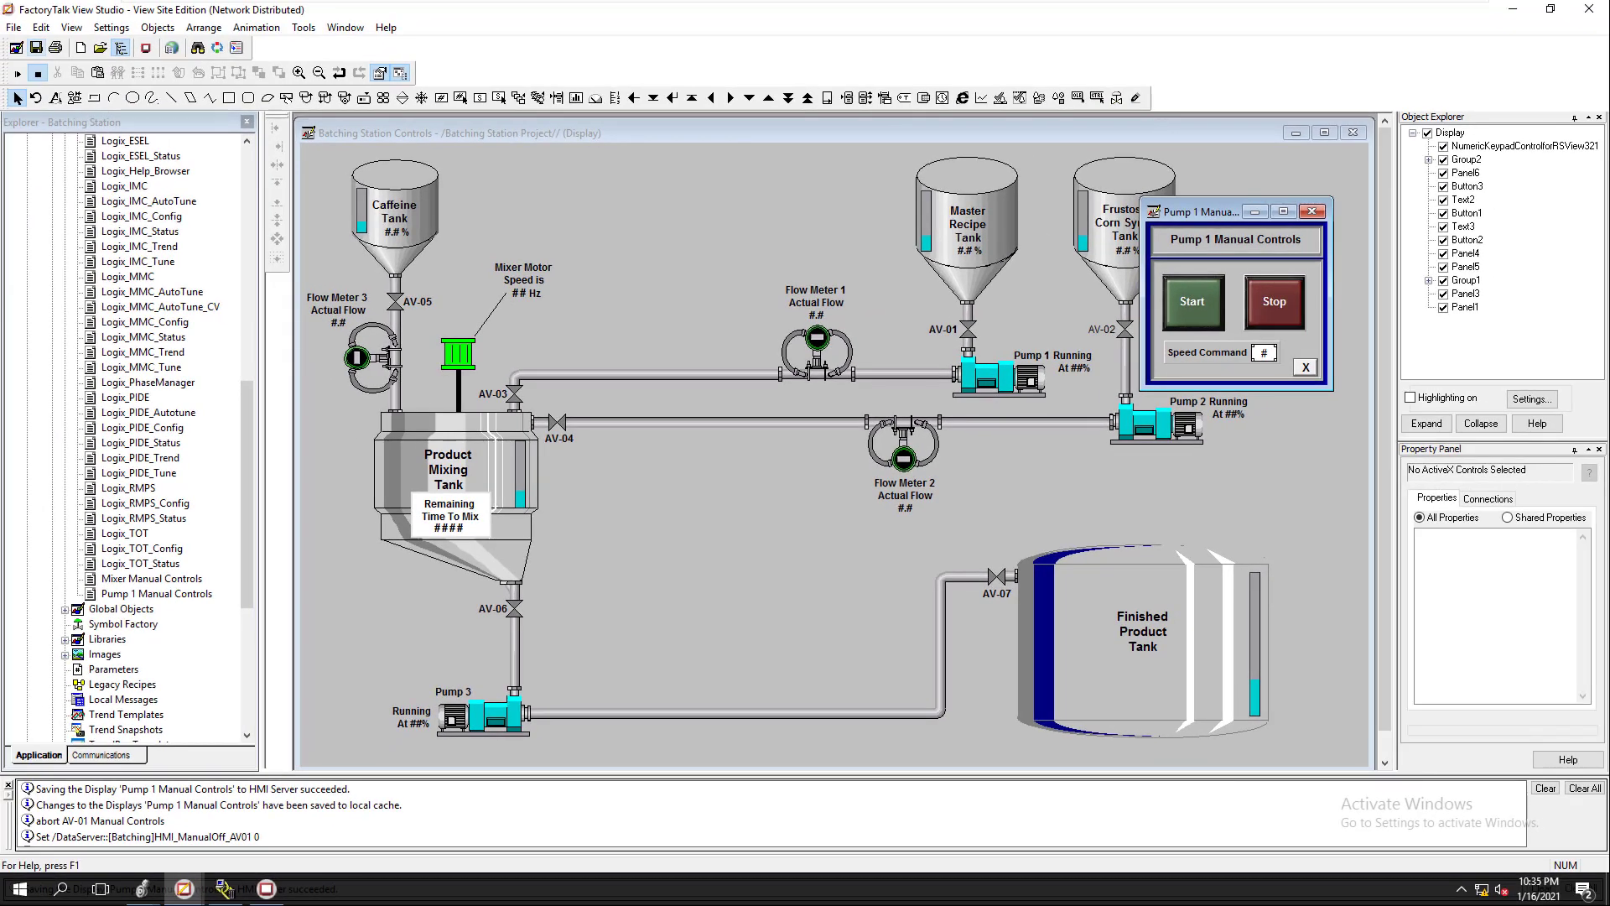
- Test-run the Pump 1 Manual Controls display to check its speed command input, and close the display
click(18, 73)
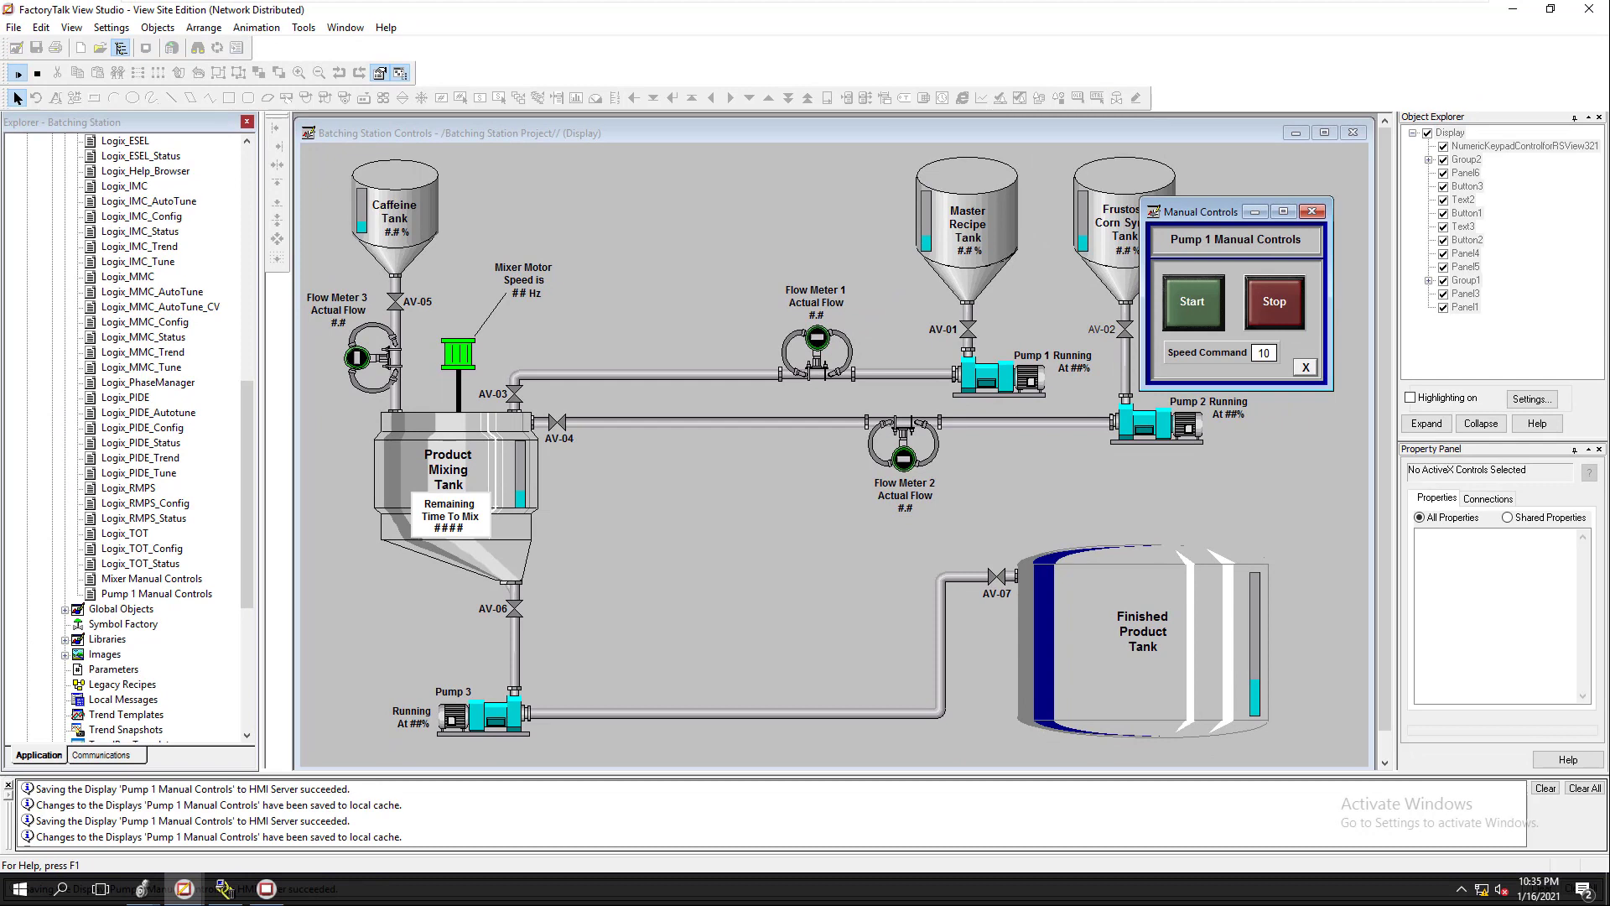
click(1264, 353)
click(37, 73)
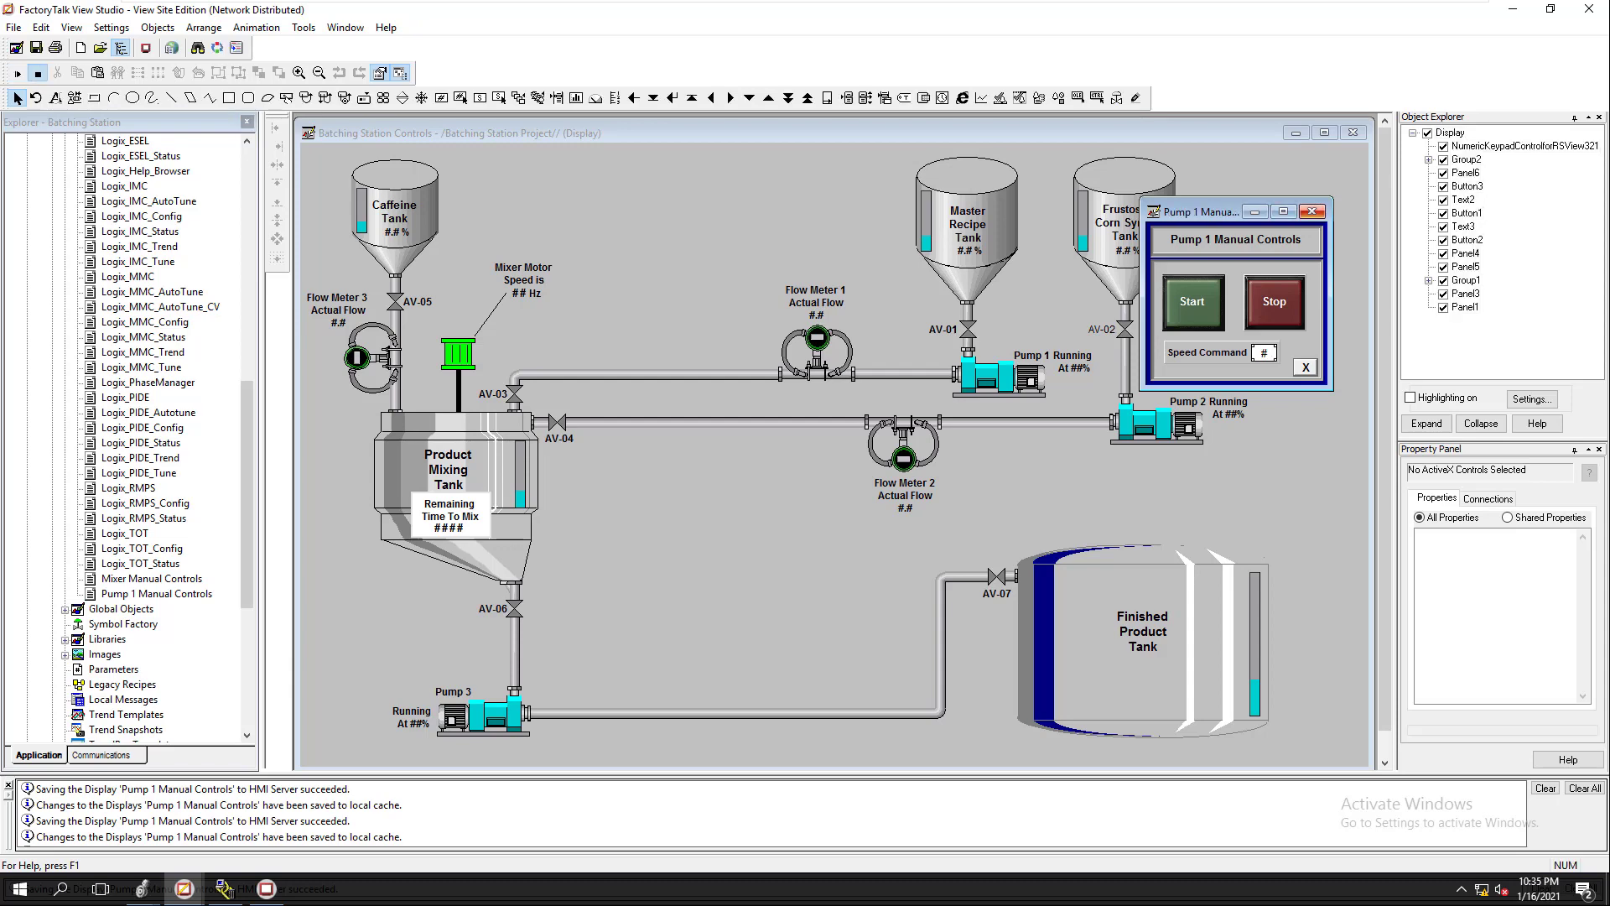
click(1312, 211)
- Inspect the Touch animation of Pump 1 on the Batching Station Controls display to check its press action
right_click(1004, 376)
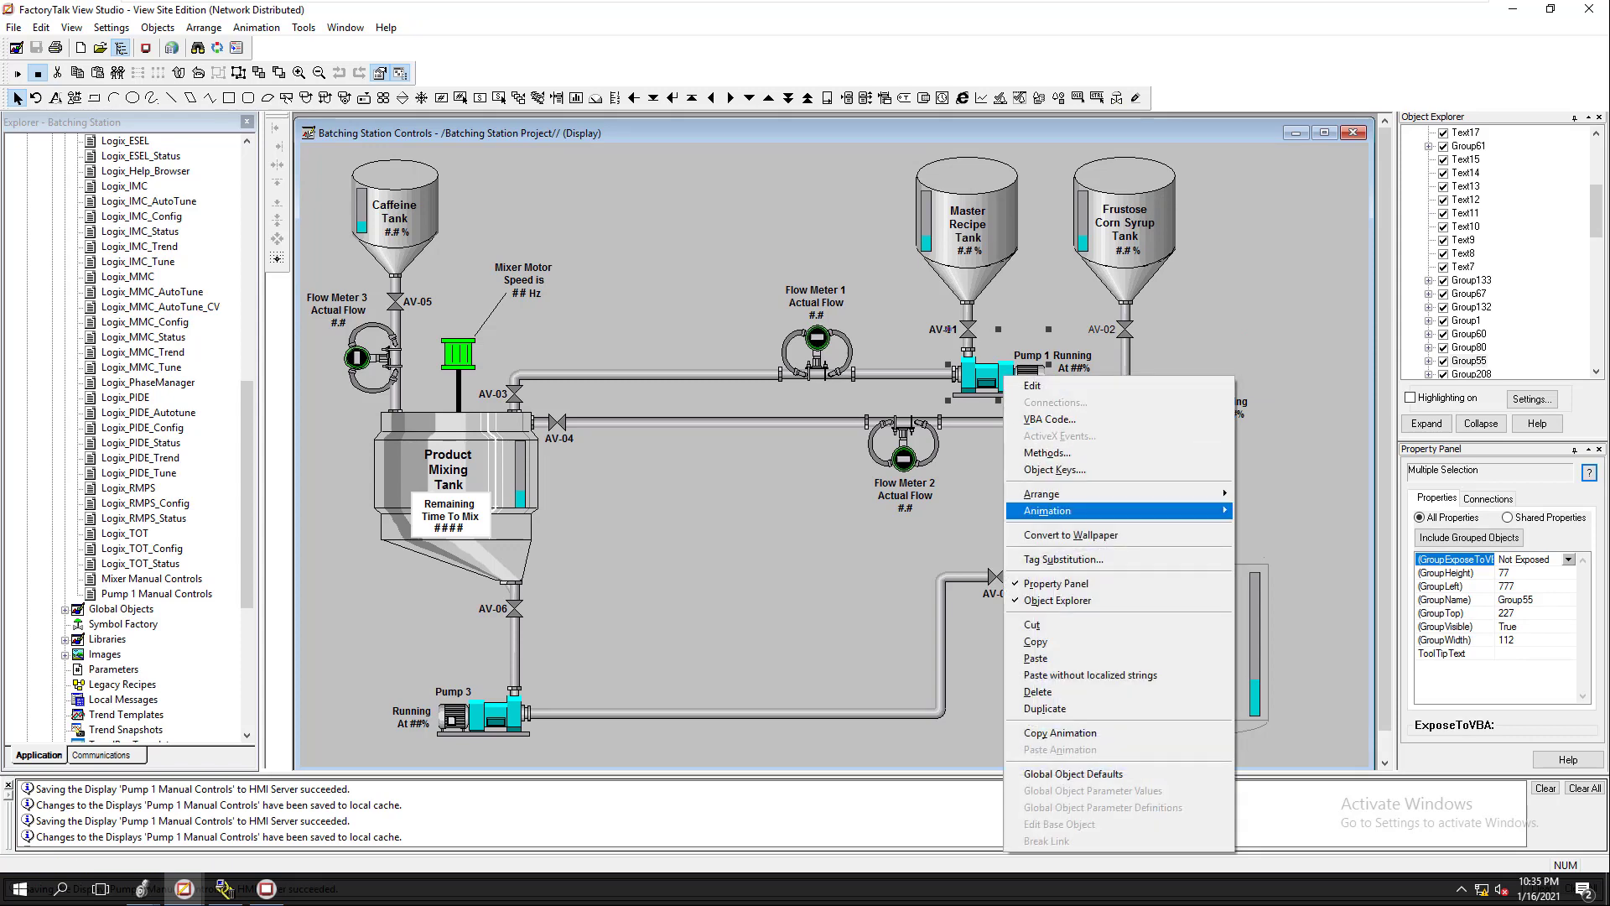
mouse_move(1047, 510)
key(Down)
key(Down)
key(Down)
key(Down)
key(Down)
key(Down)
key(Down)
key(Down)
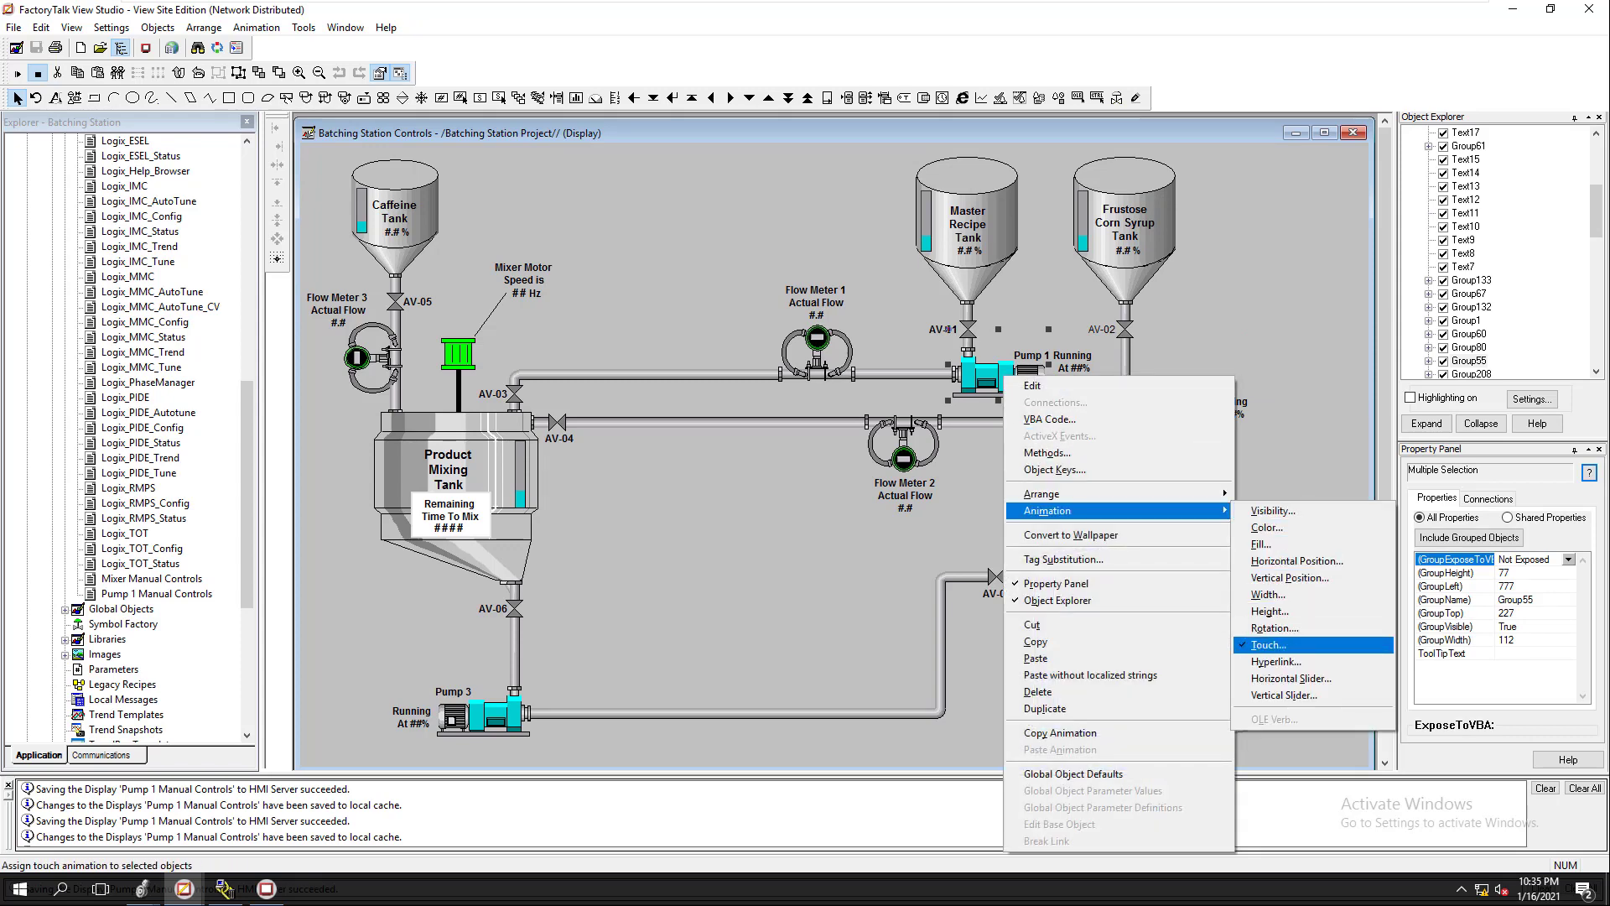
key(Return)
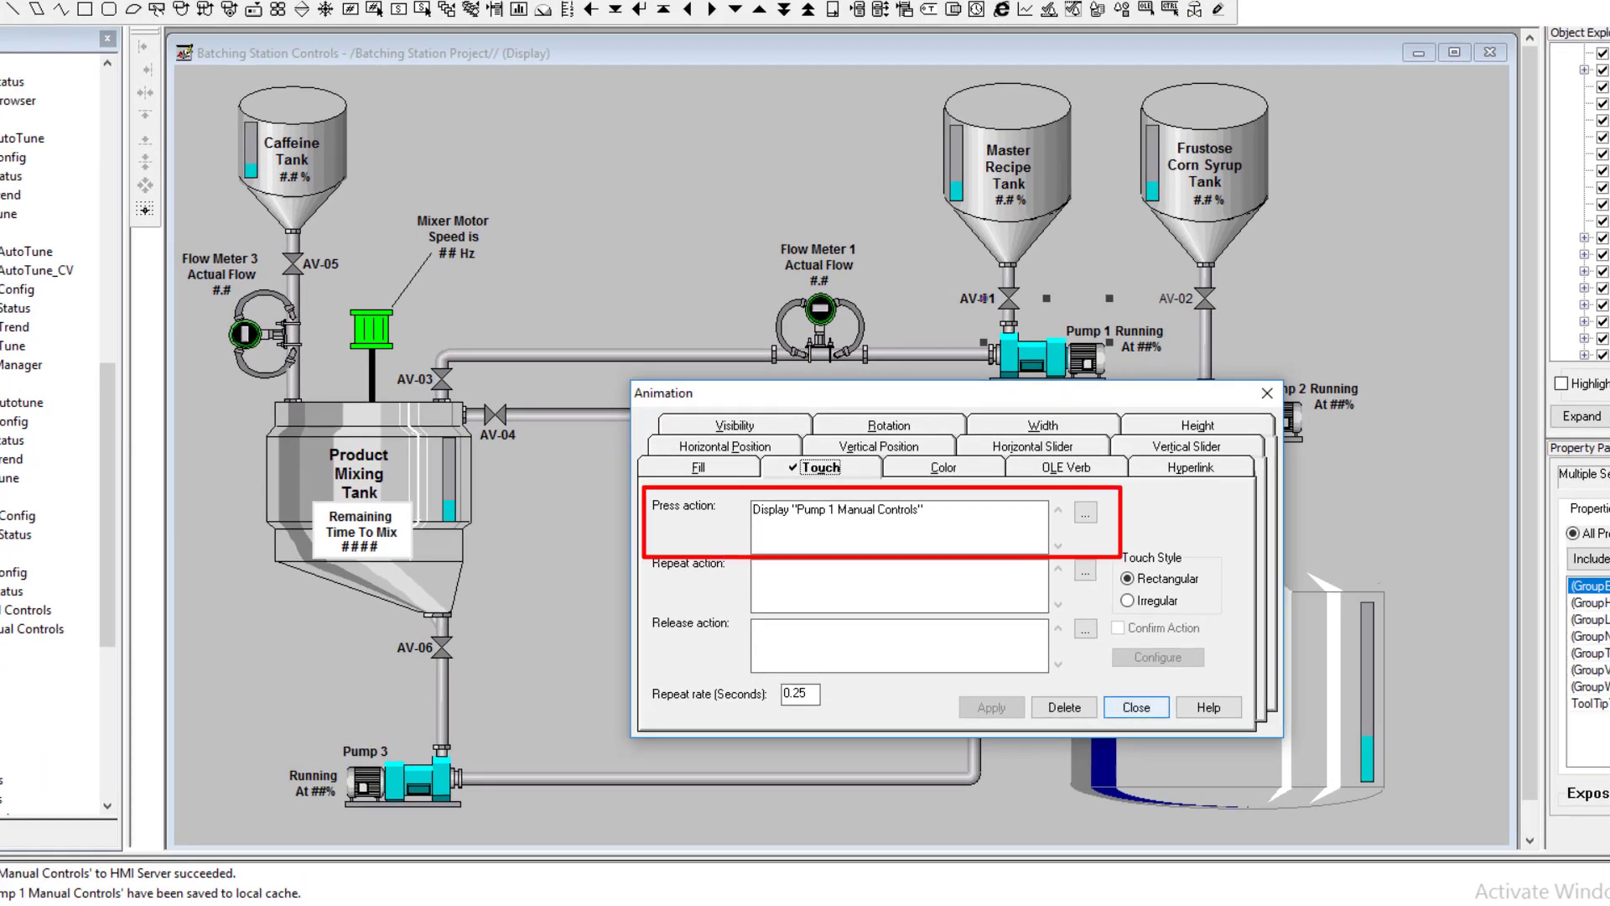
click(1135, 707)
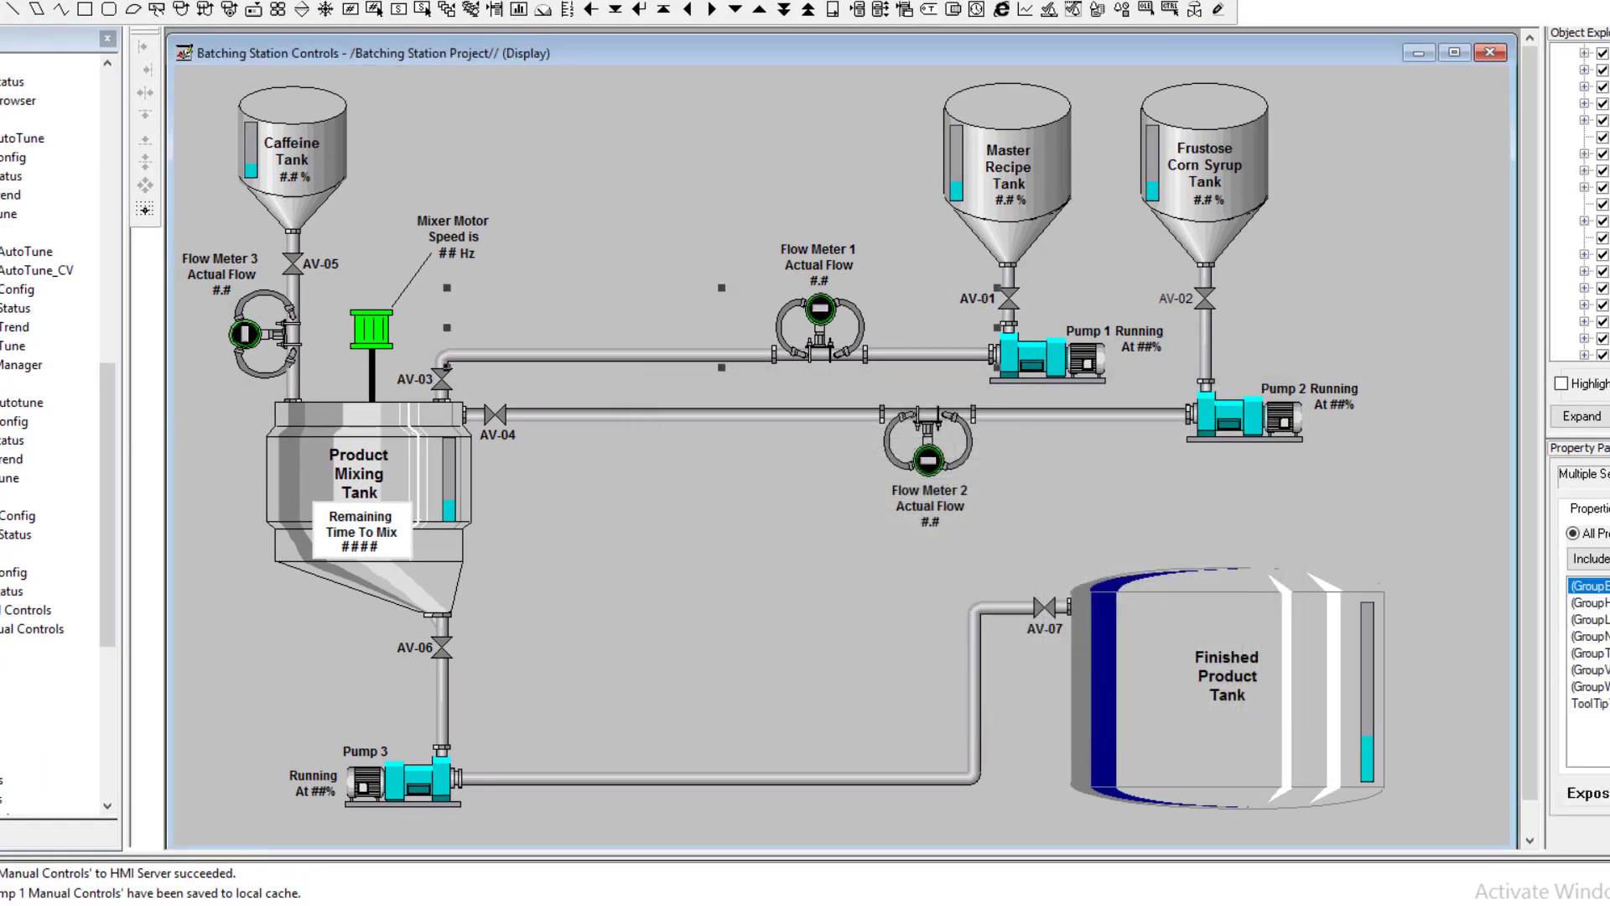
click(447, 363)
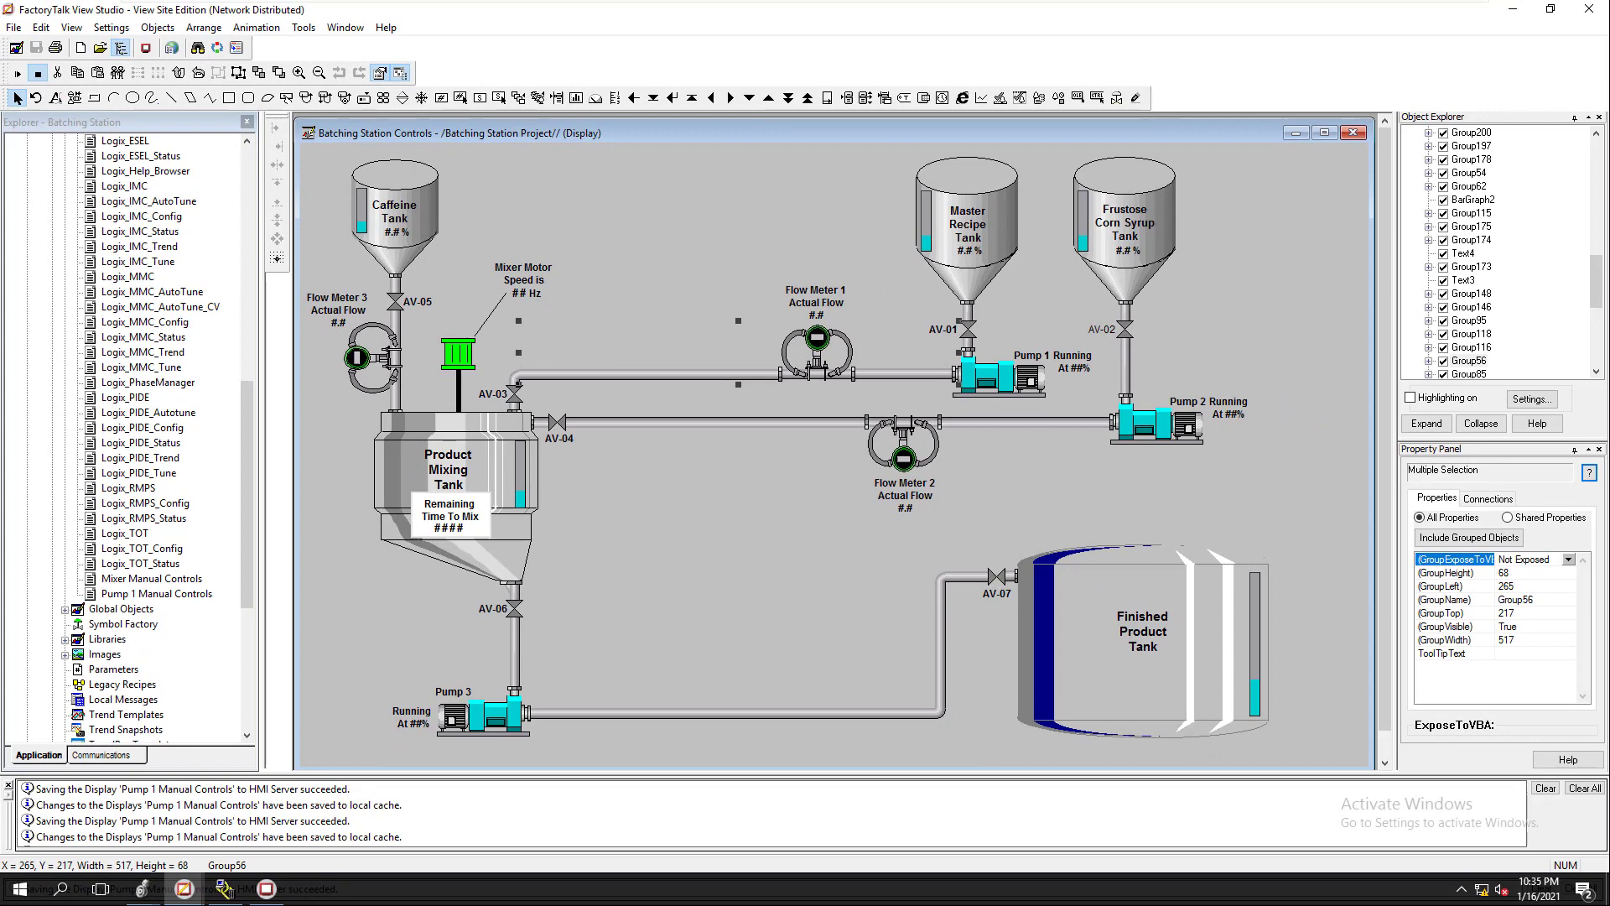
- Switch to the FactoryTalk View SE Client and open Pump 1's manual controls from the batching station display
click(267, 889)
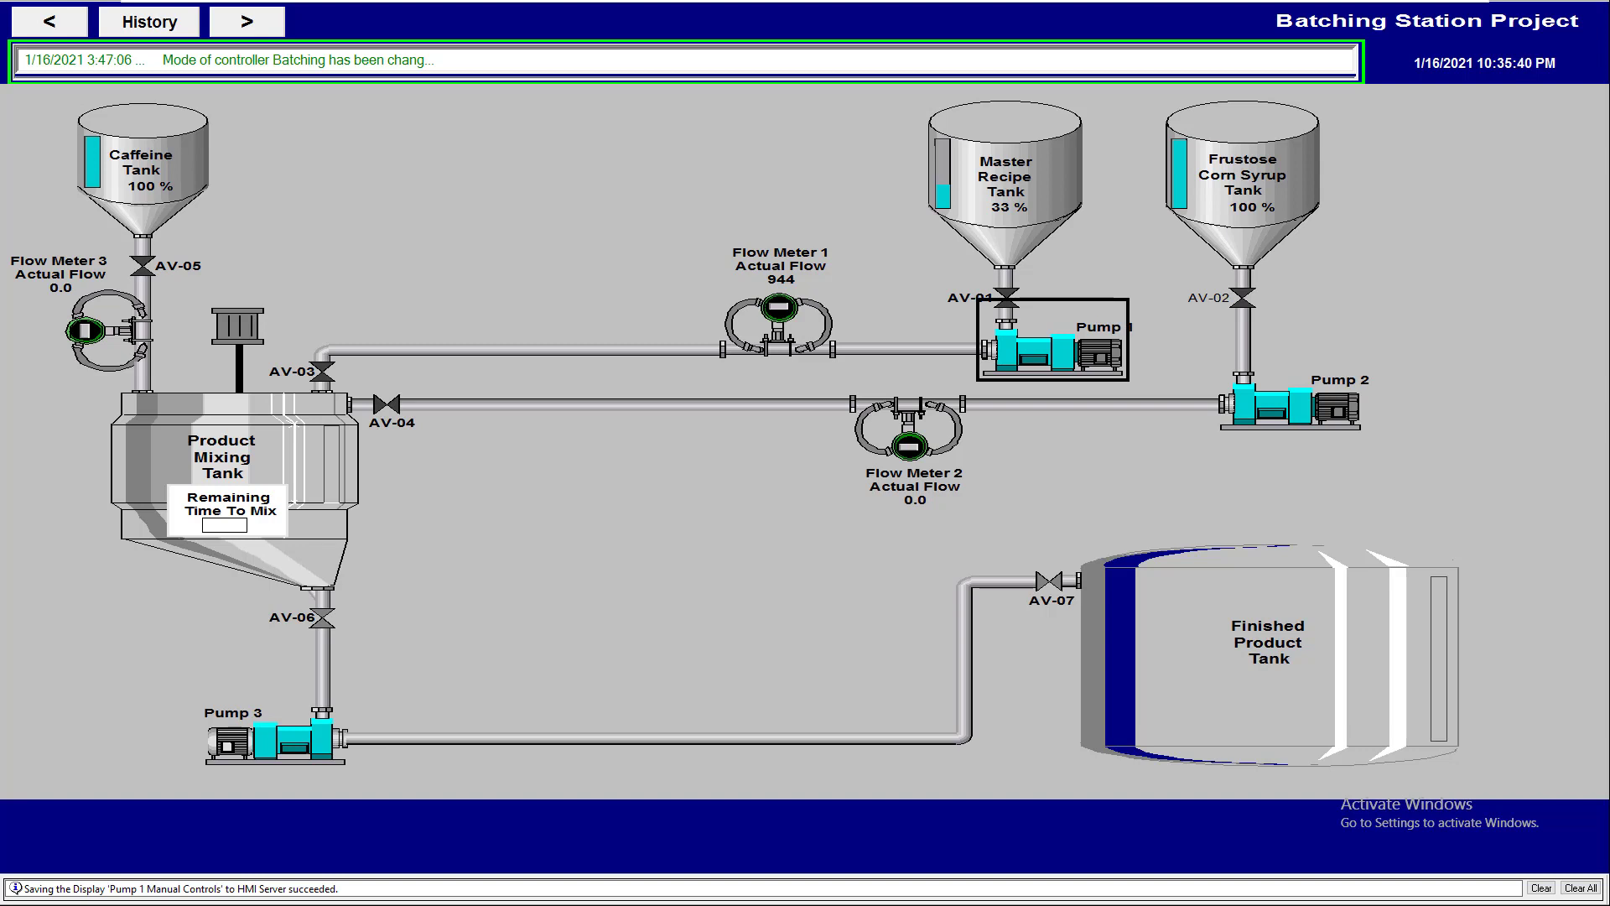
click(1052, 344)
drag(942, 182, 975, 222)
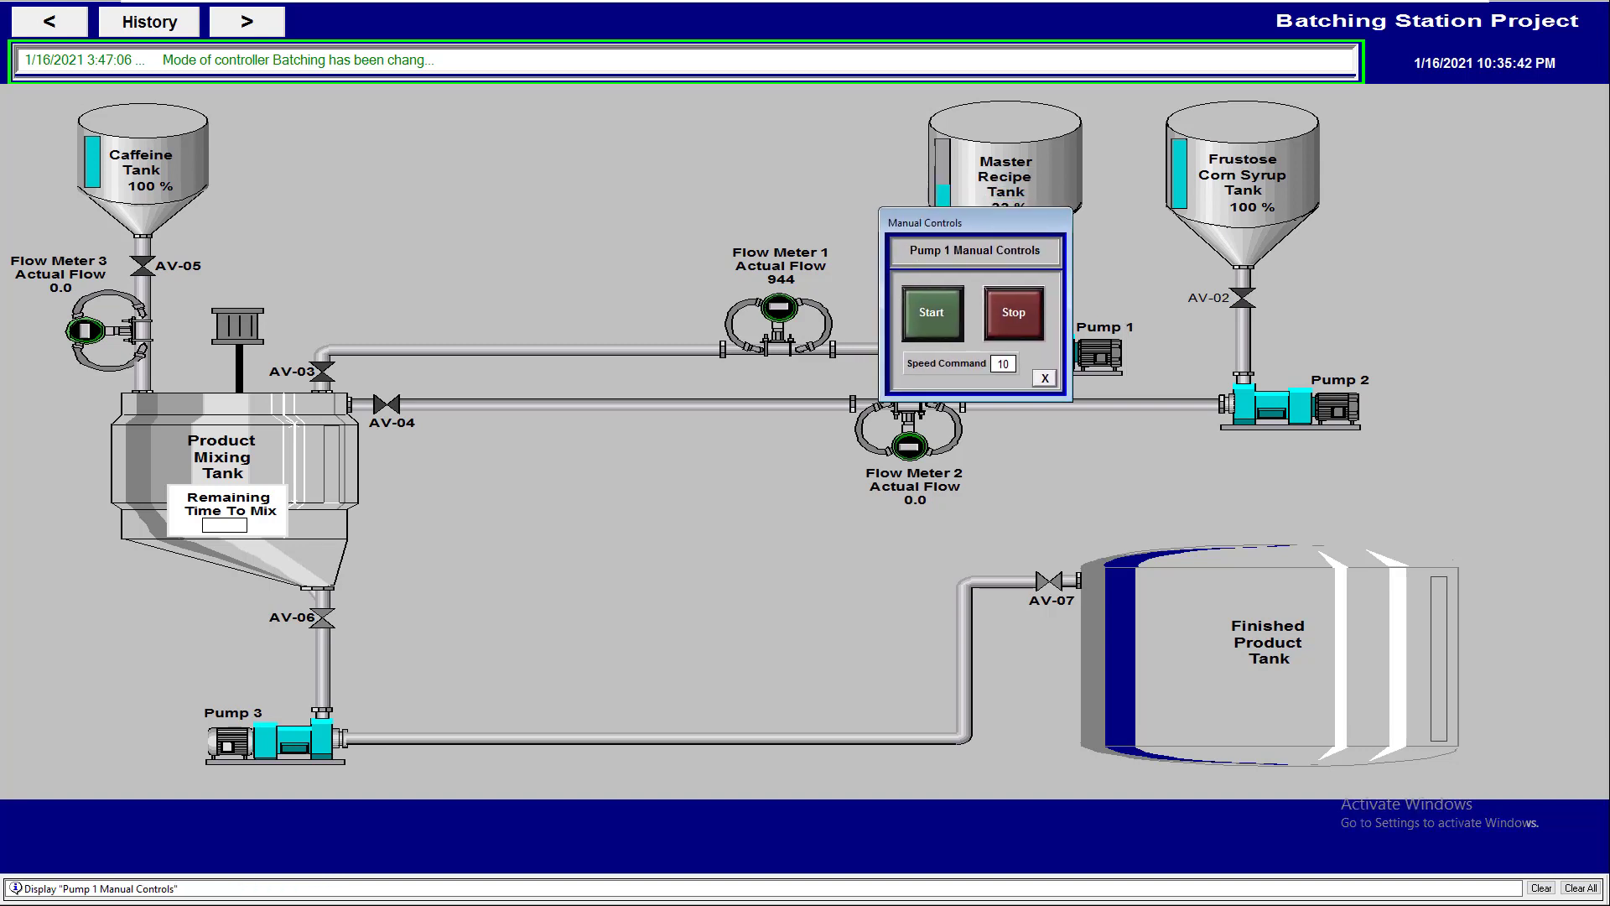
- Enter a speed command of 20 for Pump 1 with the numeric keypad
click(1003, 363)
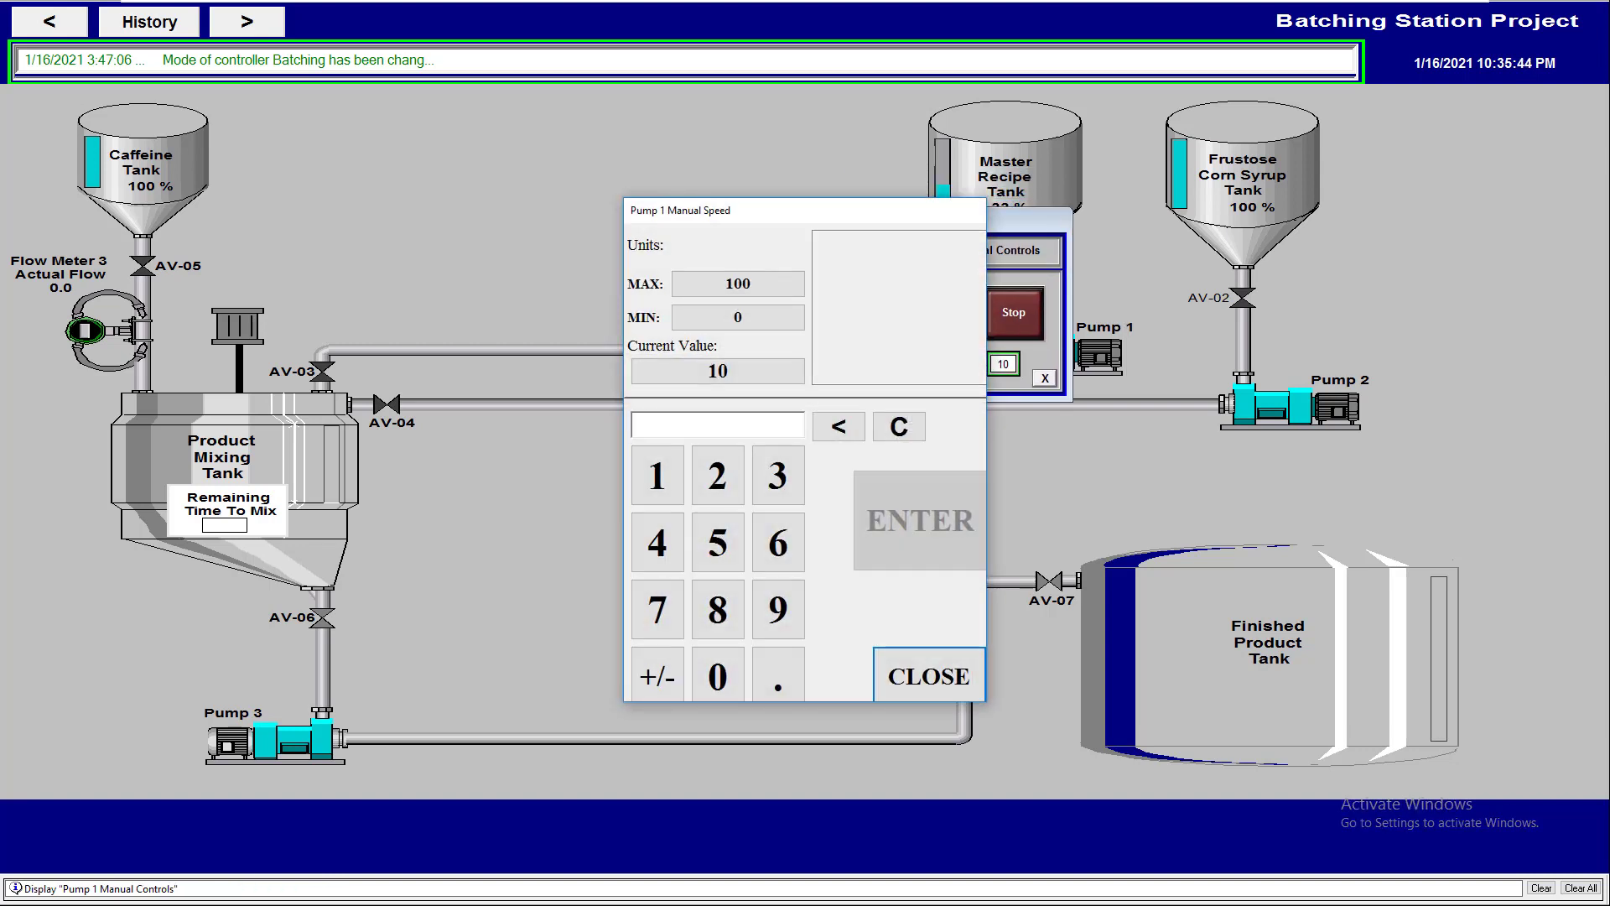
click(717, 476)
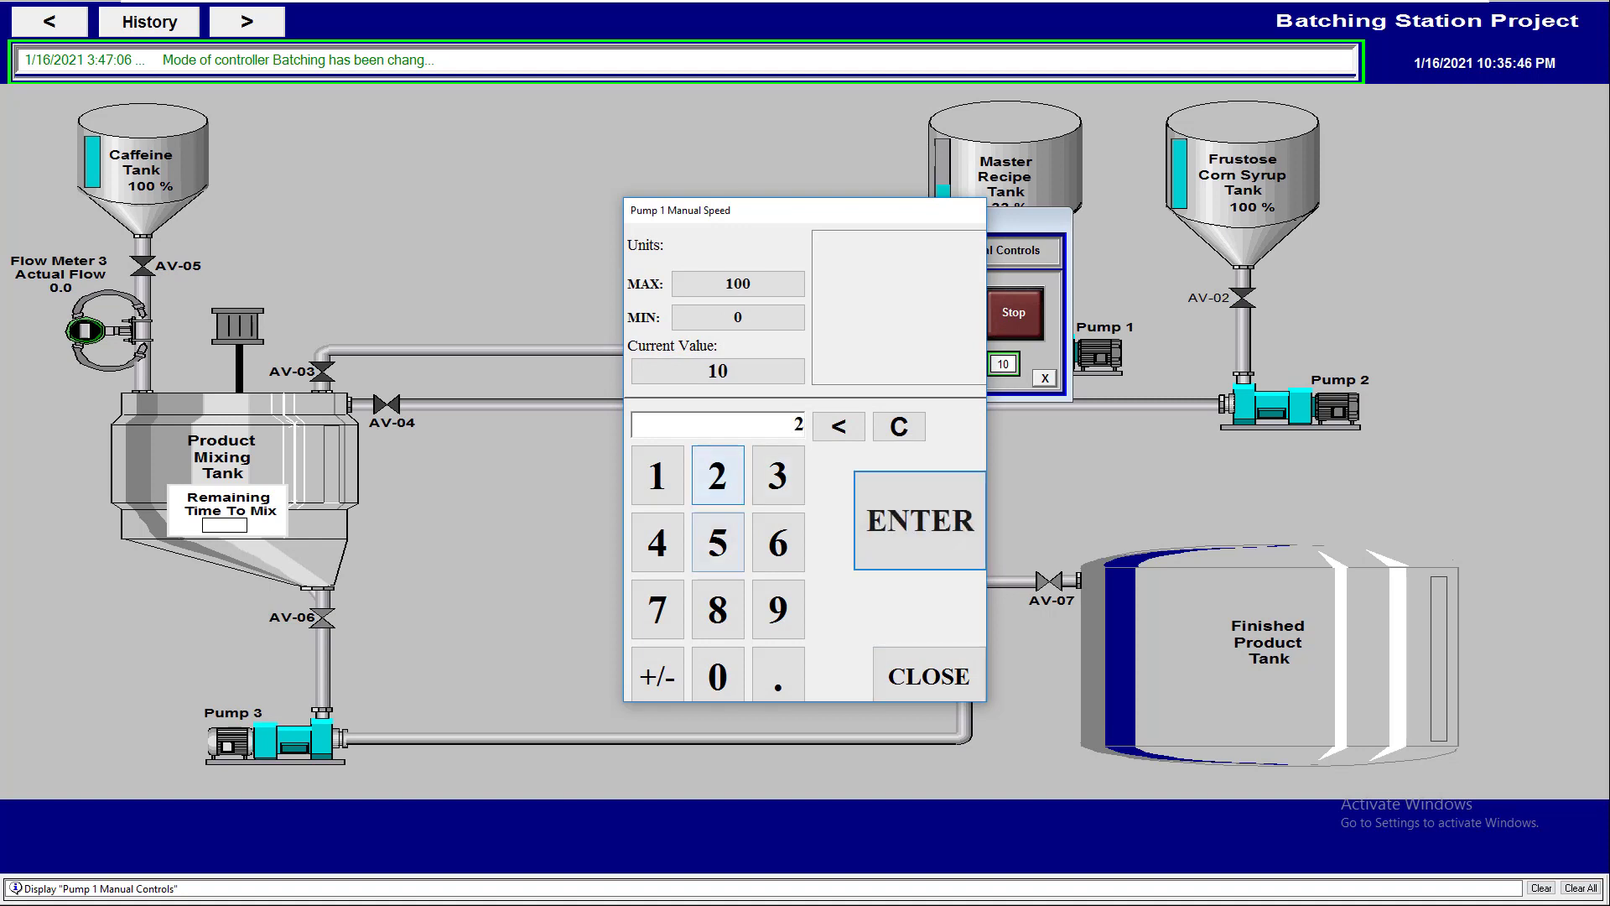
click(717, 676)
click(920, 520)
click(929, 676)
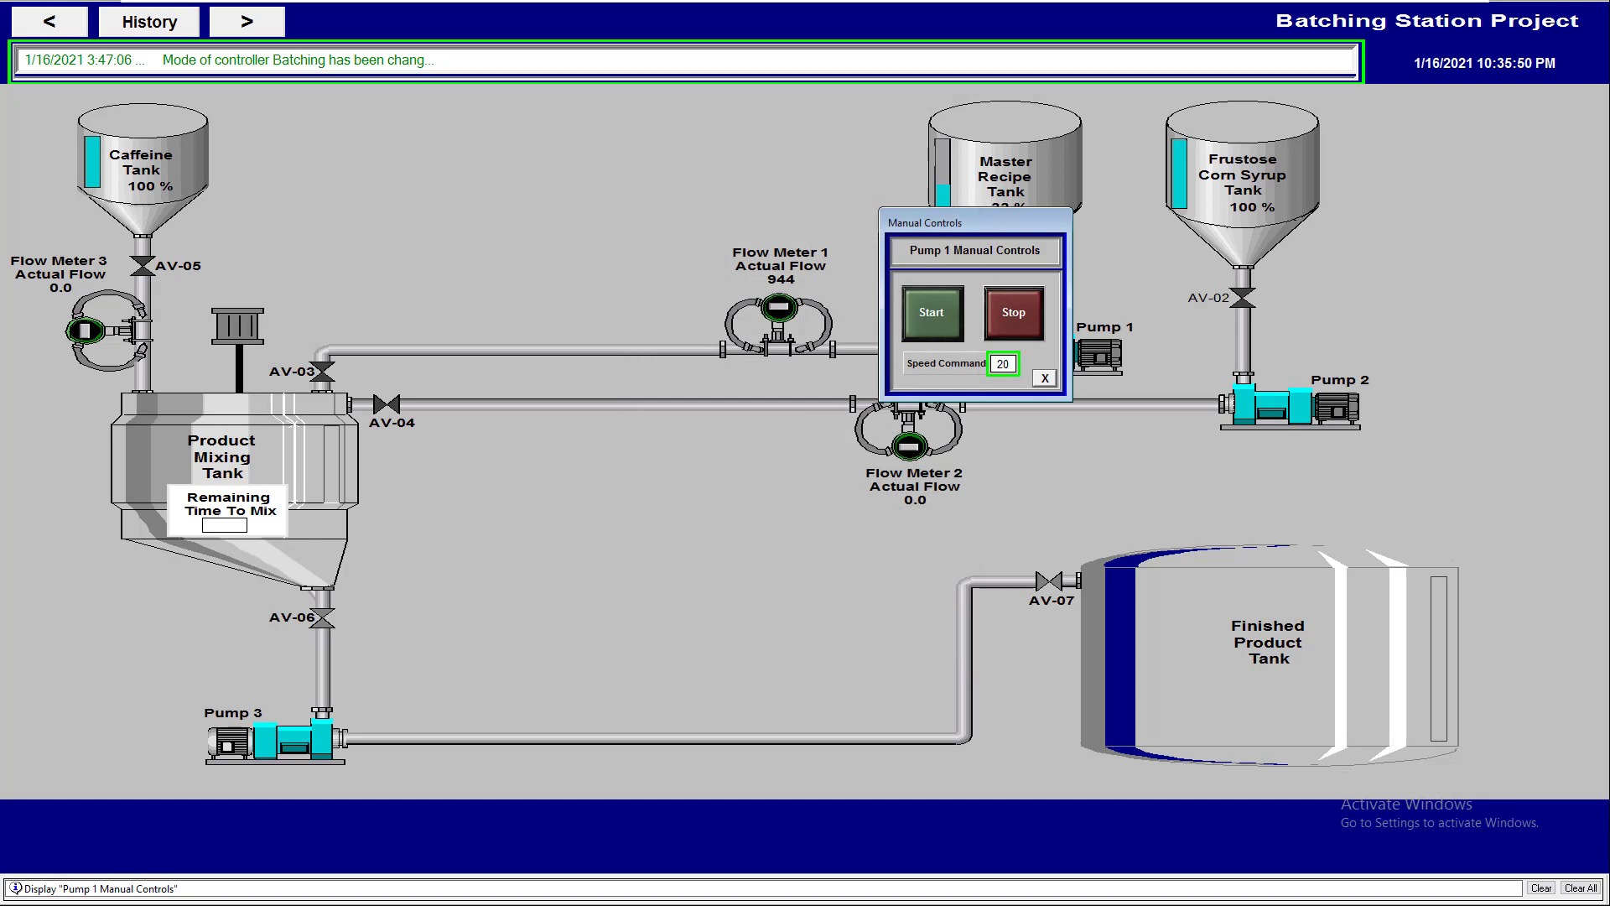
- Try a speed command of 100 for Pump 1, and set it back to 10
click(1003, 363)
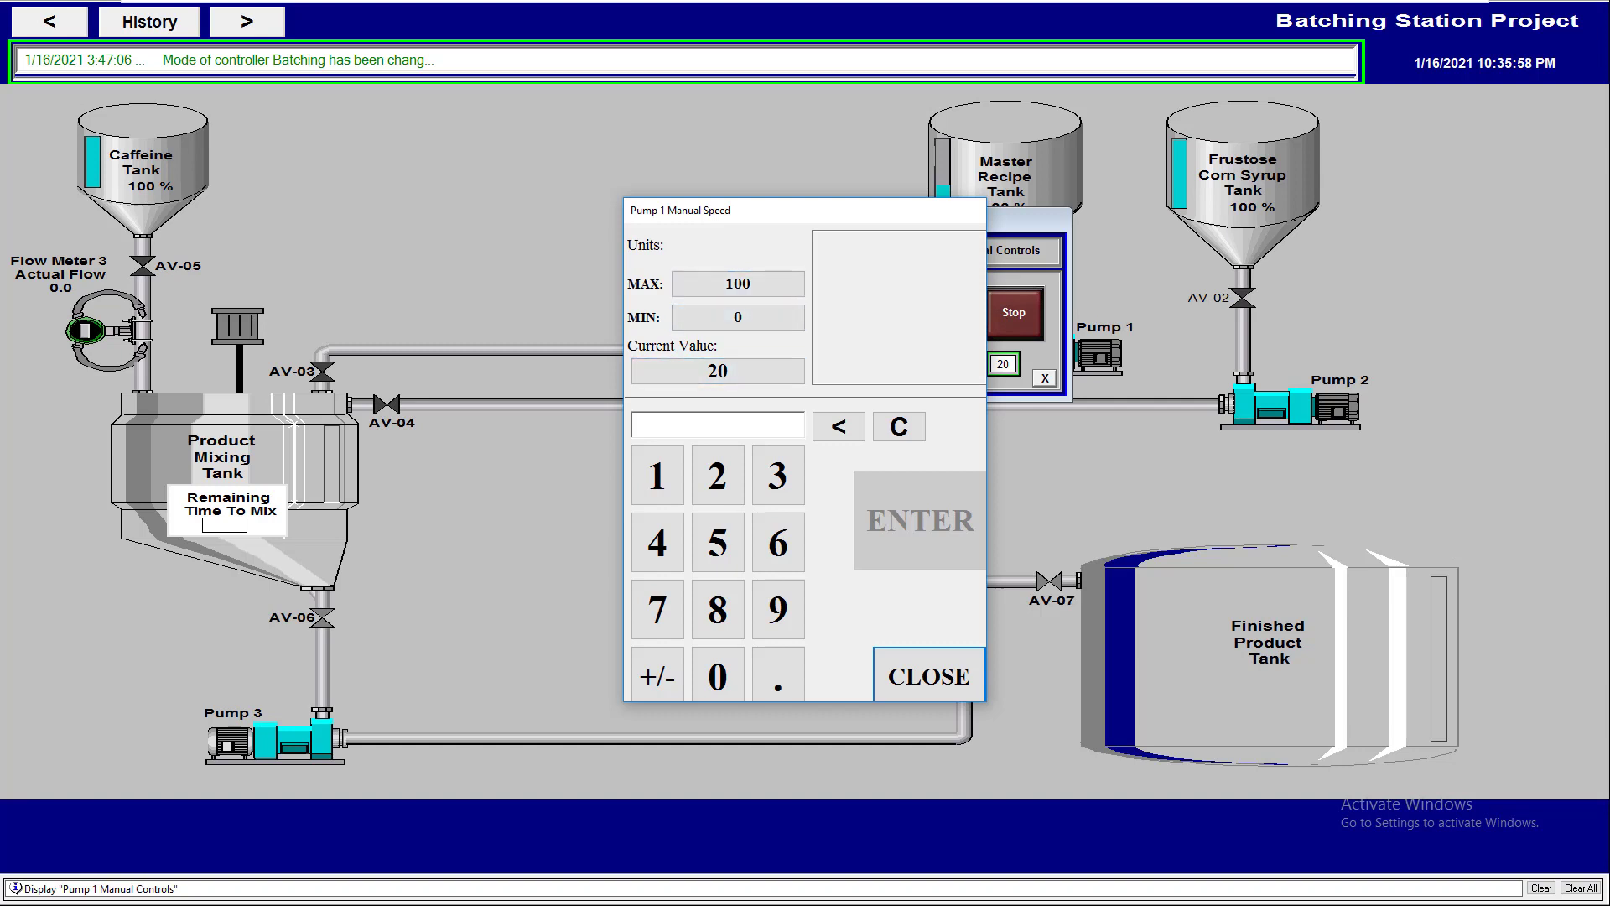
text(100)
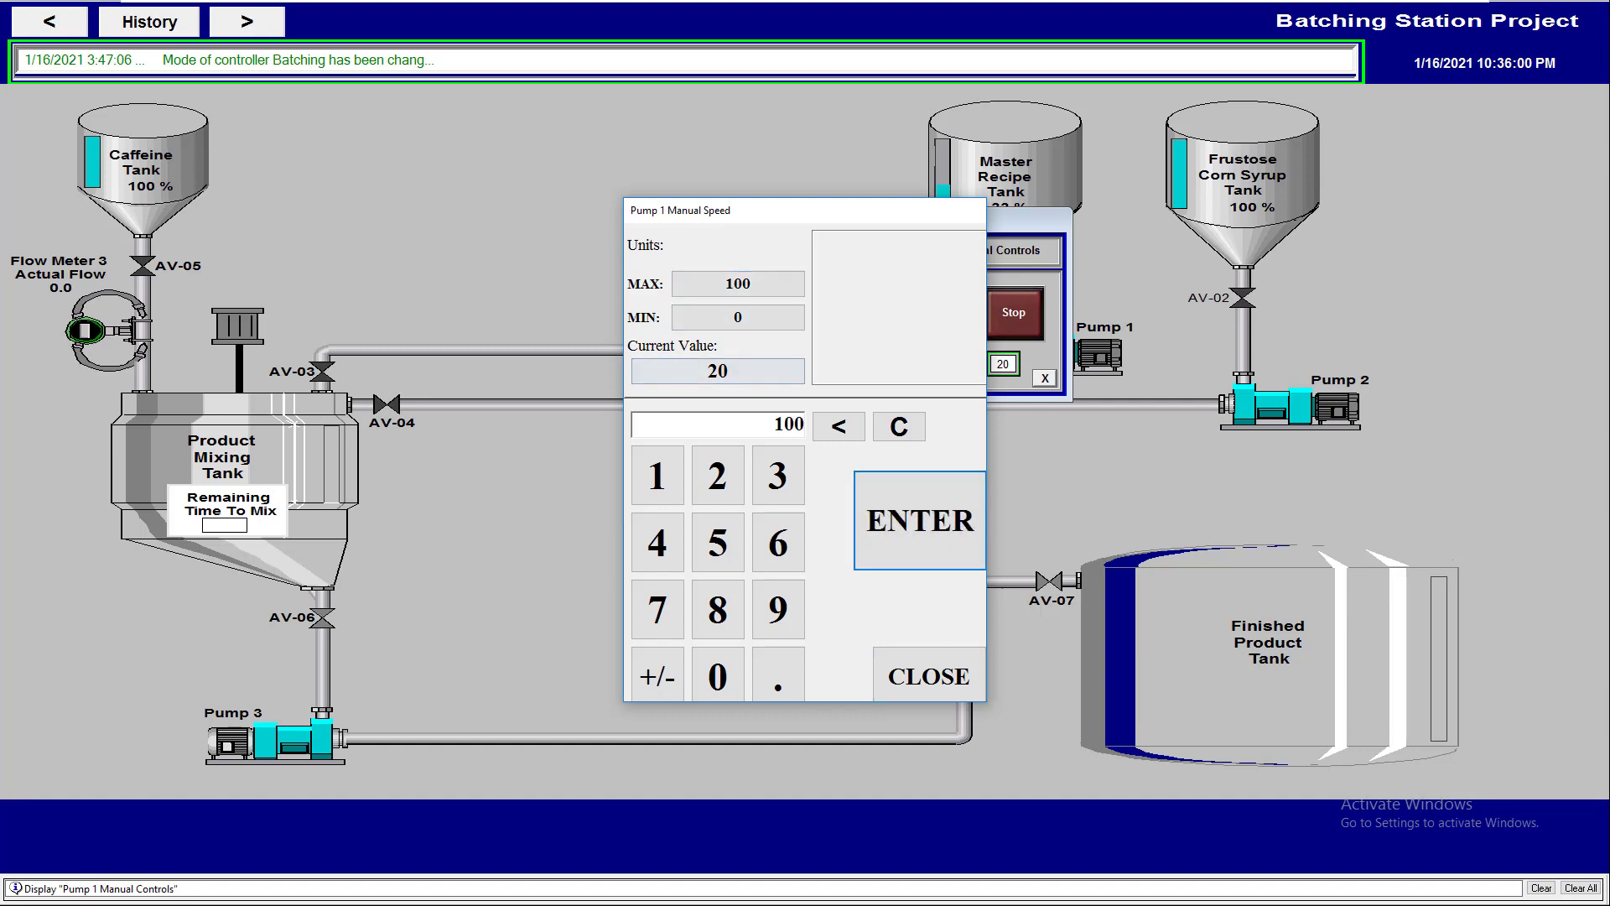
key(Return)
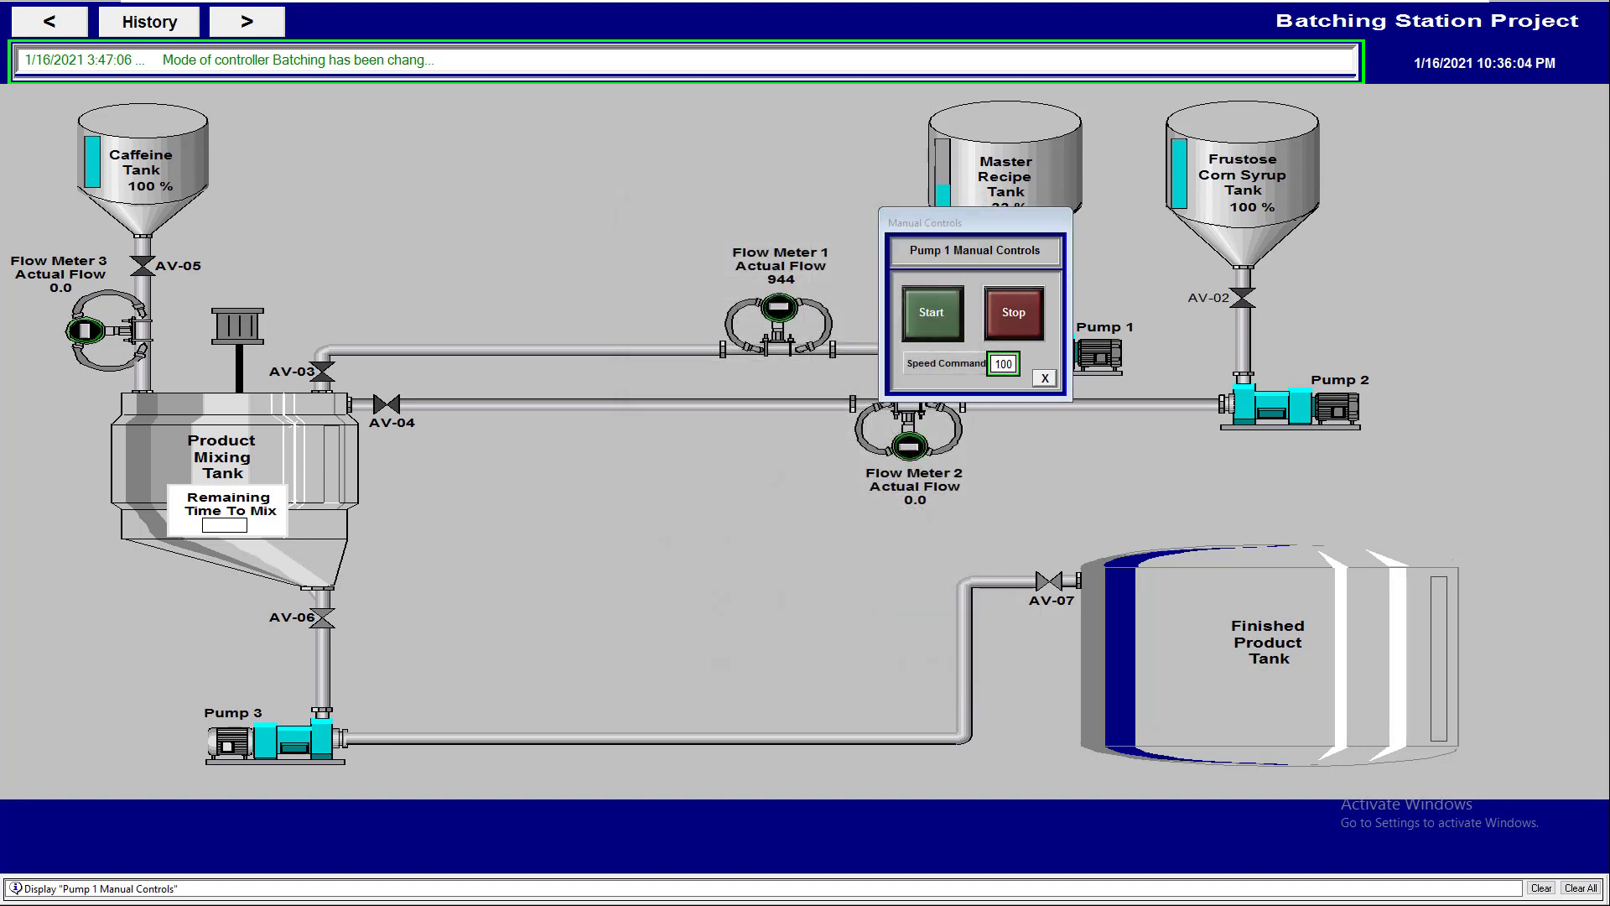
text(10)
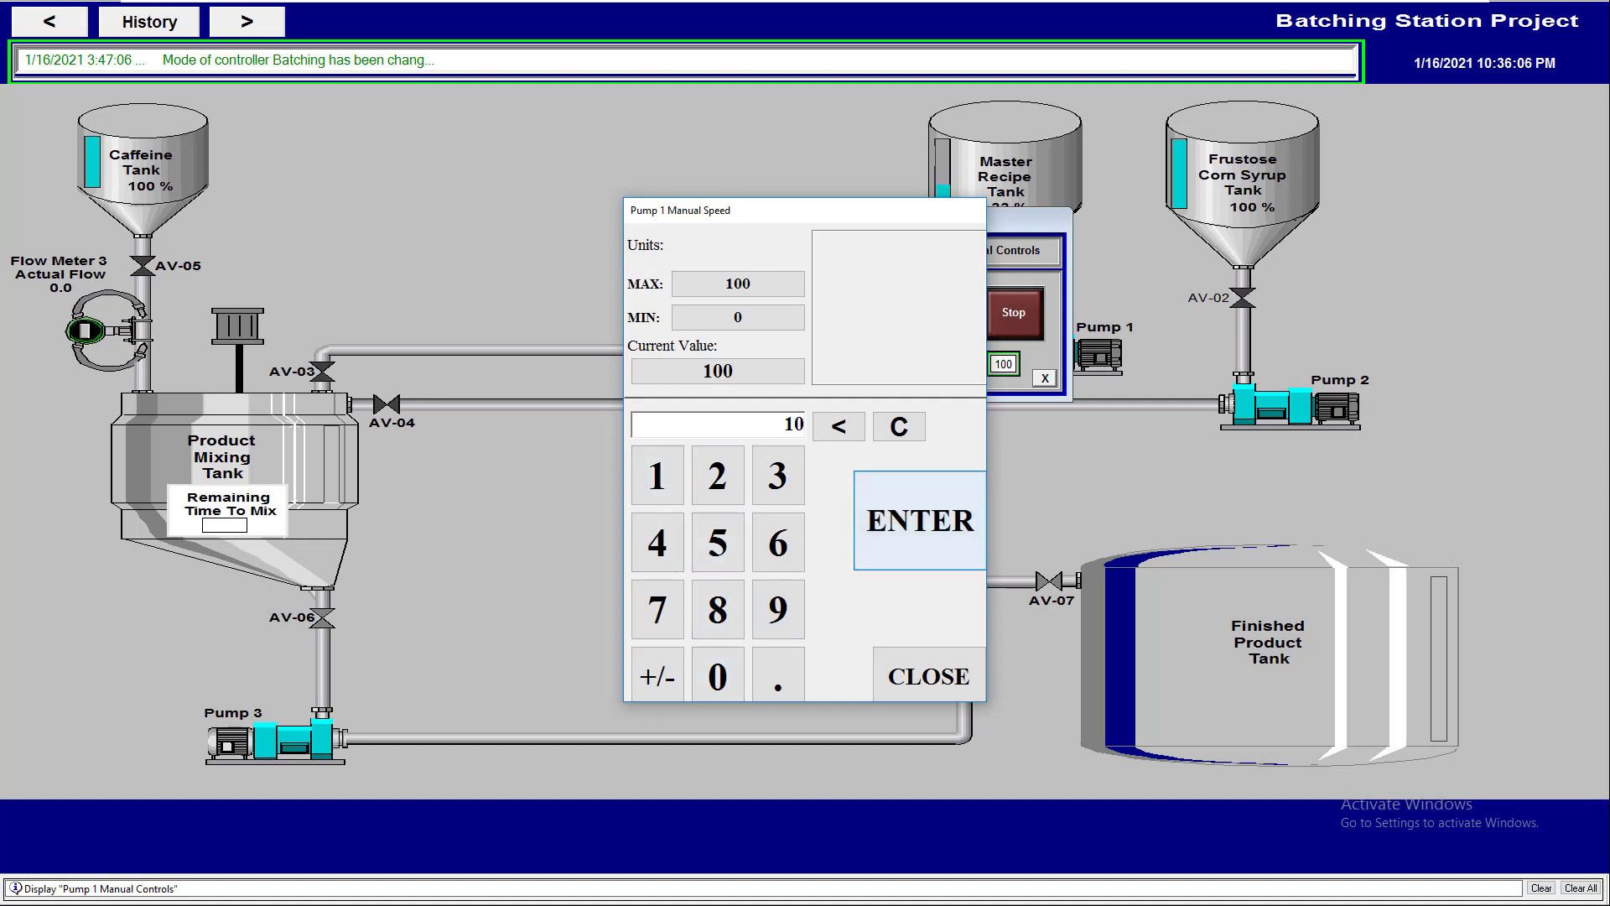
key(Return)
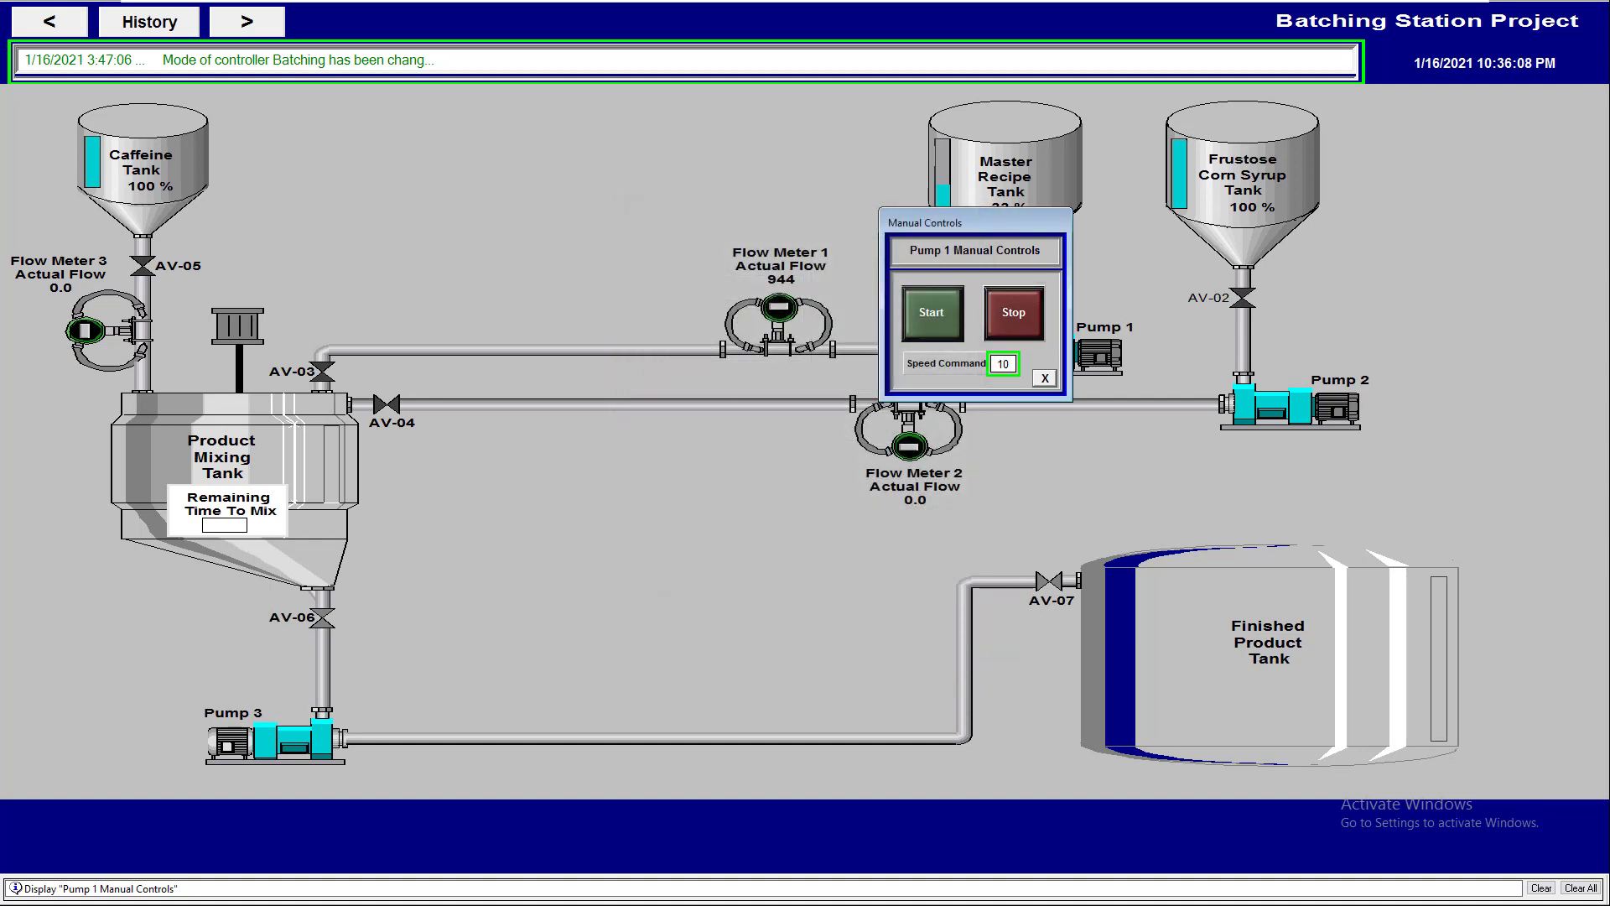
- Move Pump 1's manual controls clear of the pump, and try its Start command with confirmation and its Stop command
drag(956, 221, 734, 228)
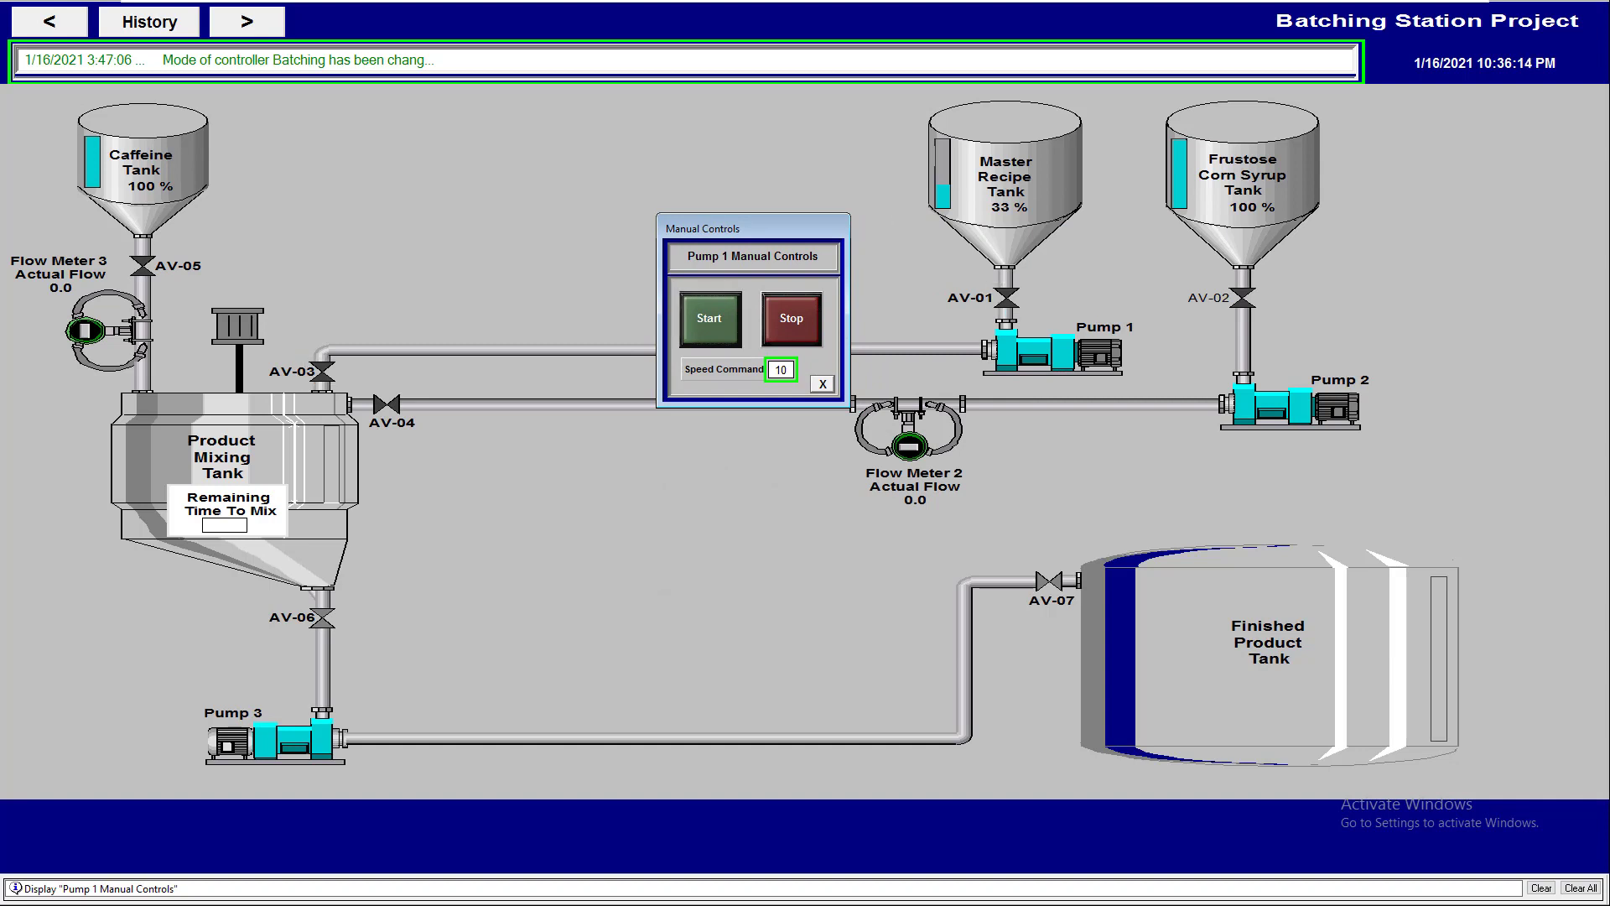
click(791, 237)
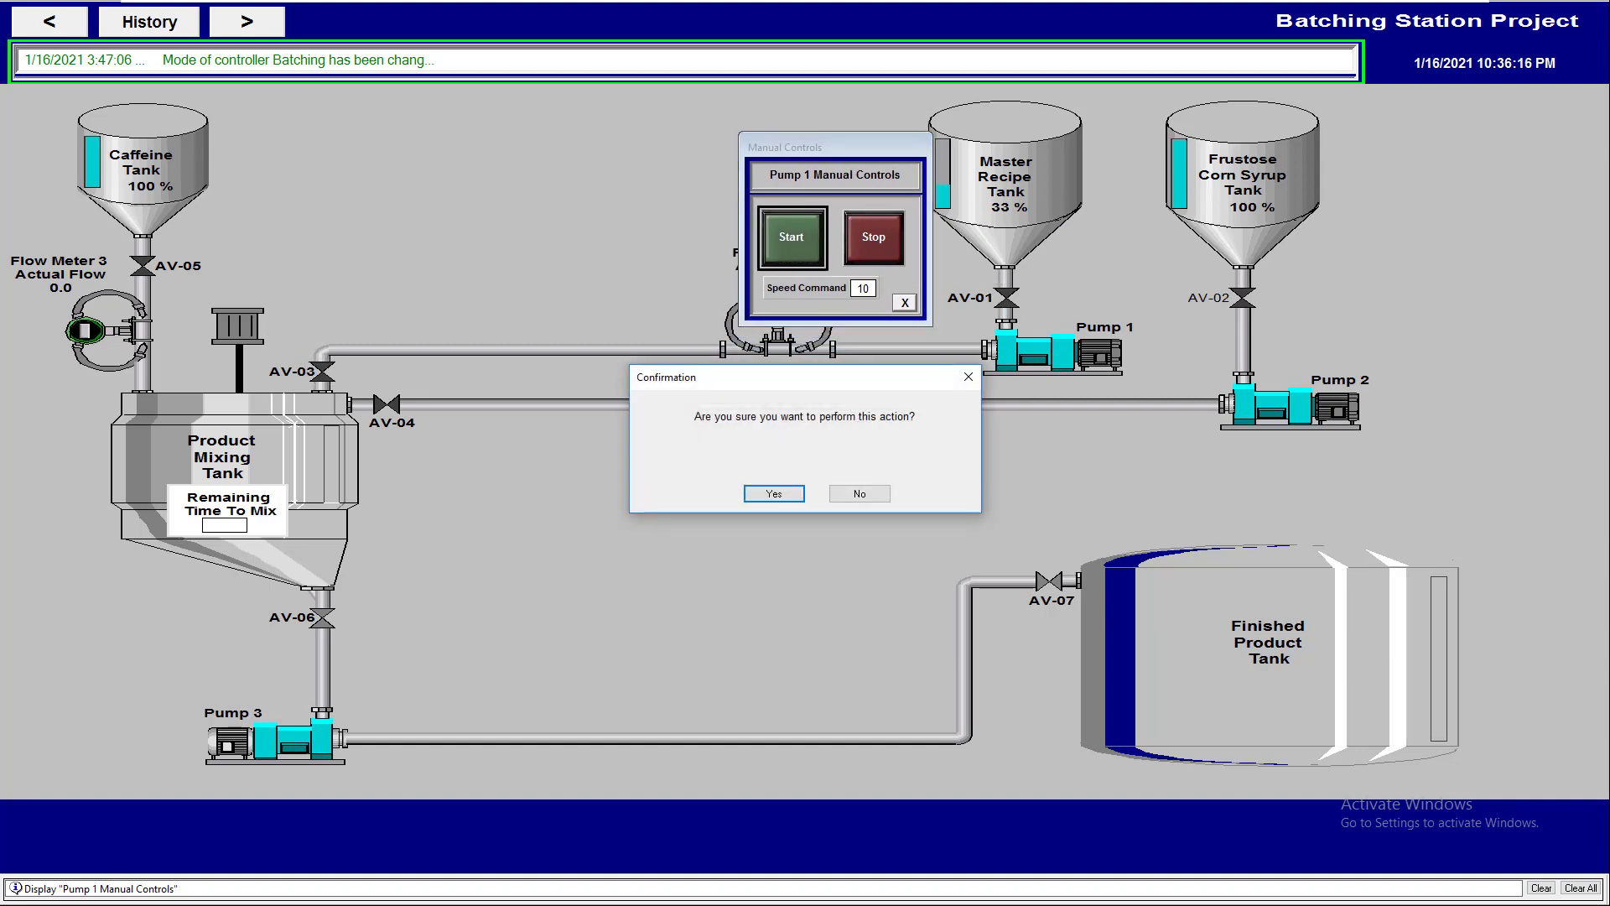
click(773, 494)
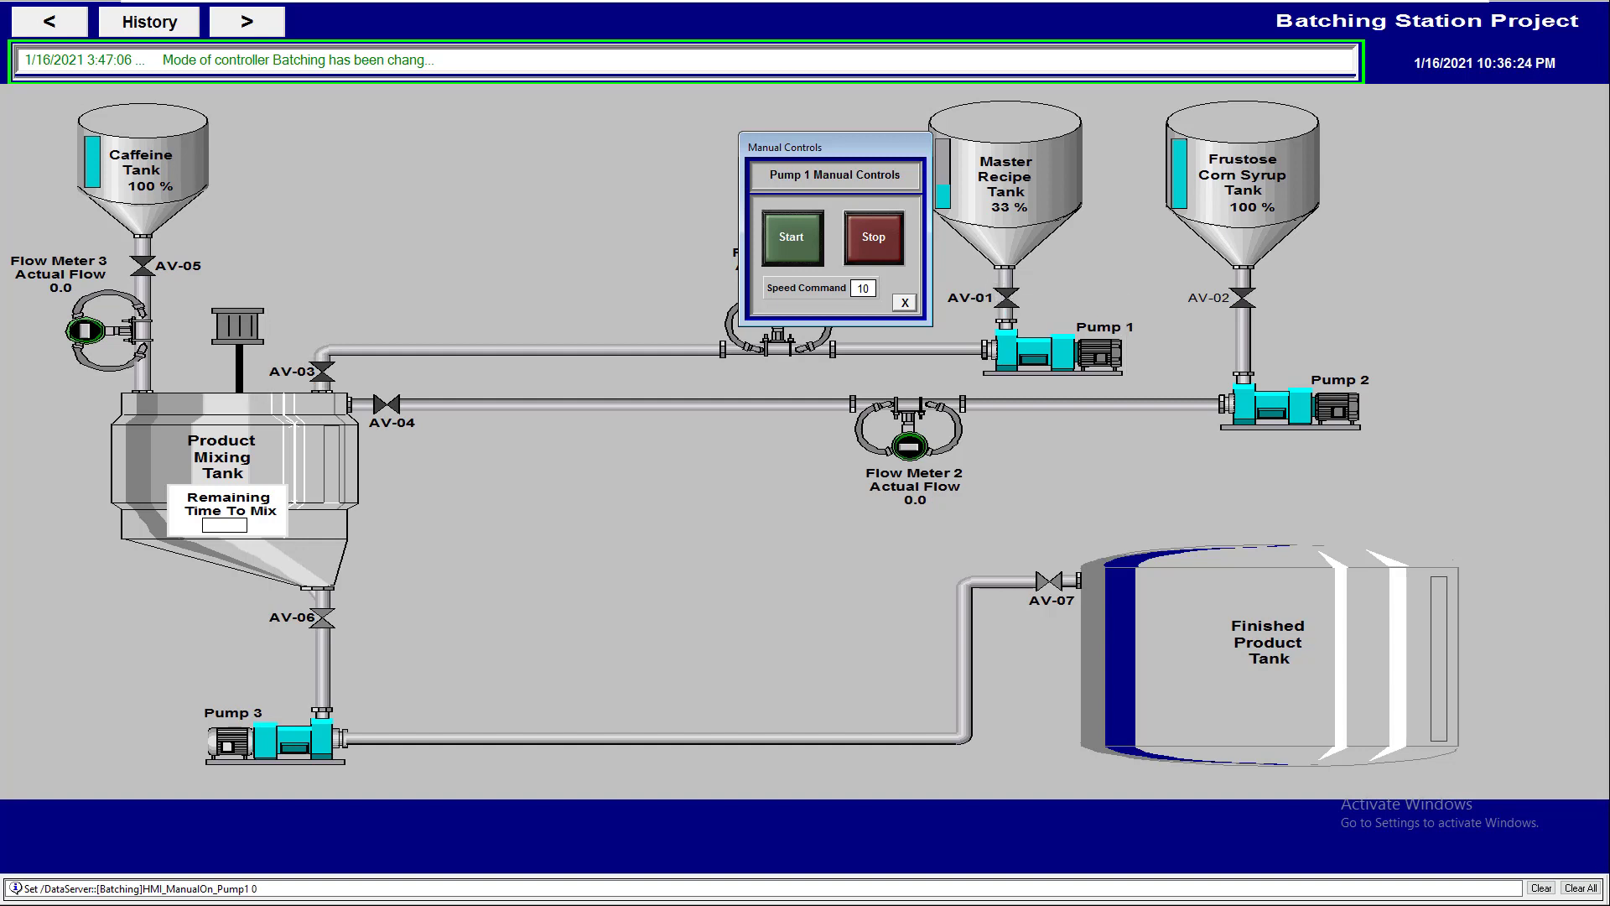
click(873, 237)
- Switch to Logix Designer and open the _1Premix_Tanks_Routine of Mixing_Control_Program
key(super)
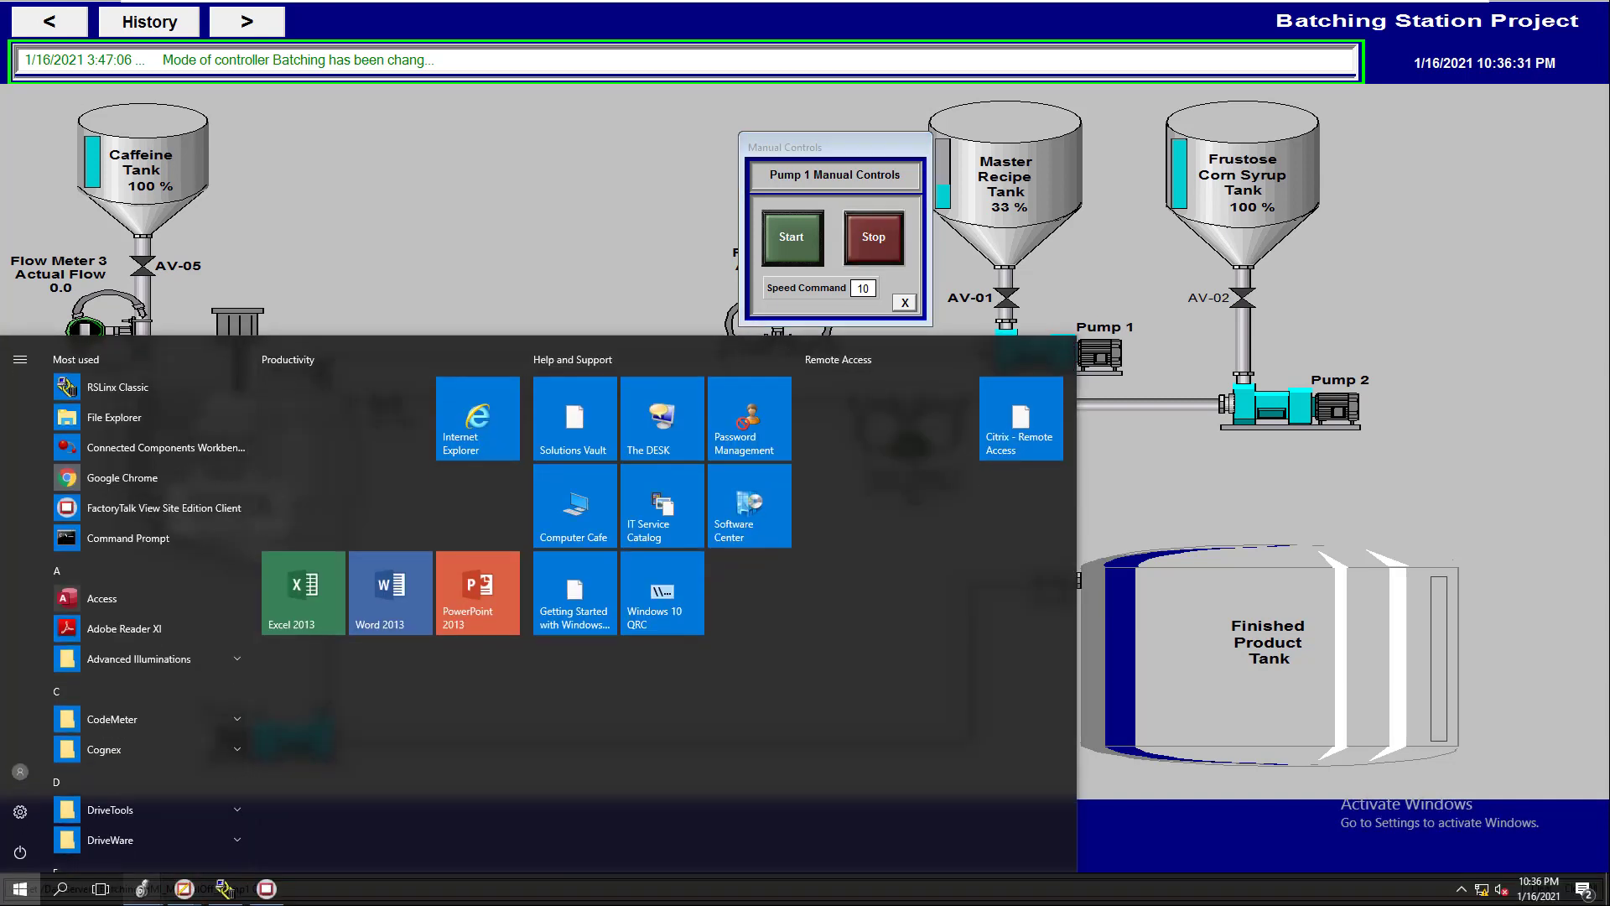
mouse_move(142, 888)
click(271, 820)
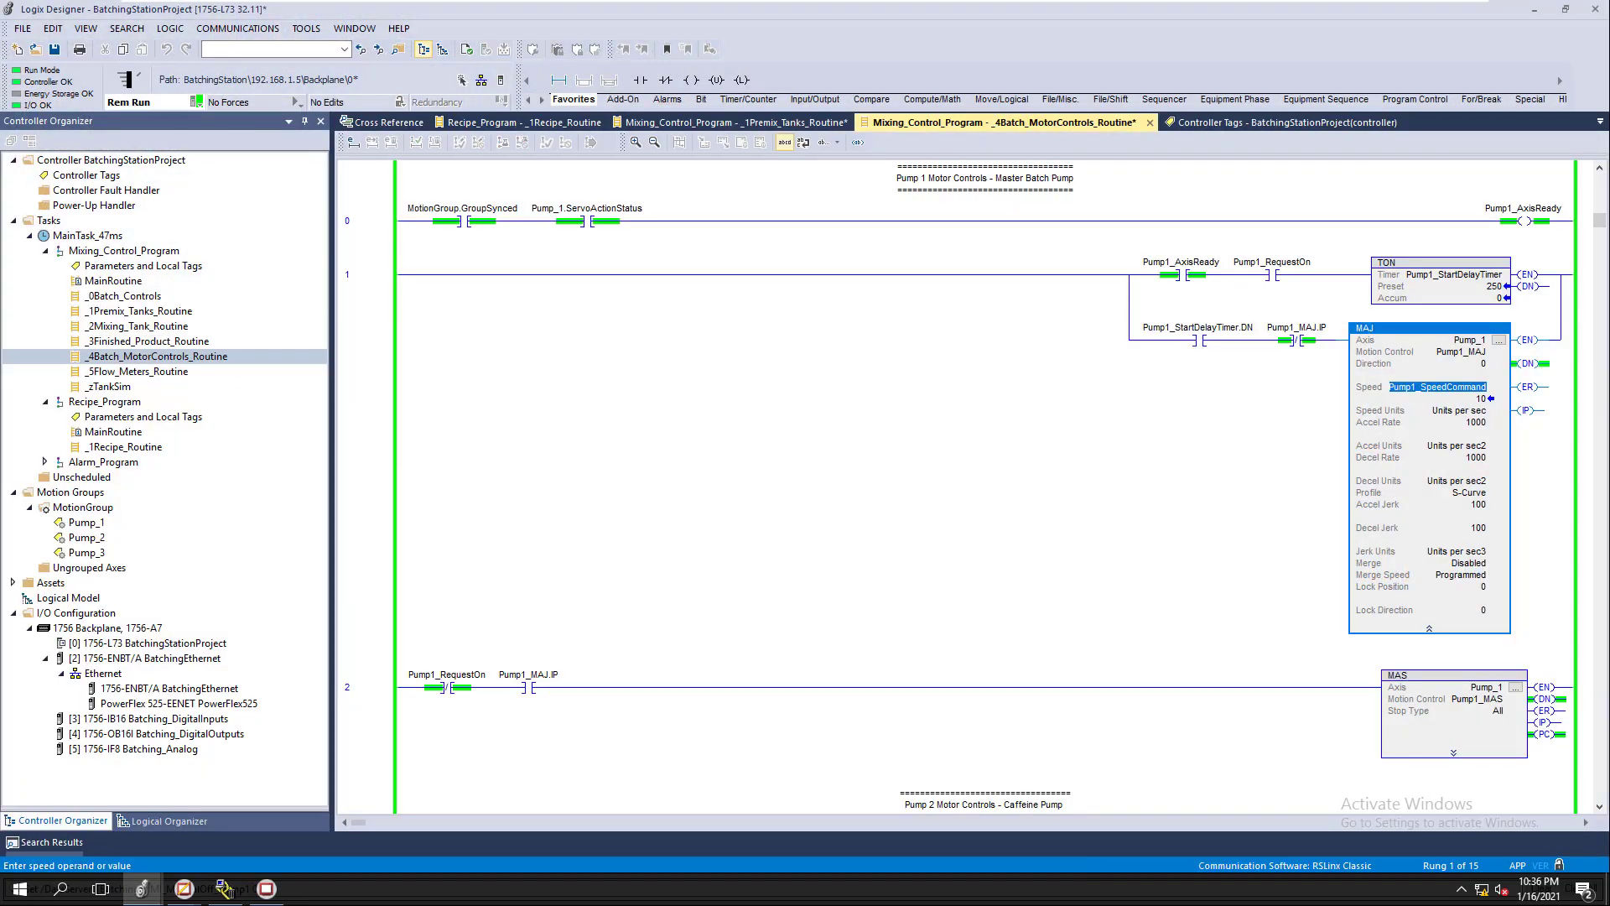
click(366, 461)
double_click(137, 311)
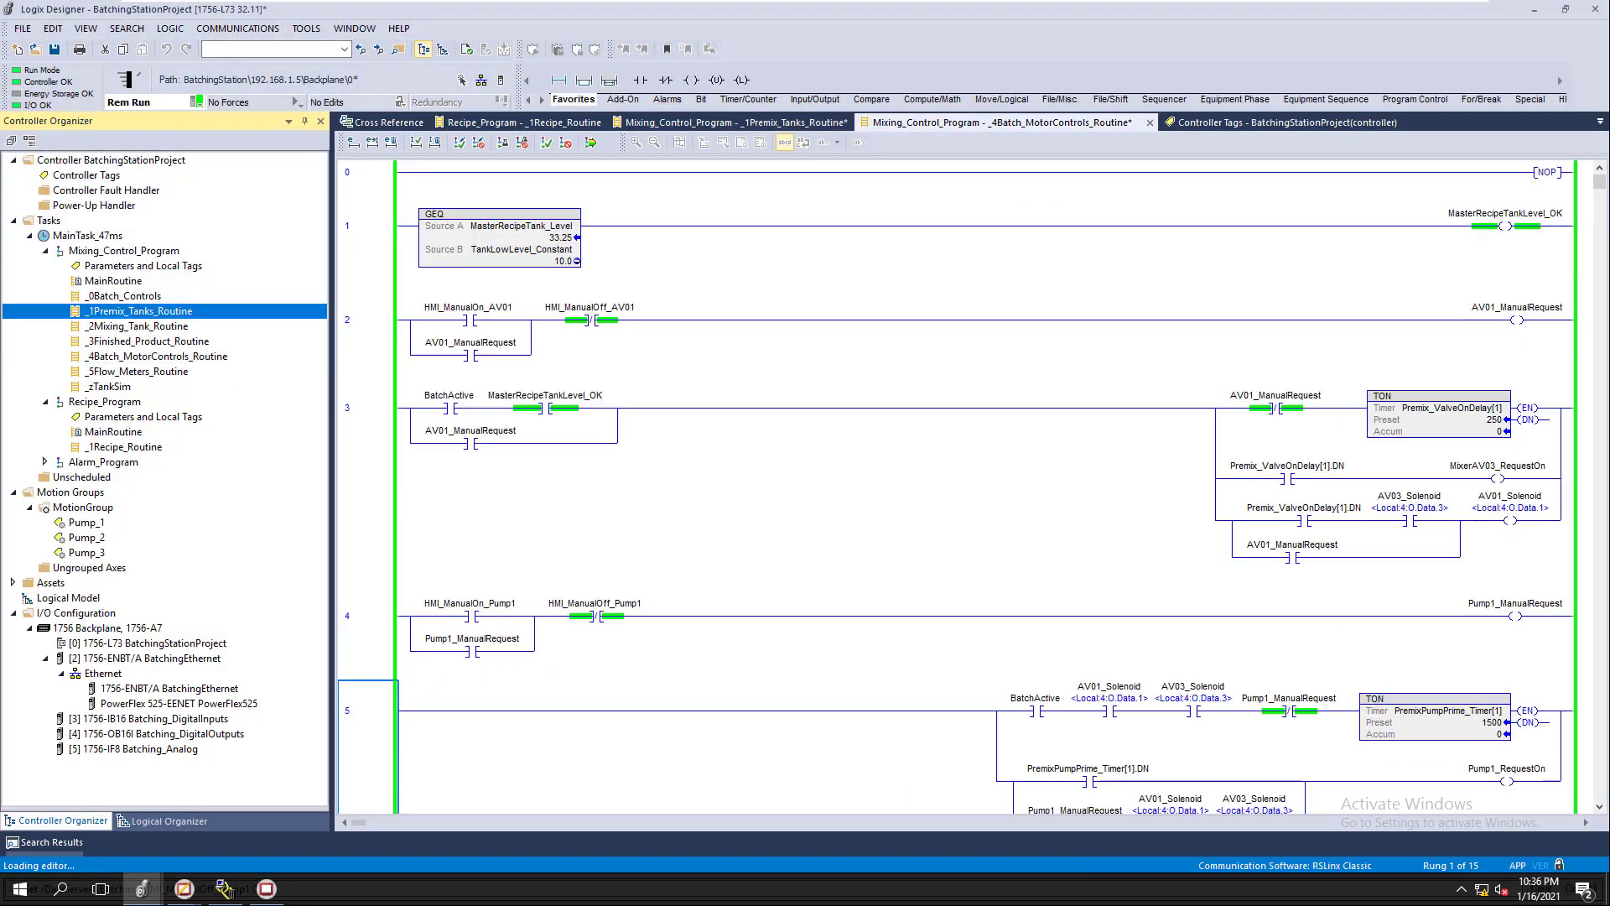
- Cross-reference Pump1_RequestOn from the _4Batch_MotorControls_Routine and go to its OTE output in _1Premix_Tanks_Routine
key(ctrl+Tab)
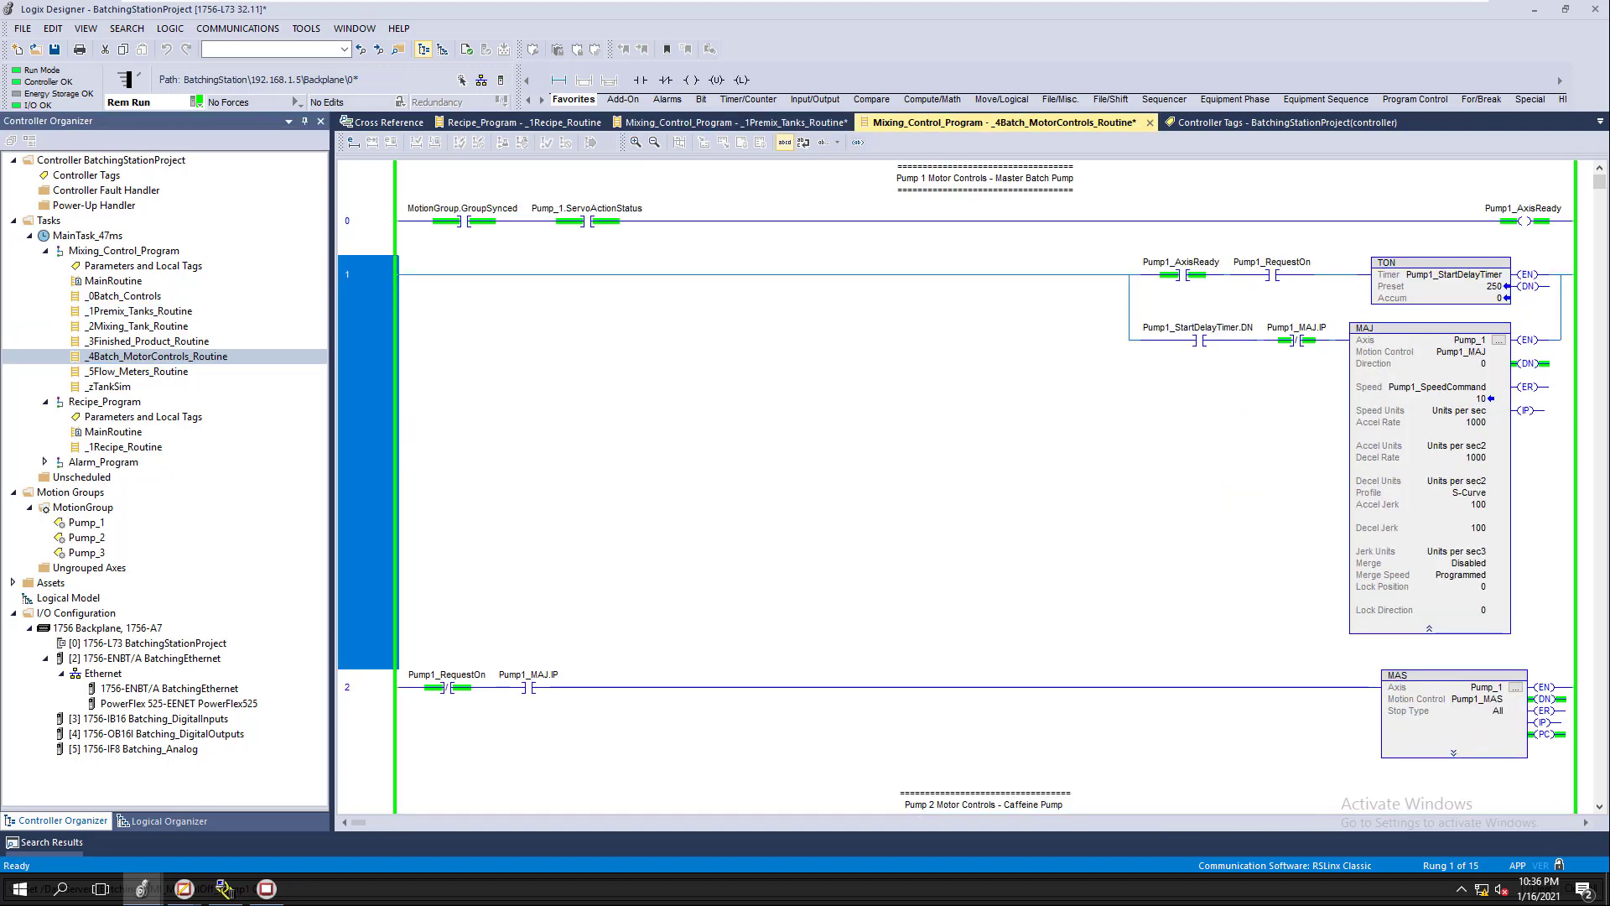
click(1272, 269)
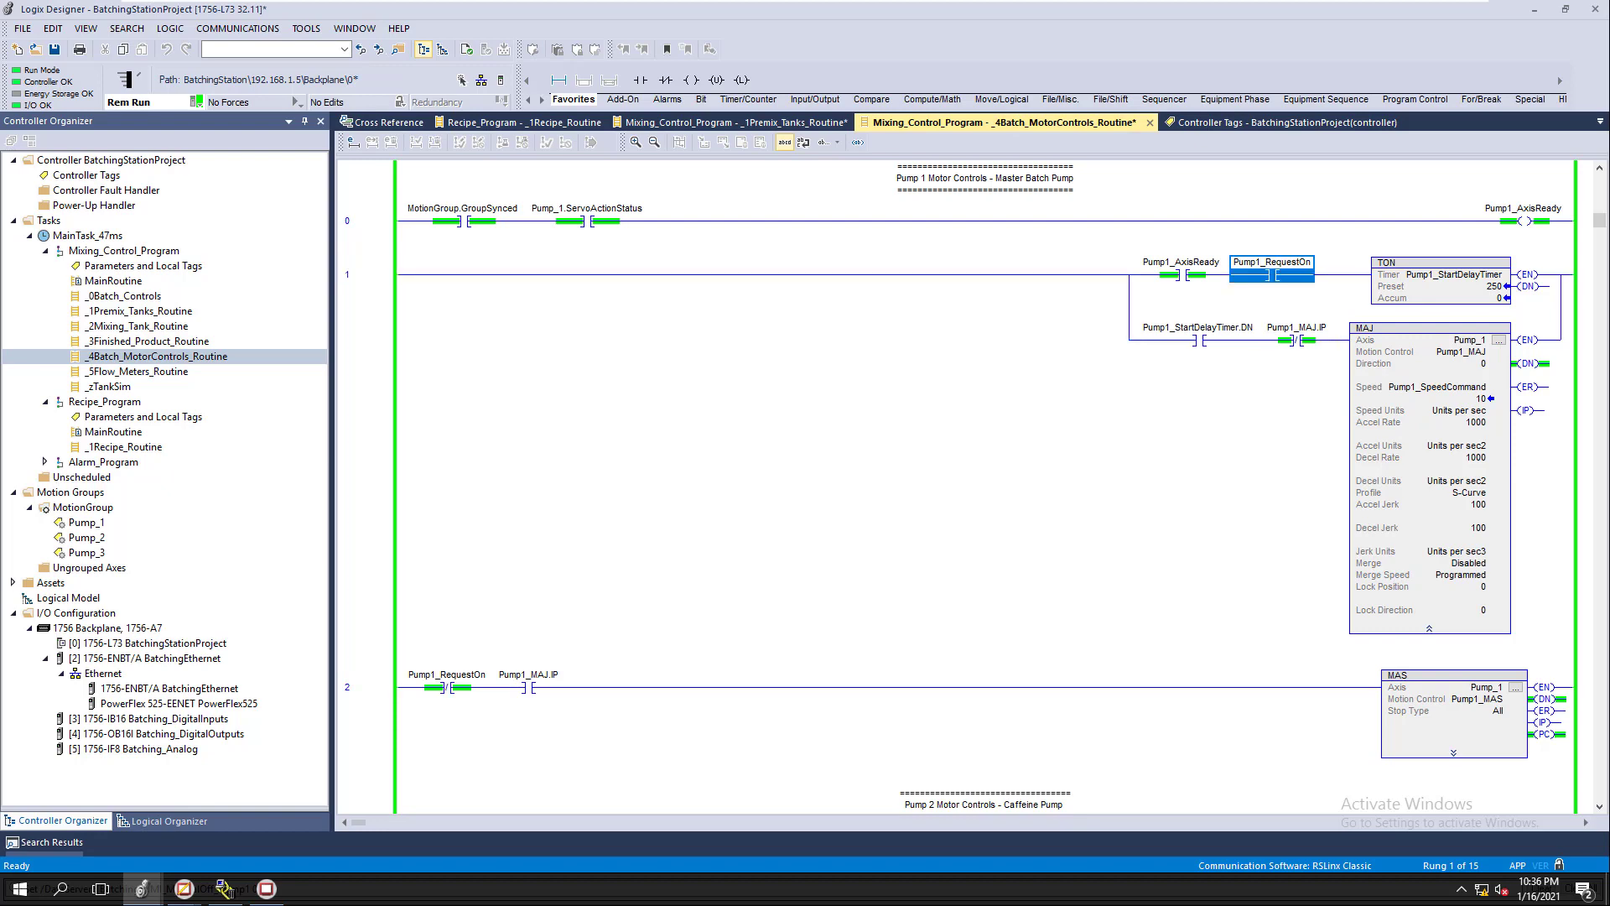
right_click(1271, 274)
click(1342, 302)
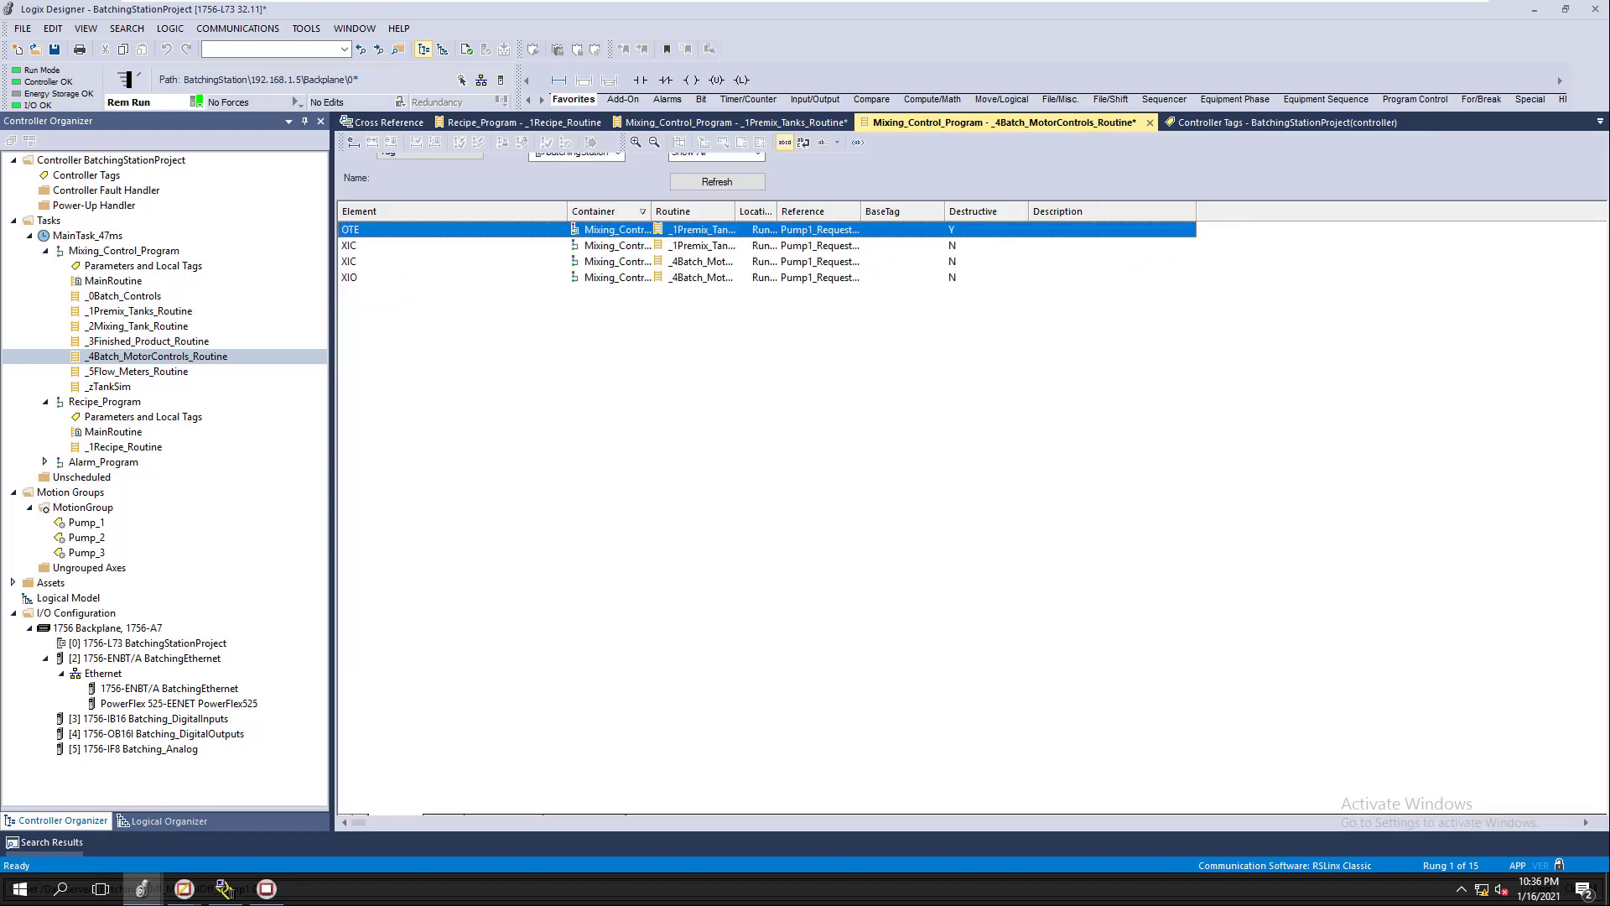
double_click(494, 229)
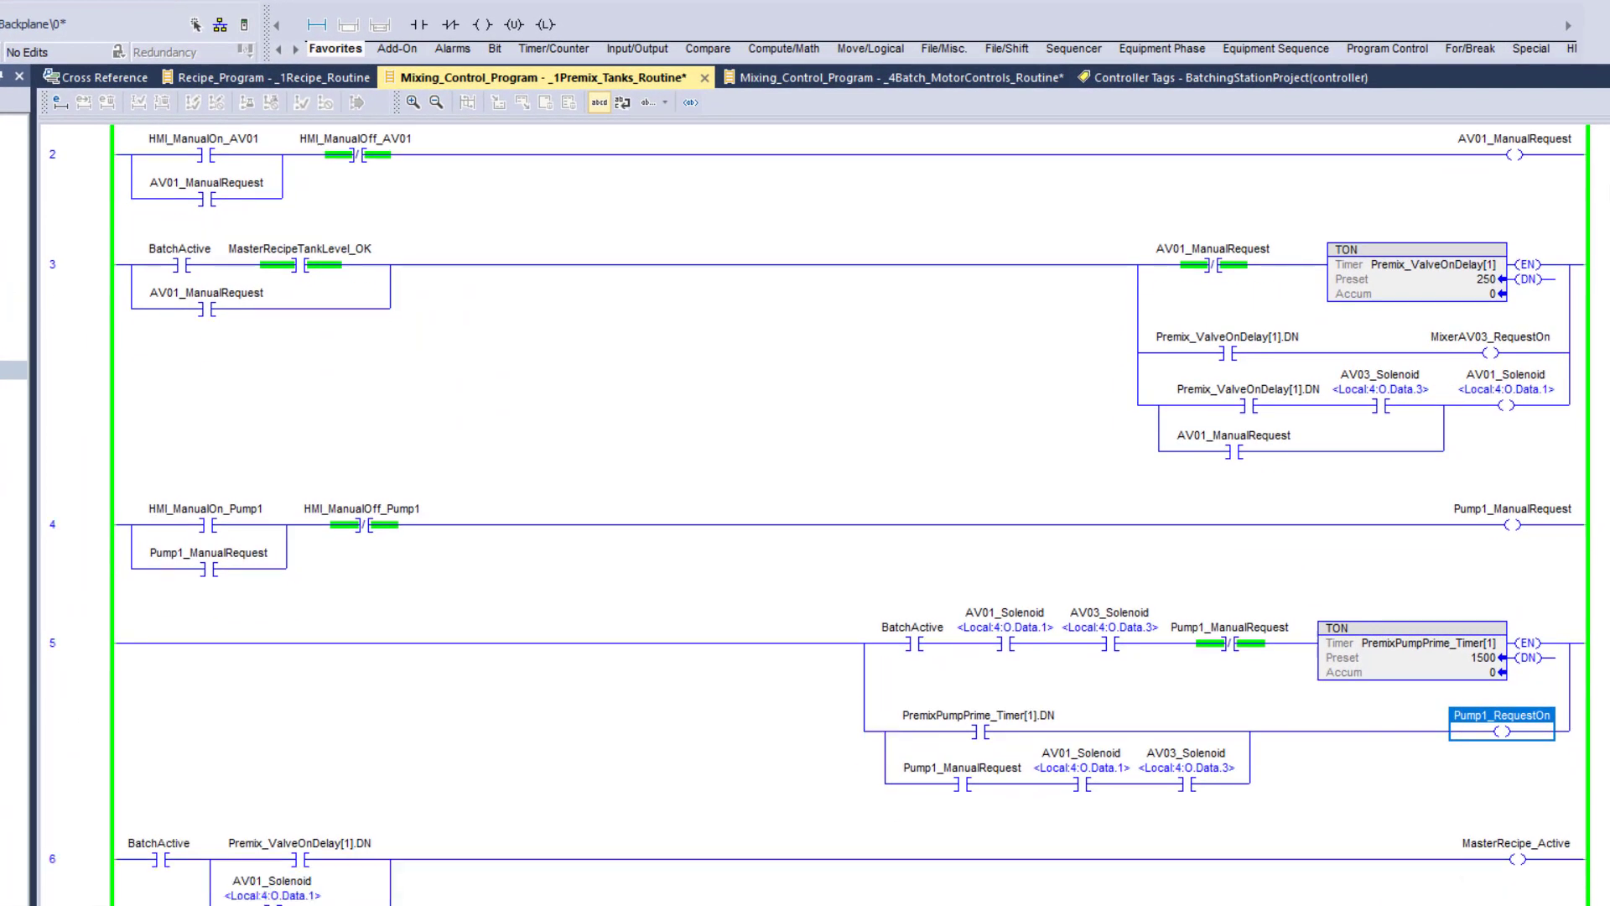
- Examine Pump 1's manual on, manual off and seal-in contacts in rung 4, and the Pump1_ManualRequest branch with its solenoid contacts in rung 5
click(78, 549)
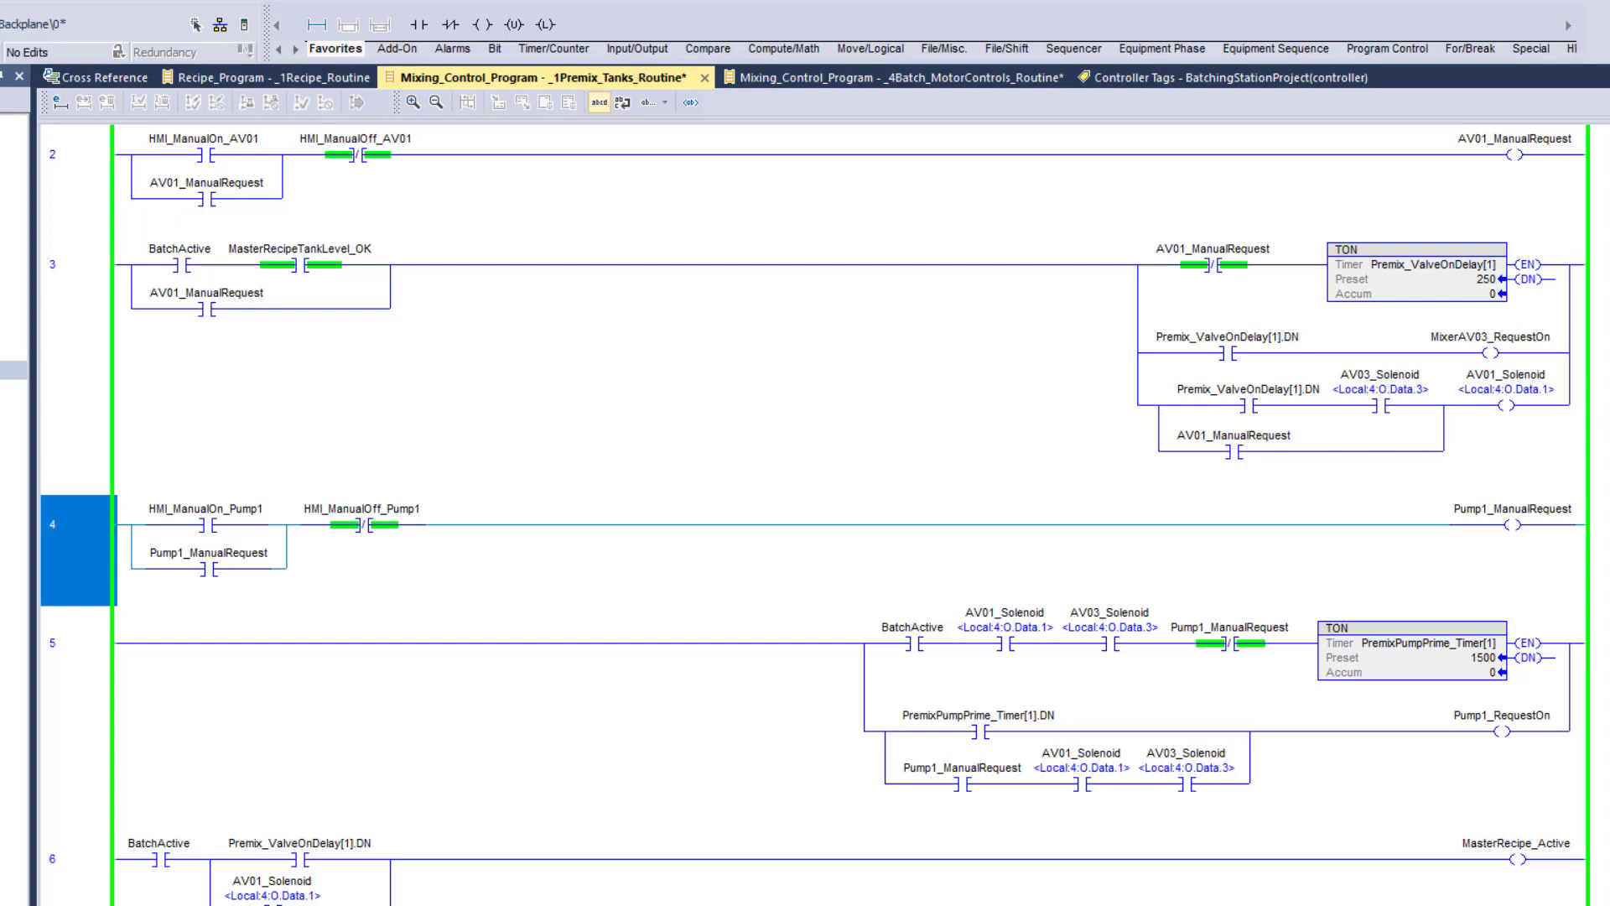
click(207, 518)
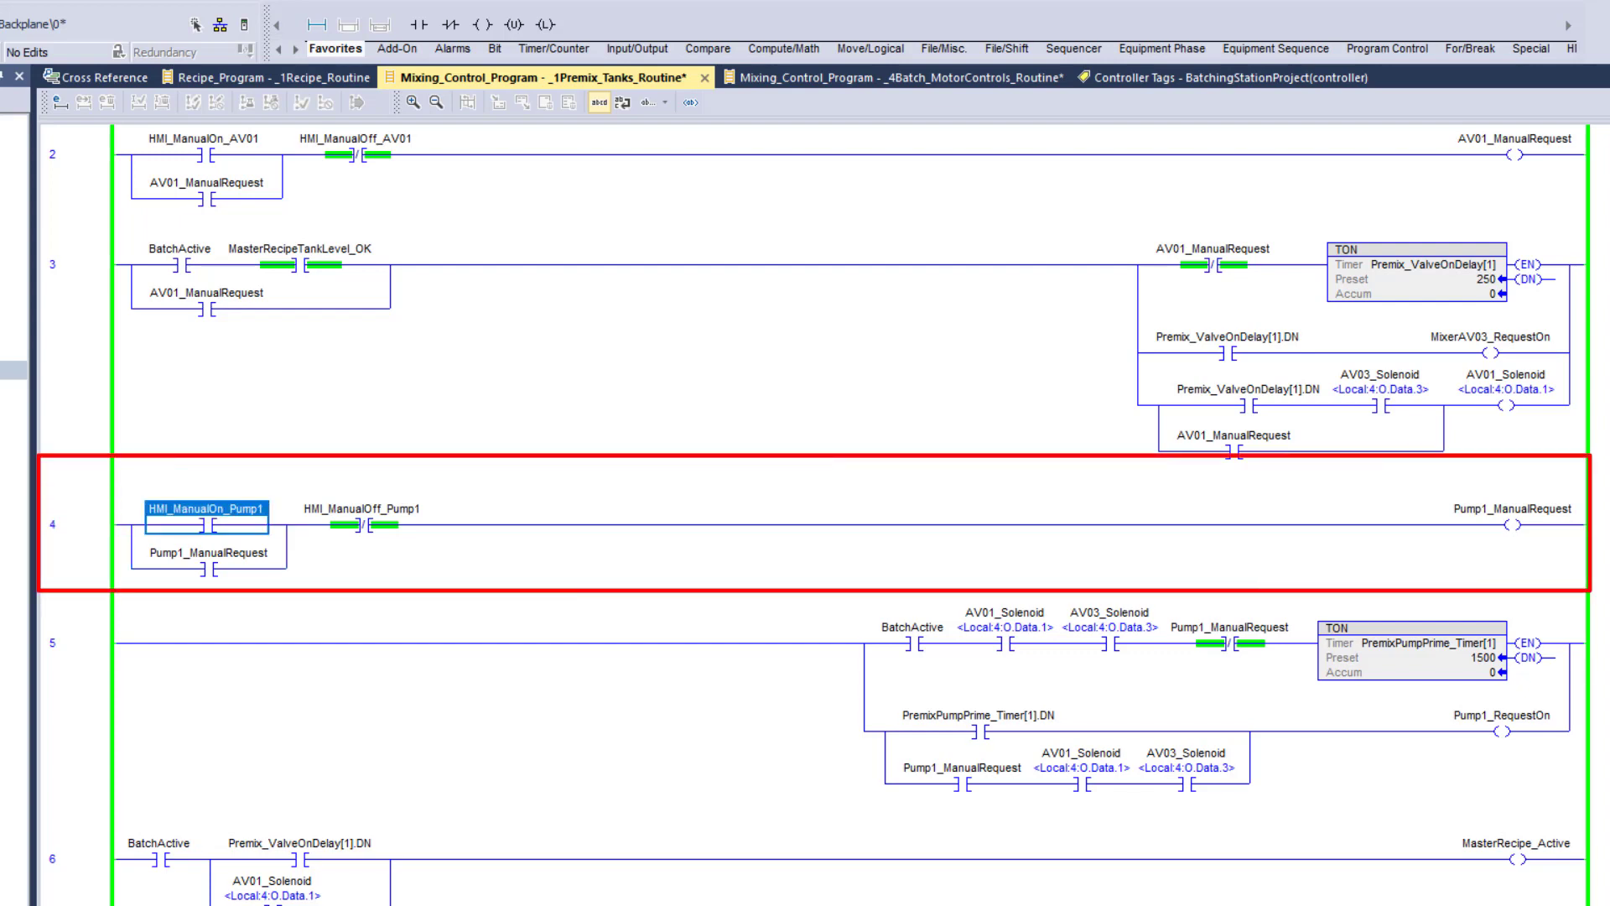
click(362, 518)
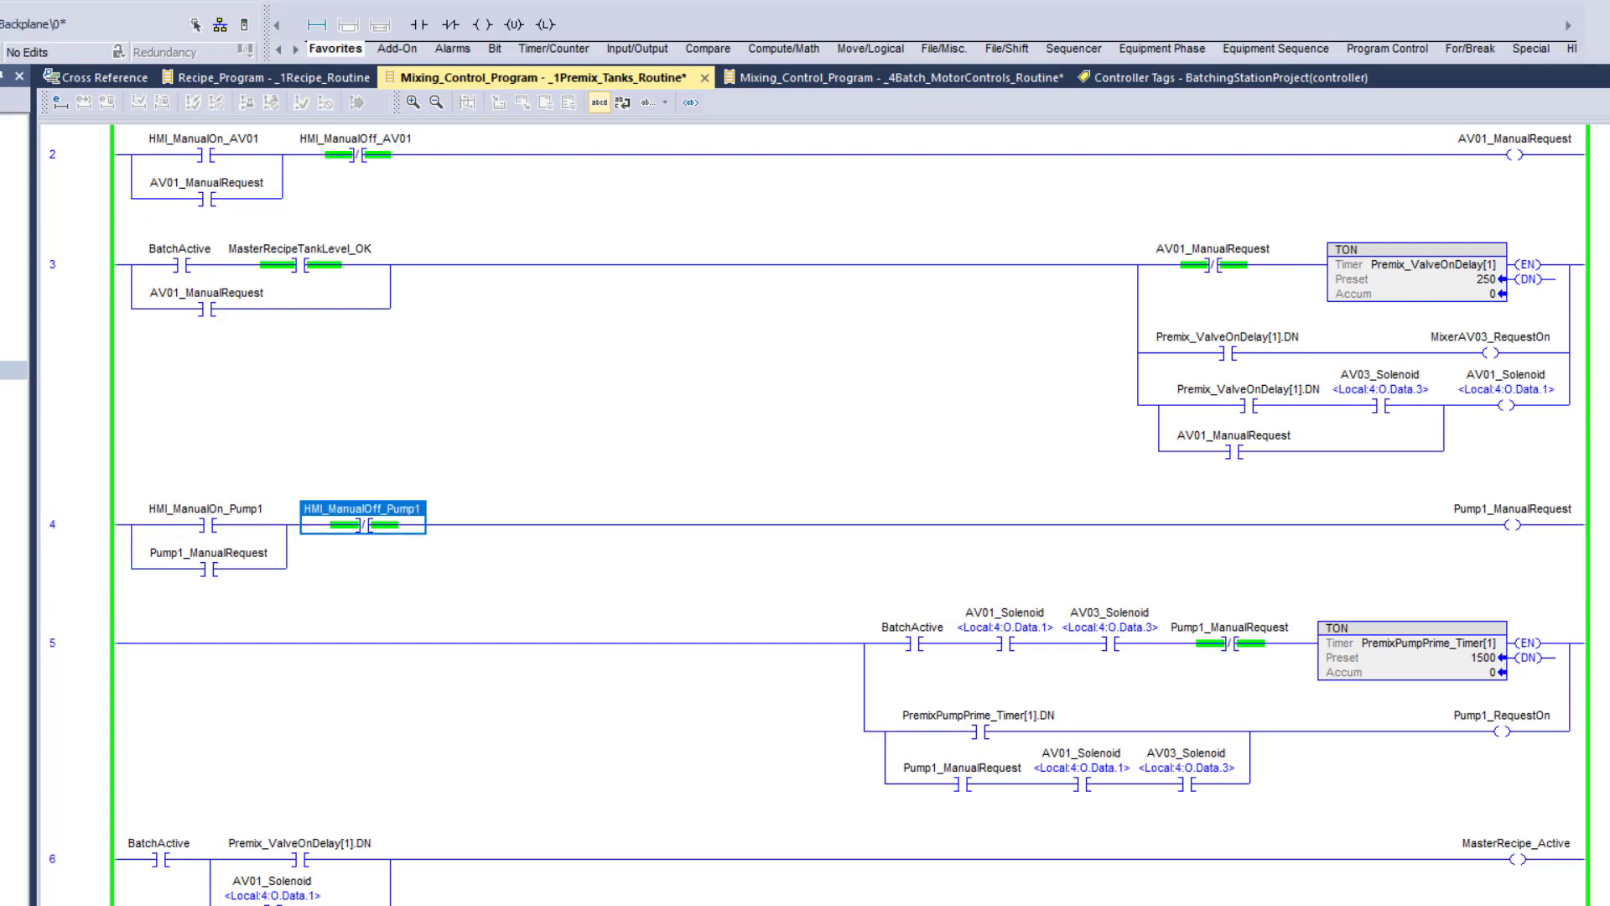
click(208, 568)
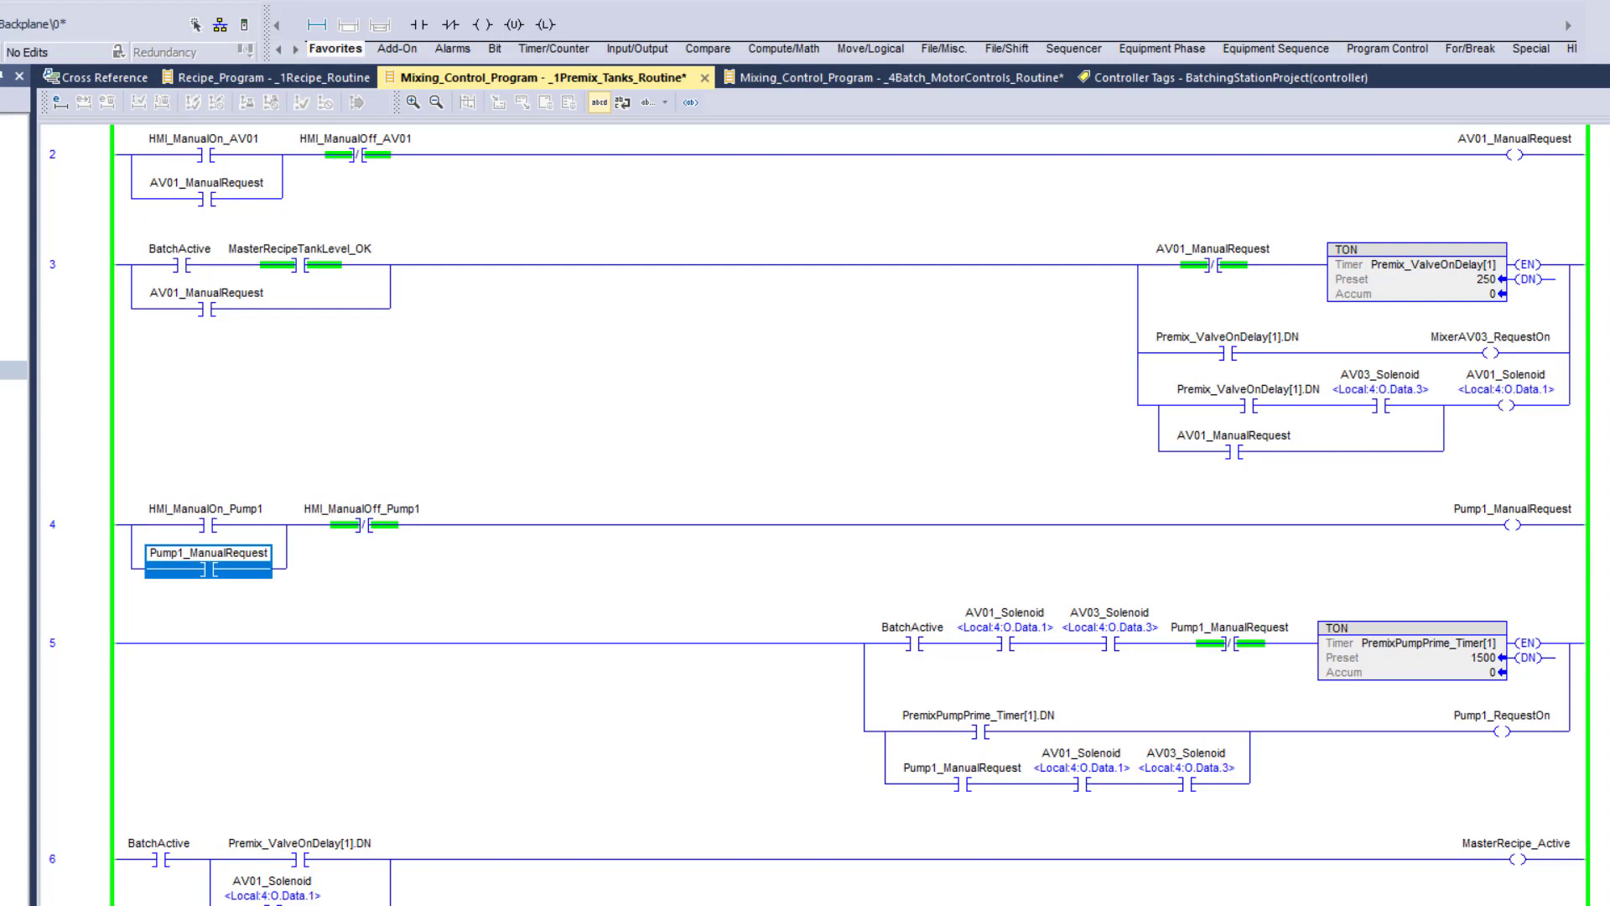
scroll(817, 516, down, 1)
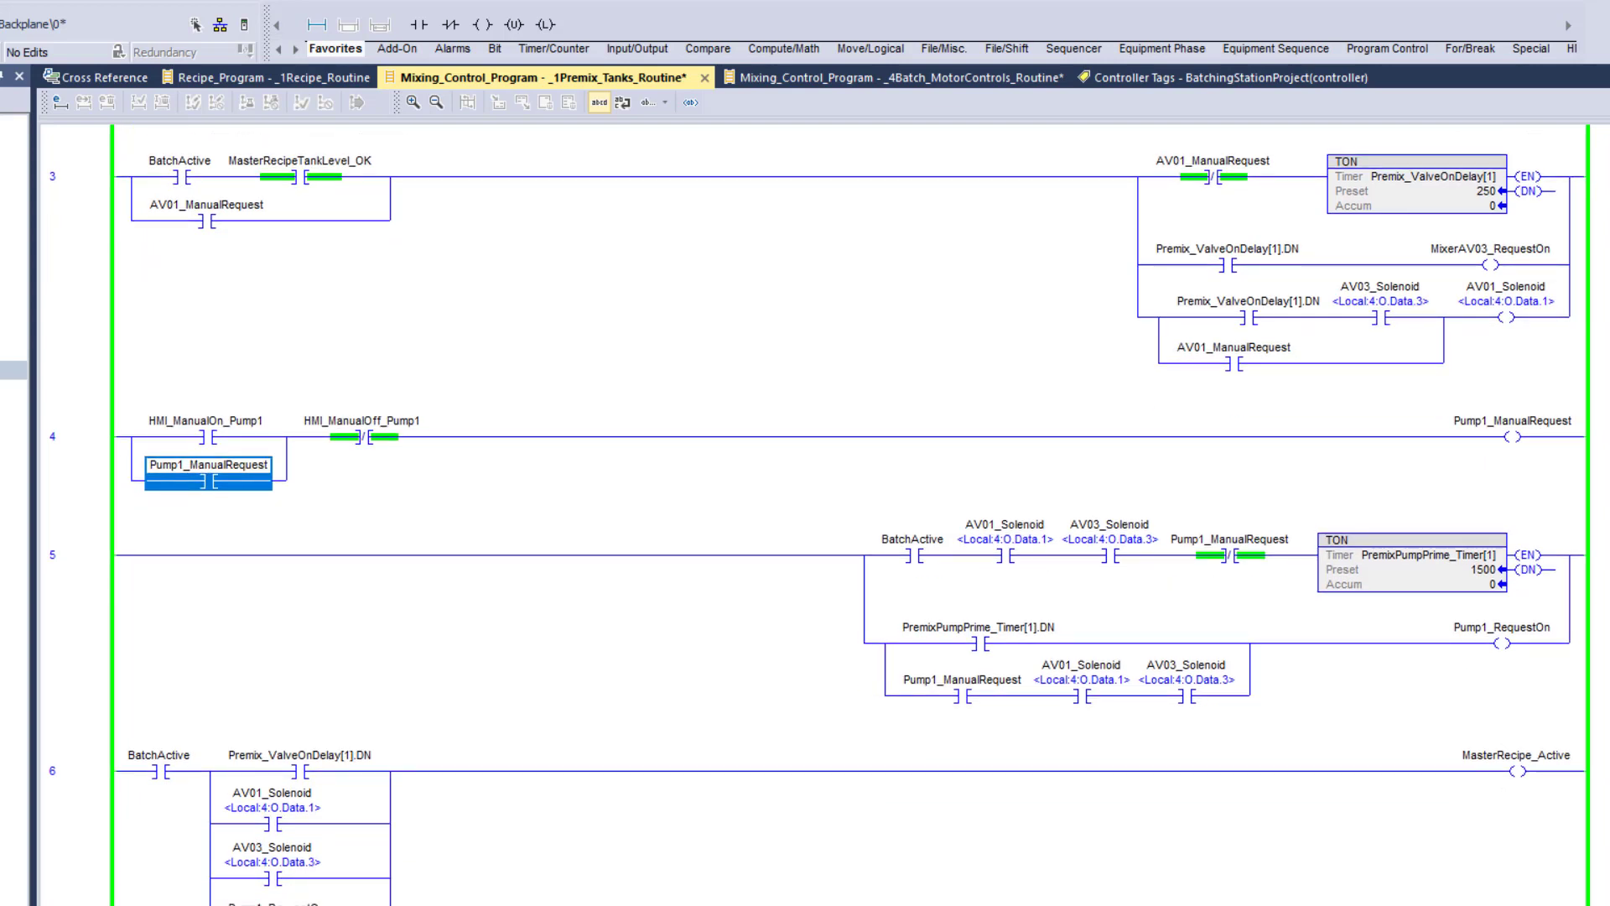
click(77, 629)
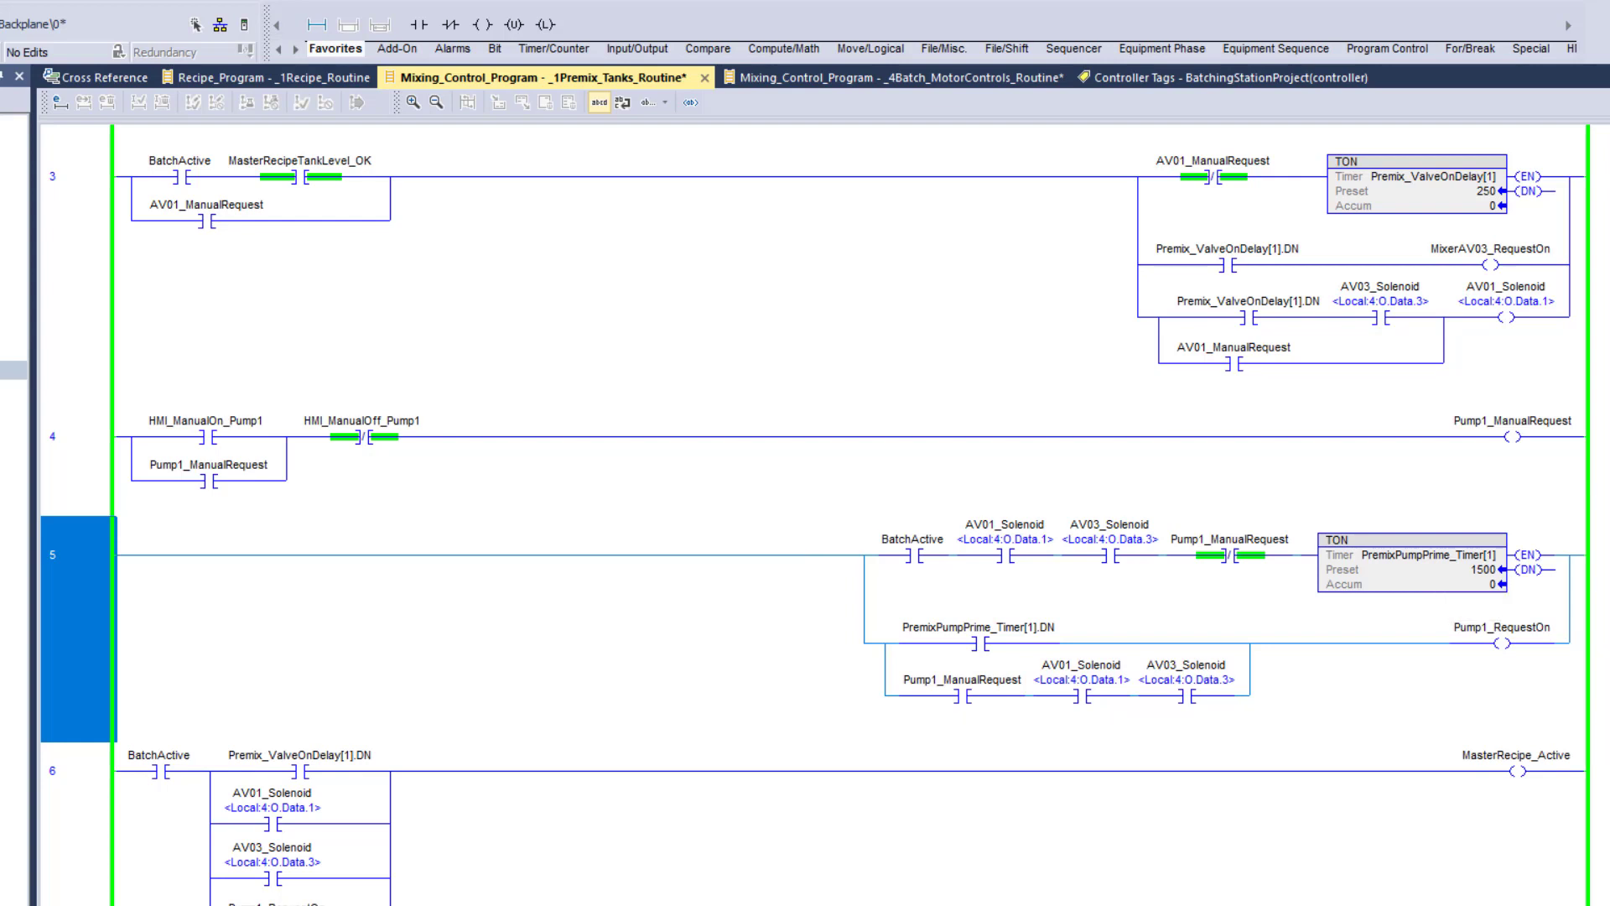
click(962, 696)
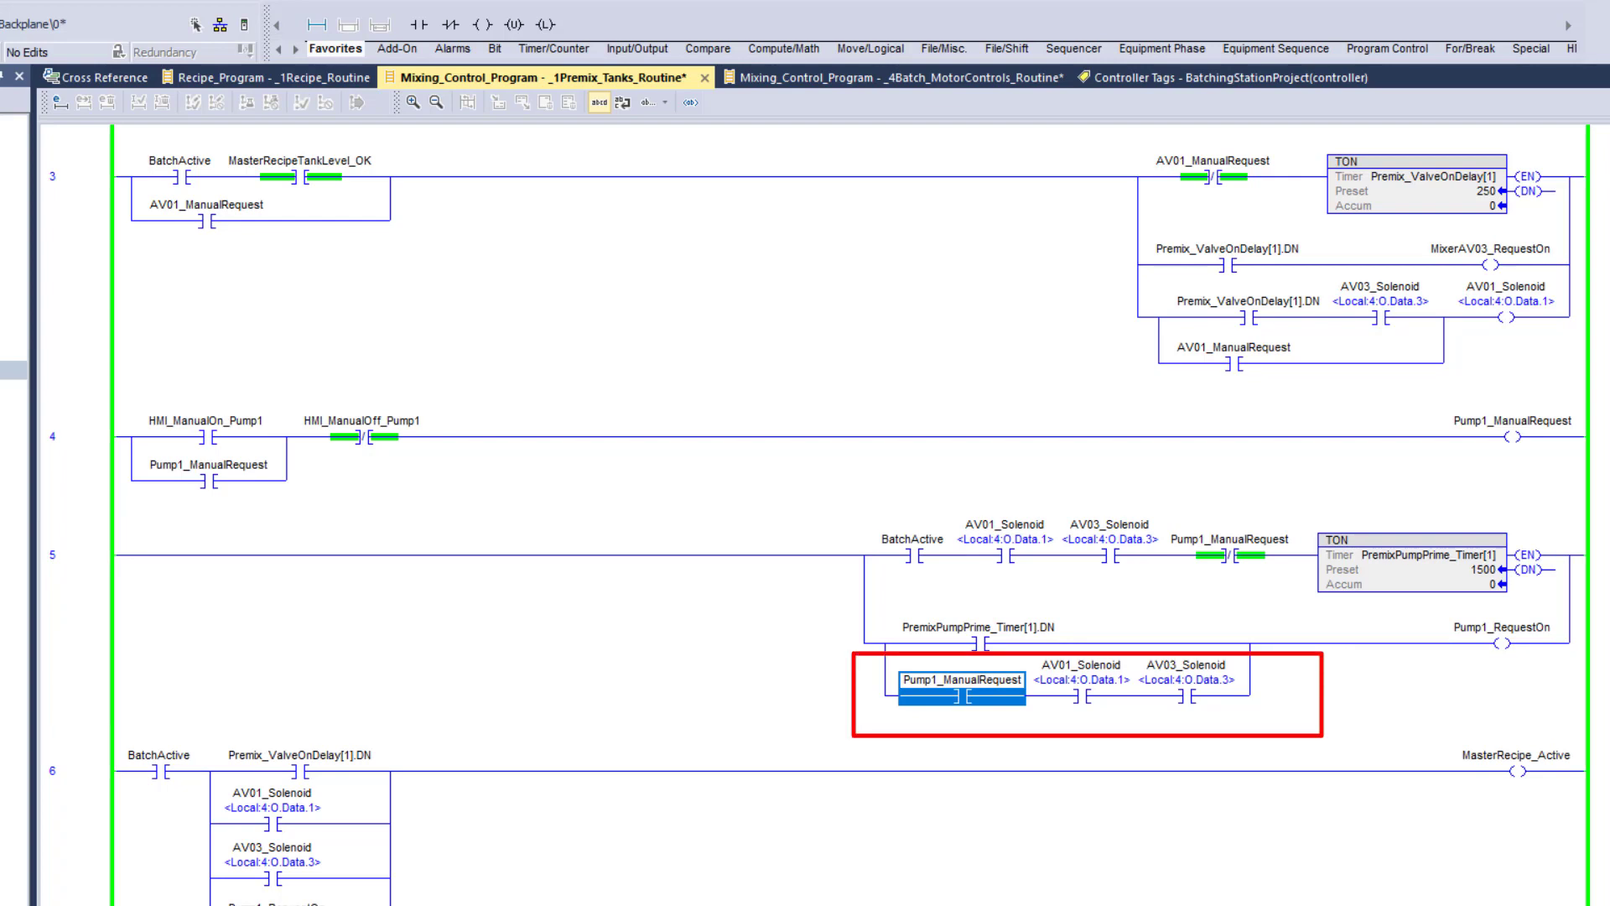
click(1081, 695)
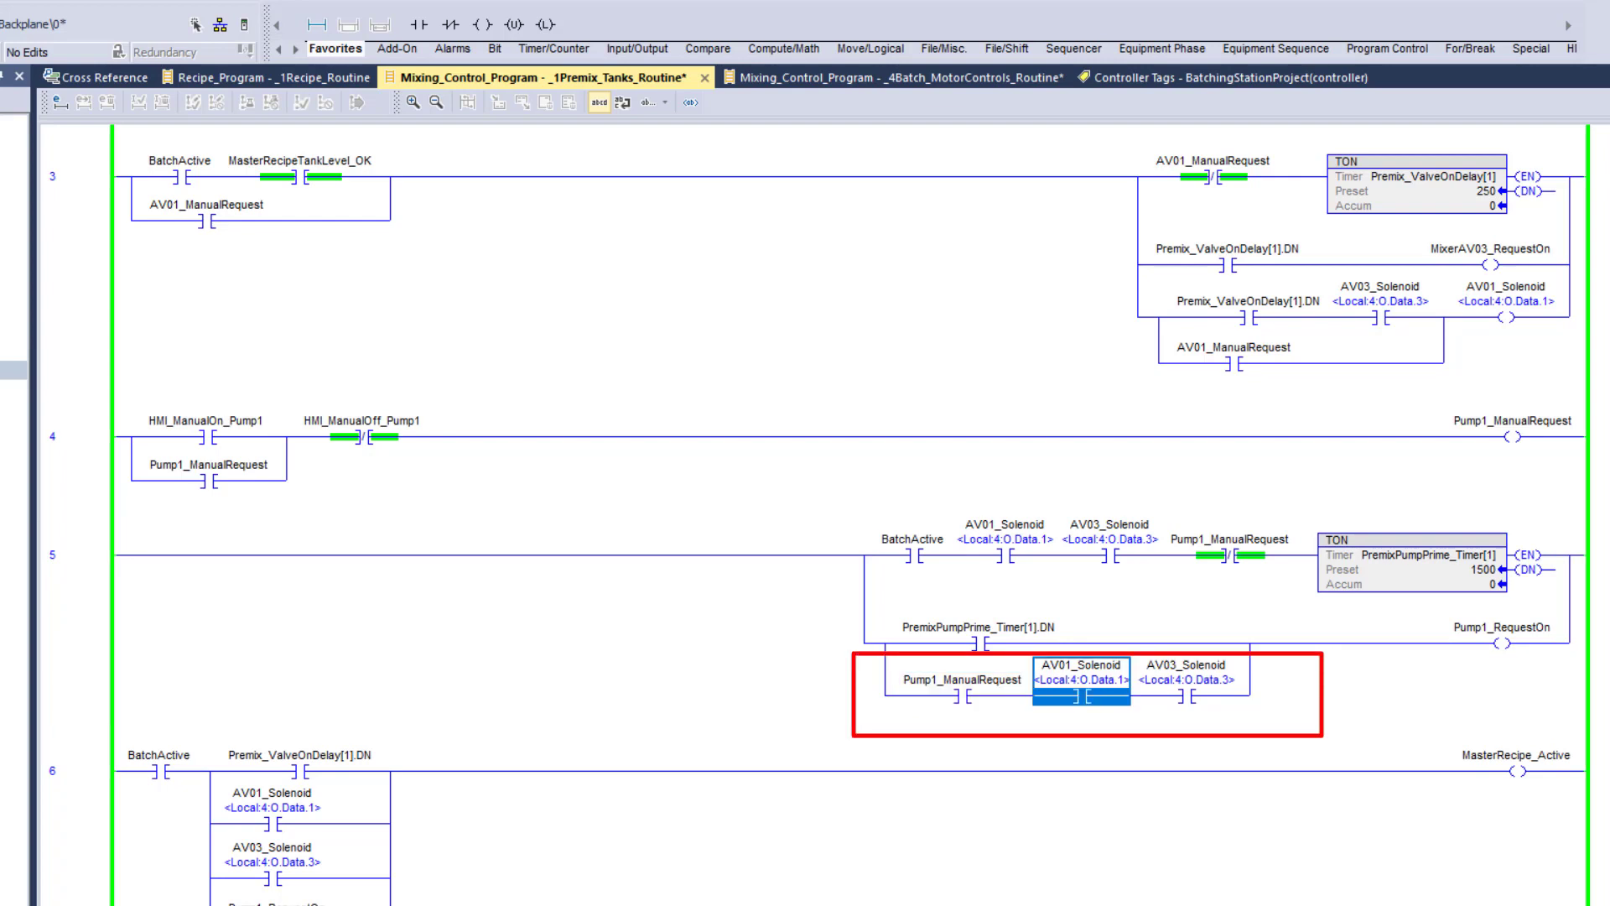
click(1186, 695)
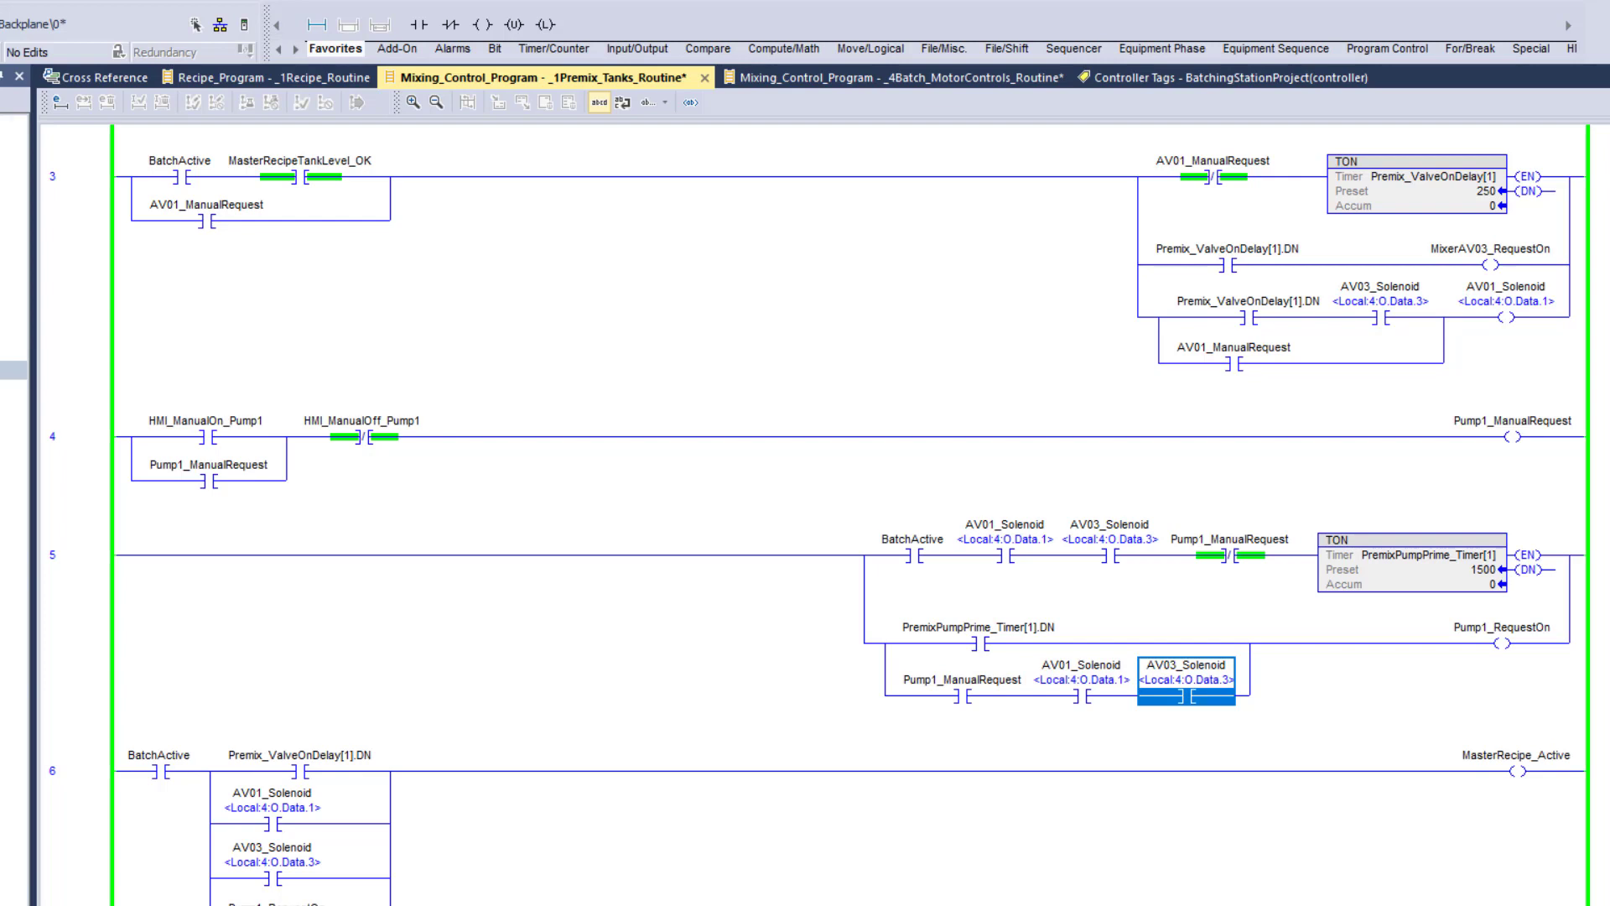
- Toggle the AV03_Solenoid bit at its contact in rung 3 of _1Premix_Tanks_Routine
click(5, 369)
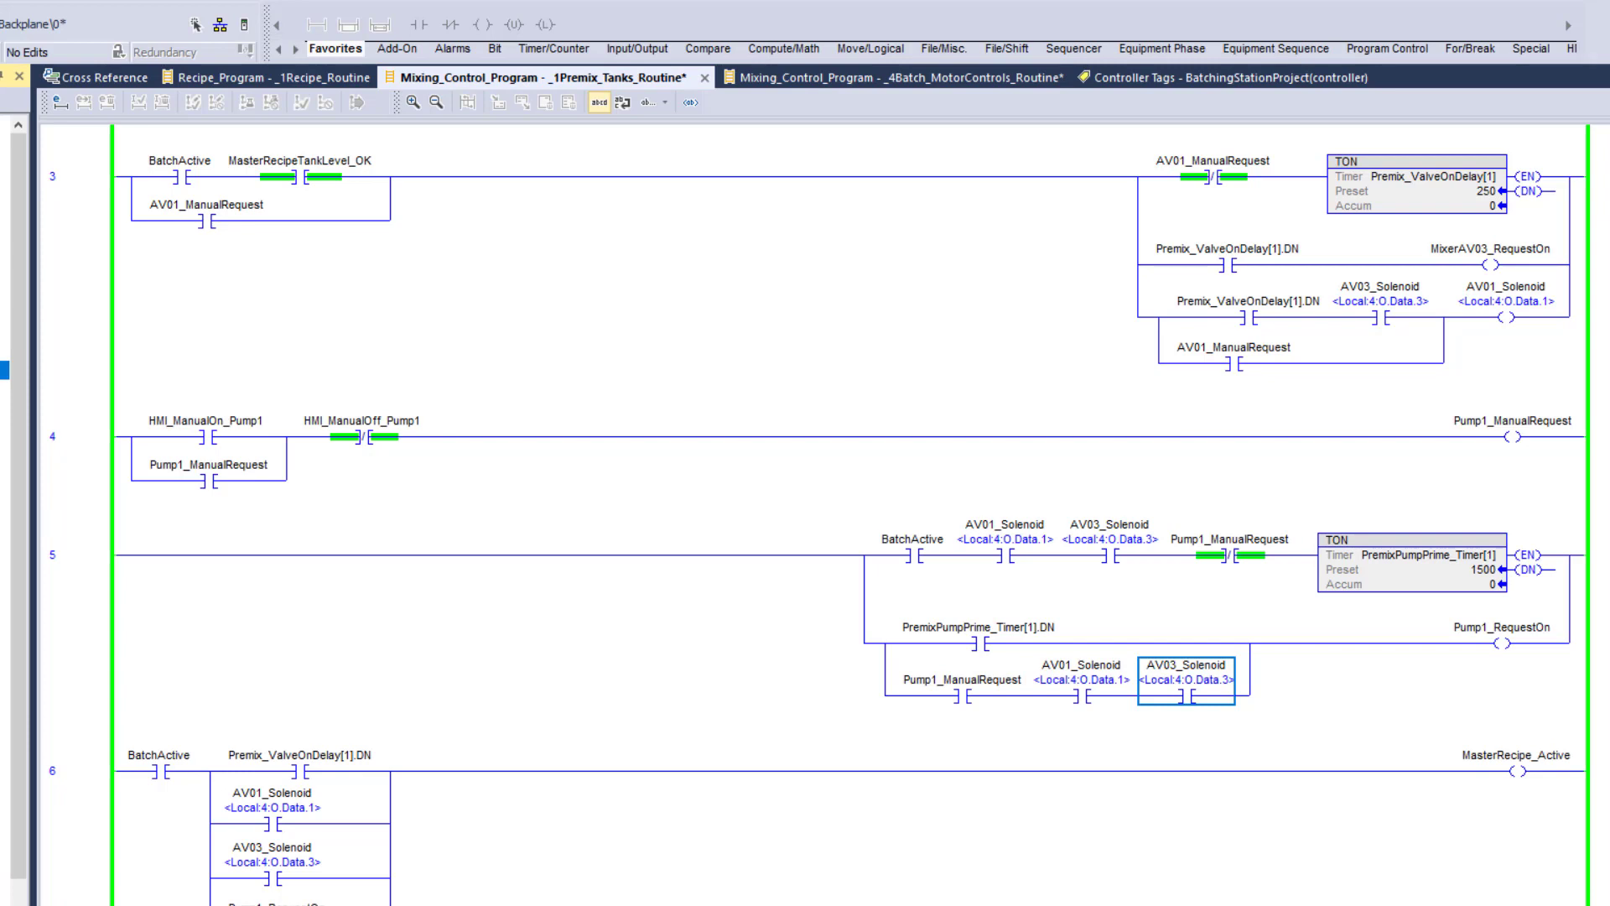
right_click(1341, 321)
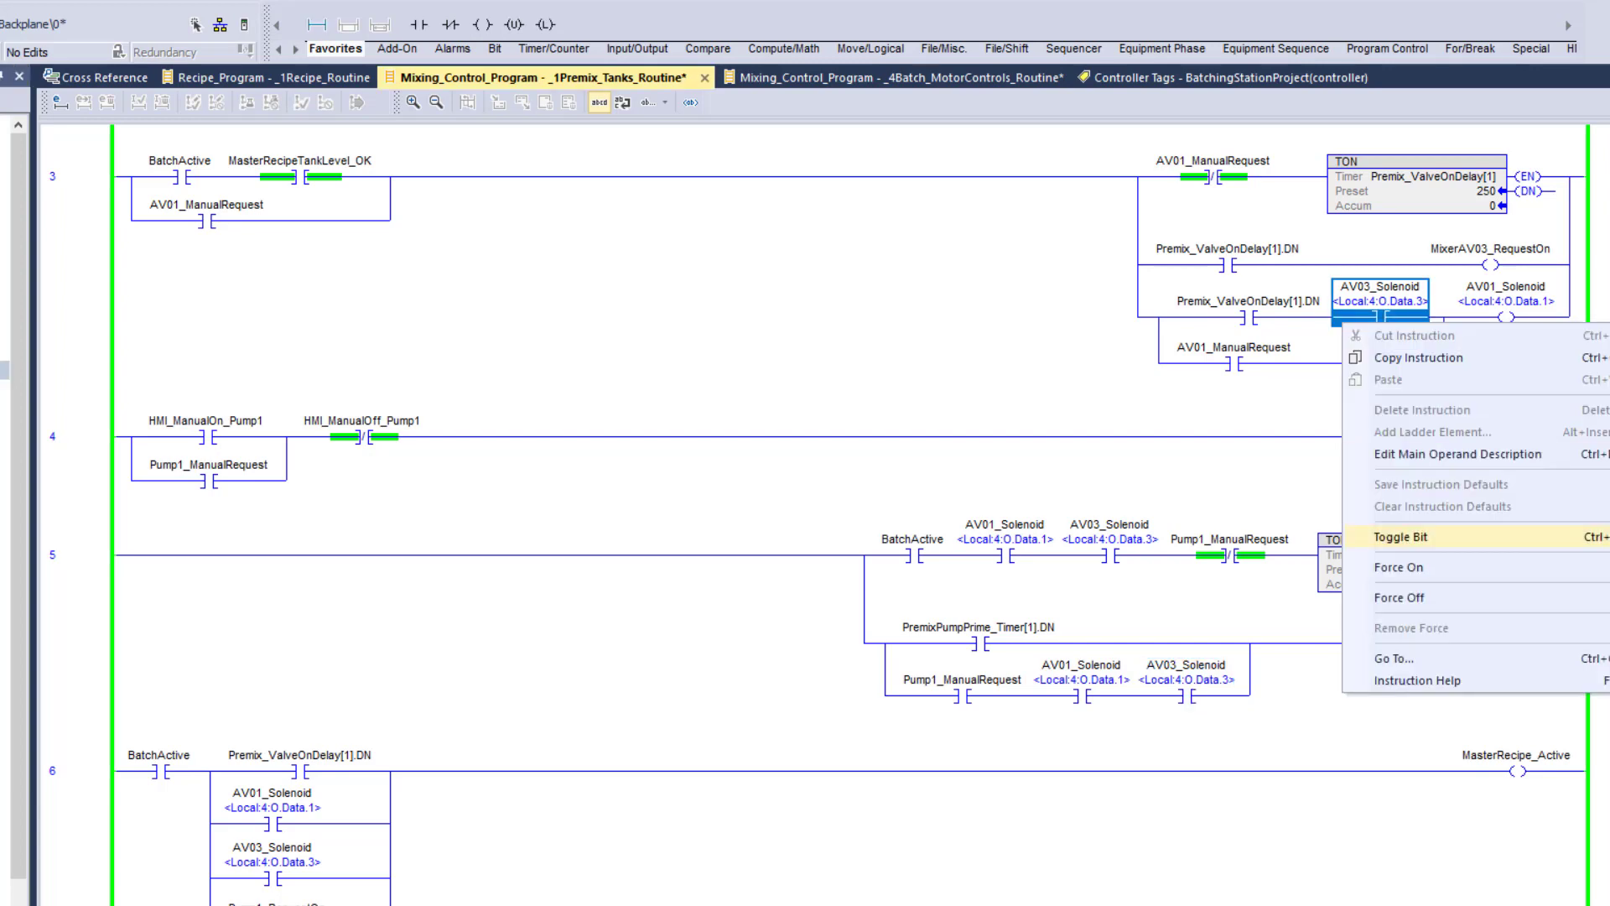
click(1401, 537)
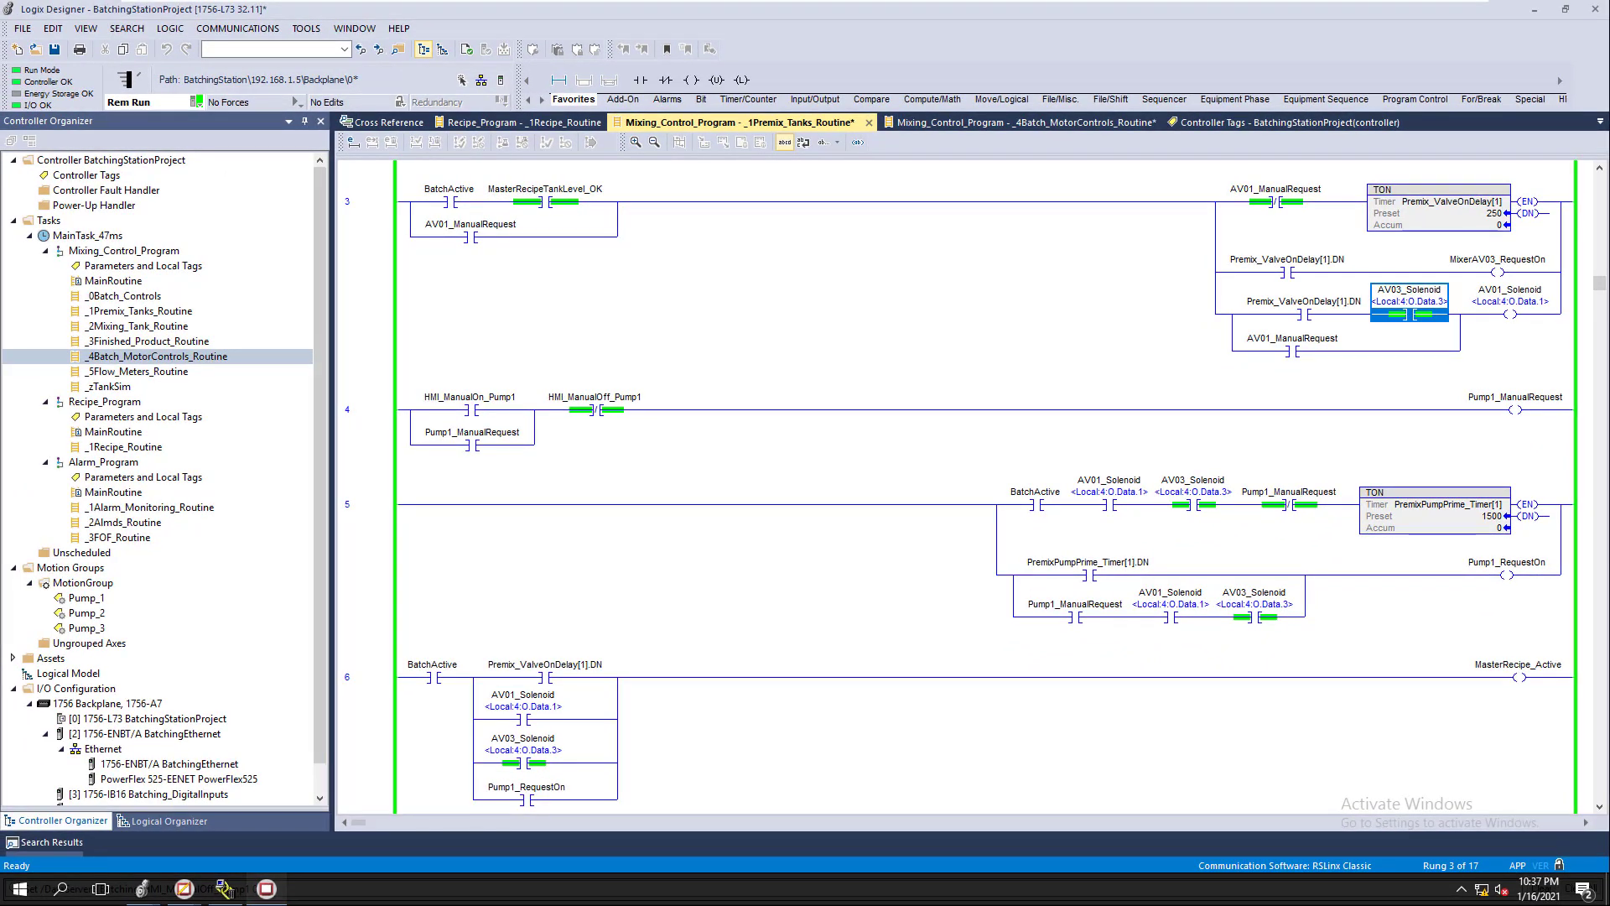
- Switch to the FactoryTalk View SE Client and open valve AV-01 from its manual controls, confirming the action
key(alt+Tab)
click(903, 302)
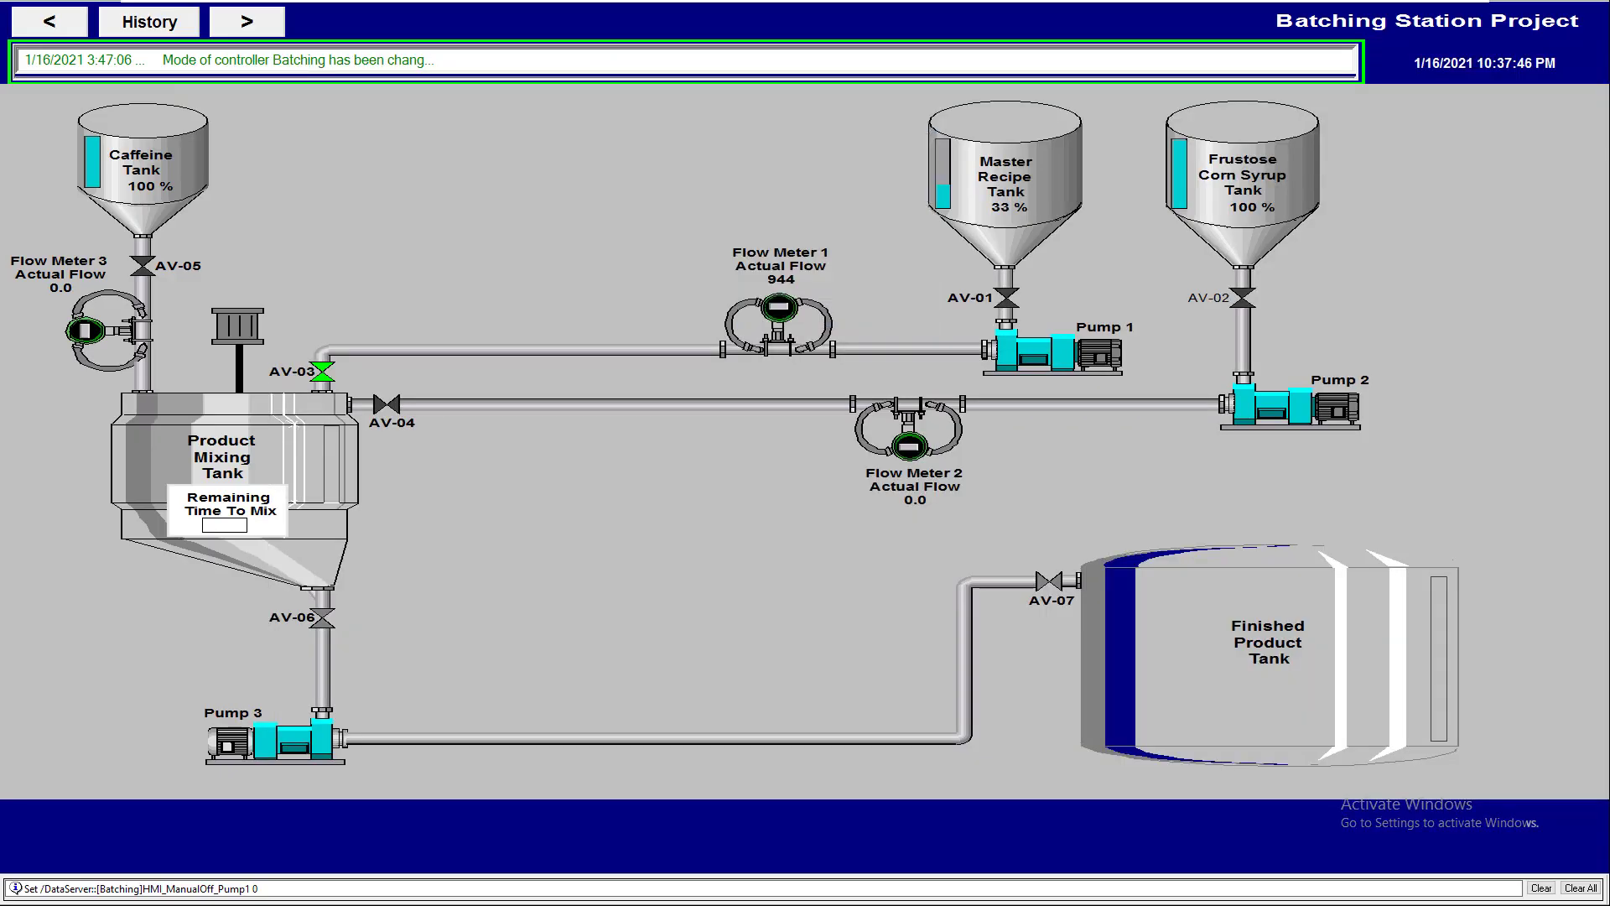
click(1005, 298)
click(731, 314)
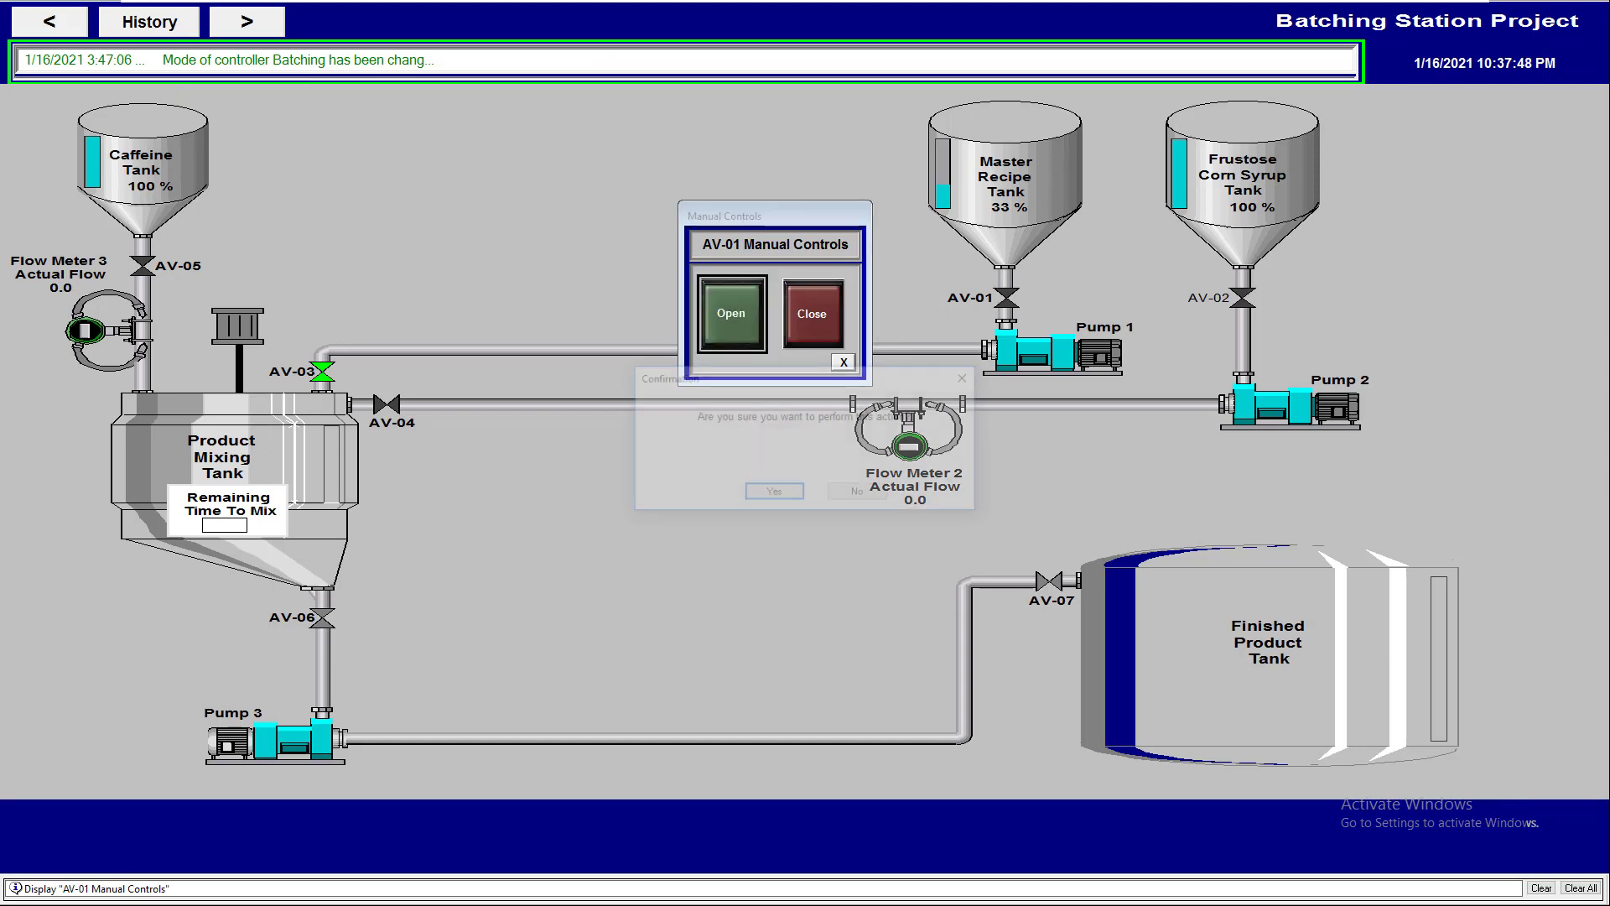
click(774, 493)
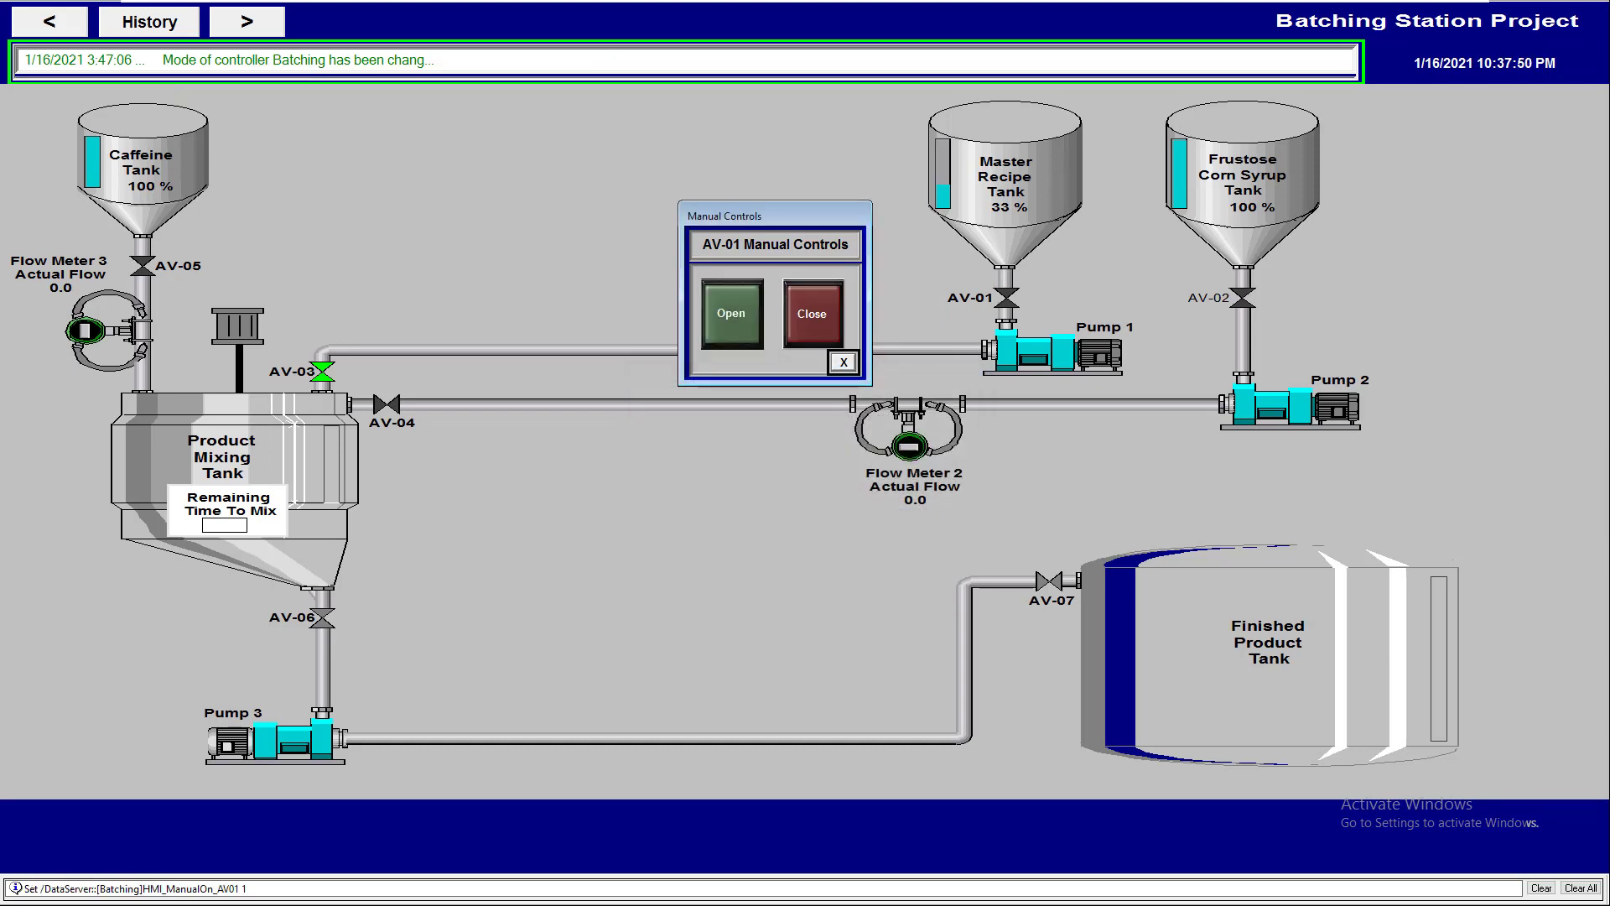
click(844, 361)
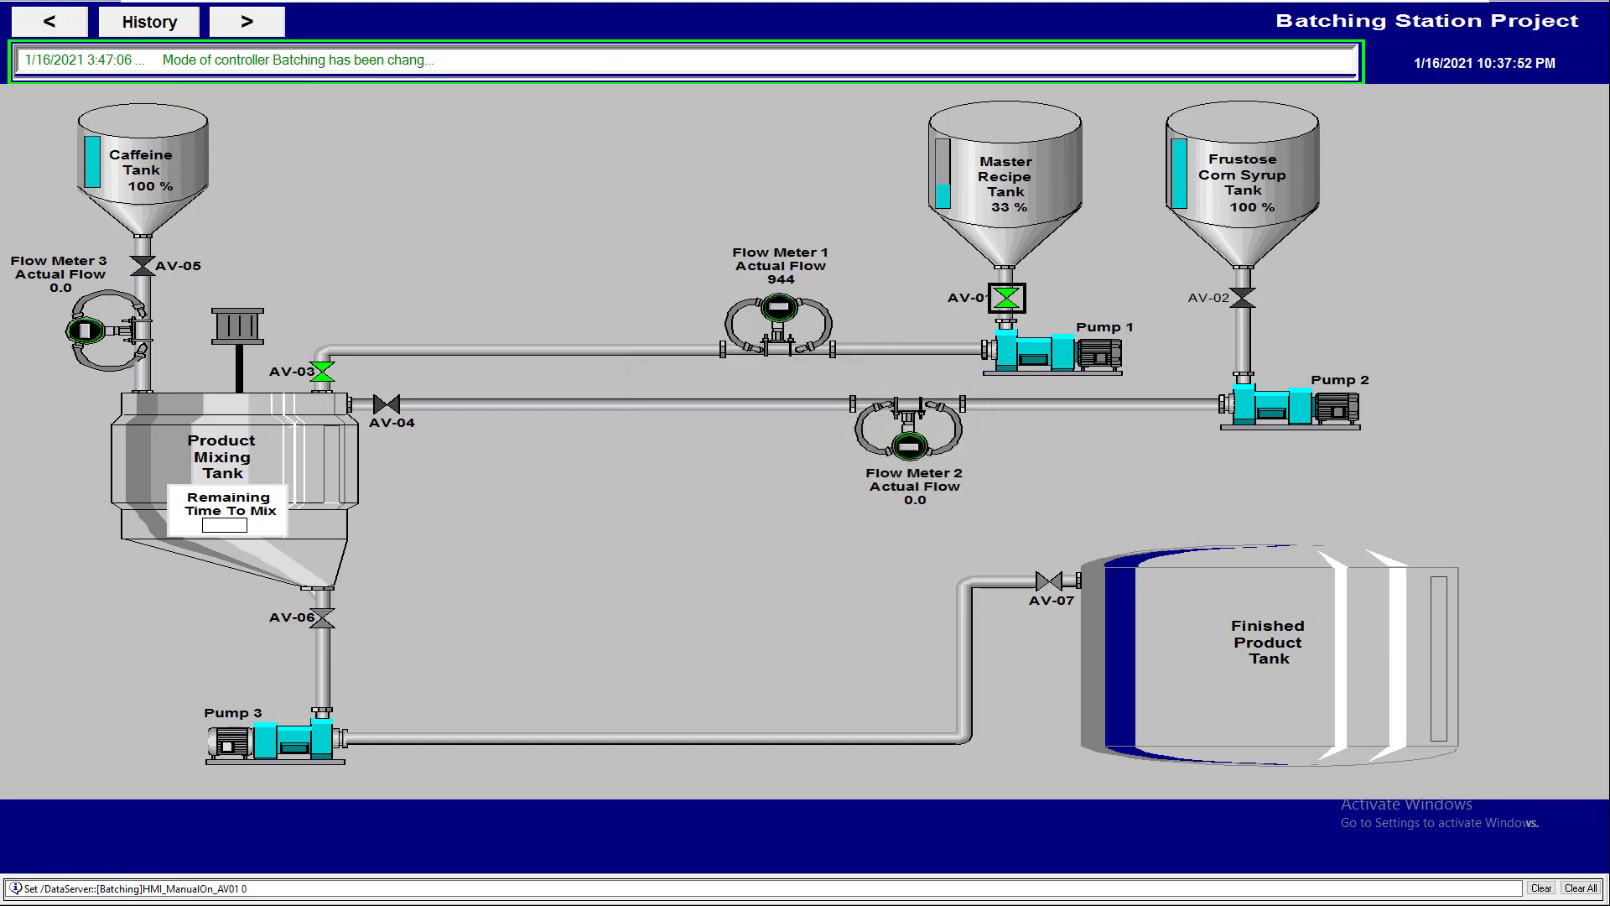
- Start Pump 1 with confirmation from its manual controls, and place the controls window clear of the pump and Flow Meter 1
click(1052, 353)
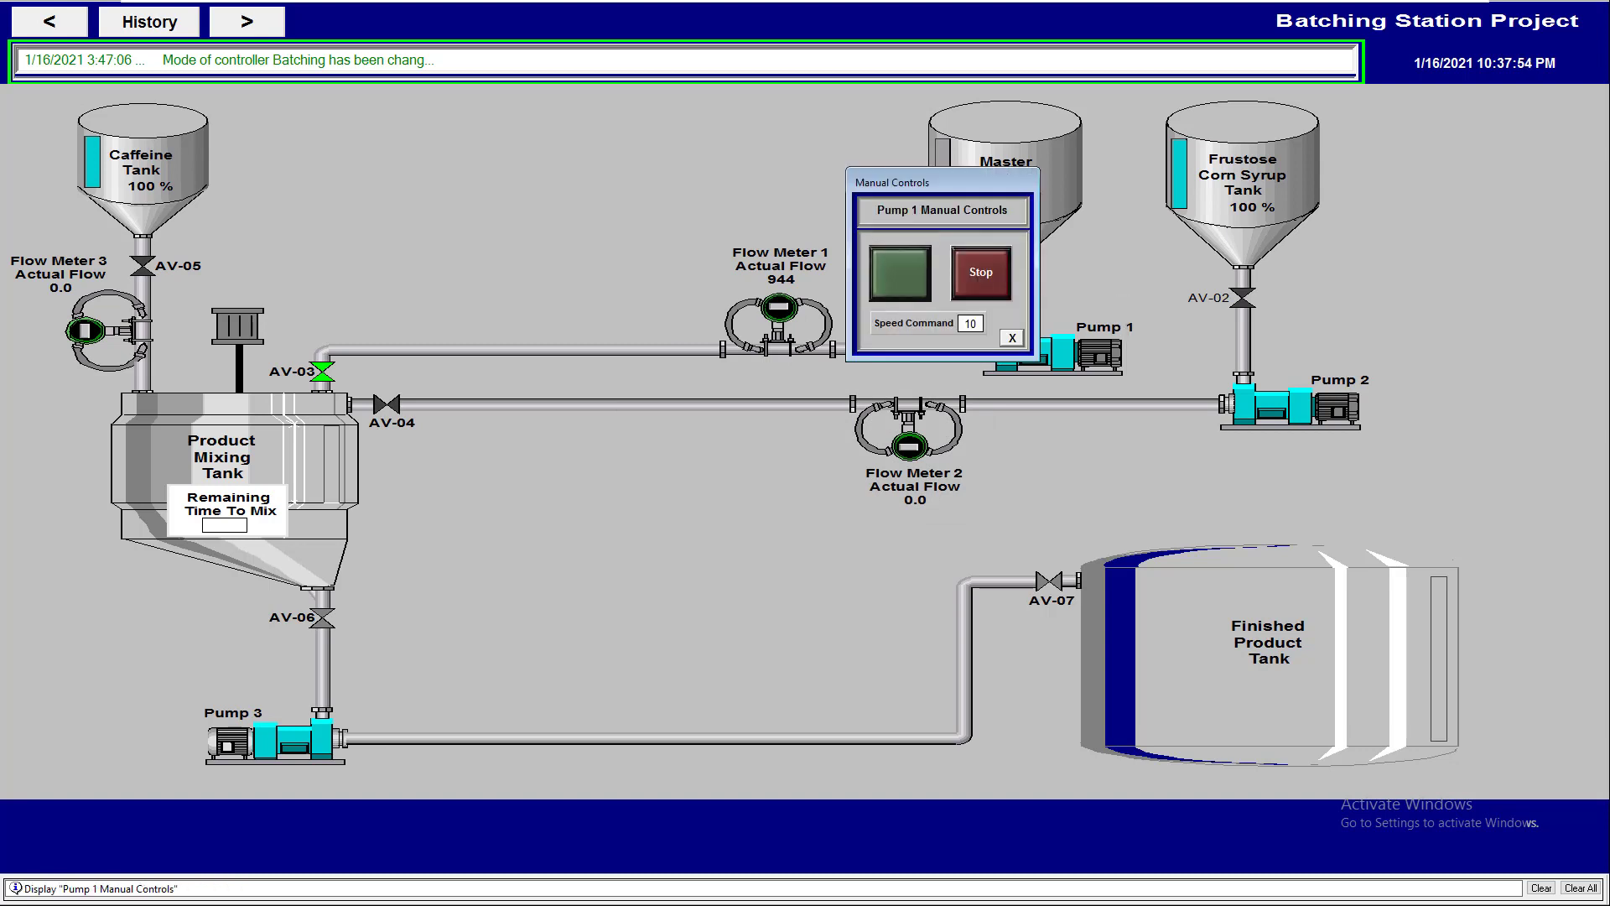
drag(893, 182, 589, 139)
click(598, 229)
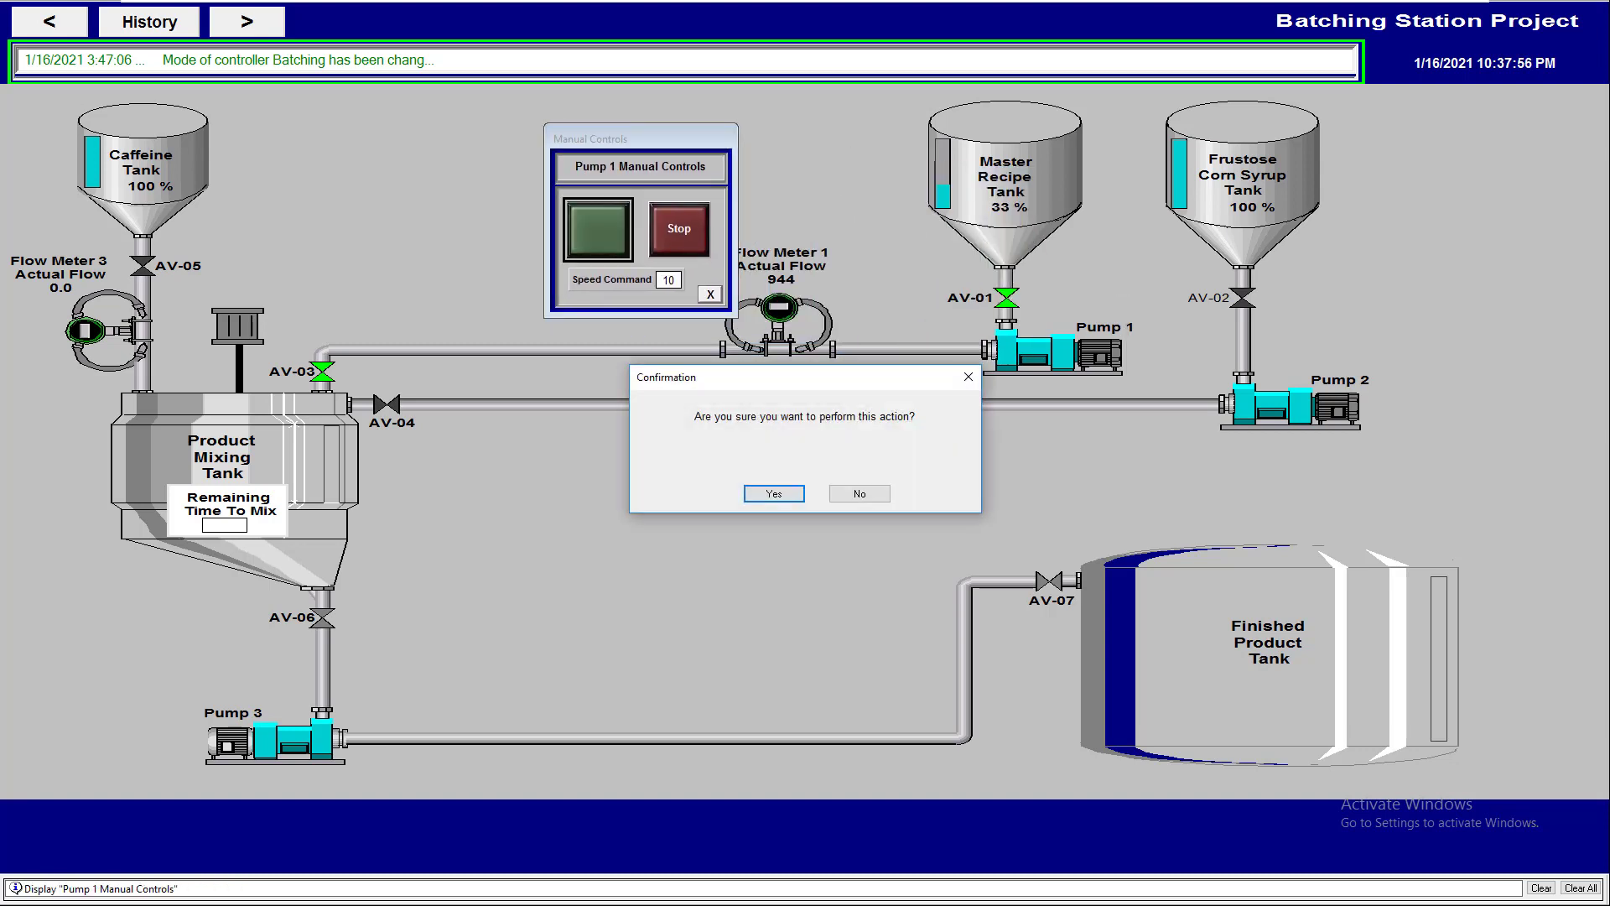
key(Return)
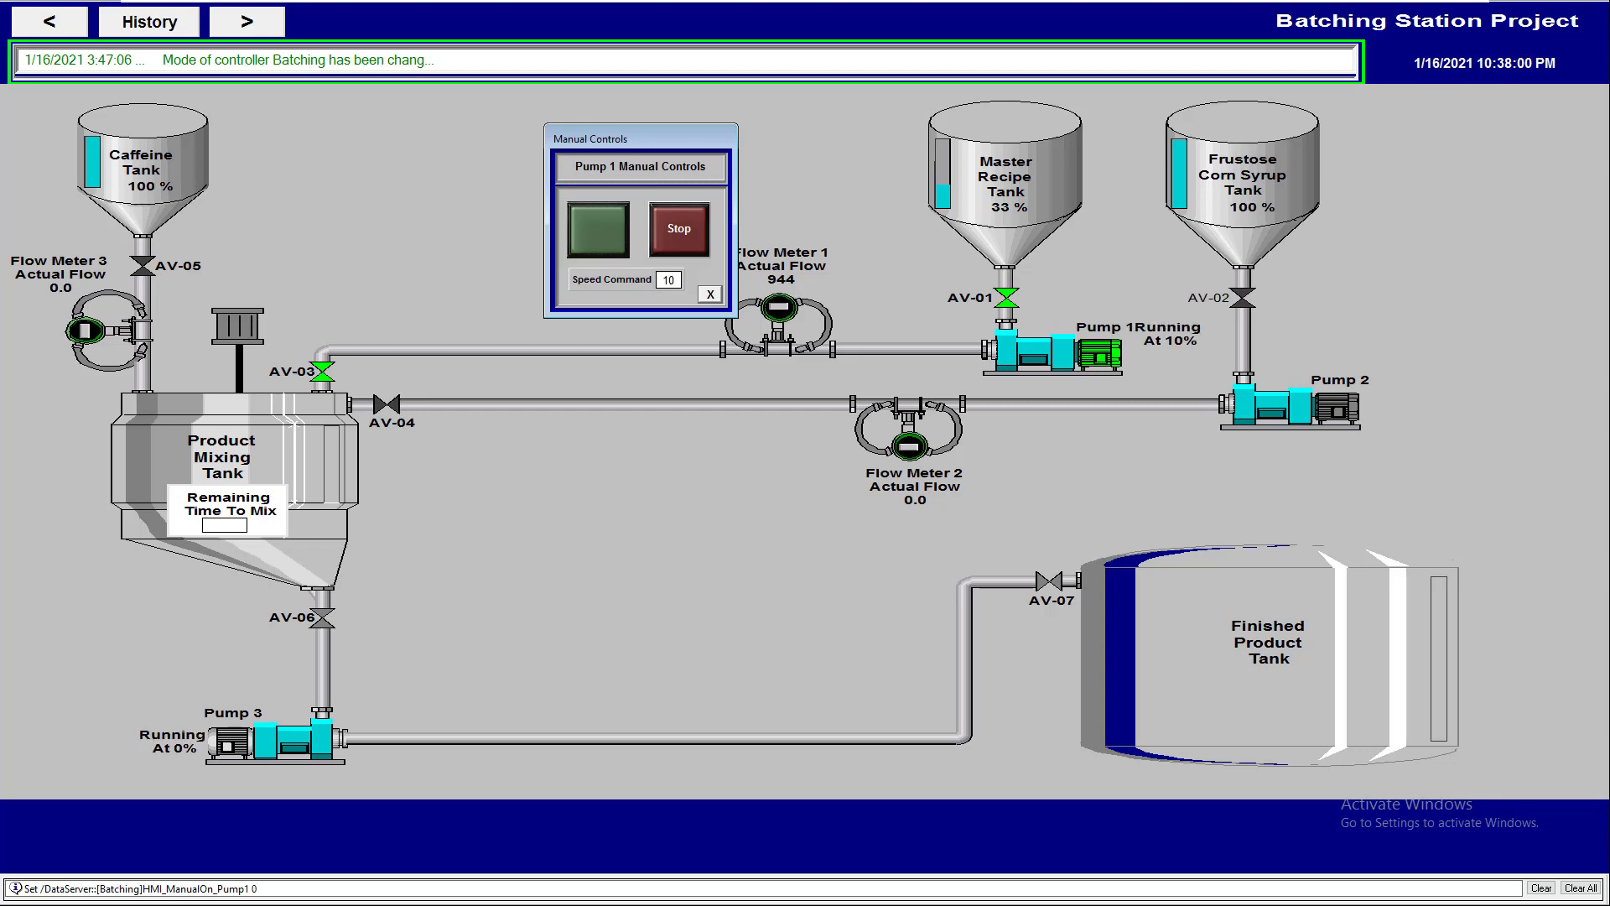
drag(591, 138, 679, 425)
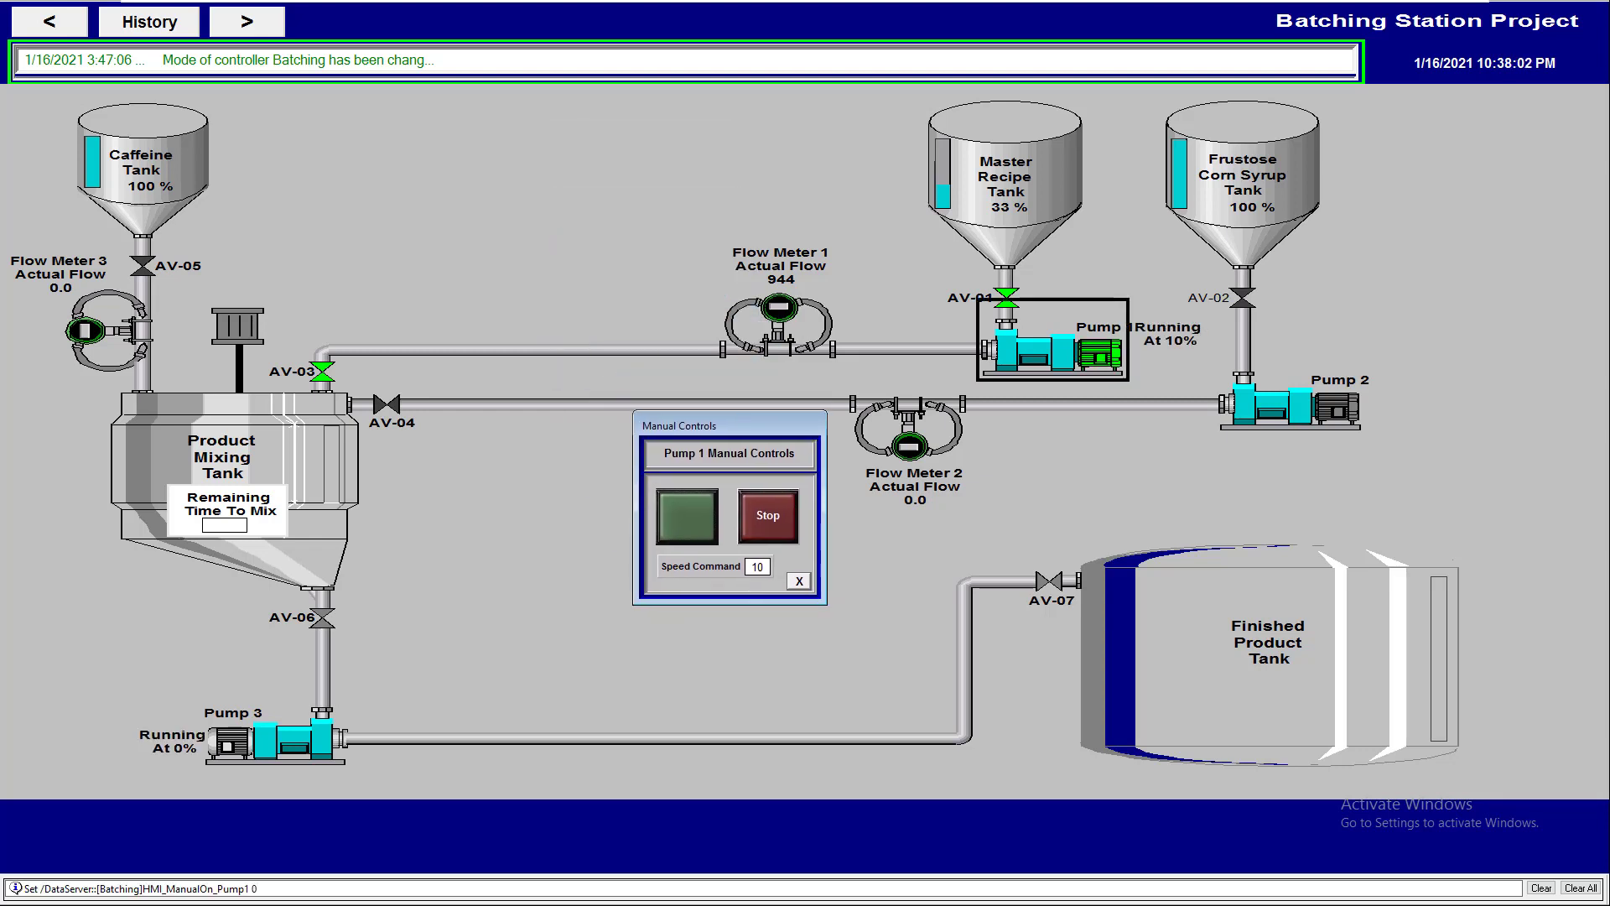
- Set Pump 1's speed command to 20 with the numeric keypad and close the keypad
click(757, 567)
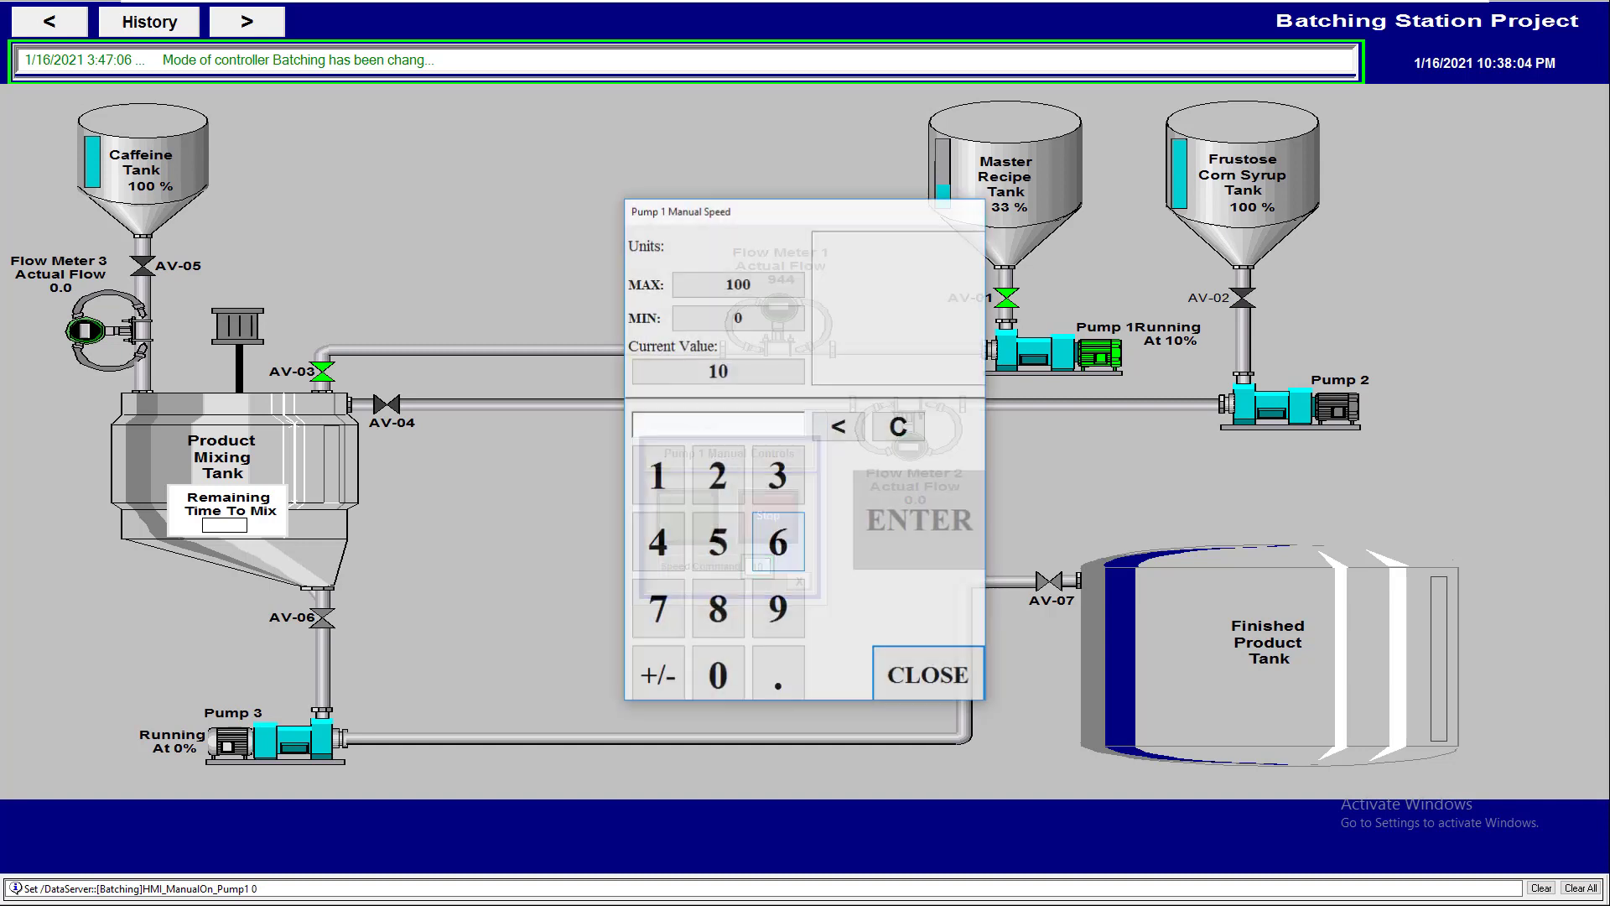
click(717, 475)
click(717, 675)
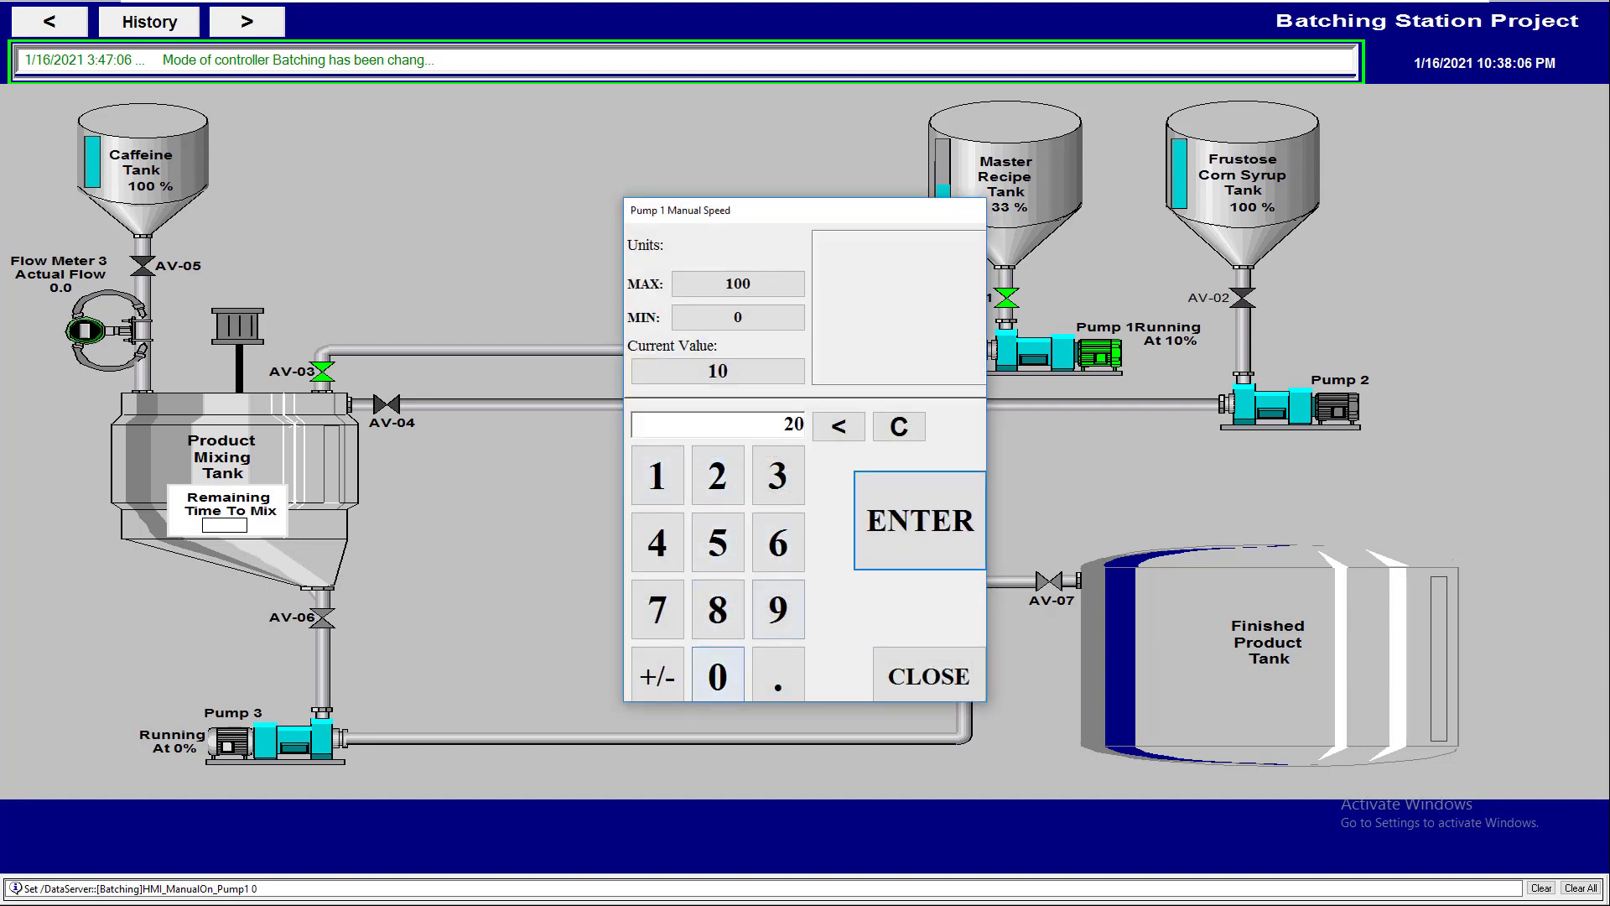
click(920, 520)
drag(832, 211, 698, 211)
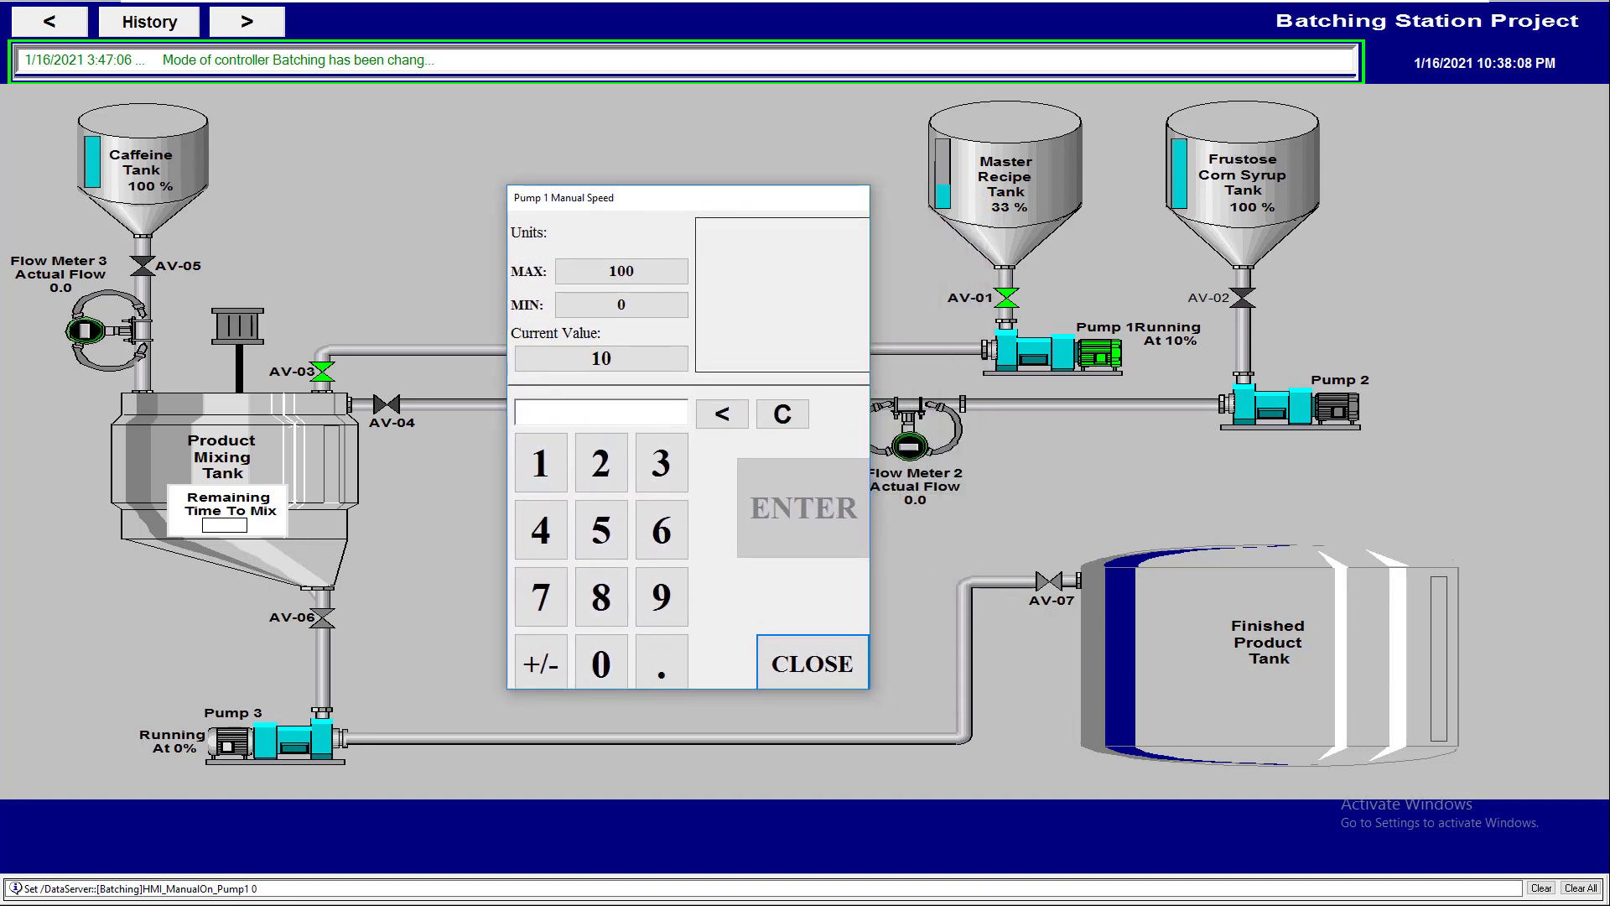
click(812, 662)
- Stop Pump 1 and start it again with confirmation to run at the new speed command
click(768, 516)
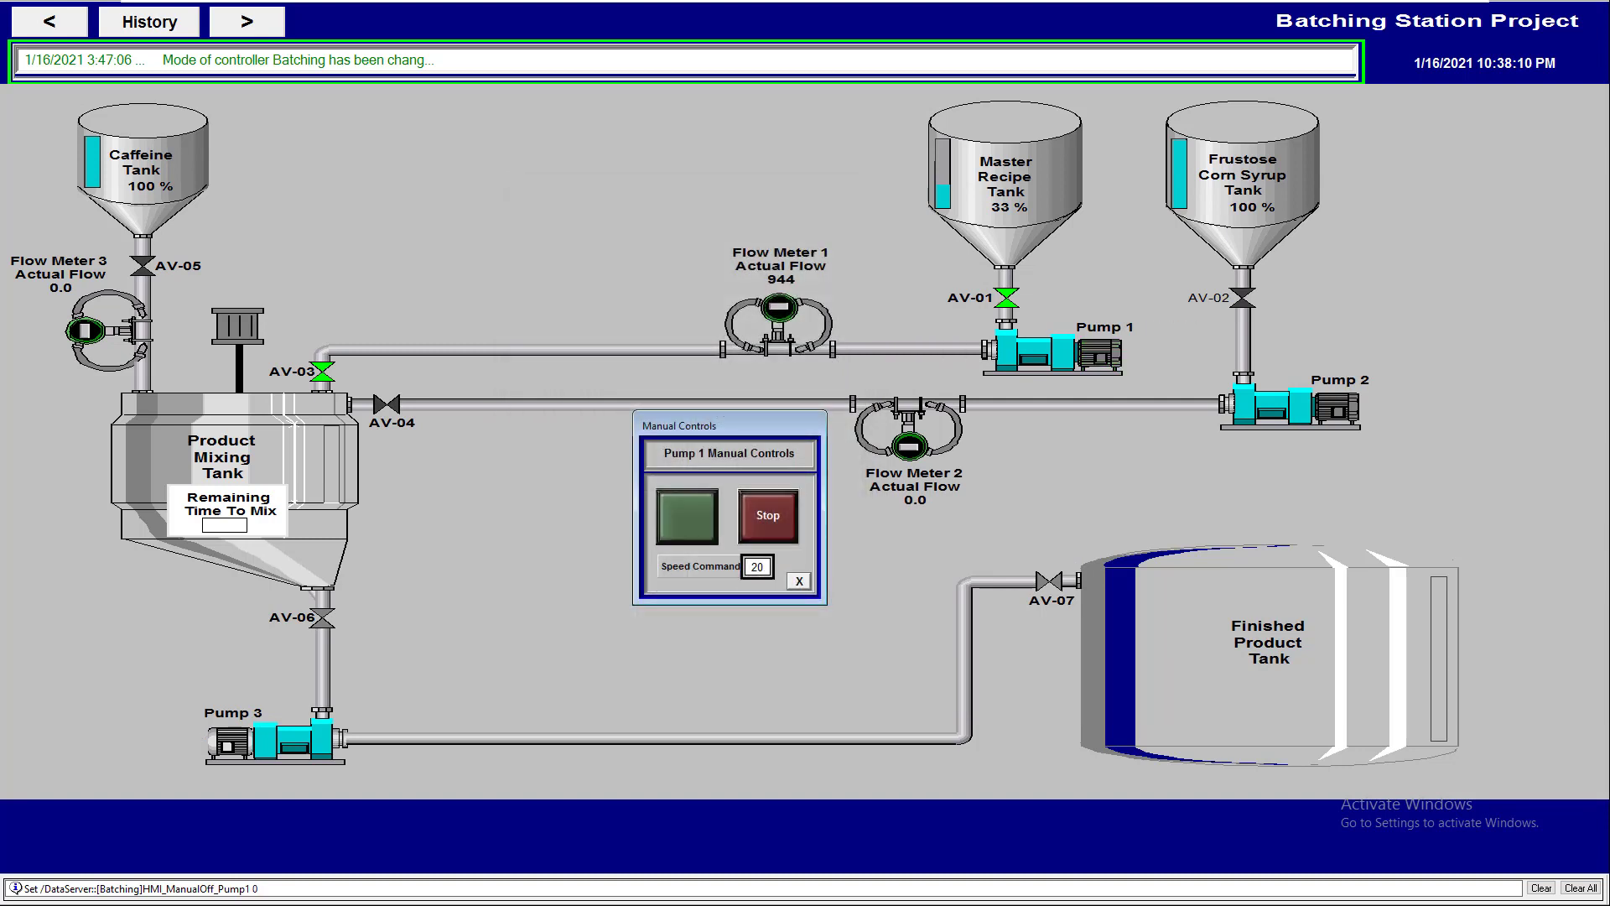
click(687, 516)
click(773, 493)
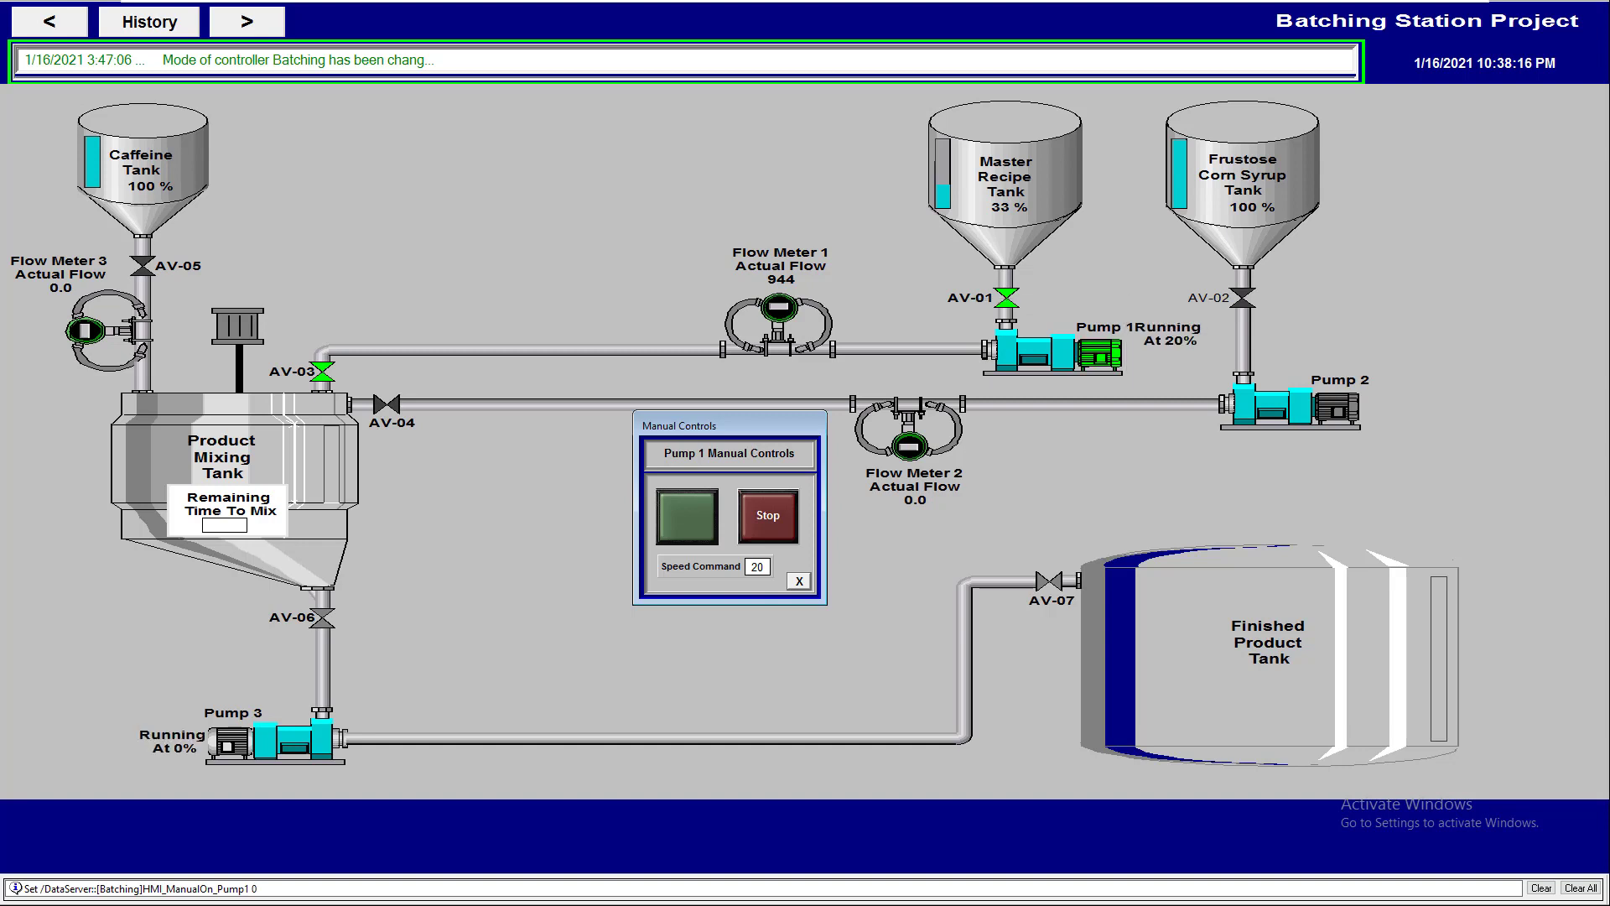
click(757, 567)
click(768, 515)
- Close valve AV-01 from its manual controls while Pump 1 runs, and dismiss both manual controls windows
click(1006, 298)
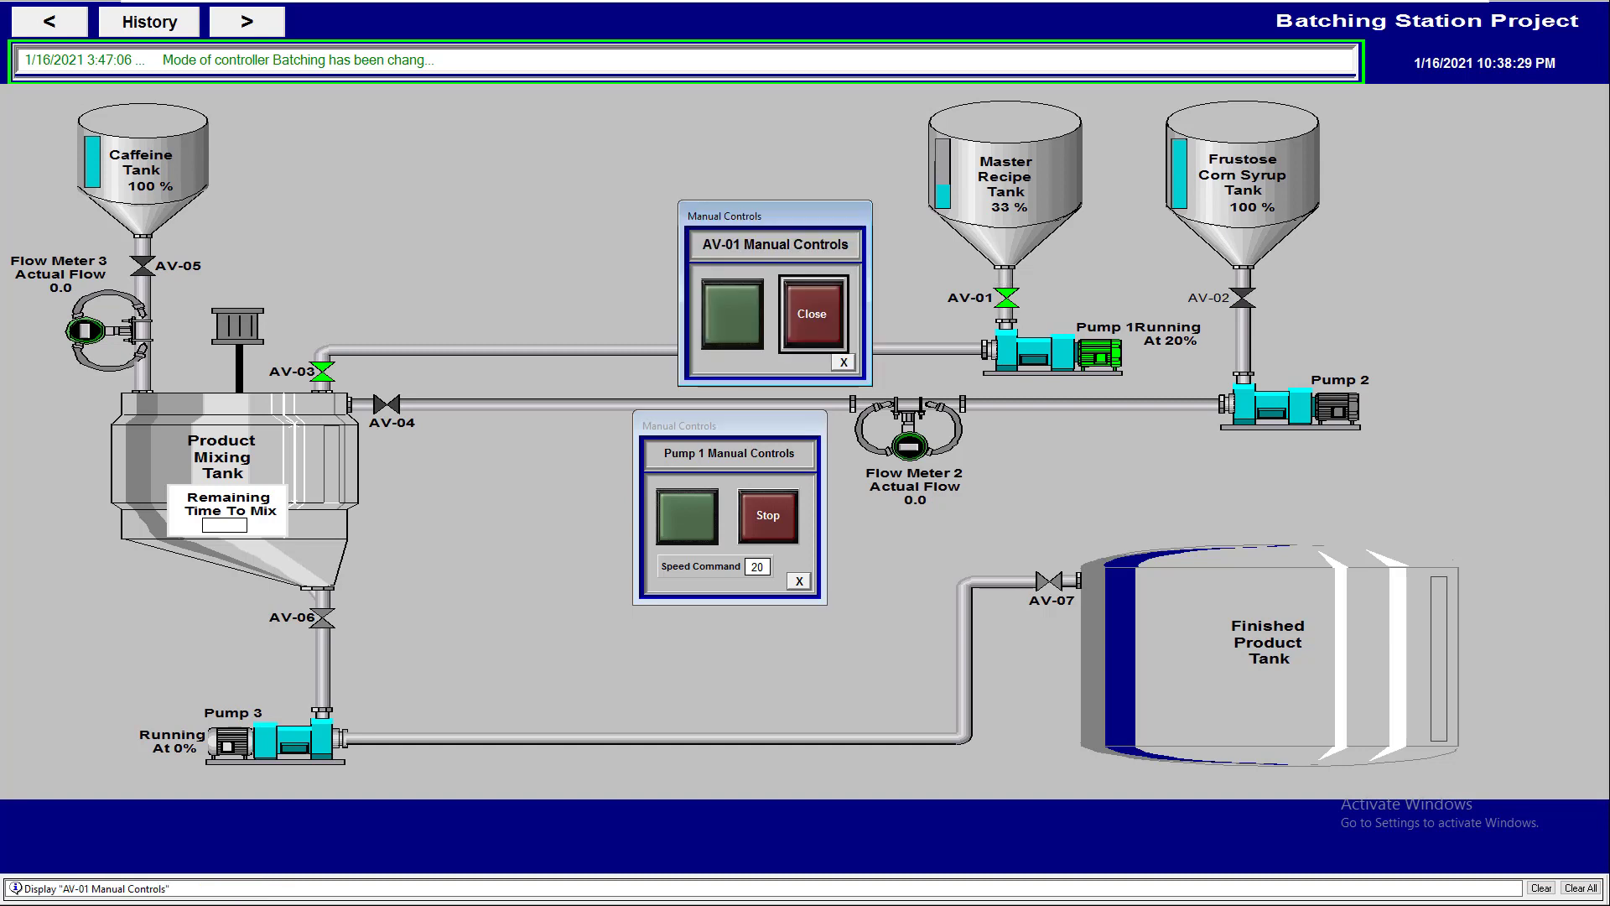
click(812, 314)
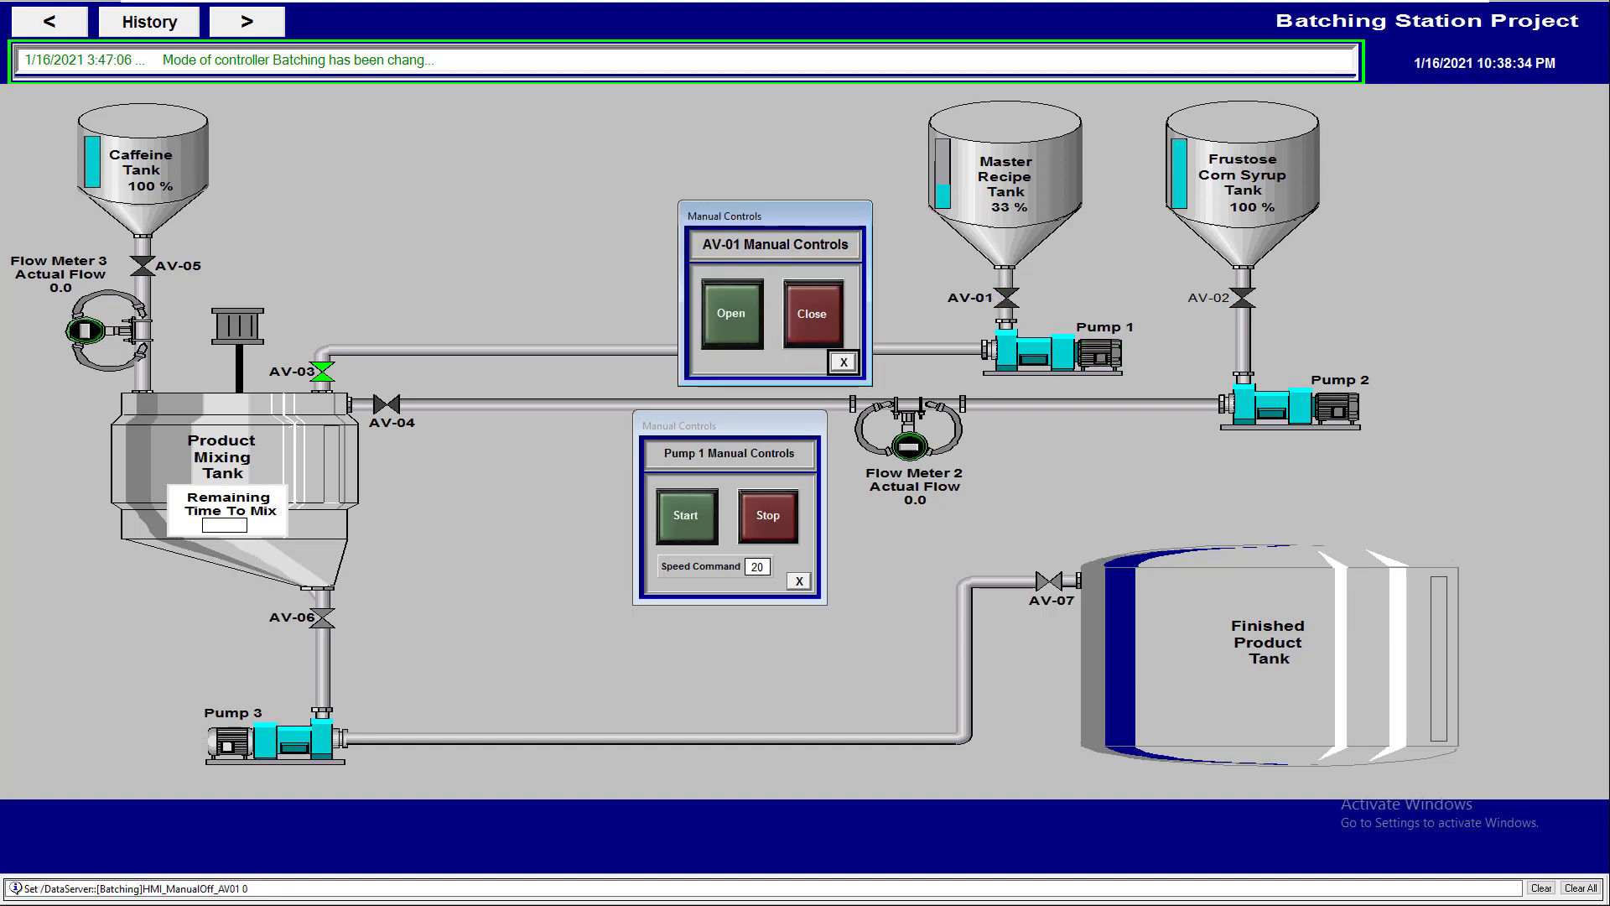
click(844, 362)
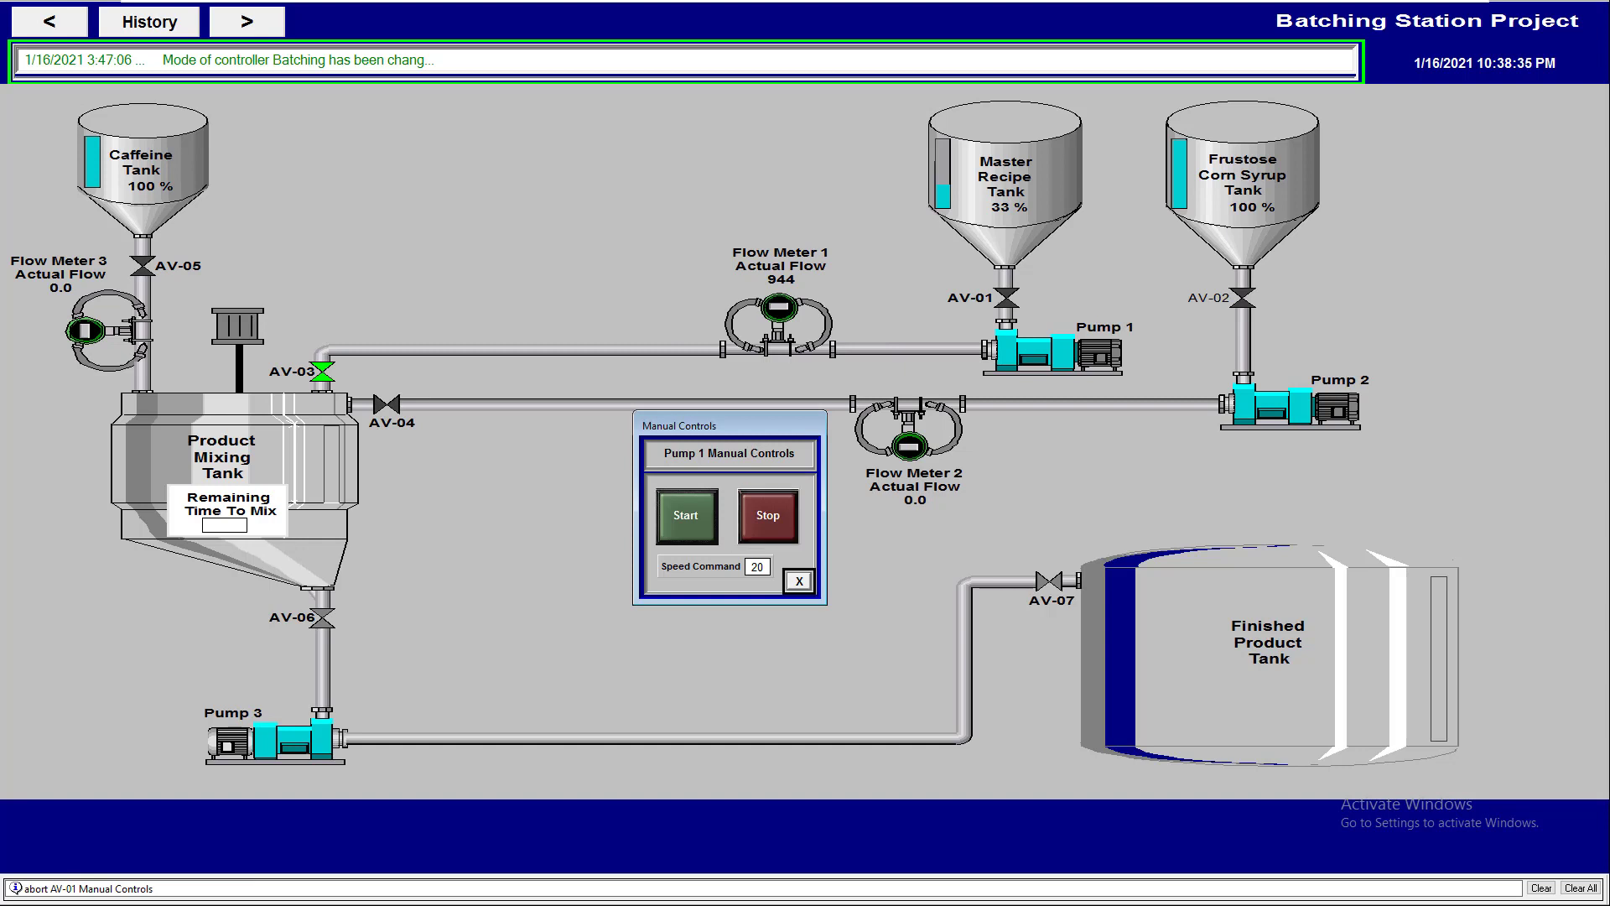
click(800, 581)
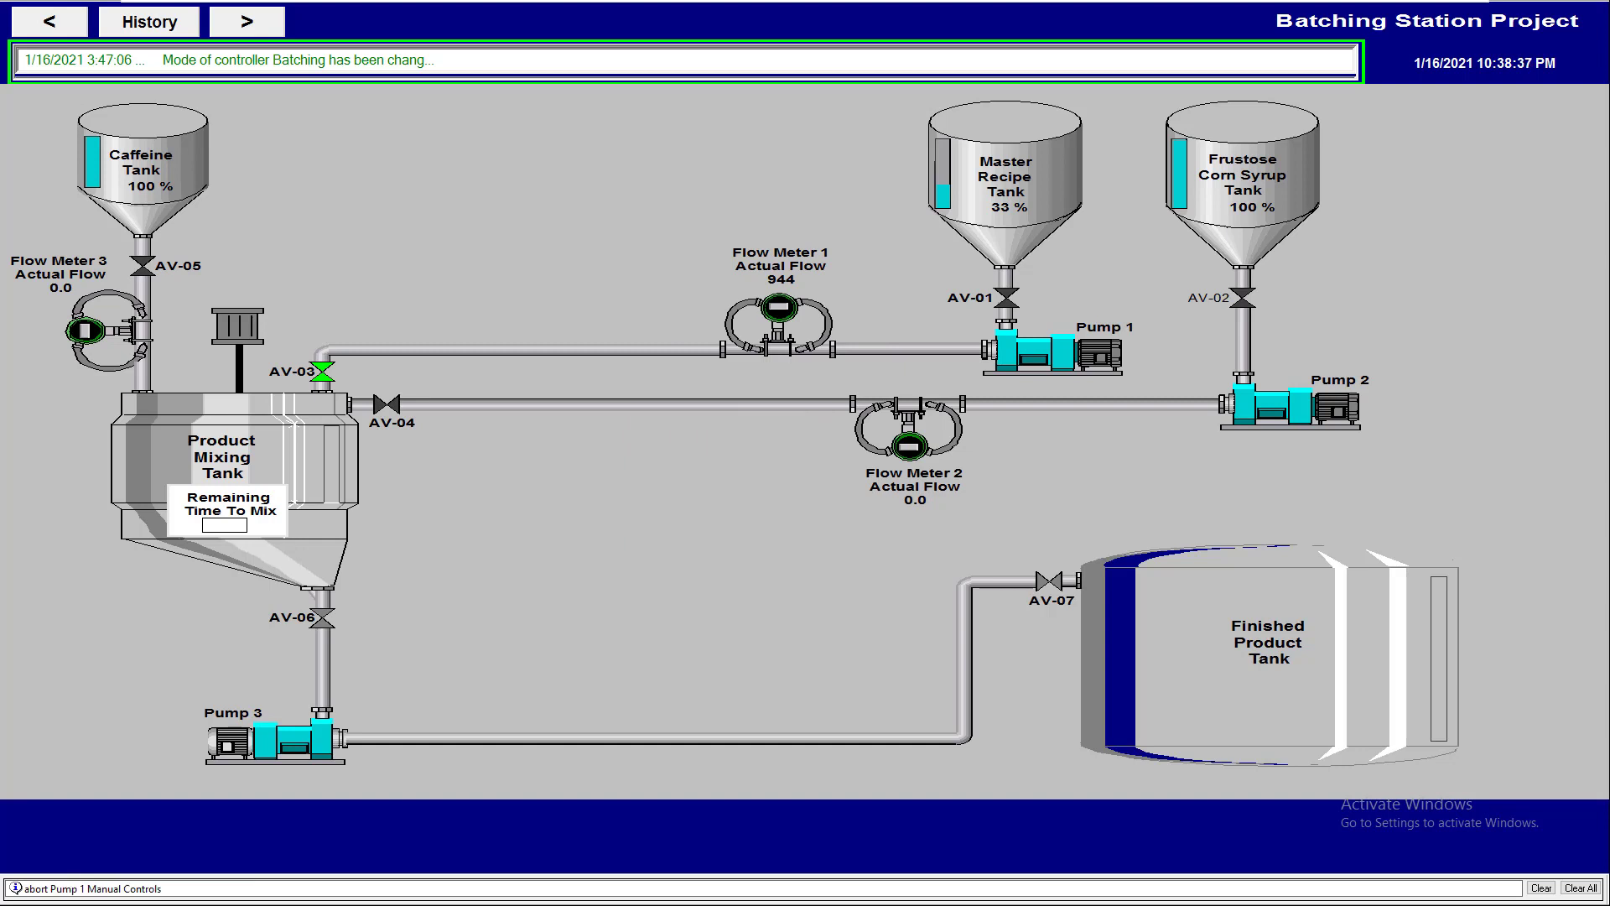
- Switch to FactoryTalk View Studio with the Batching Station Controls display
key(super)
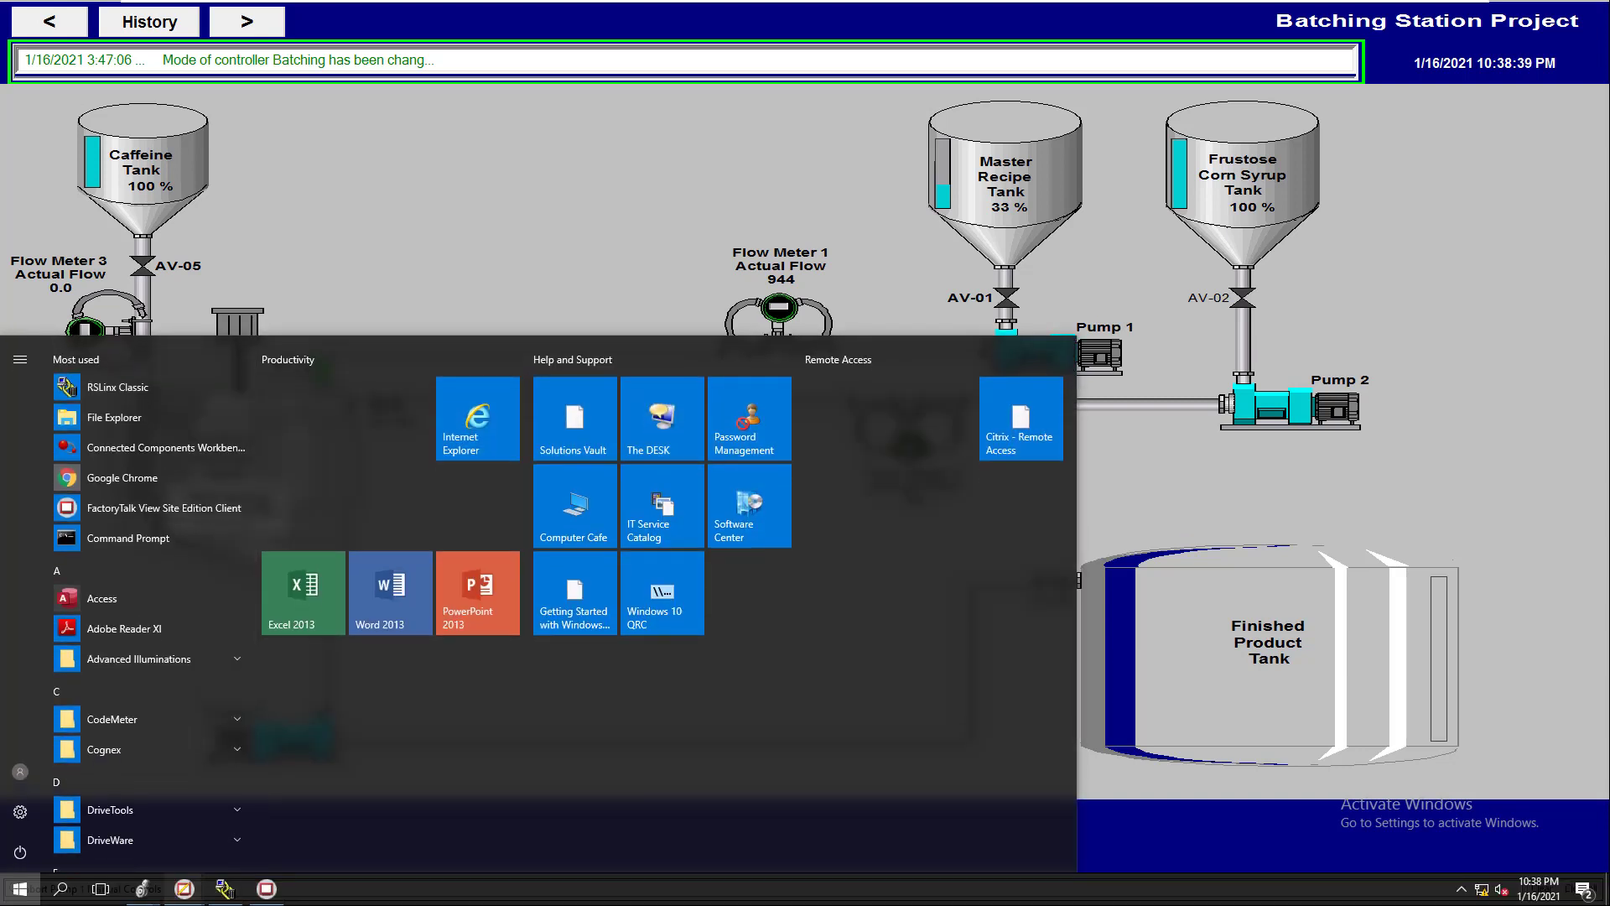
mouse_move(184, 888)
click(92, 818)
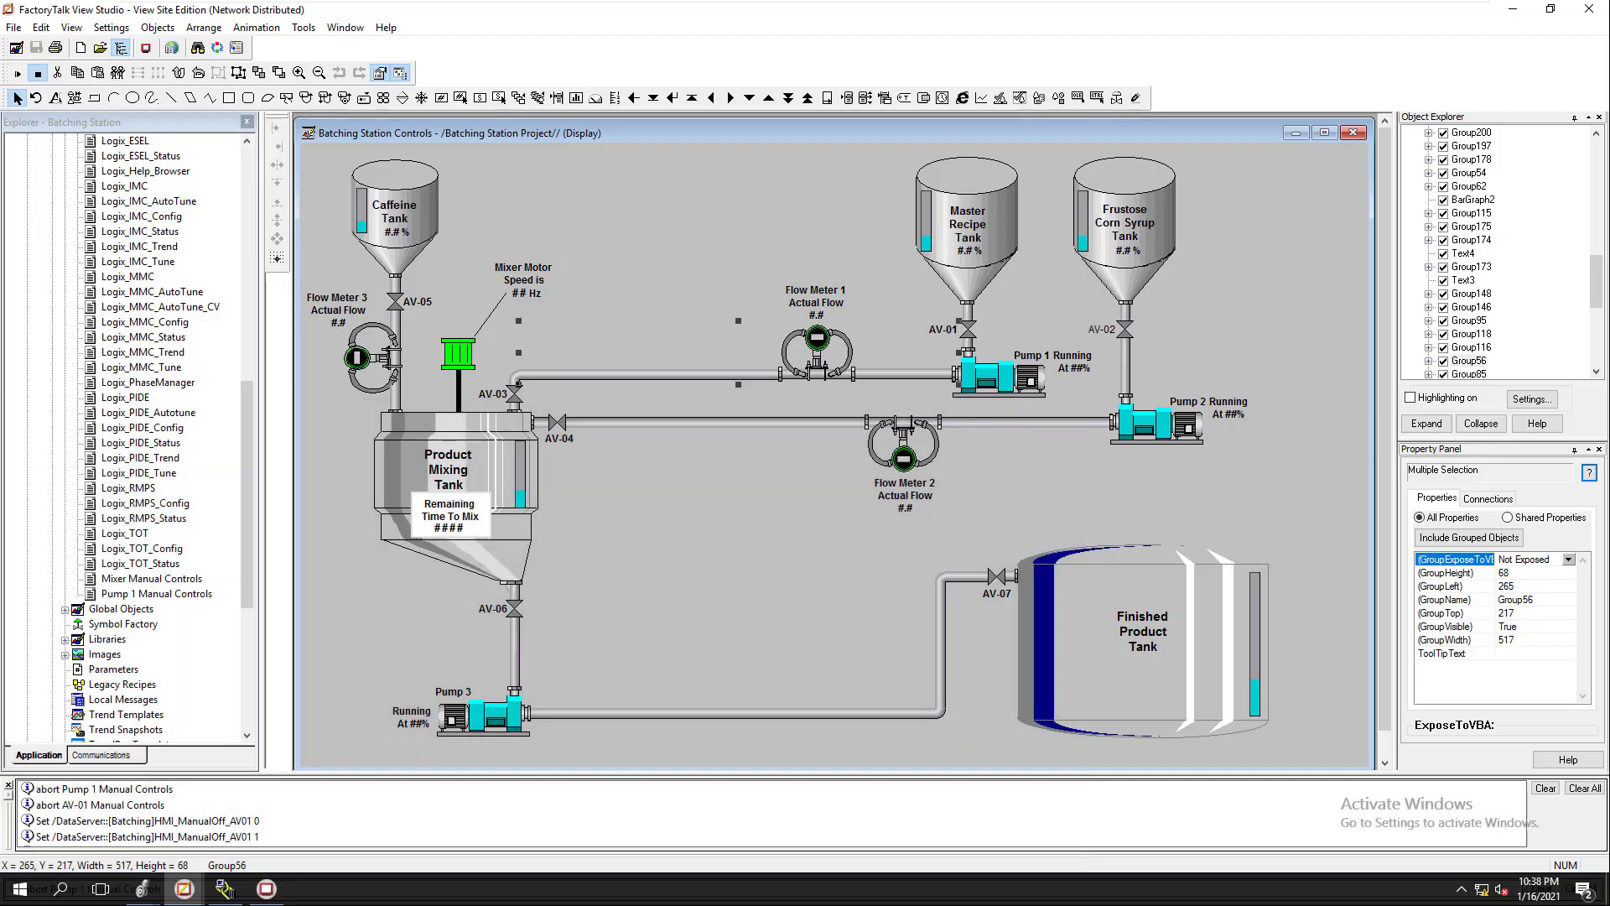
- Open the Pump 1 Manual Controls display and clear the visibility animation expression of the Start label
double_click(156, 593)
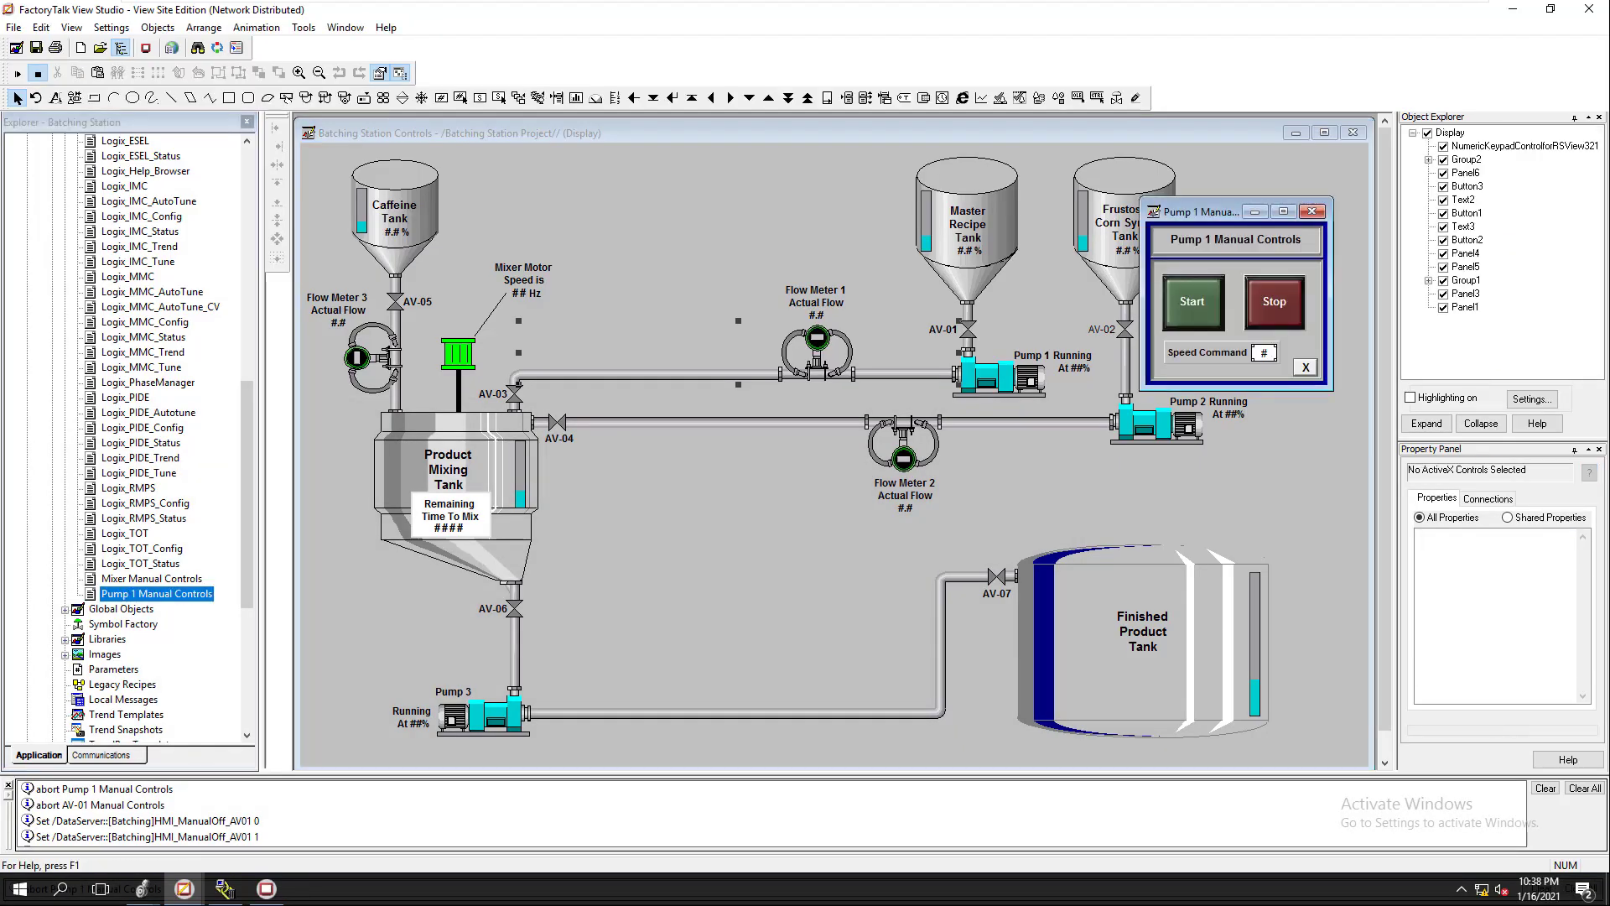
click(1192, 301)
right_click(1194, 302)
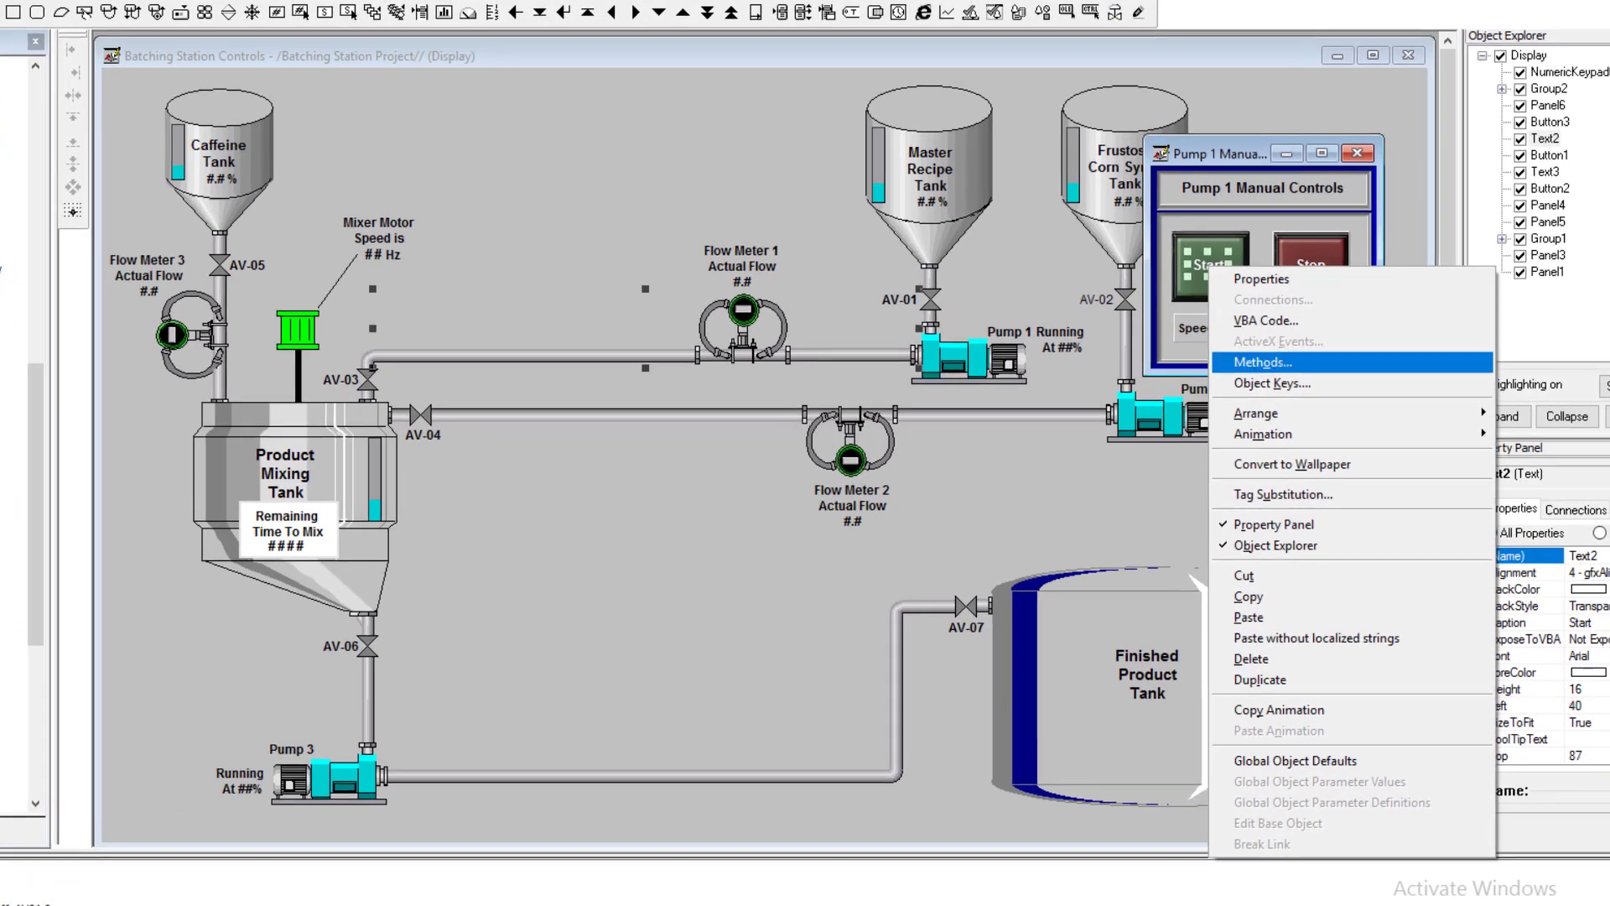
mouse_move(1264, 434)
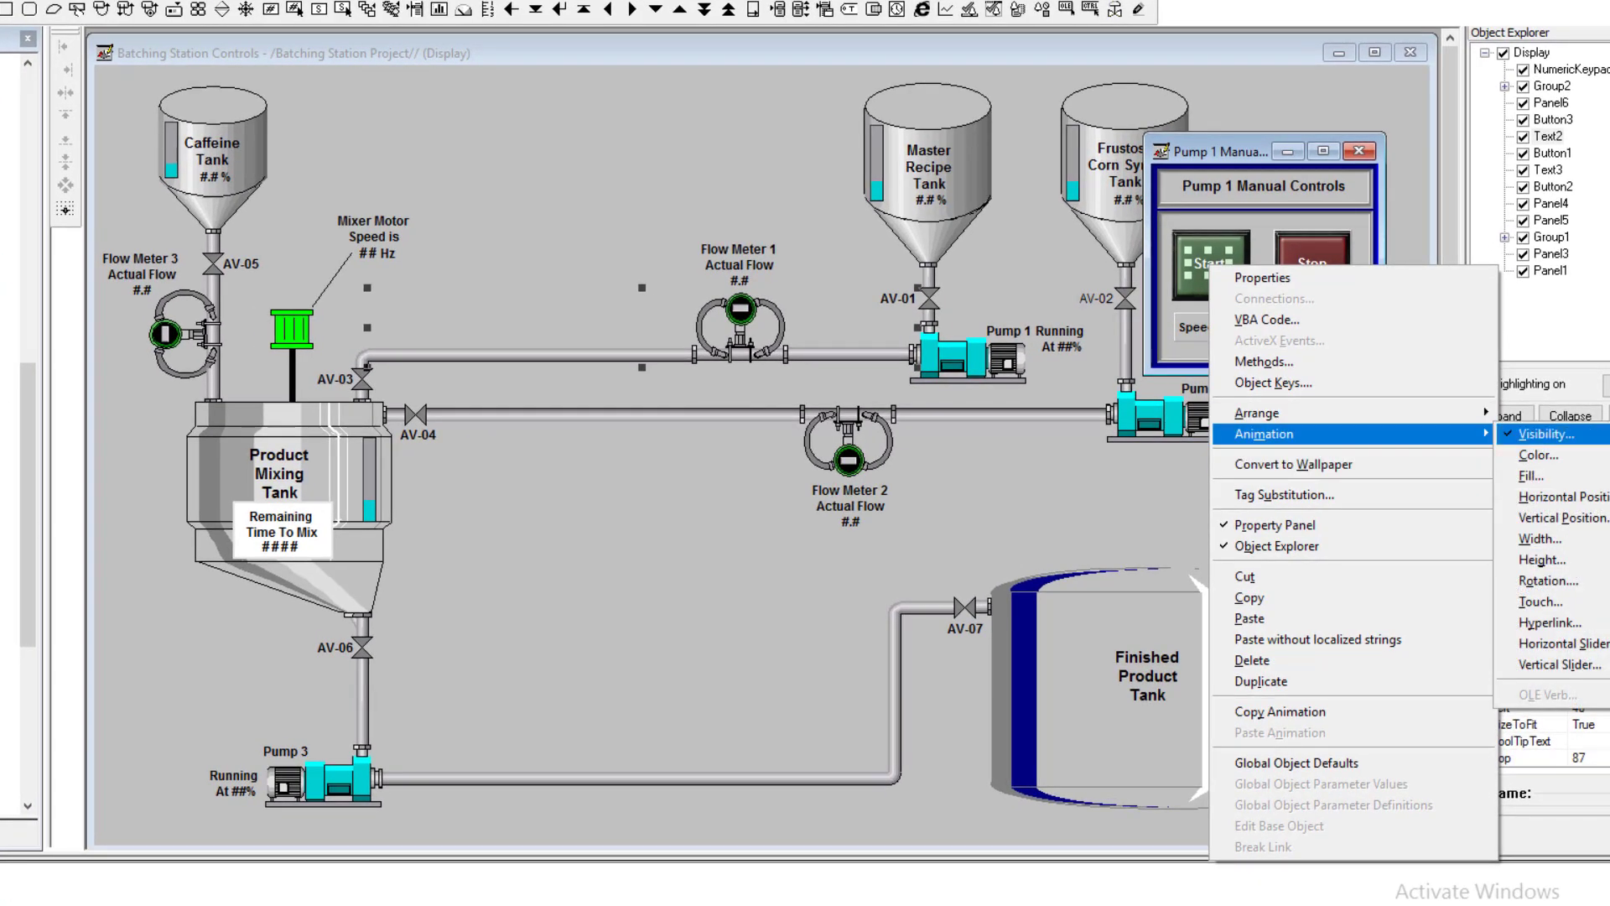
click(1546, 434)
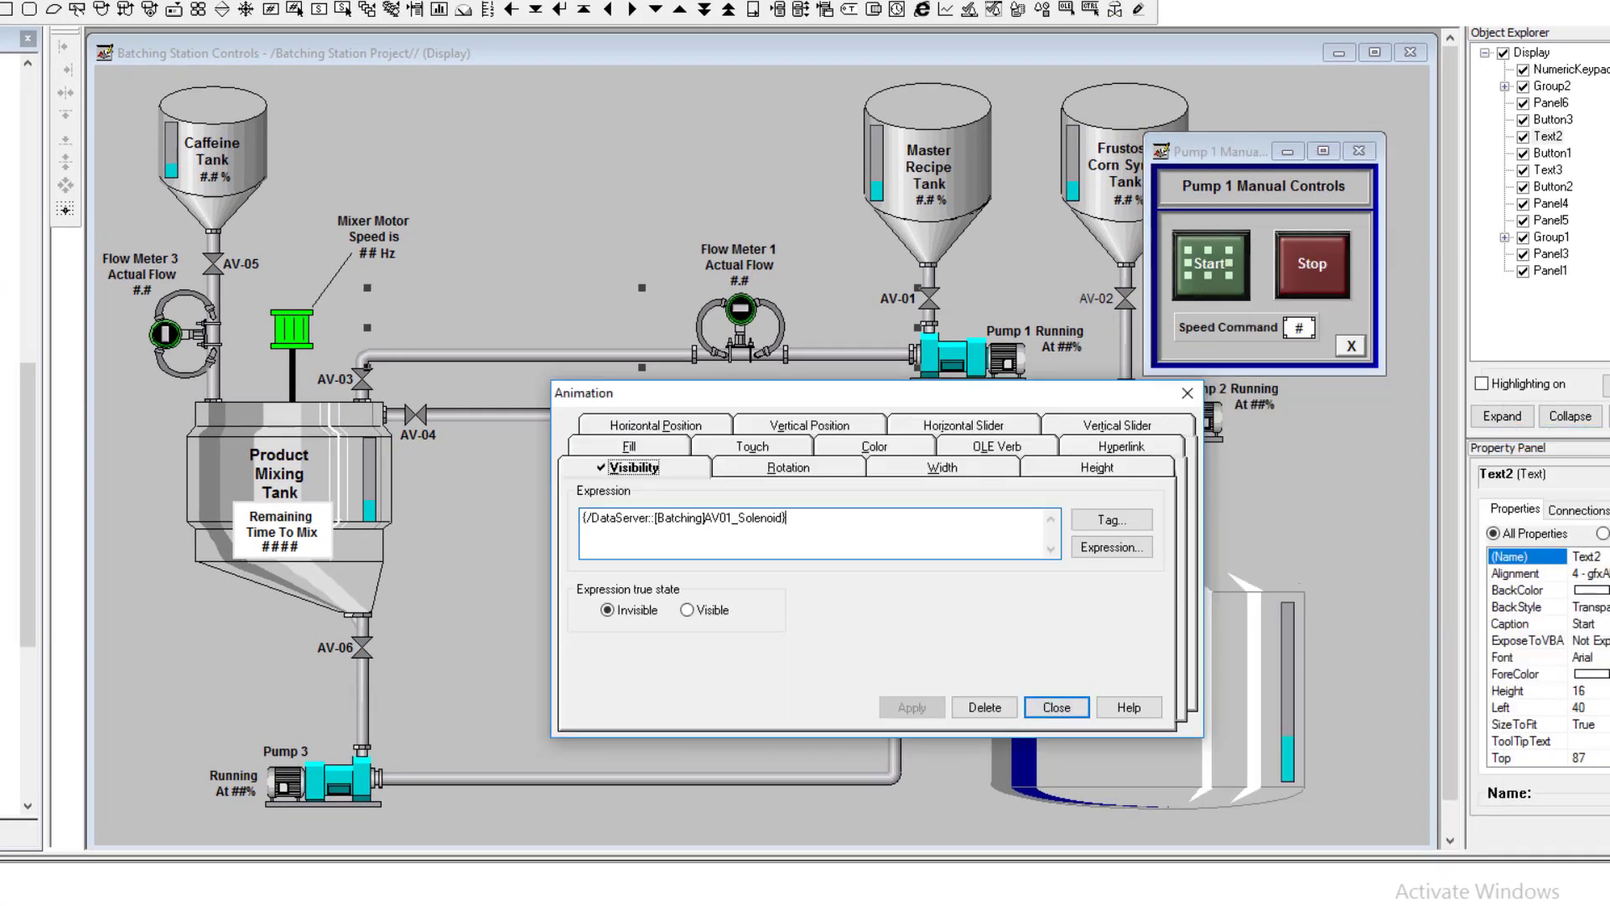
drag(786, 518, 581, 518)
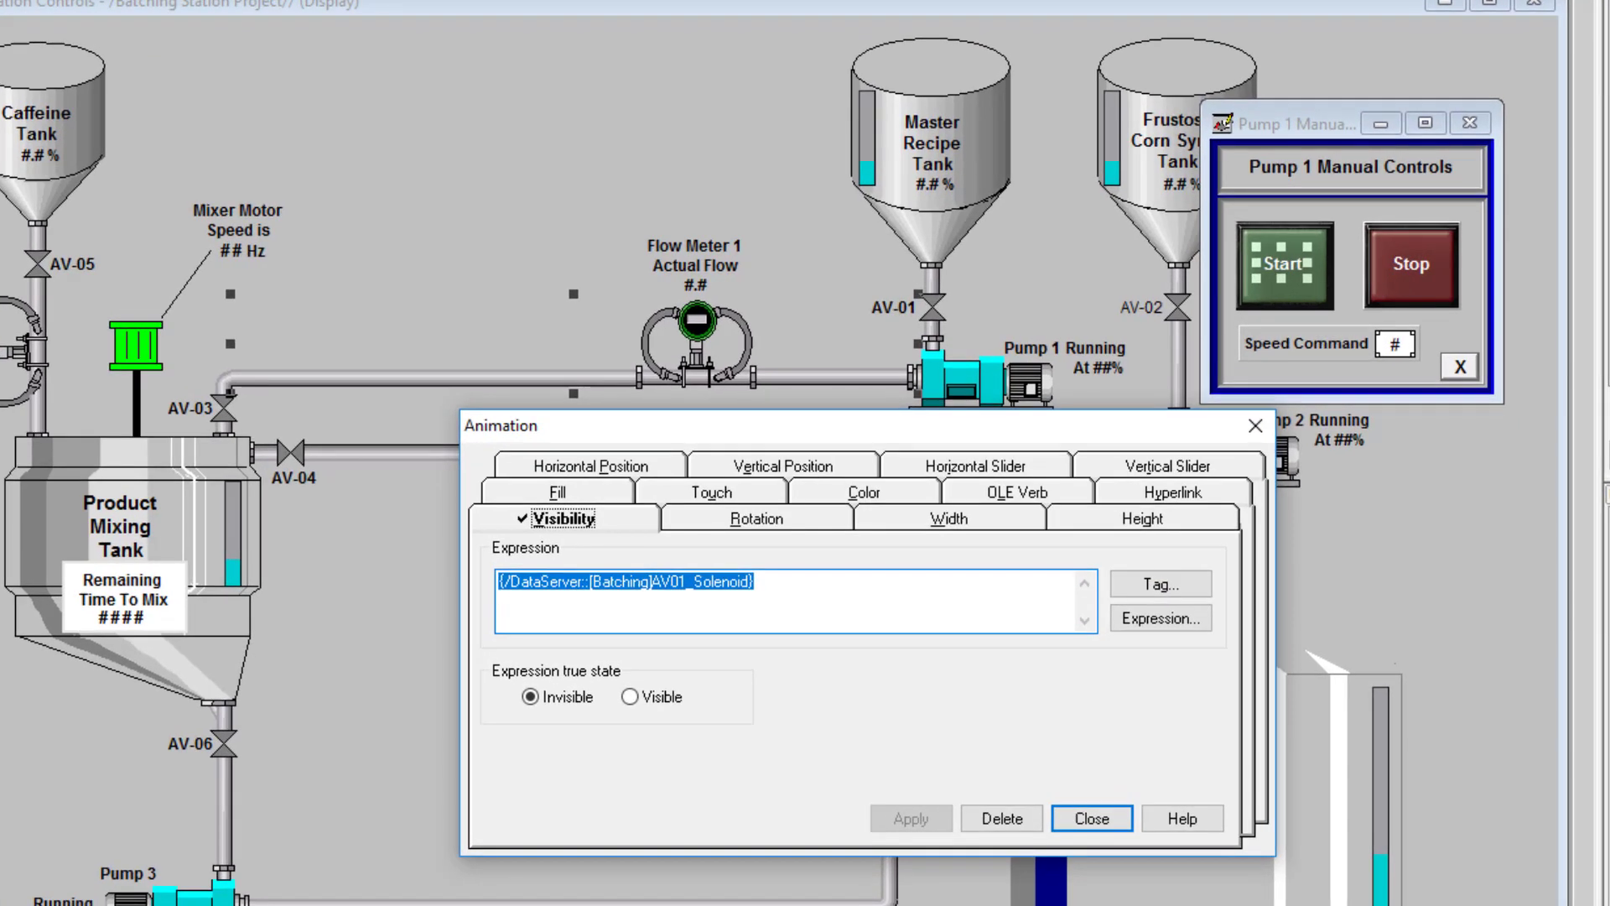
key(Delete)
- Assign the tag Pump1_MAJ.IP to the Start label's visibility expression, apply it and close the animation settings
click(1161, 584)
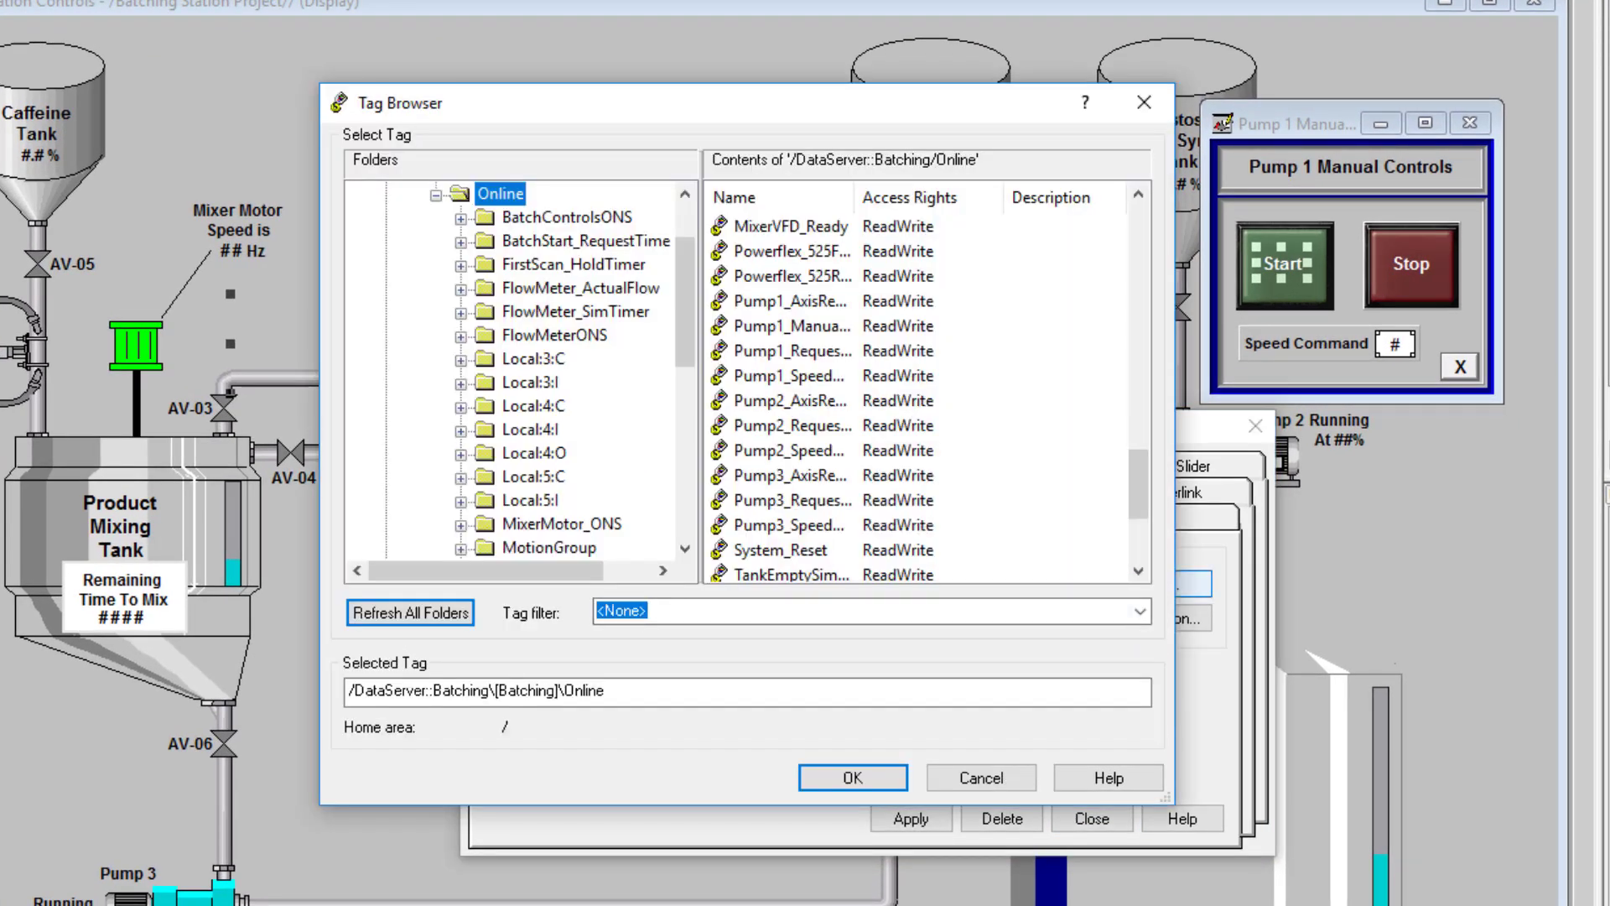
scroll(520, 369, down, 5)
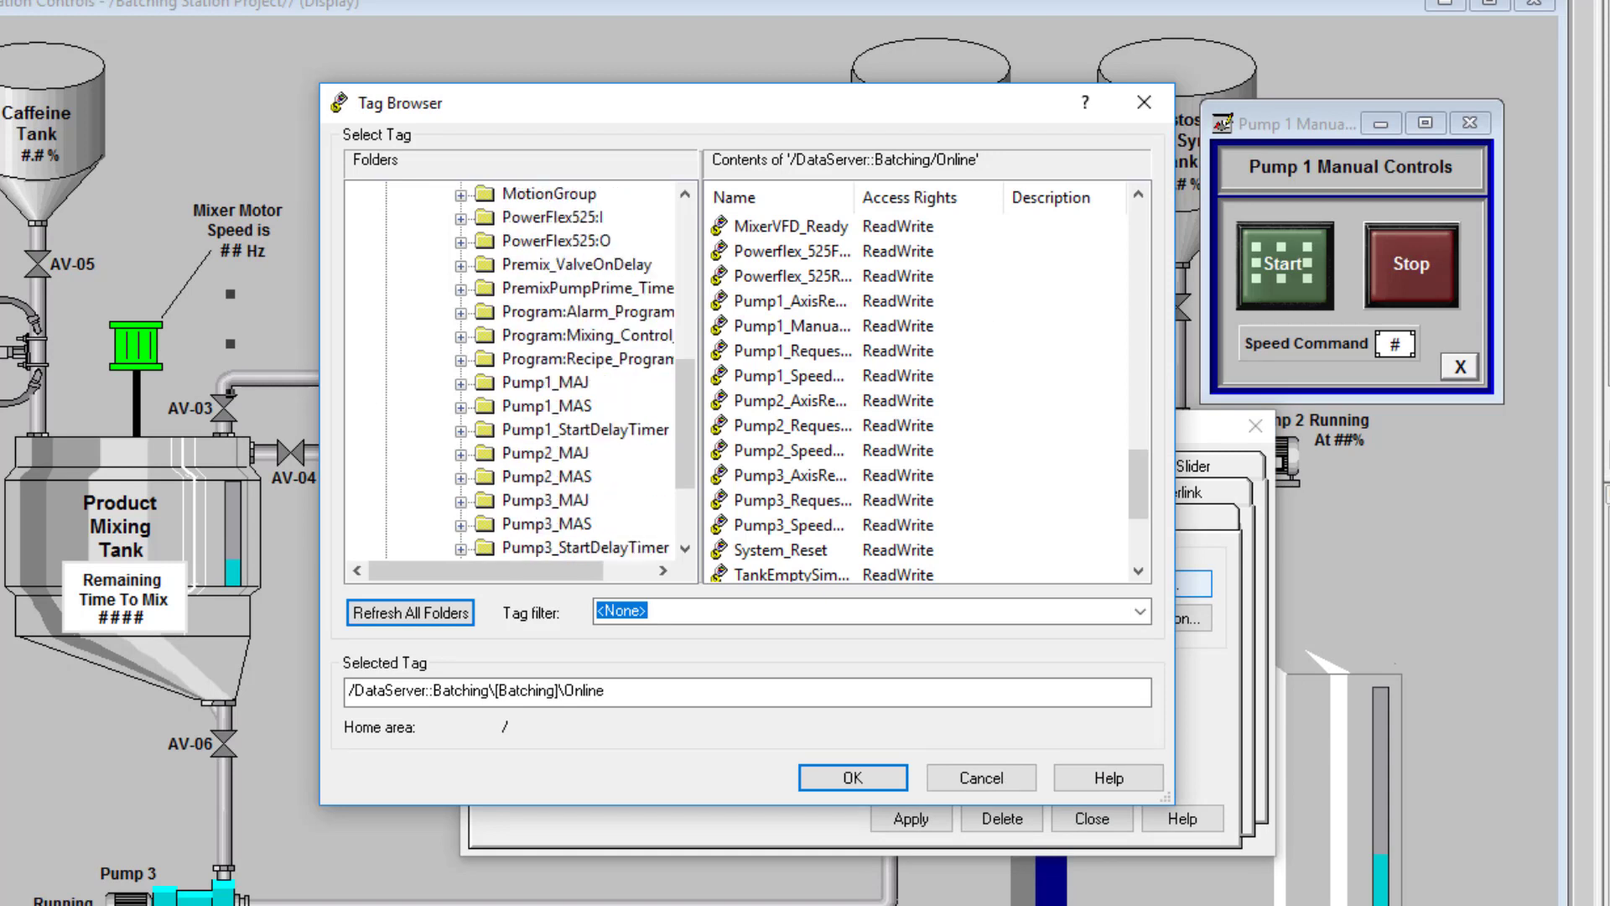
click(545, 453)
click(545, 382)
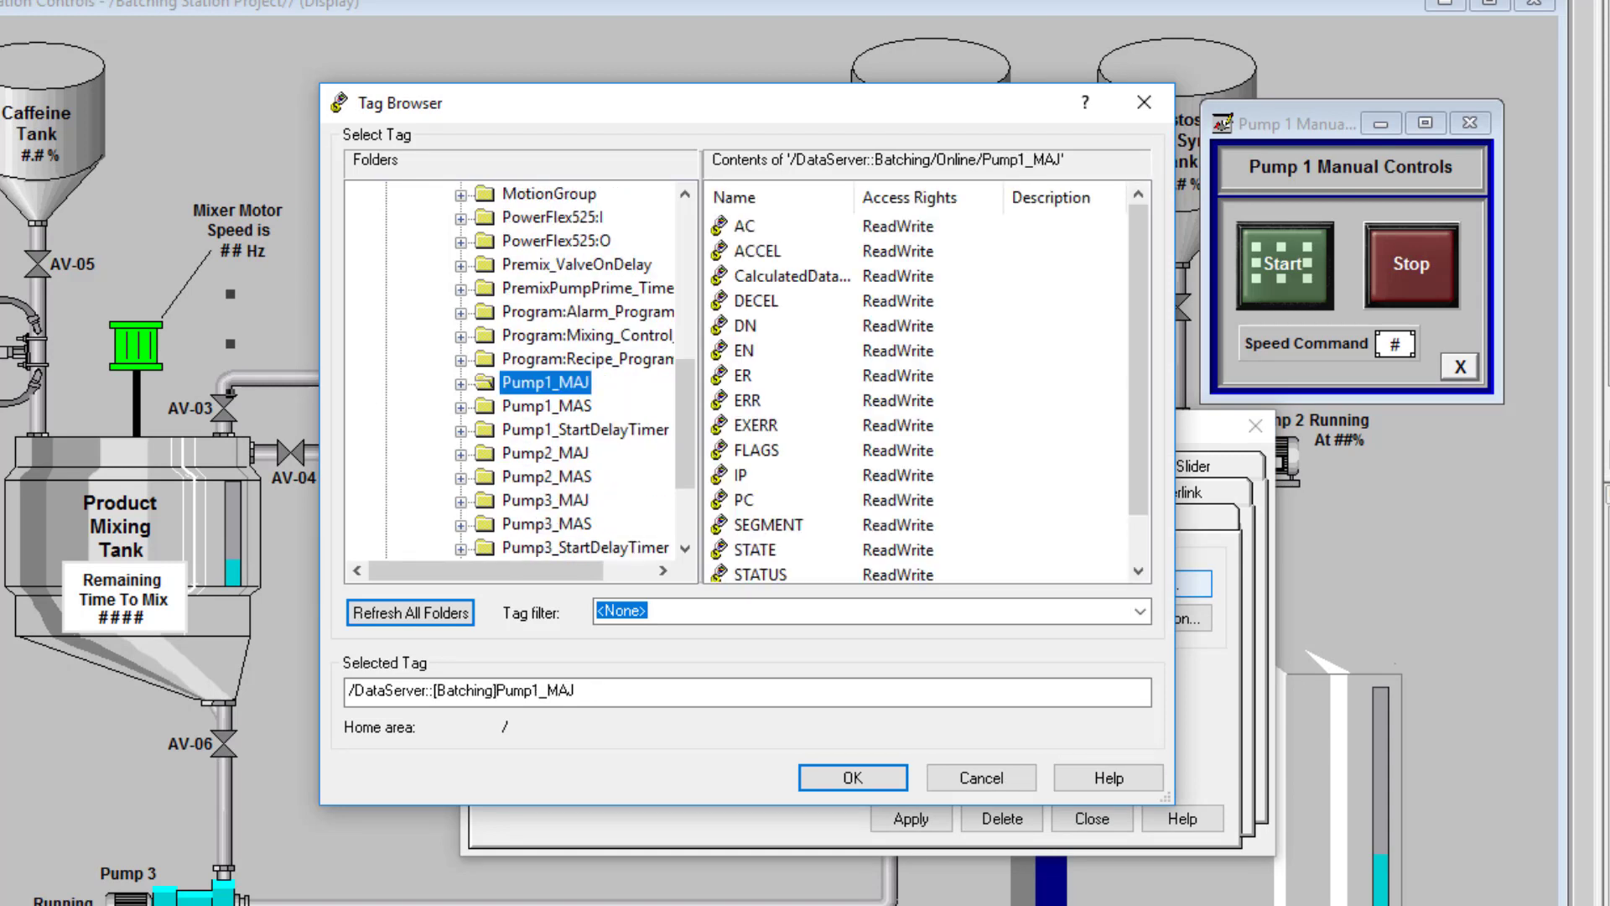
click(740, 475)
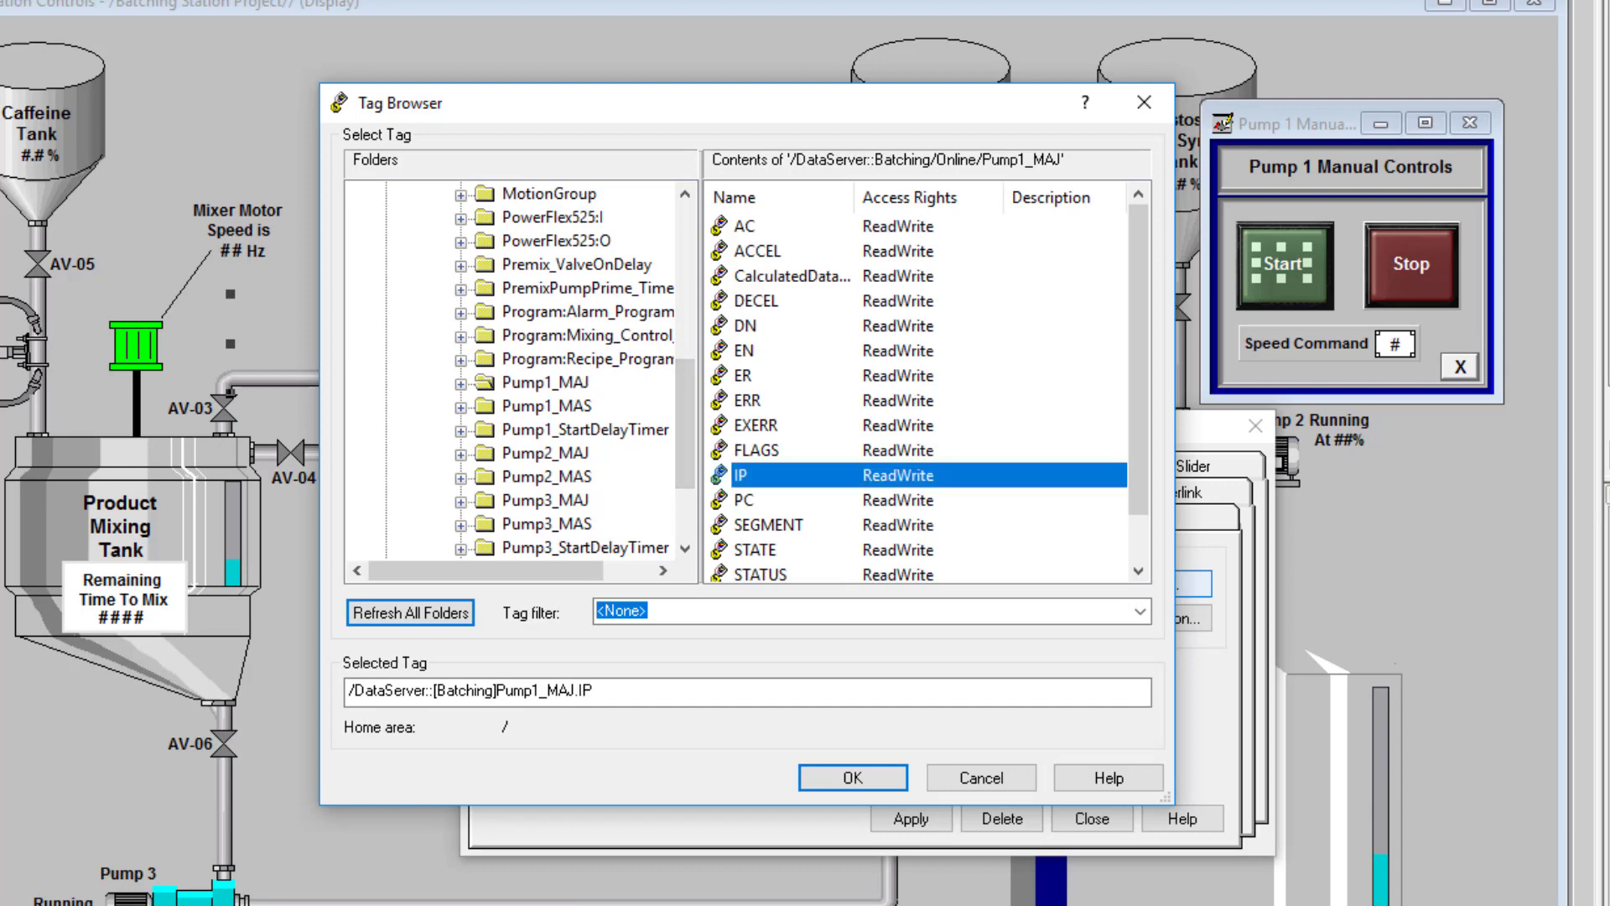
click(852, 777)
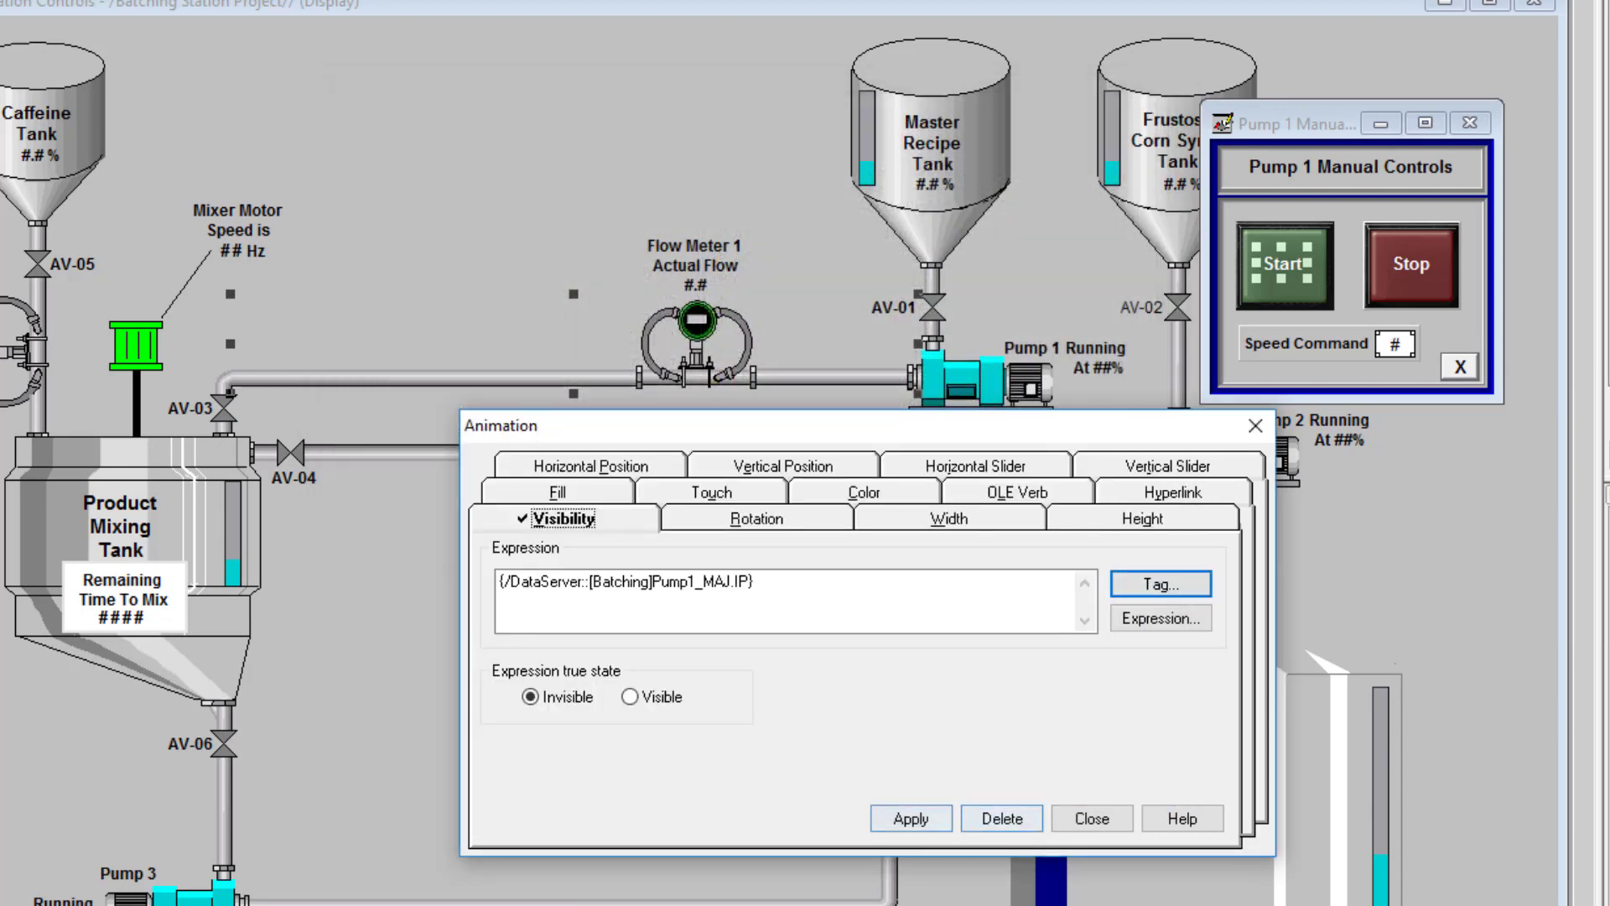
click(910, 818)
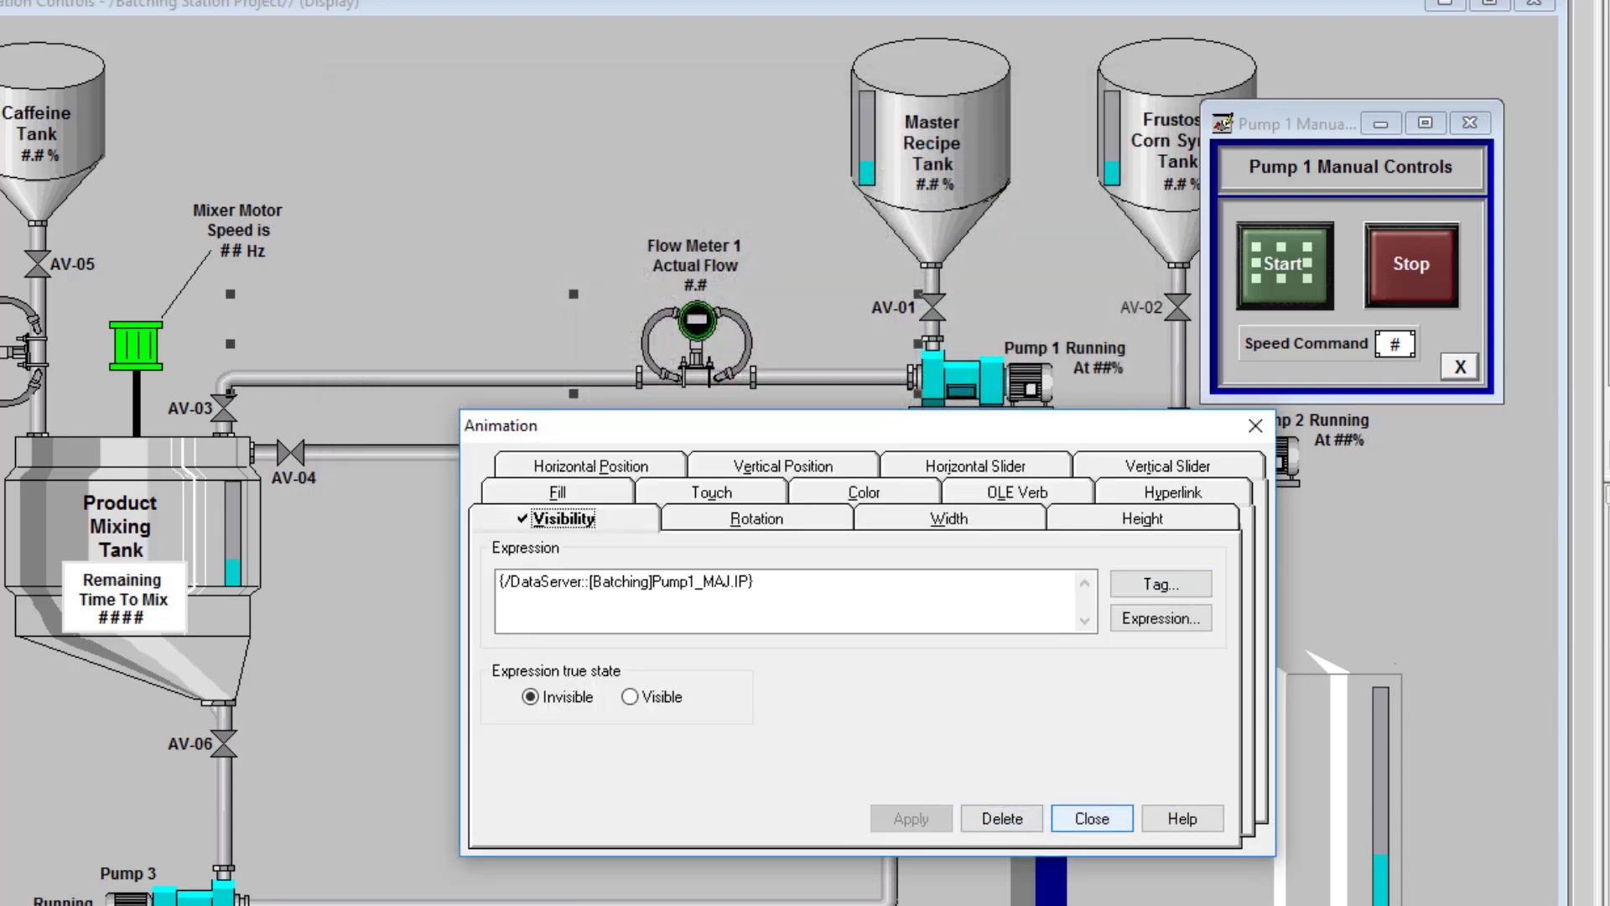
click(1091, 817)
- Open the Stop label's visibility animation and clear its AV-01 tag expression
click(1418, 267)
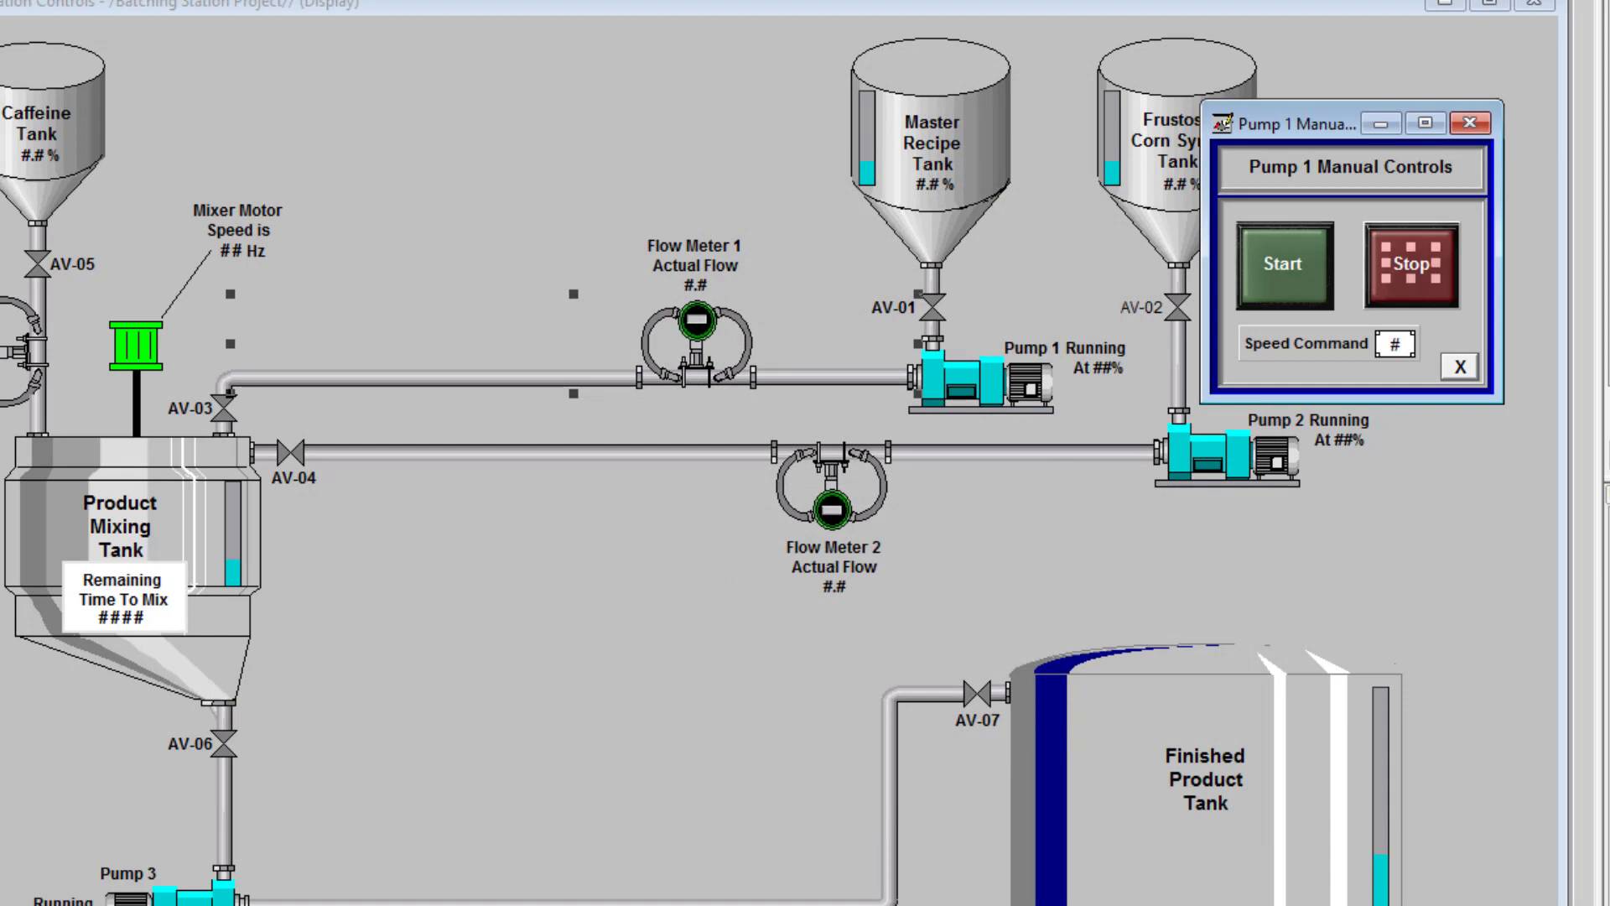
right_click(1419, 267)
mouse_move(1486, 476)
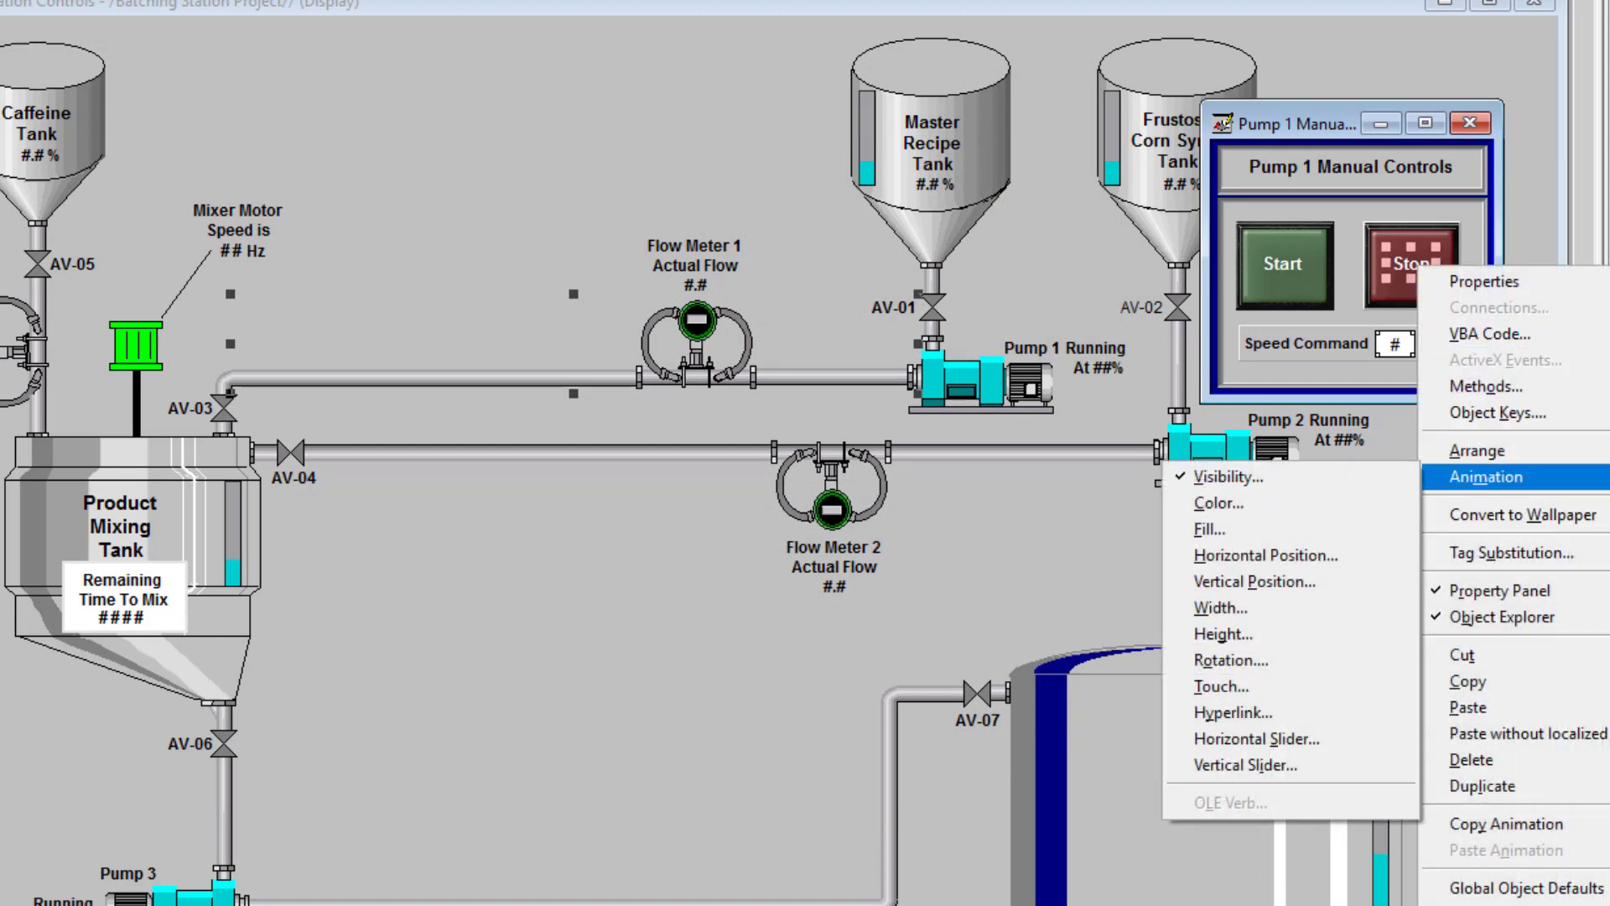
click(1228, 476)
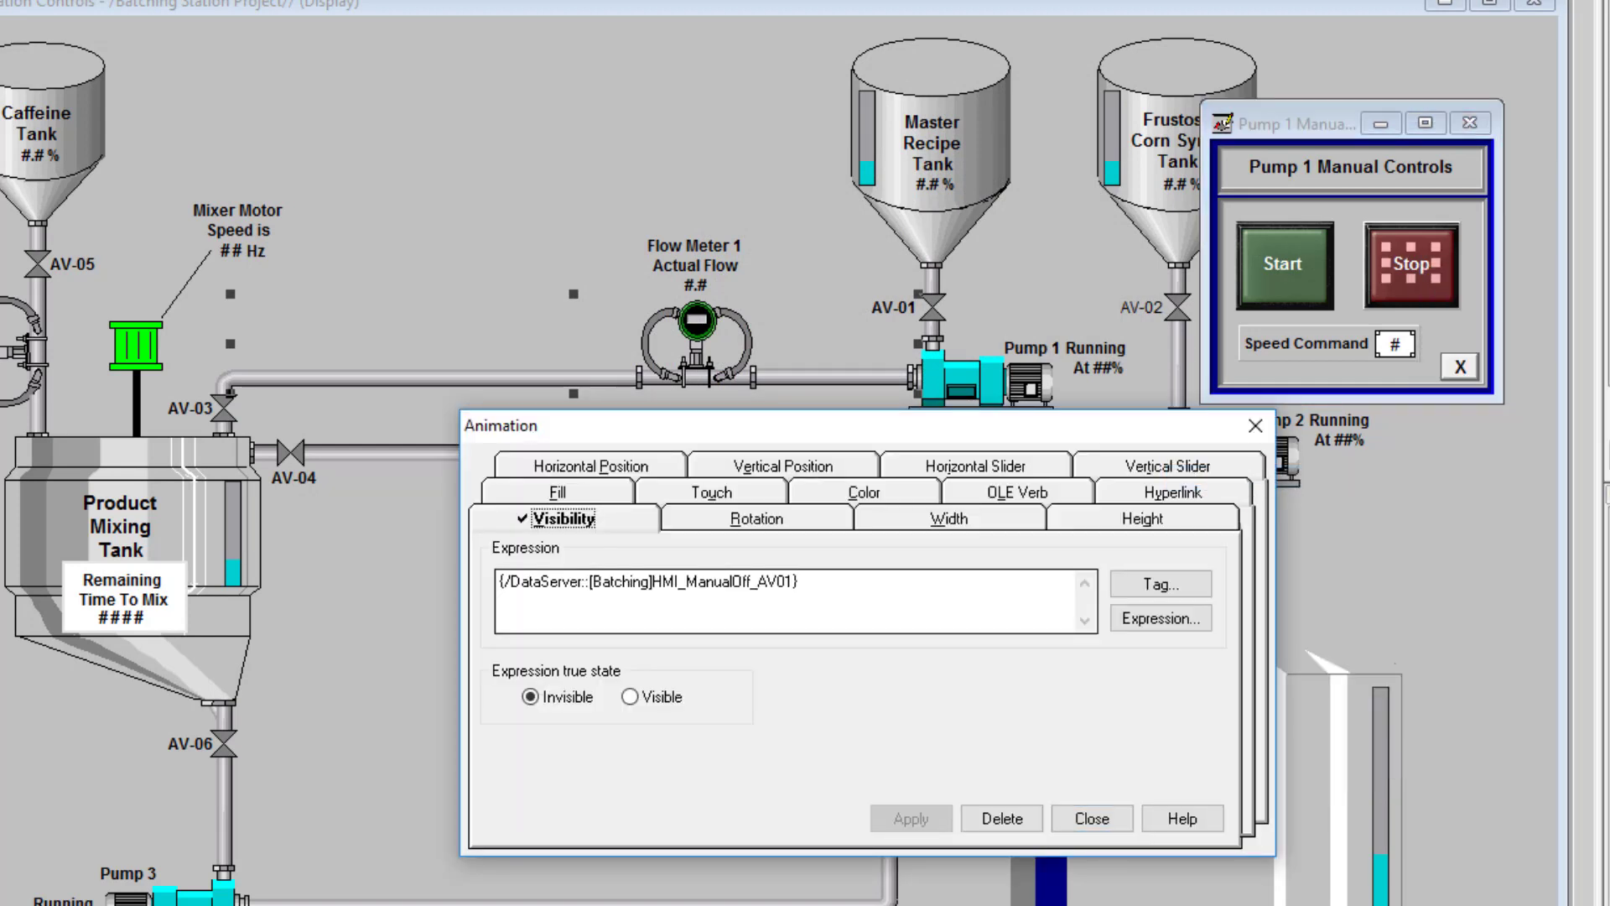
drag(798, 581, 510, 581)
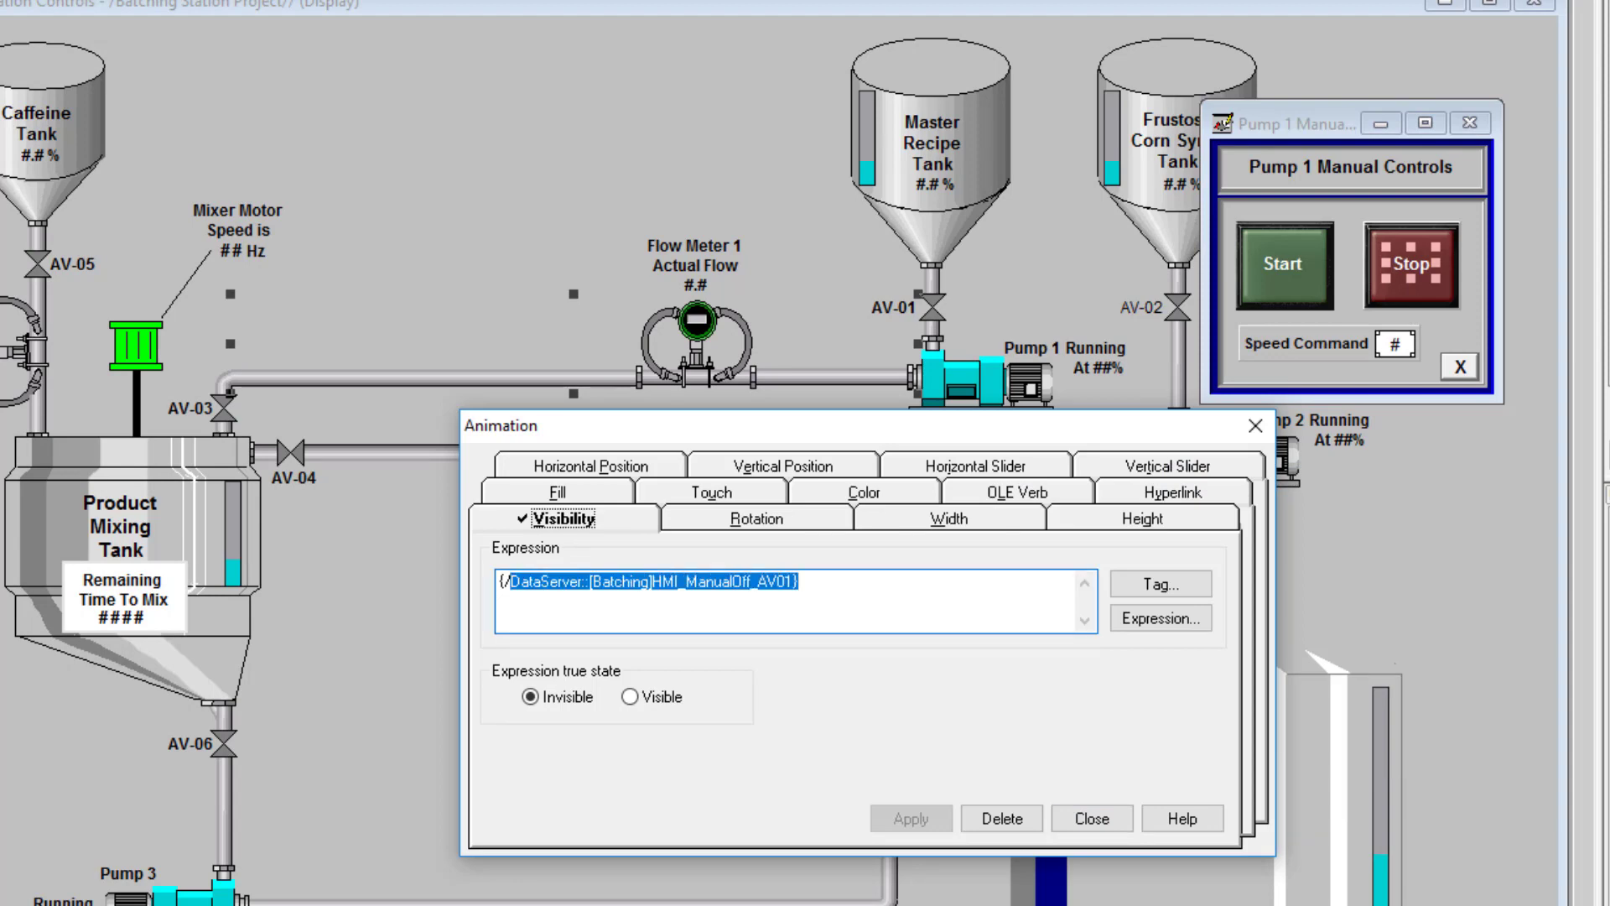
key(BackSpace)
key(BackSpace)
key(BackSpace)
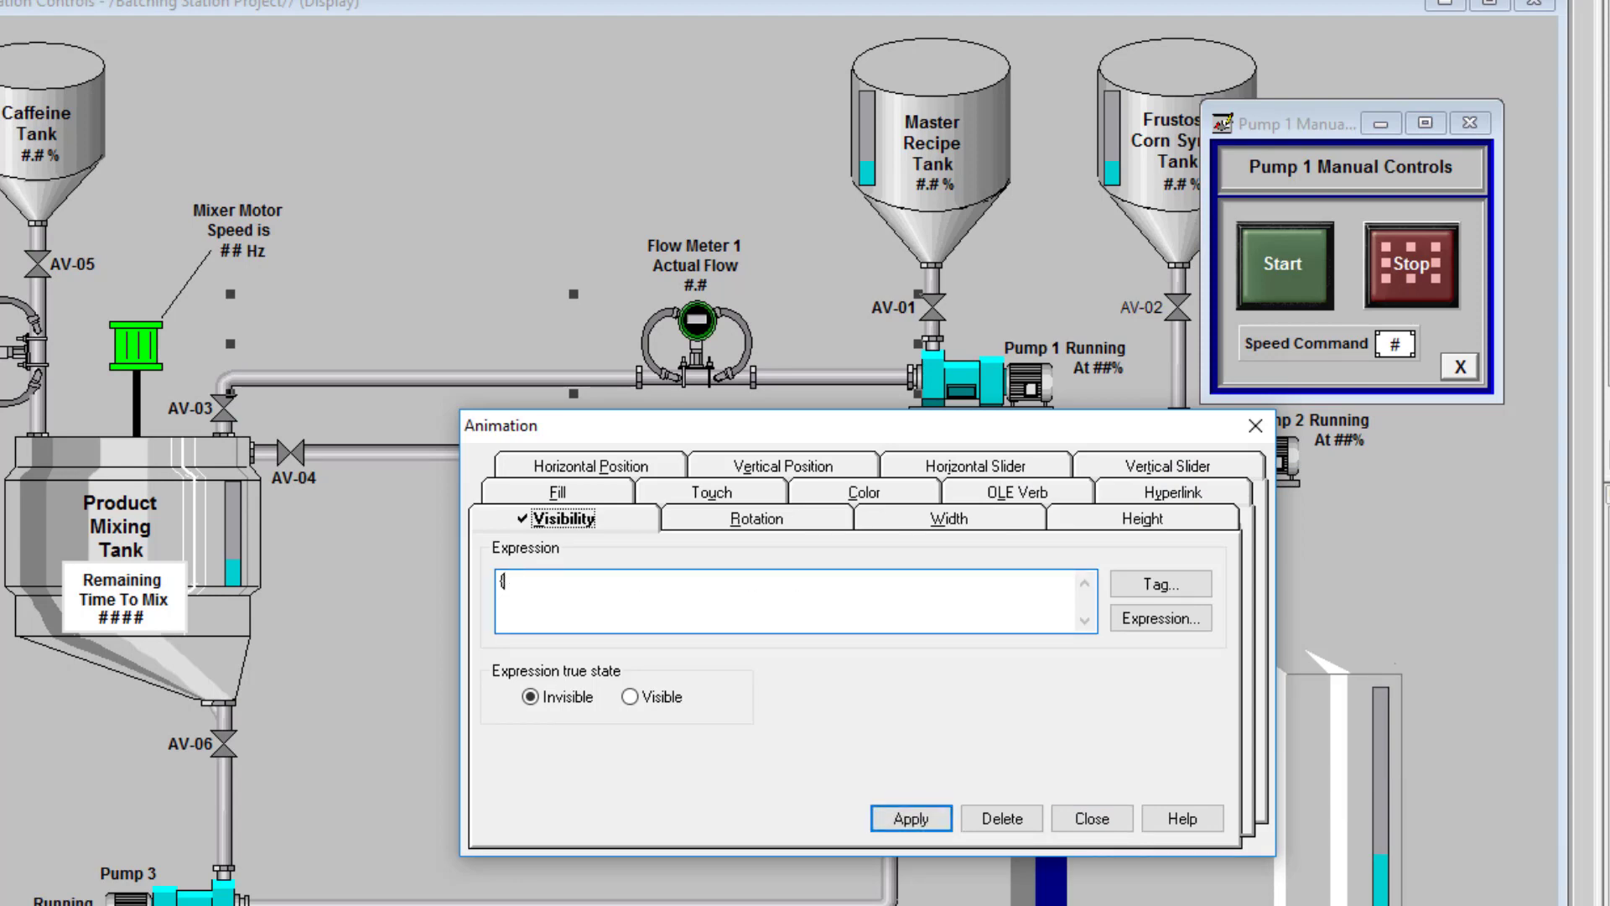
- Assign the tag HMI_ManualOff_Pump1 to the Stop label's visibility expression, apply it and close the animation settings
click(1160, 583)
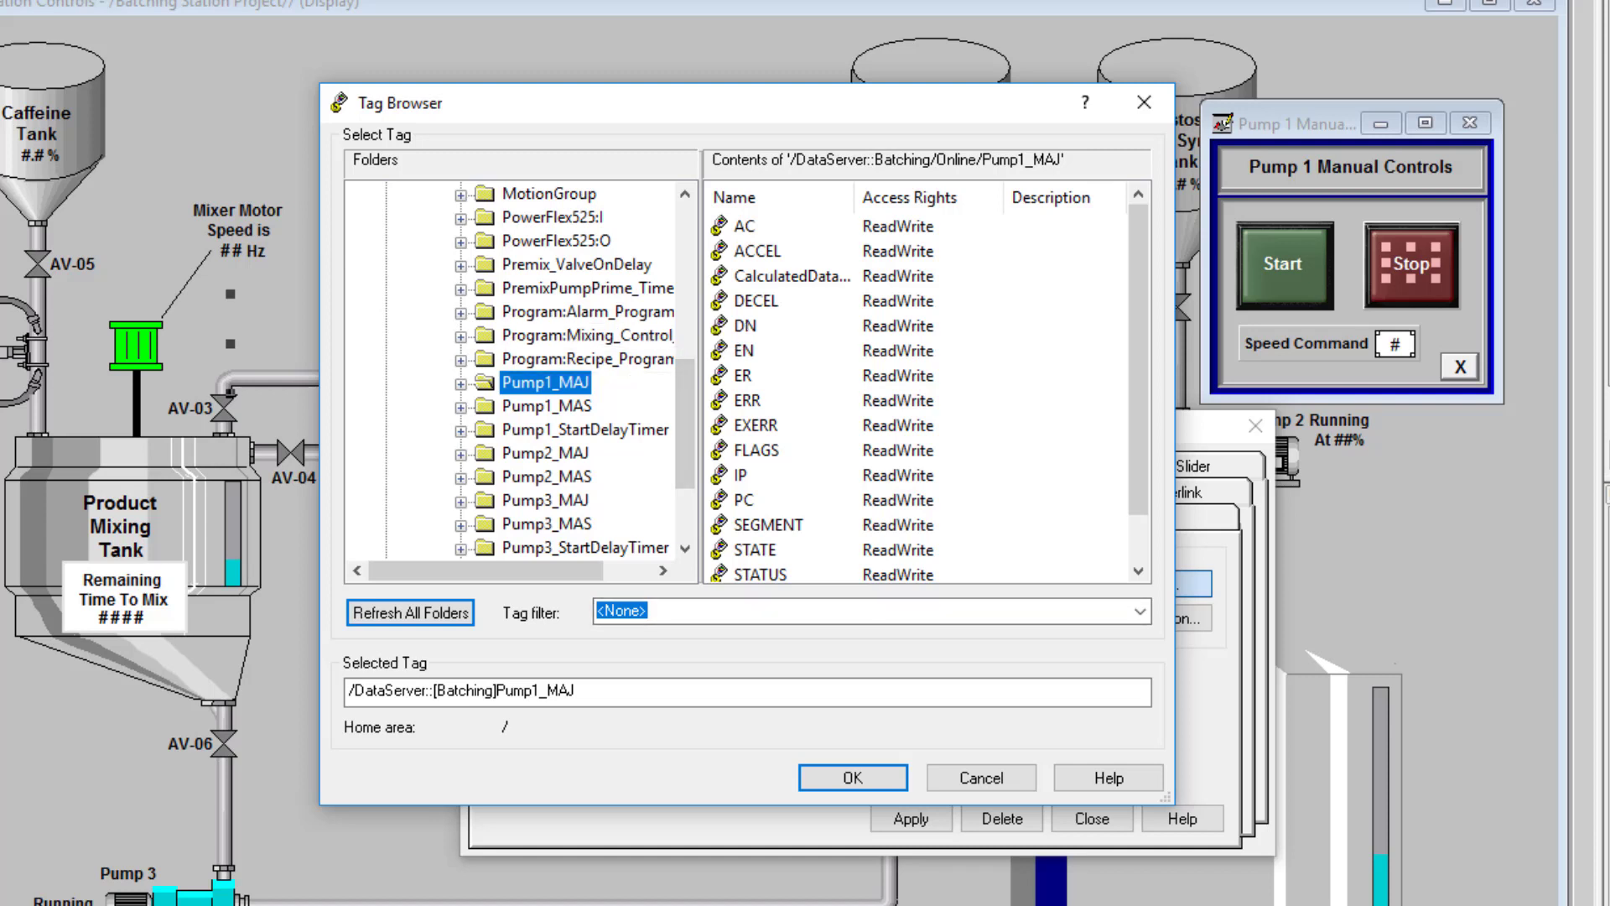
scroll(516, 368, up, 7)
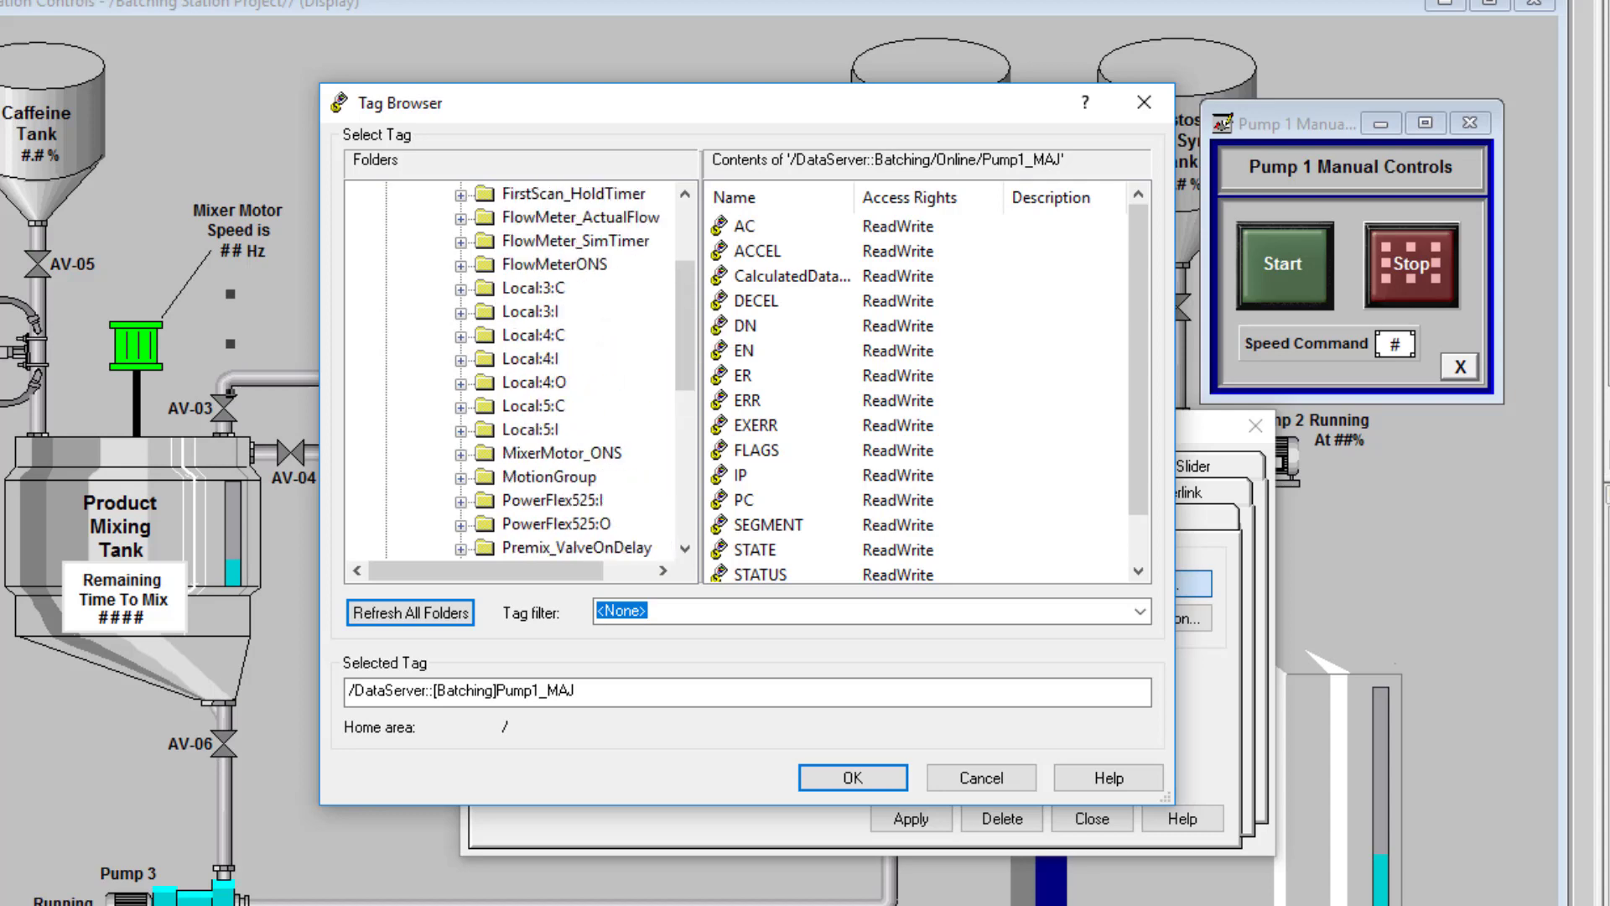
click(500, 288)
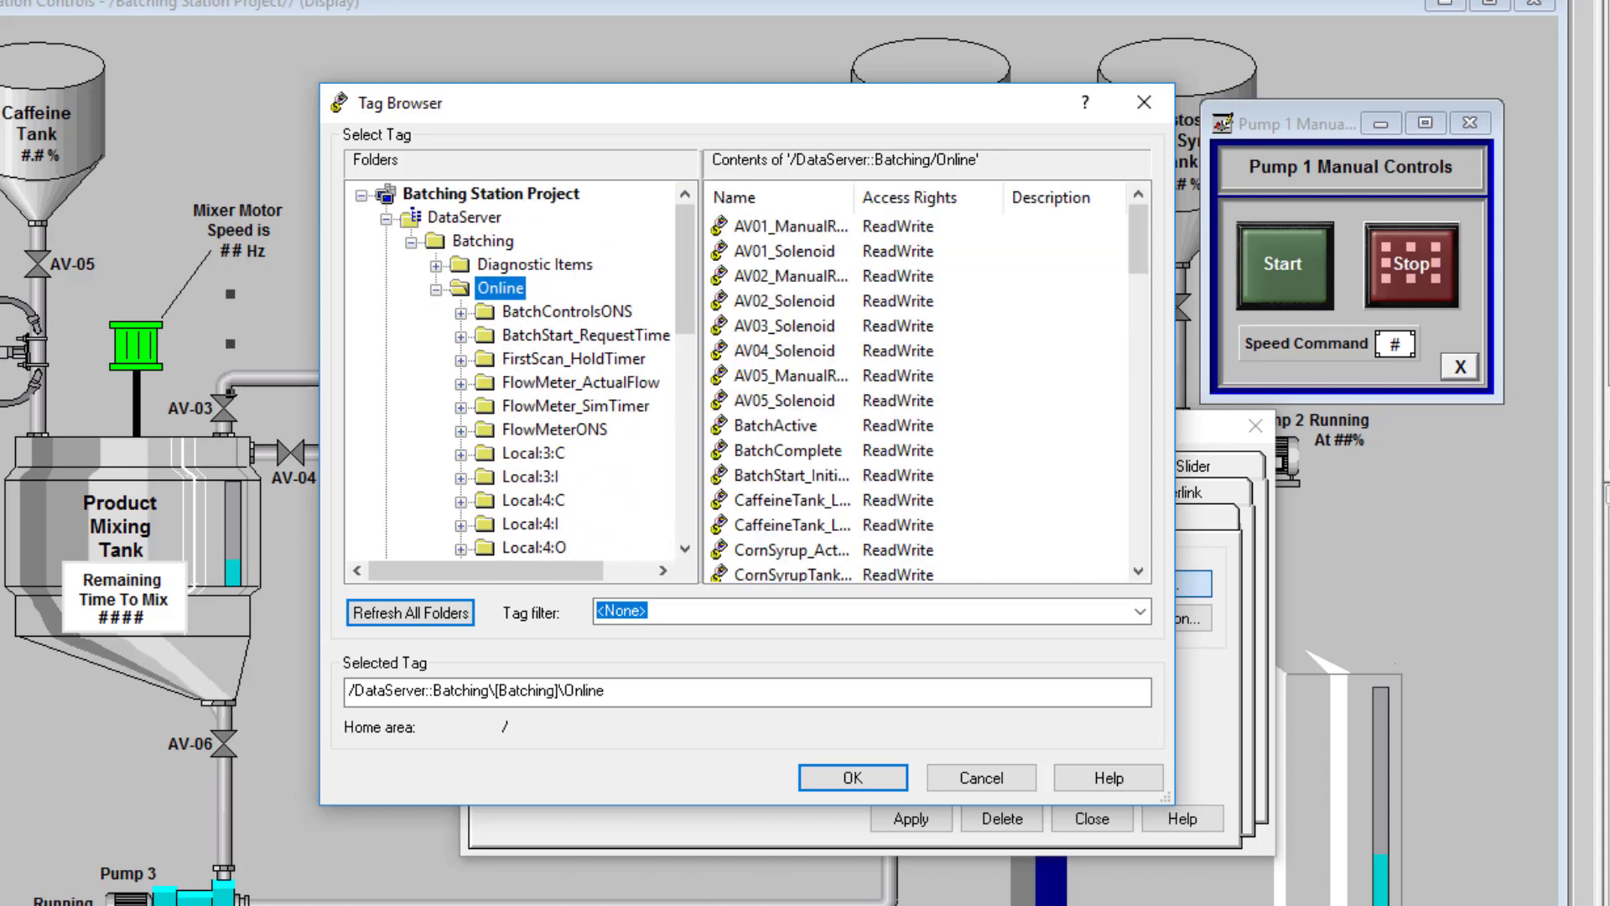
scroll(914, 394, down, 3)
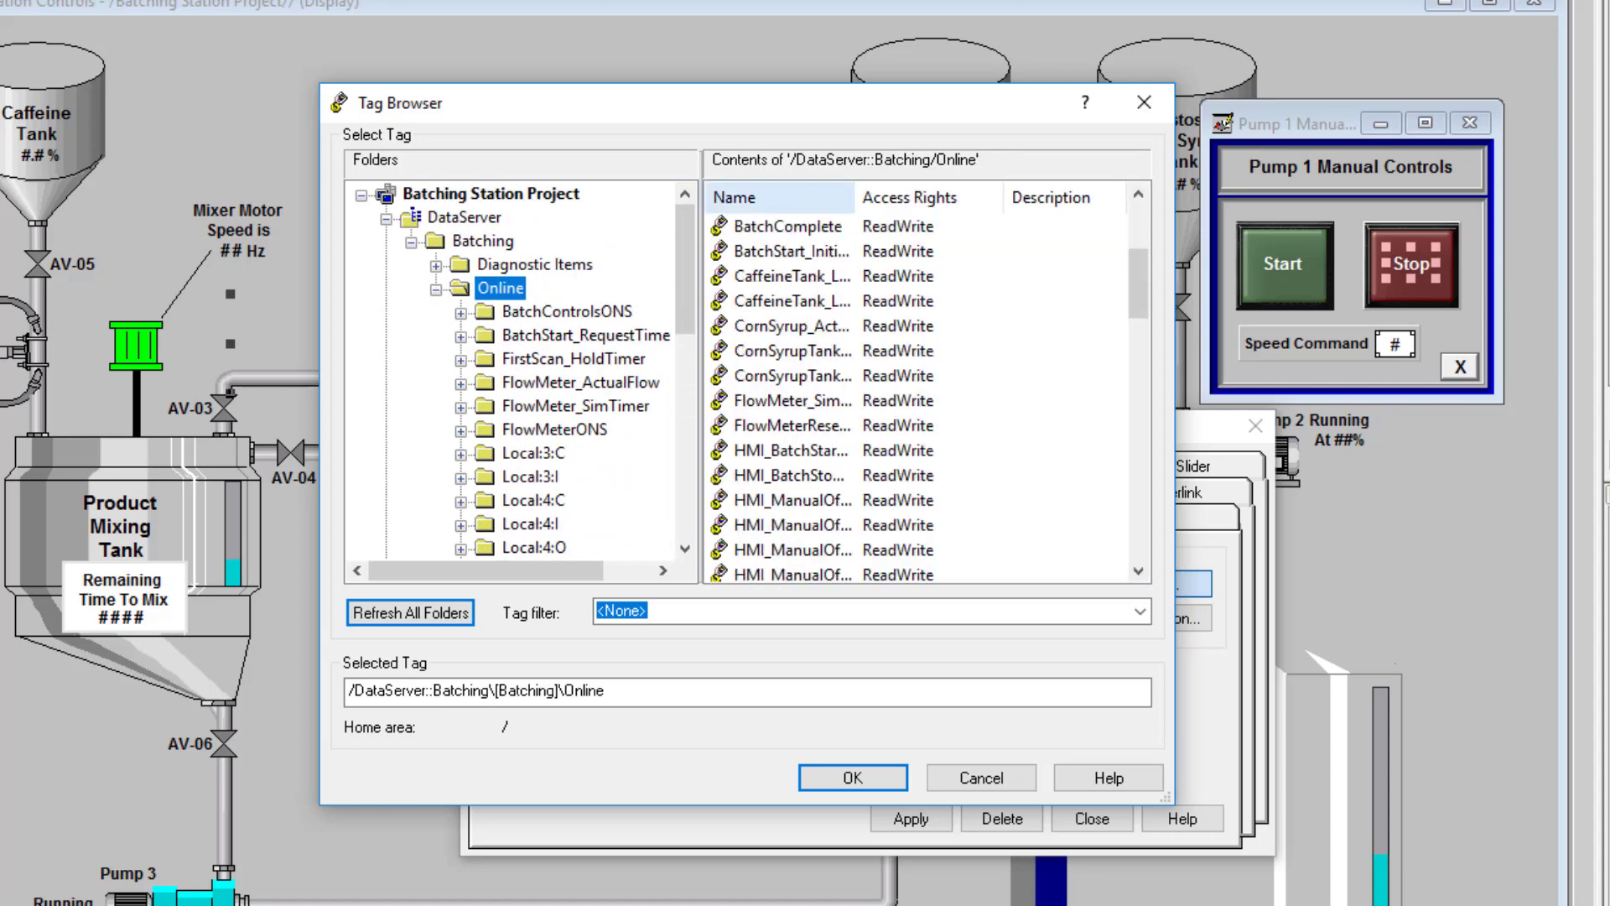
drag(854, 197, 1012, 197)
scroll(914, 386, down, 2)
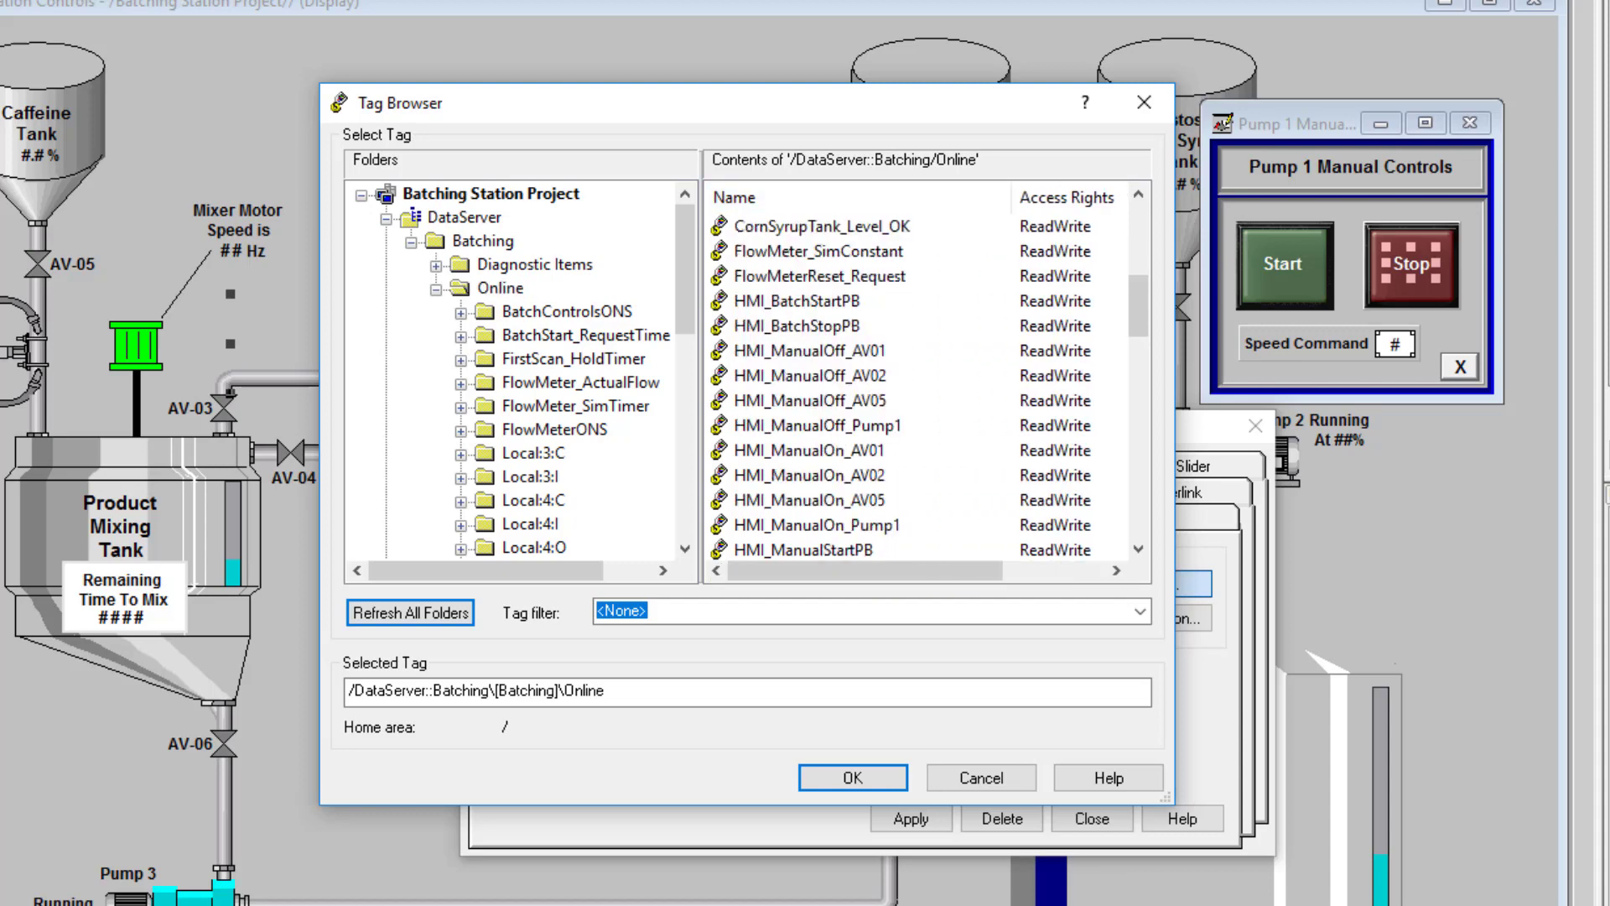
scroll(922, 386, down, 1)
click(816, 351)
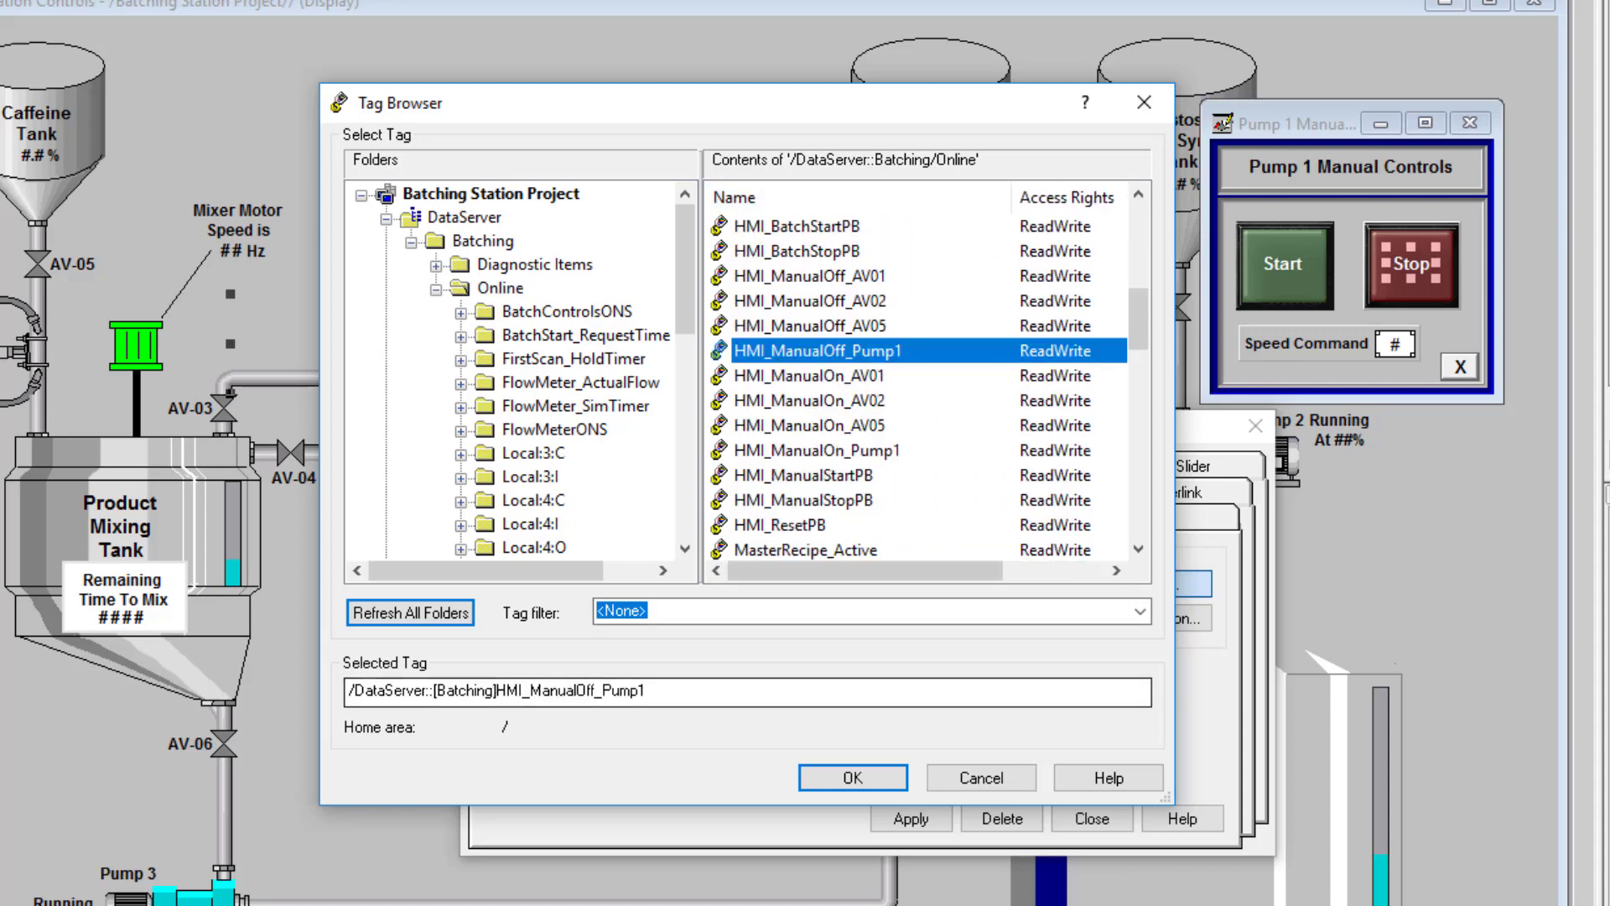
click(851, 776)
click(910, 818)
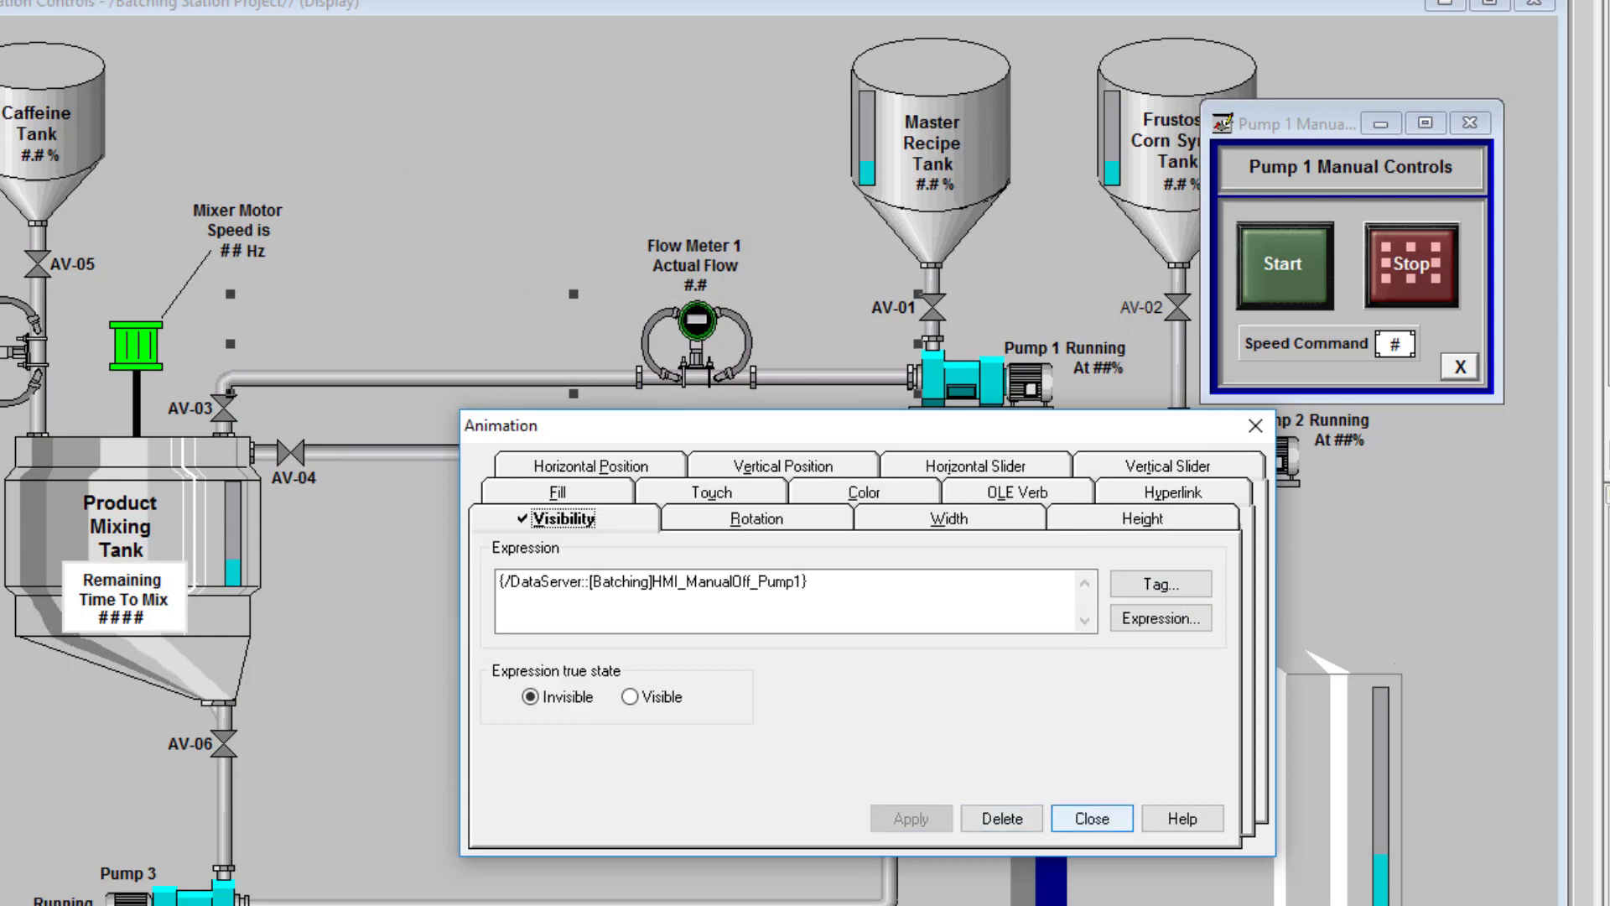
click(1091, 817)
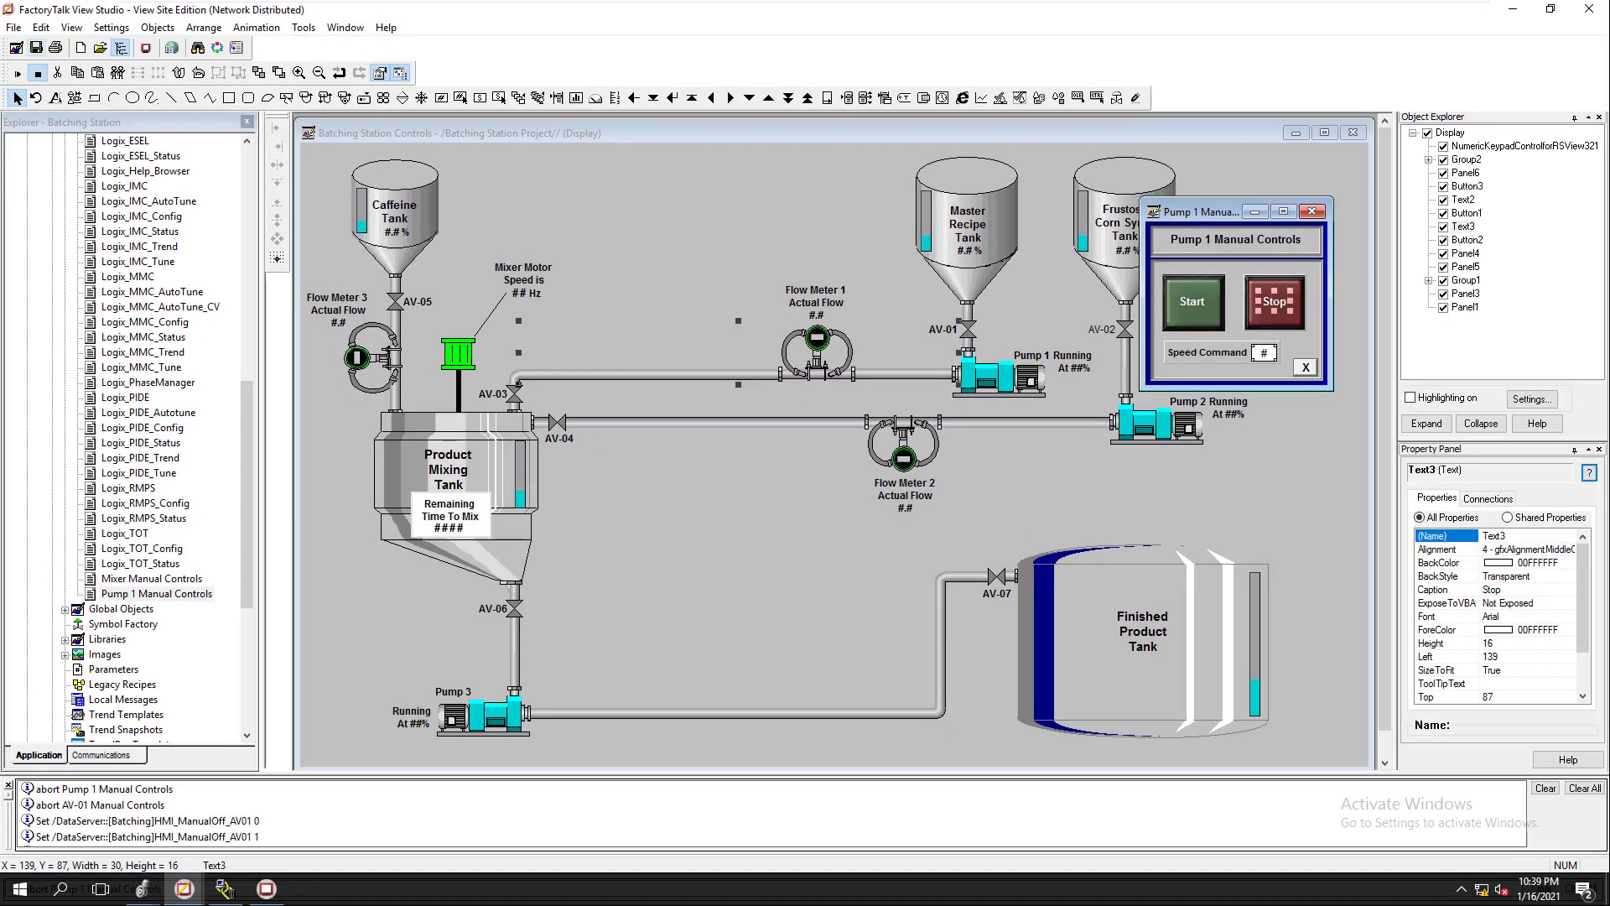
- Save the Pump 1 Manual Controls display, switch to the FactoryTalk View SE Client and open Pump 1's manual controls
click(36, 47)
click(265, 888)
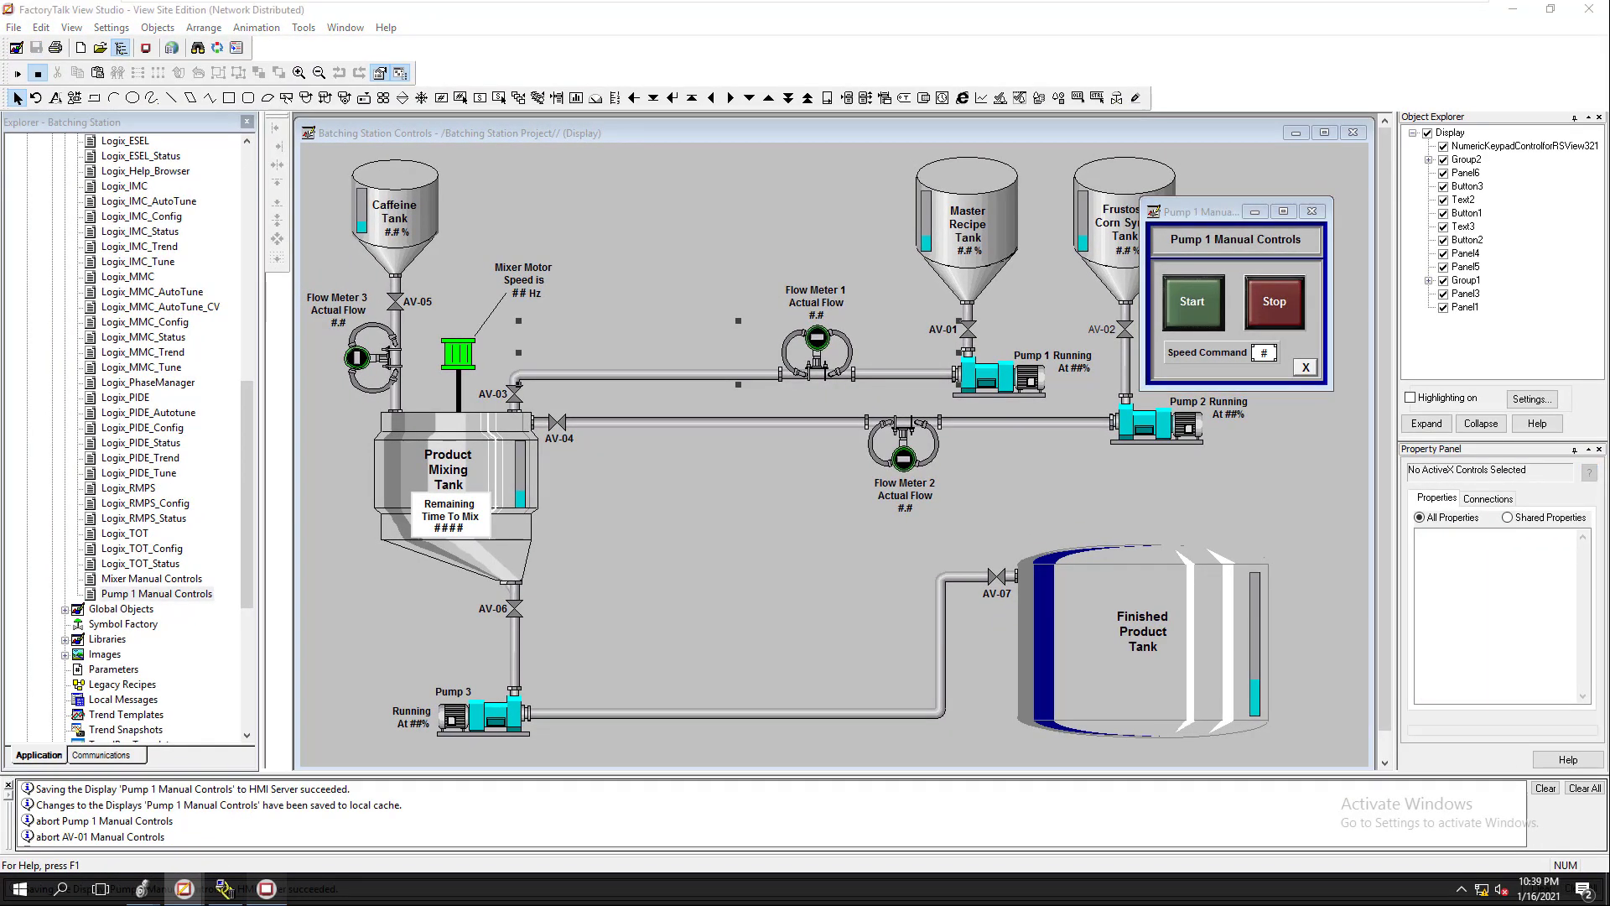
click(1052, 354)
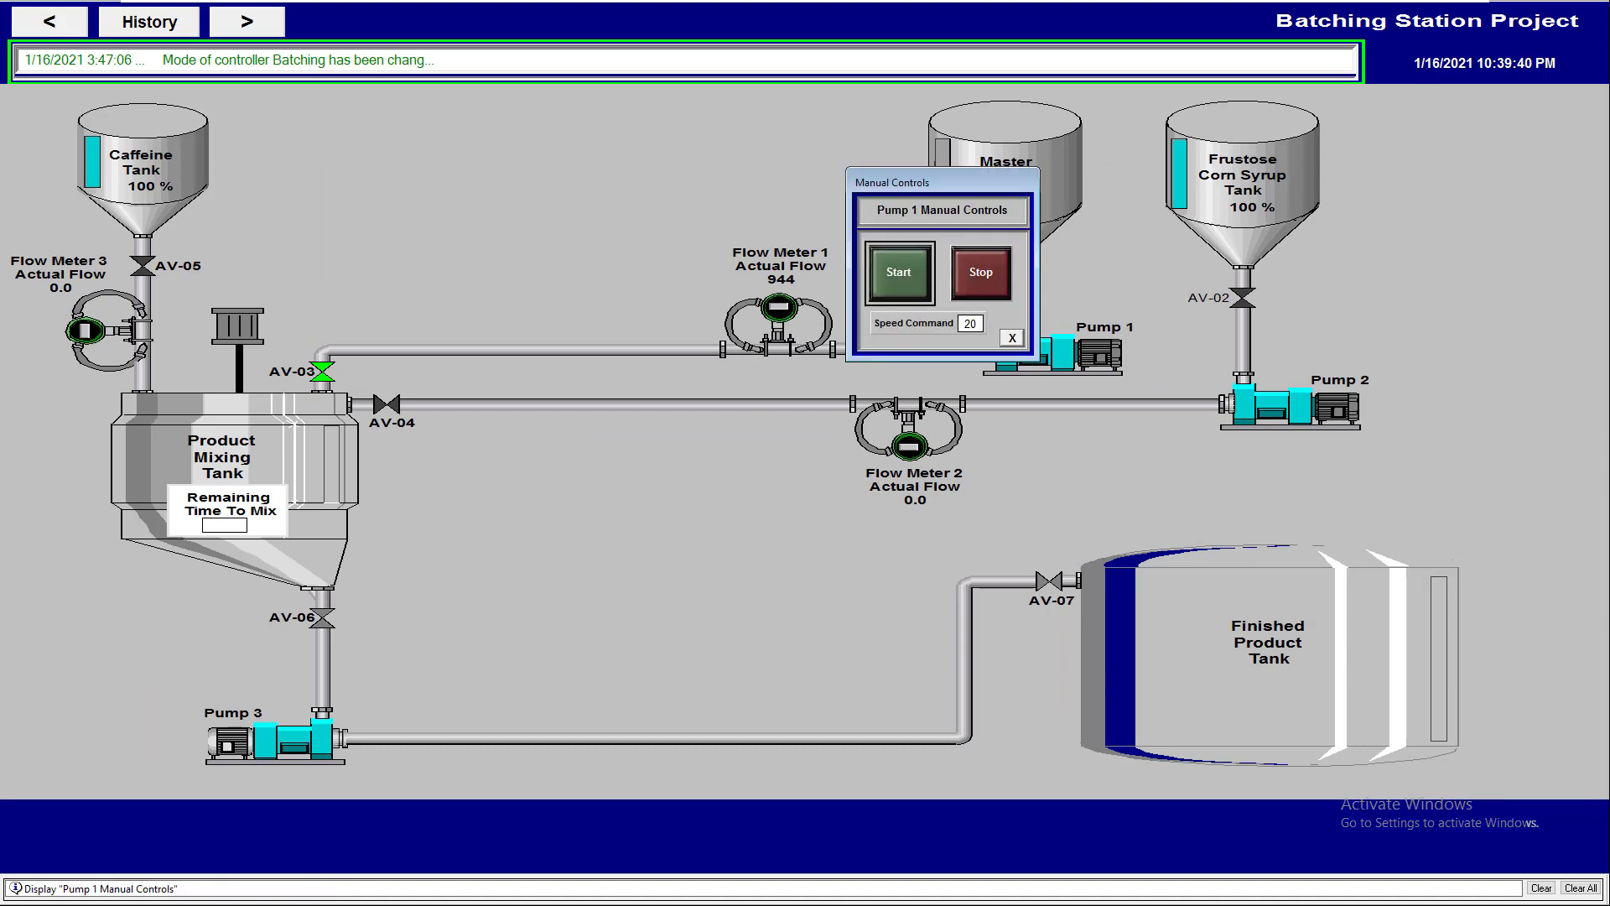
- Move the manual controls window clear of Pump 1 and start the pump, confirming the action
drag(941, 181, 696, 393)
click(653, 483)
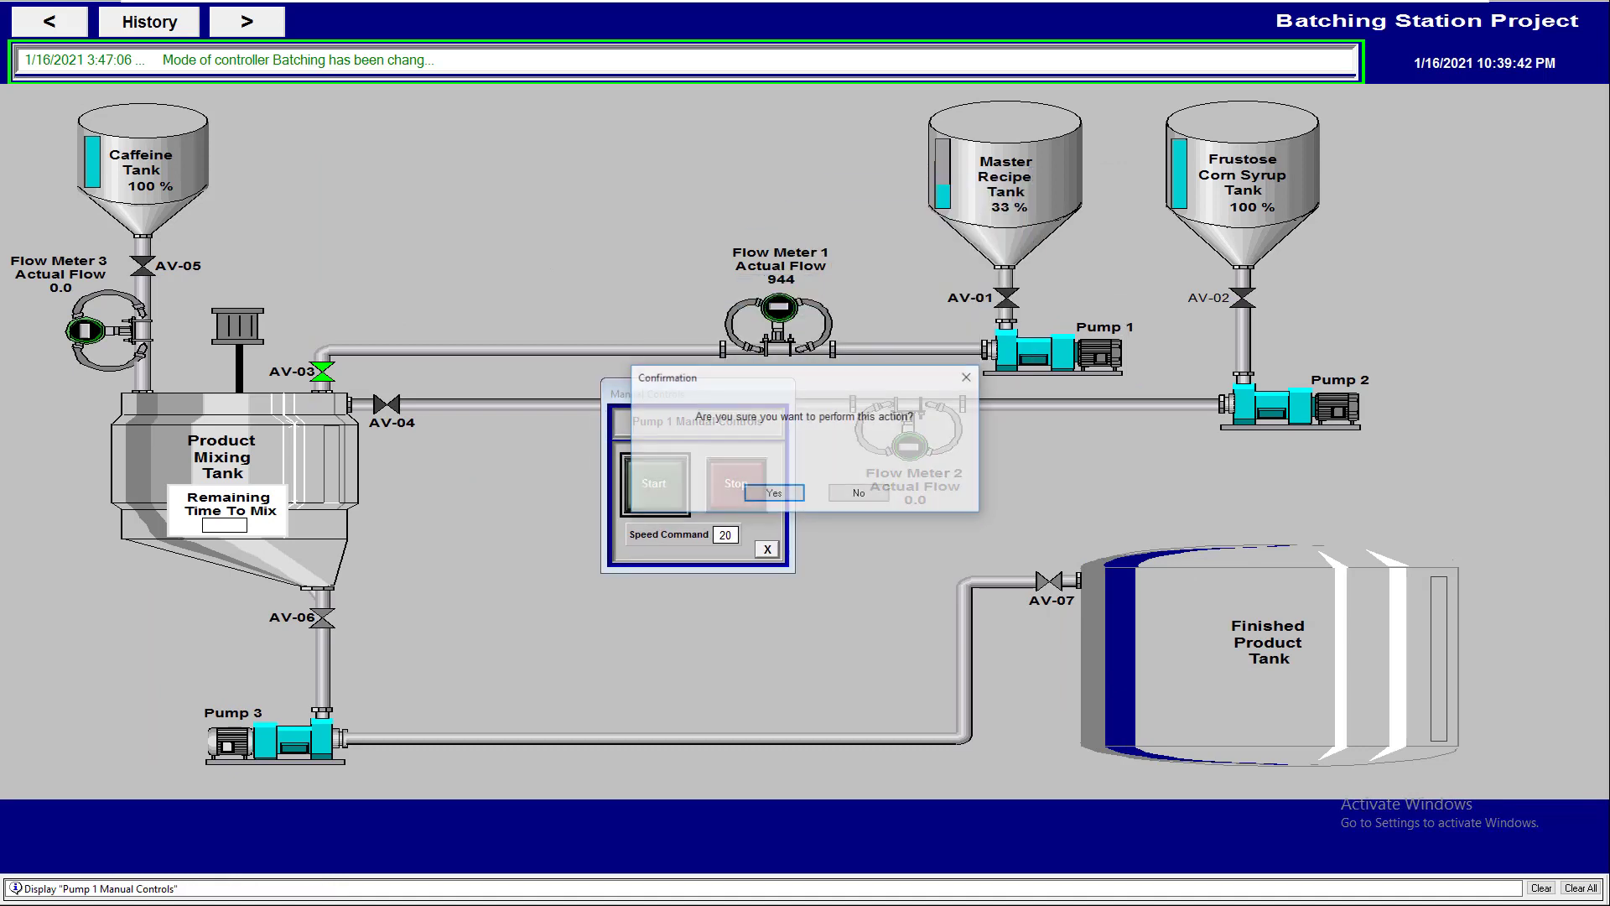
click(773, 492)
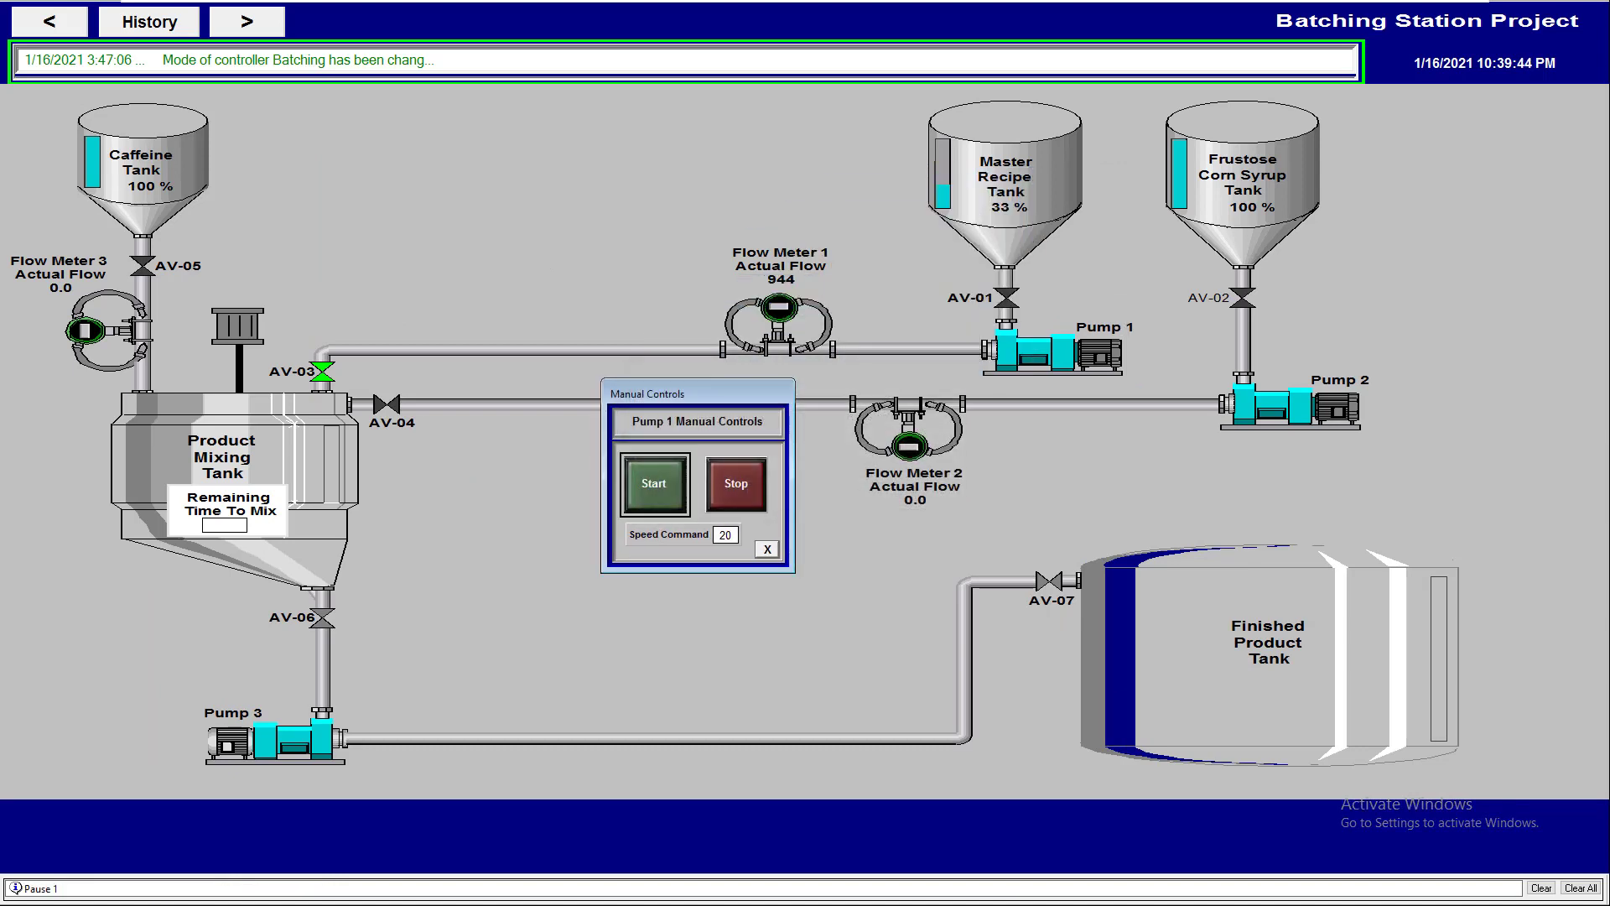
key(Tab)
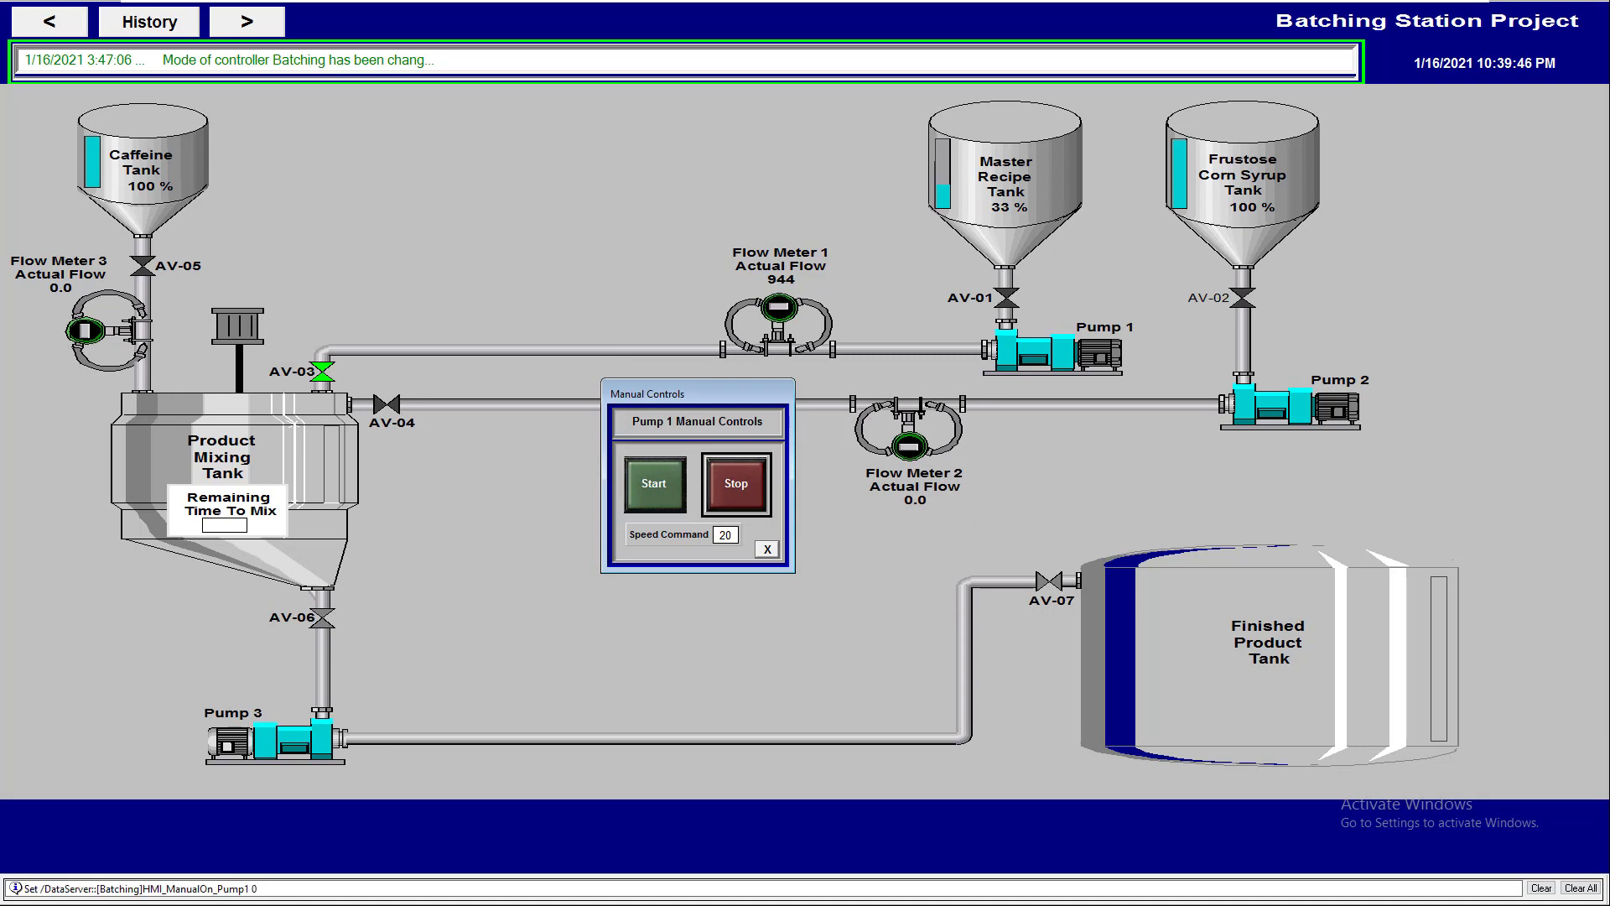
key(Tab)
- Switch to the online Logix Designer project and examine the AV01_Solenoid contact in rung 5's manual request branch
key(super)
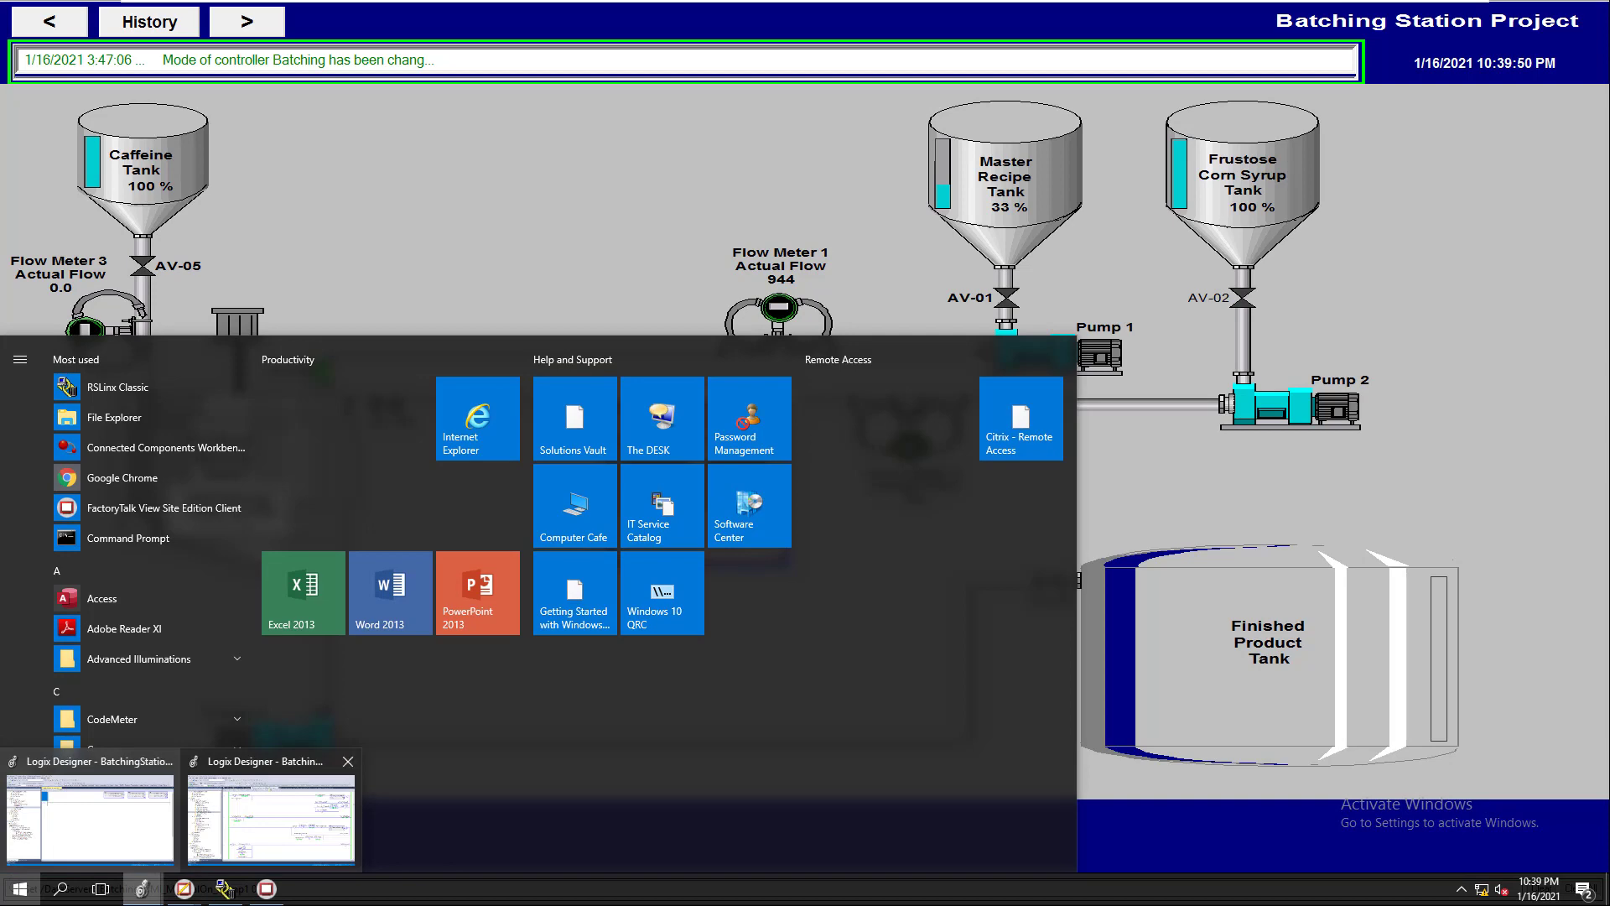
click(270, 819)
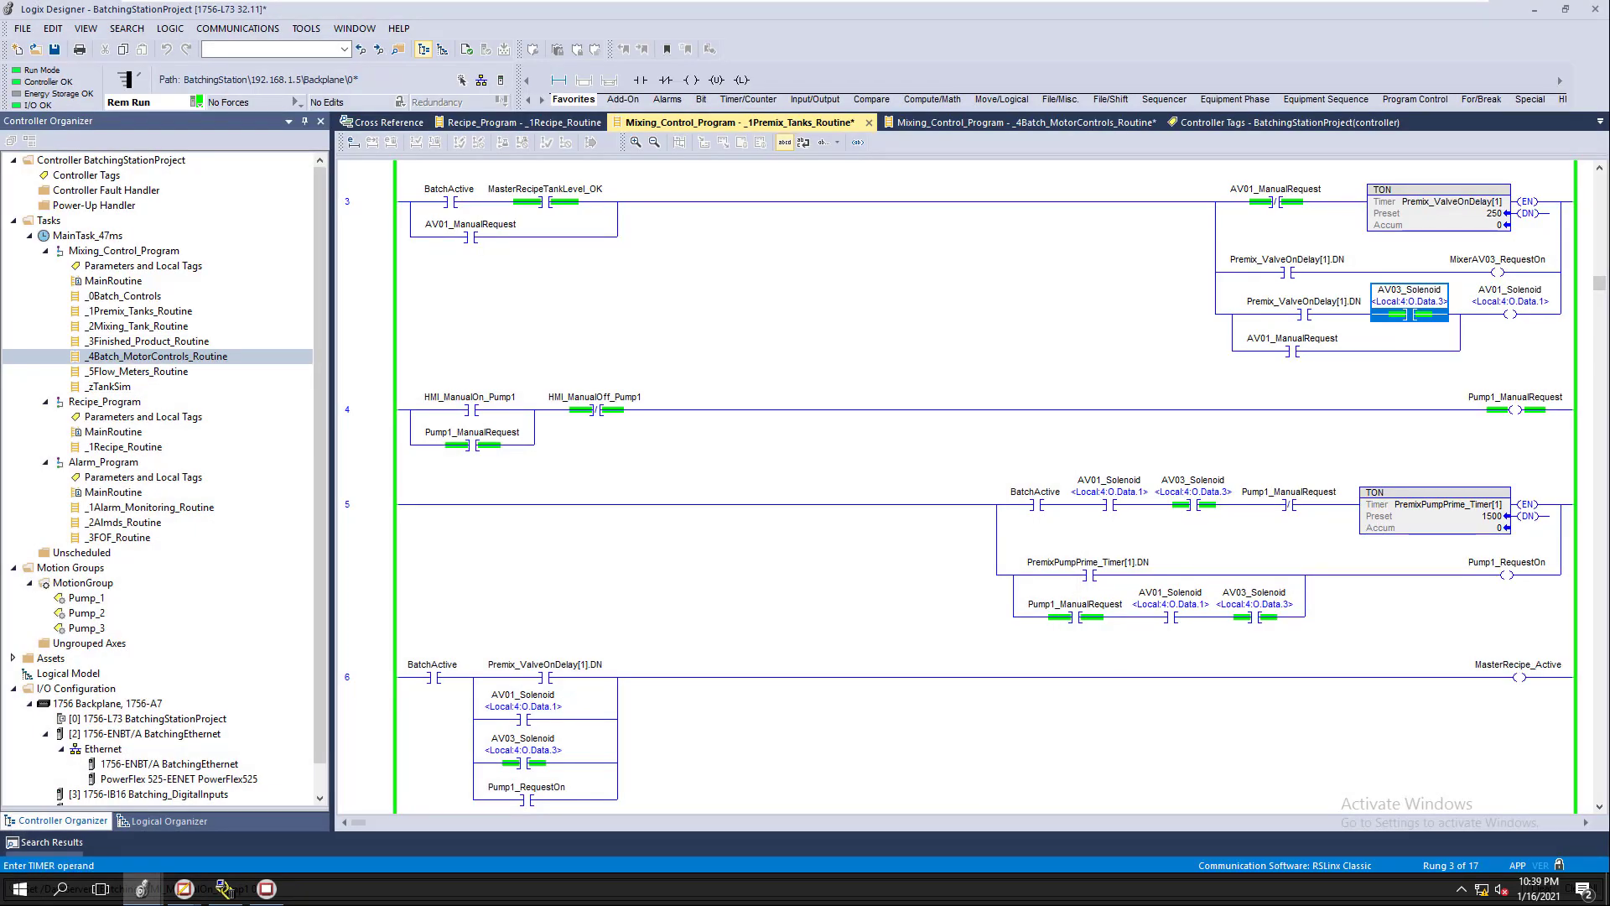
click(1170, 612)
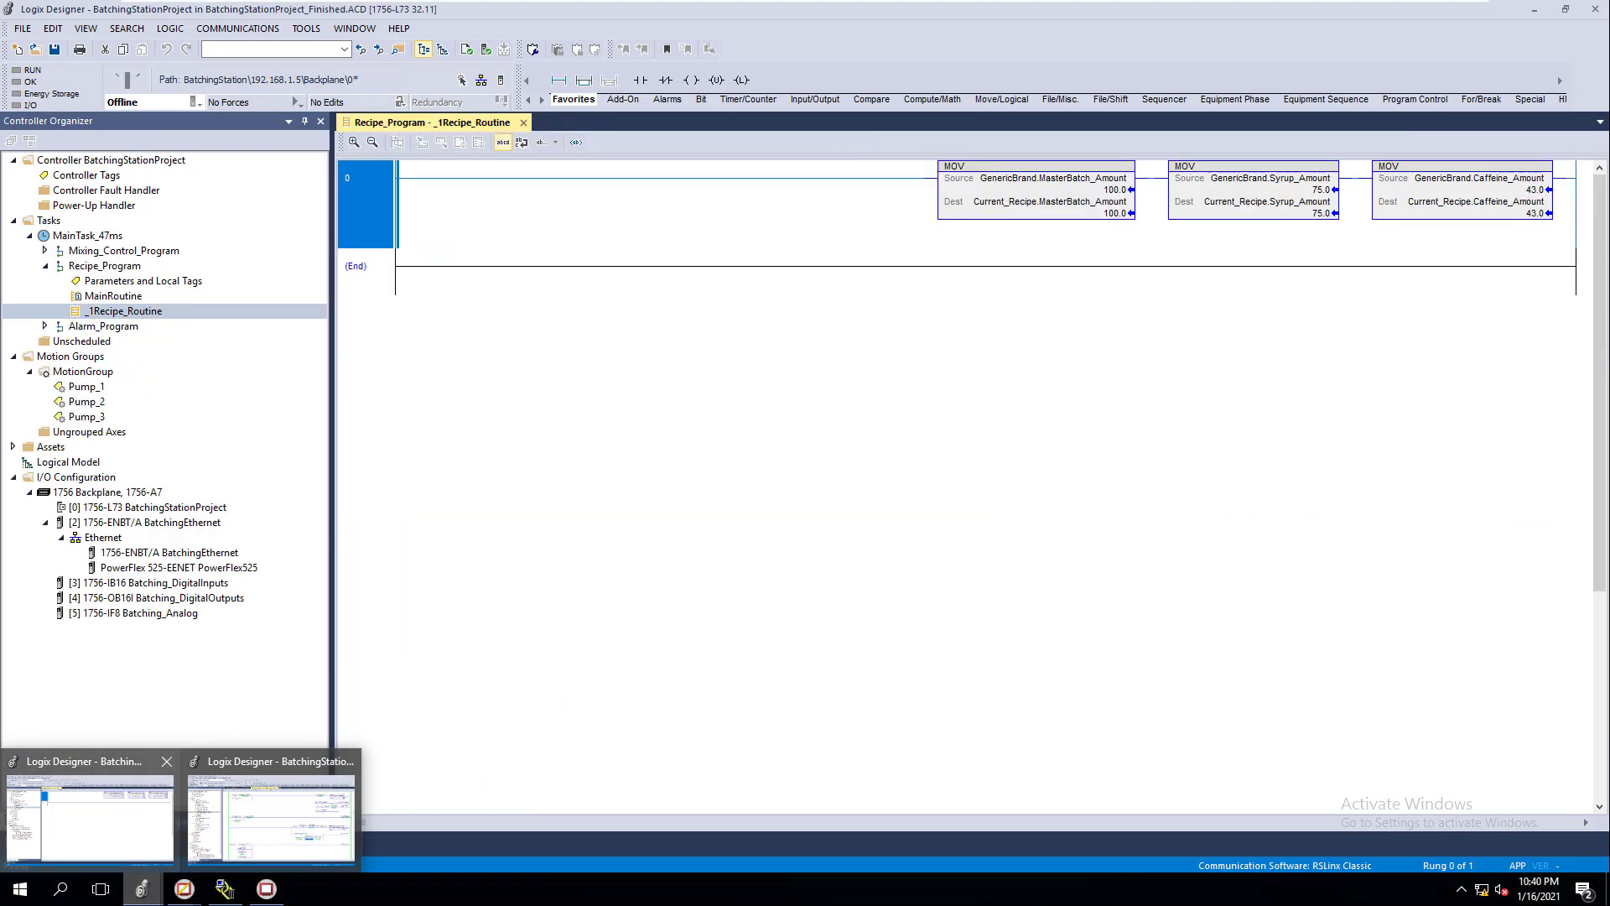
- Switch to FactoryTalk View Studio with the Batching Station Controls and Pump 1 Manual Controls displays
mouse_move(184, 888)
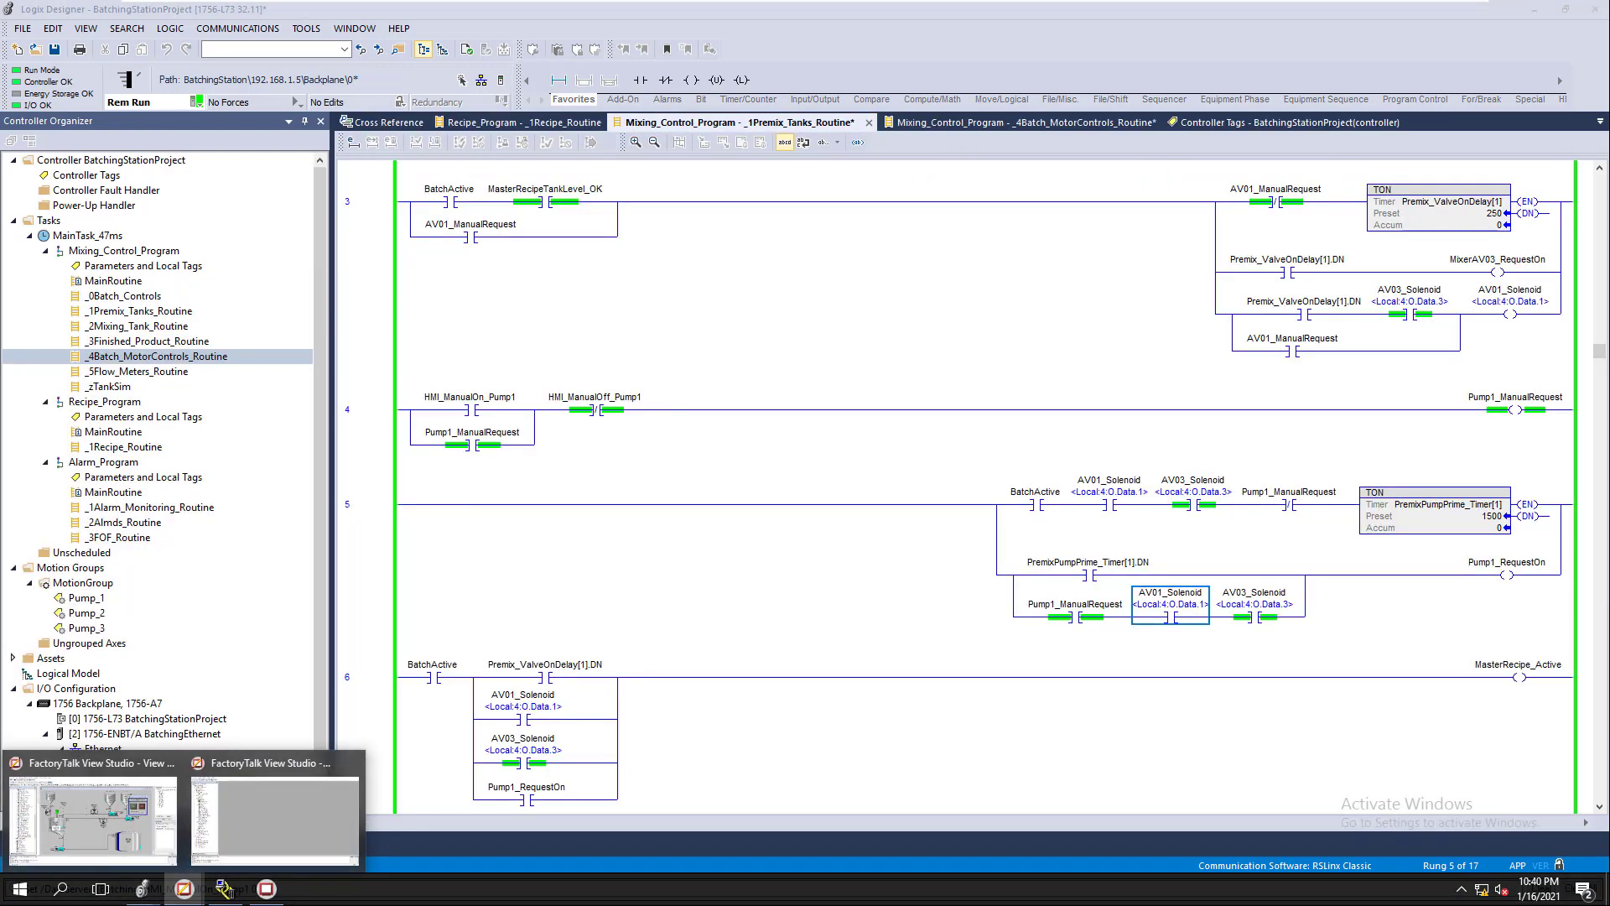
mouse_move(275, 818)
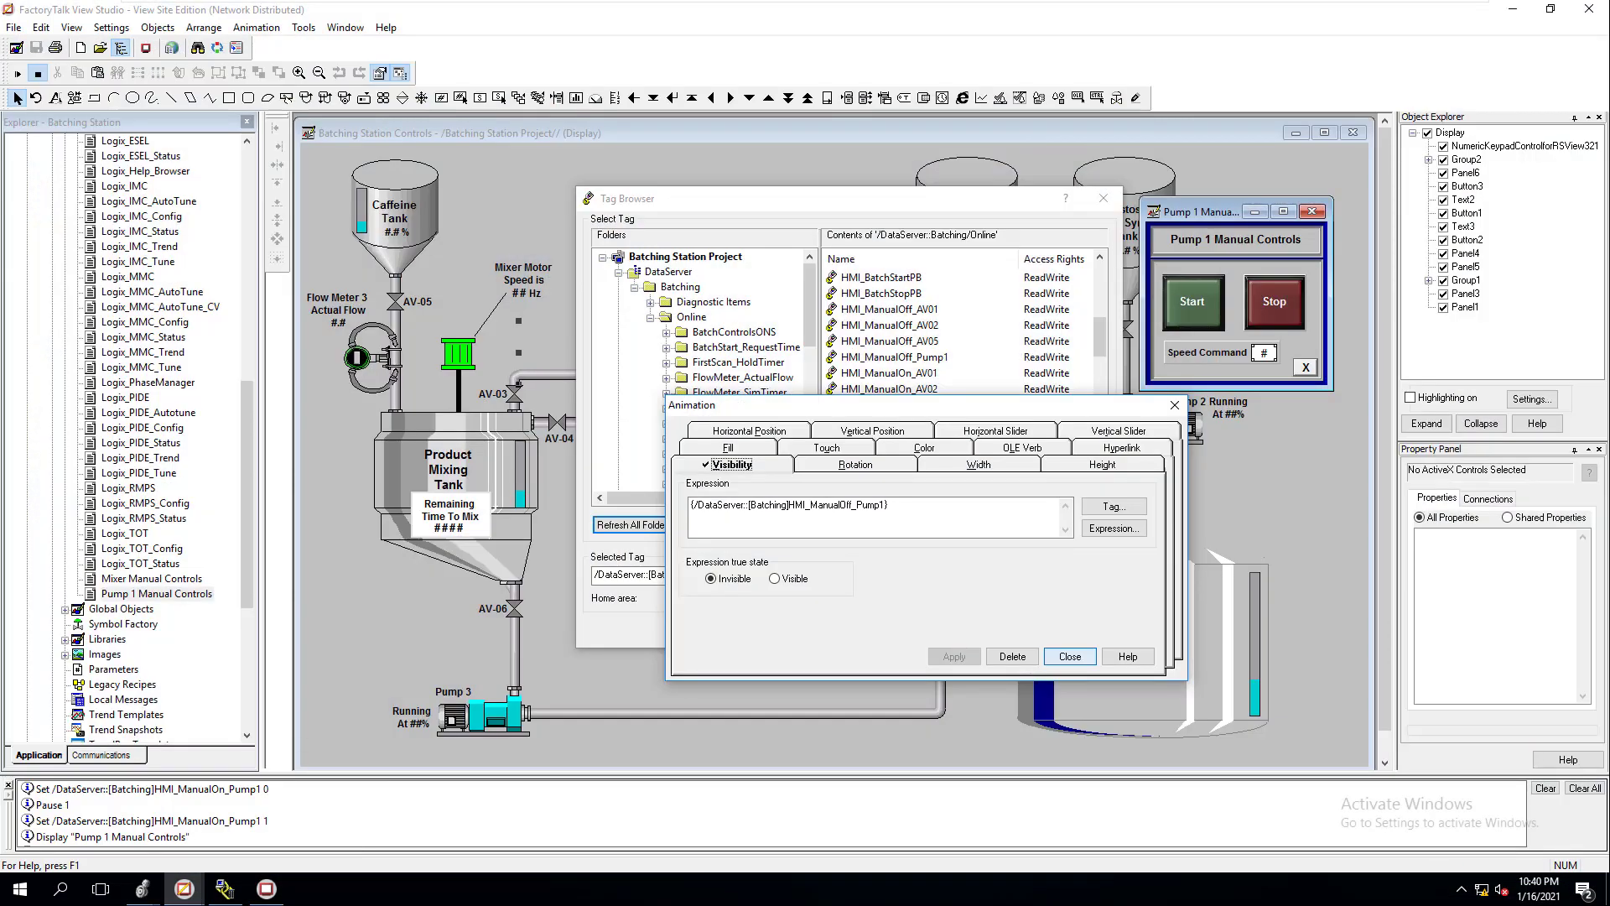
click(92, 818)
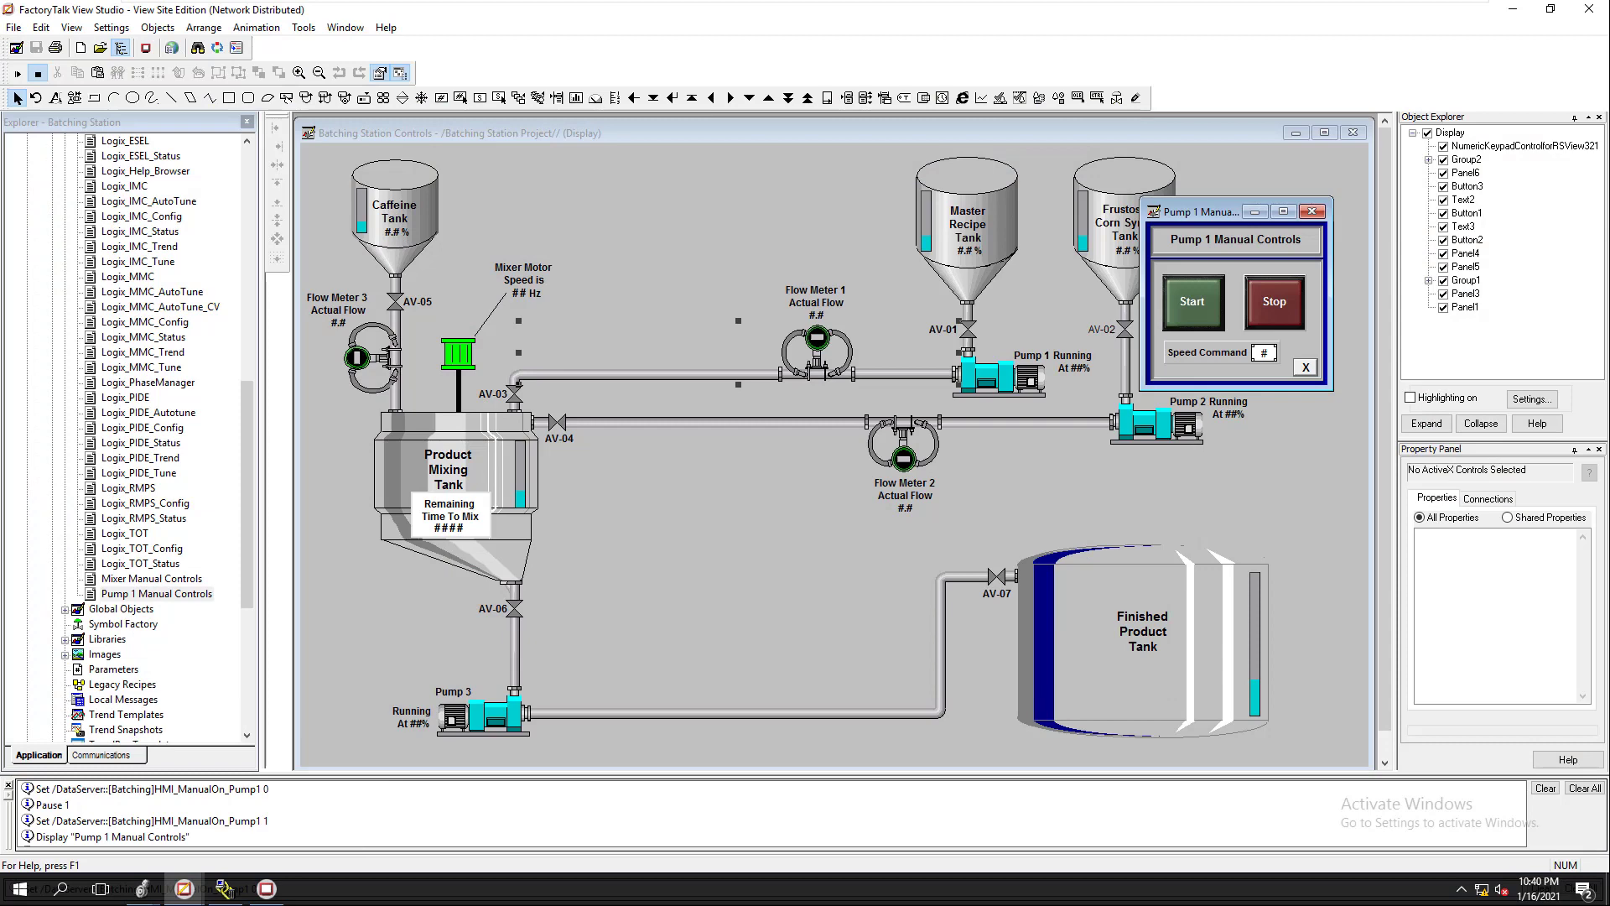
- Switch to the FactoryTalk View SE Client, stop Pump 1 and open valve AV-01 from its manual controls, confirming the action
click(266, 889)
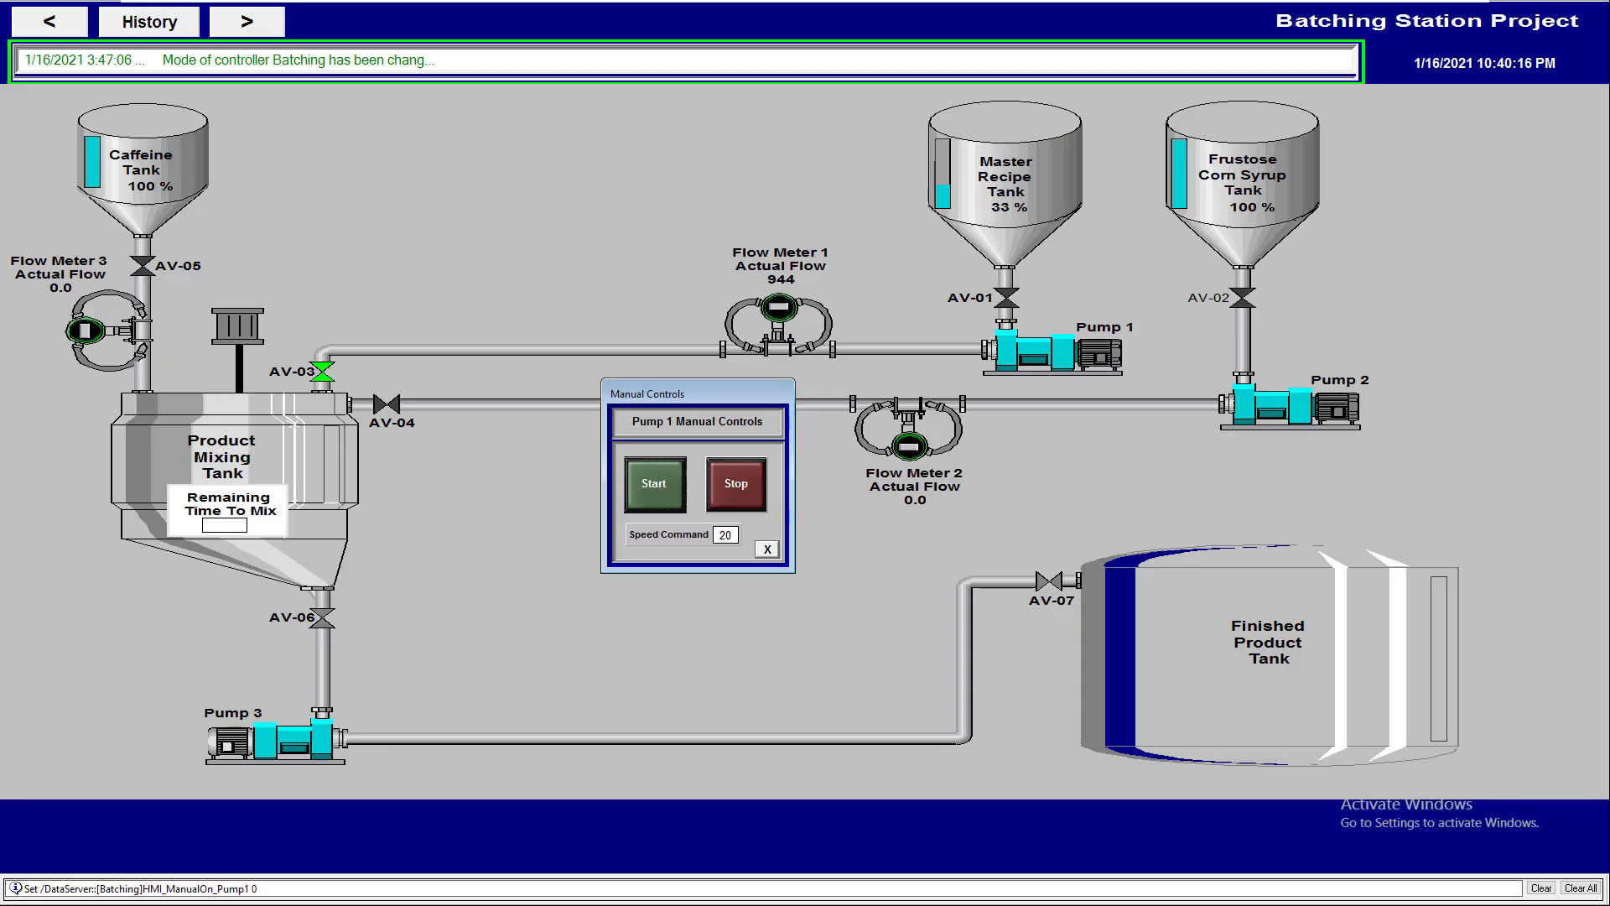
click(736, 484)
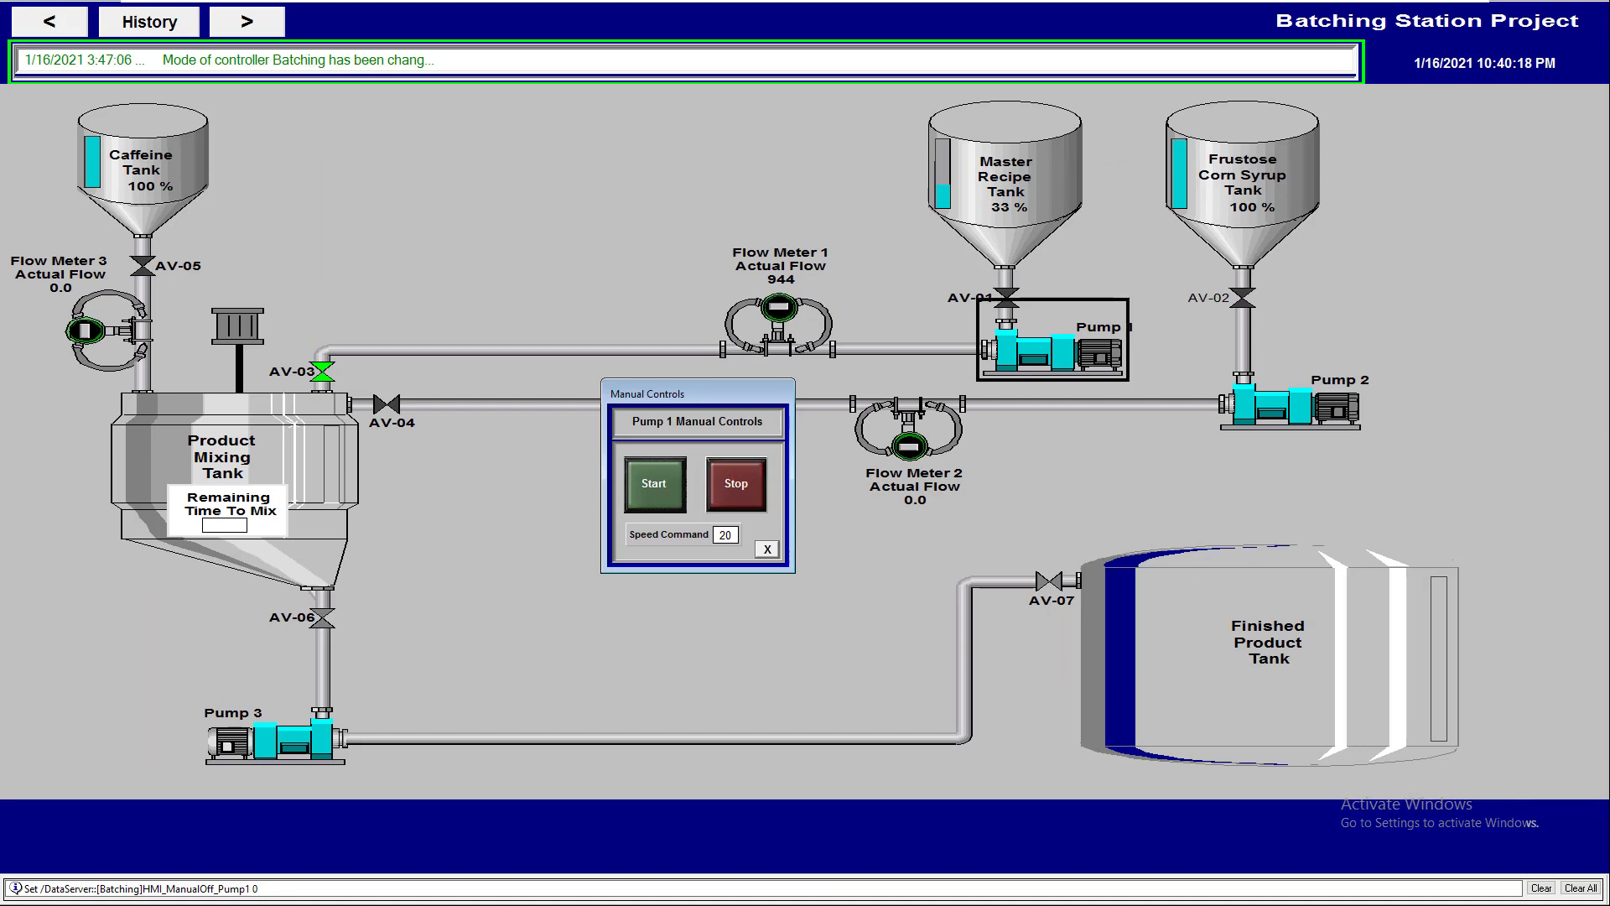
click(1006, 298)
click(730, 312)
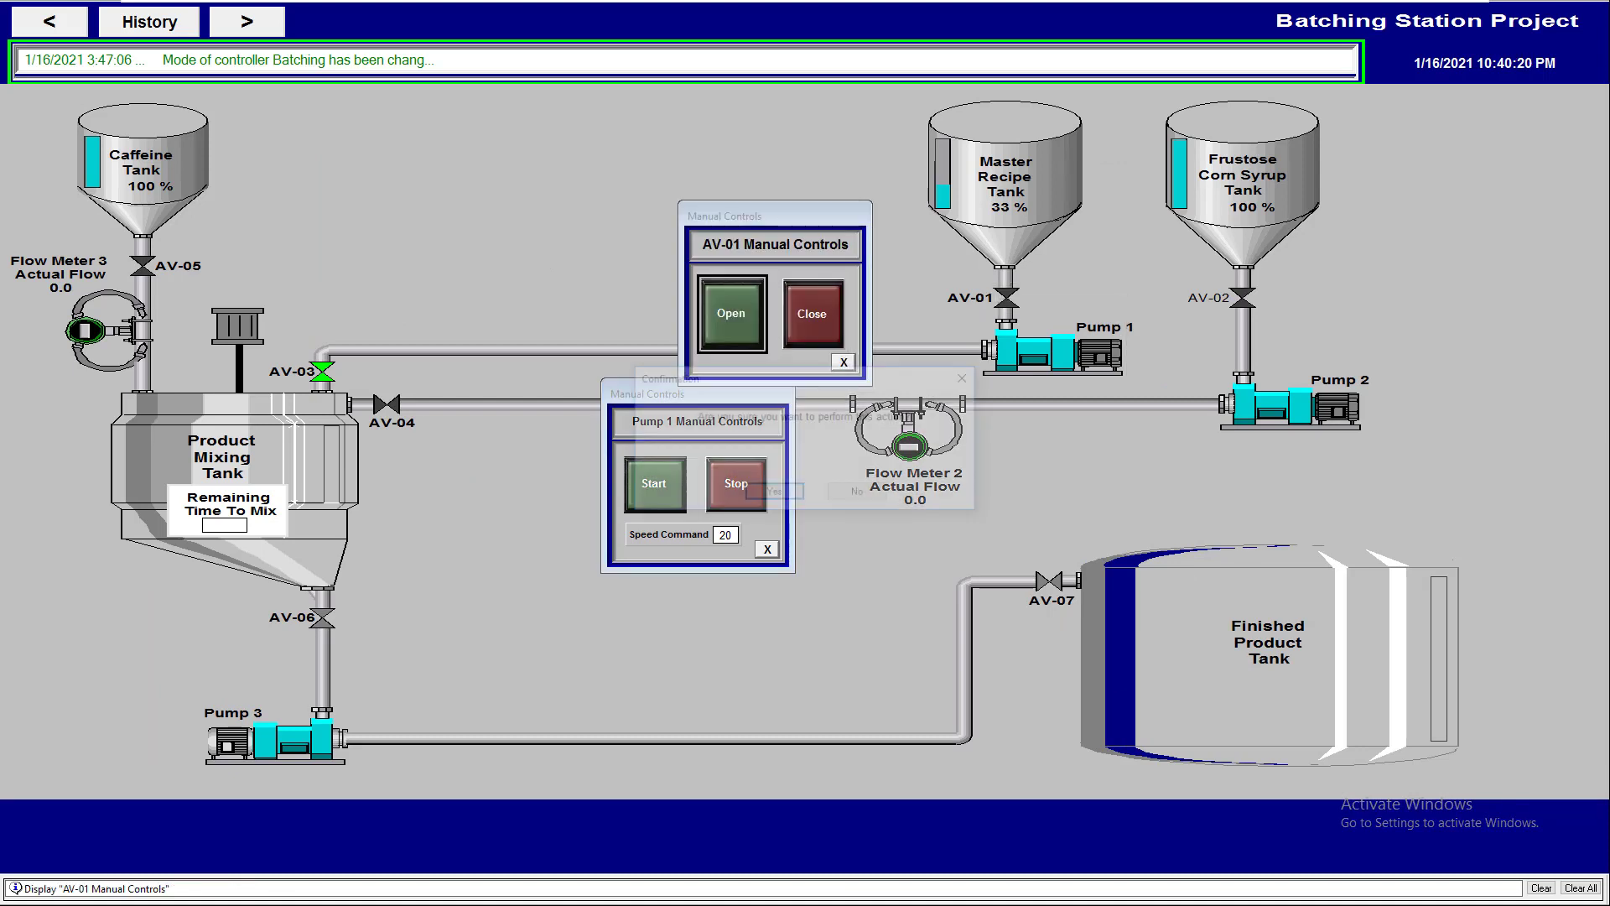
click(774, 493)
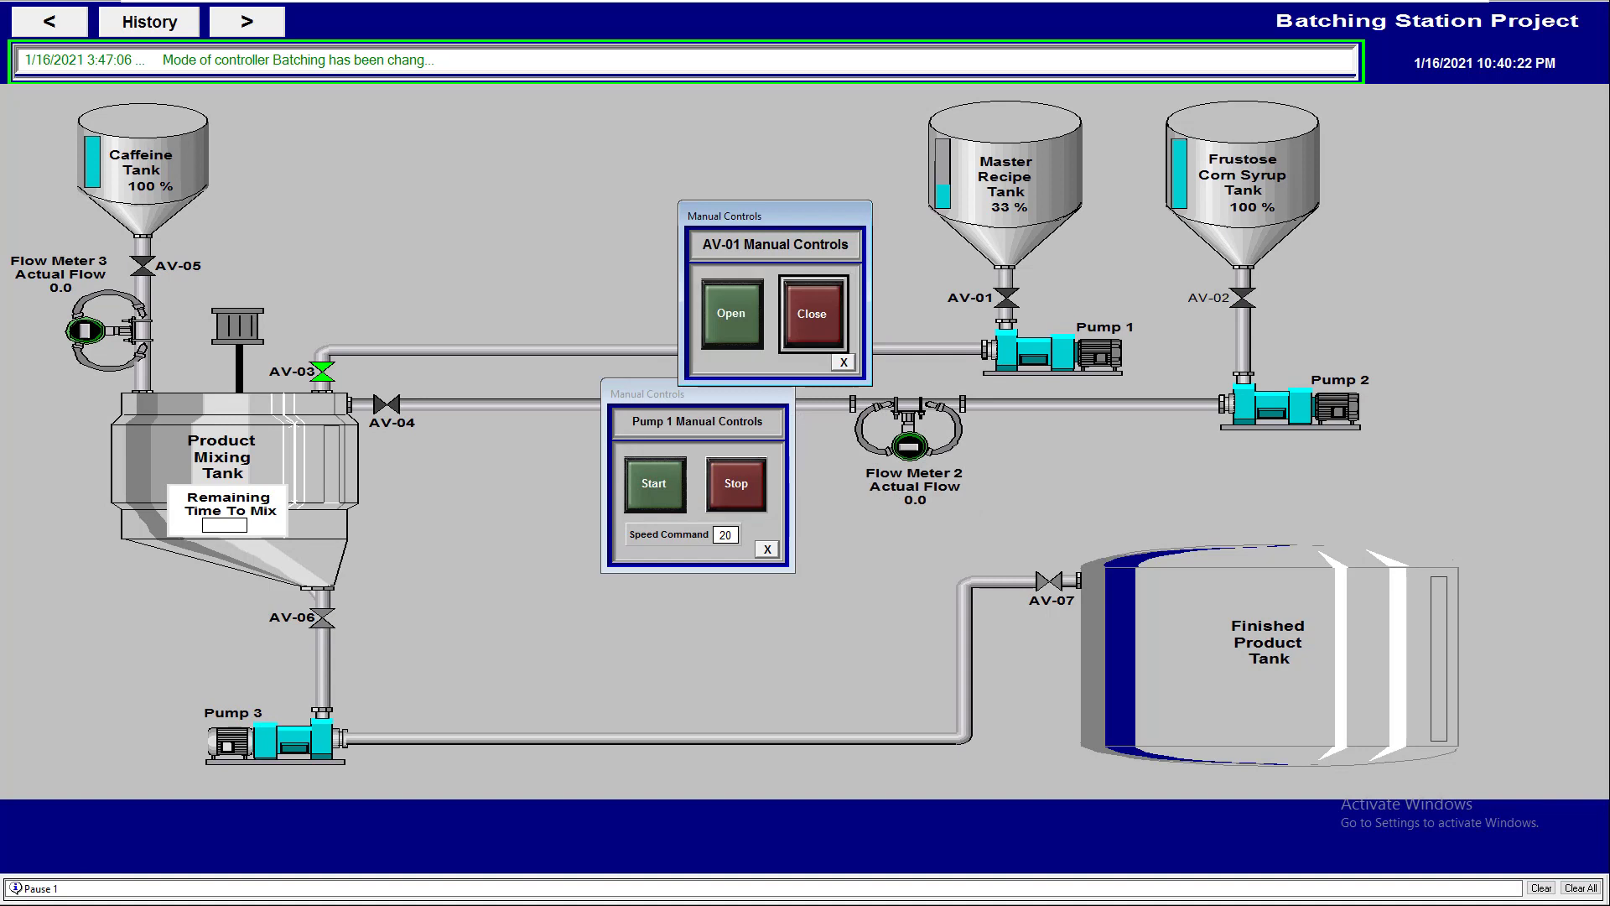
click(843, 362)
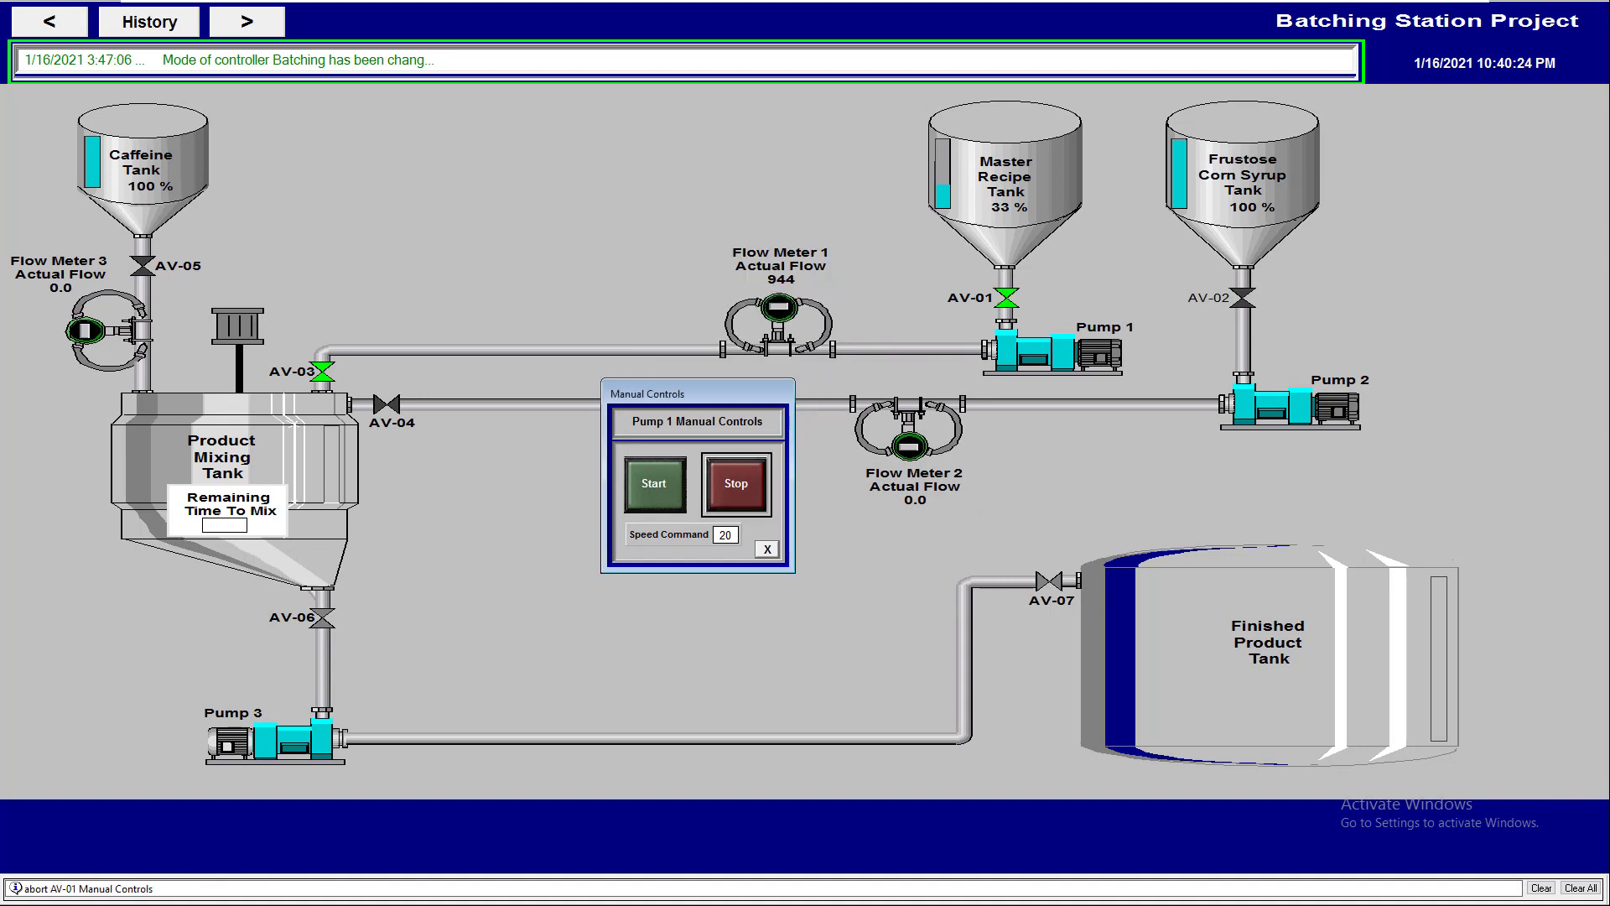
- Start Pump 1 from its manual controls, confirm the action and move the controls window aside
click(654, 484)
click(774, 494)
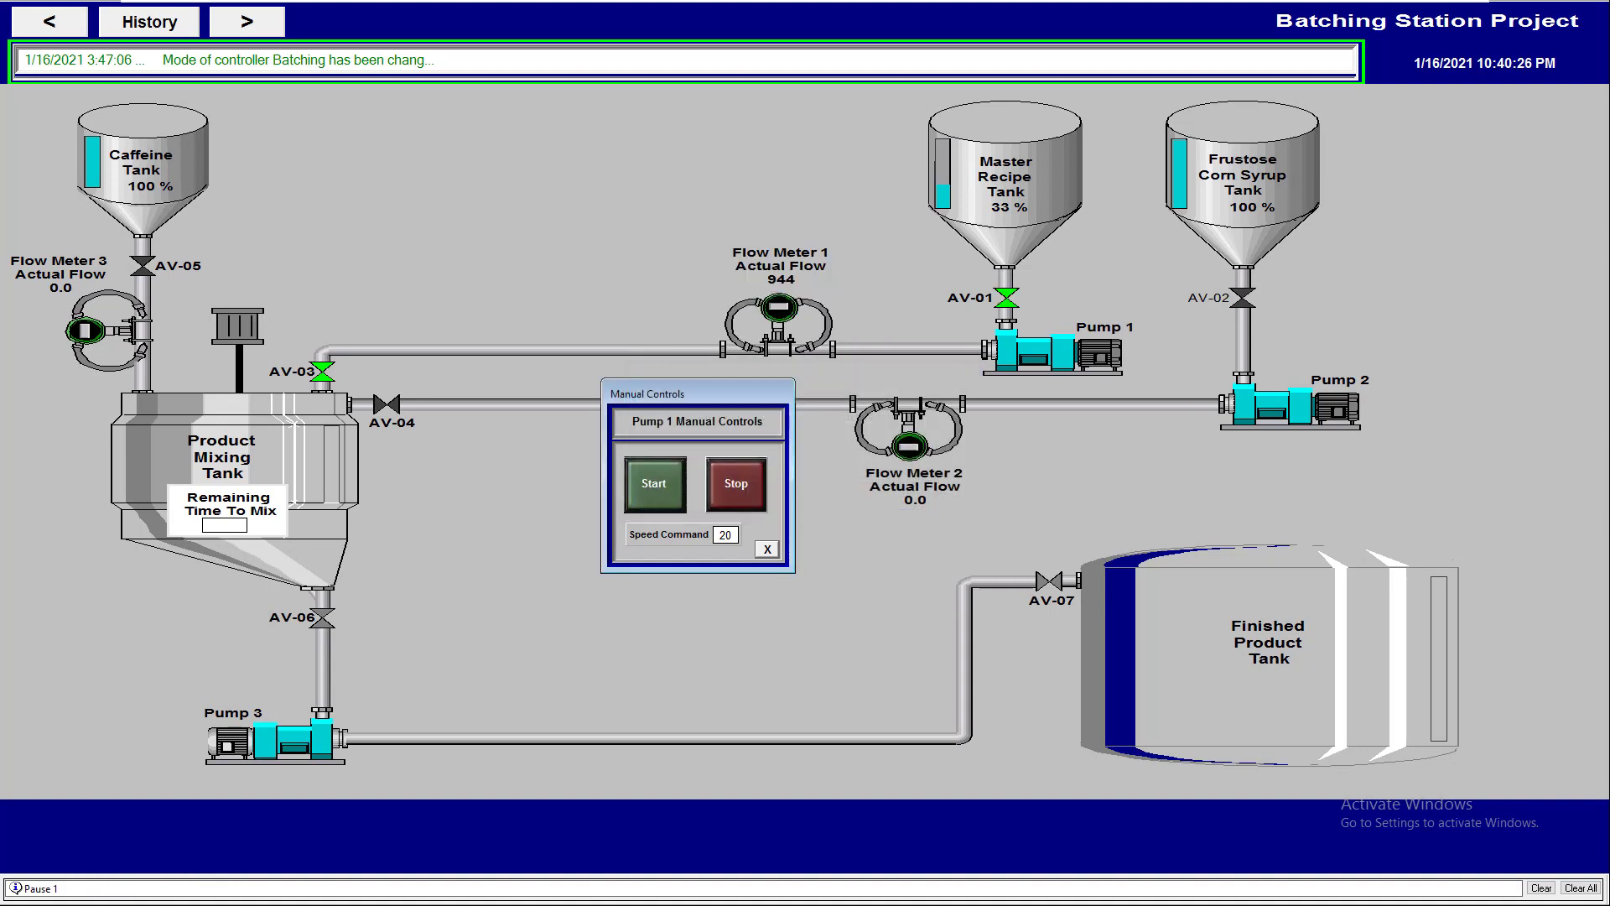
drag(654, 393, 786, 383)
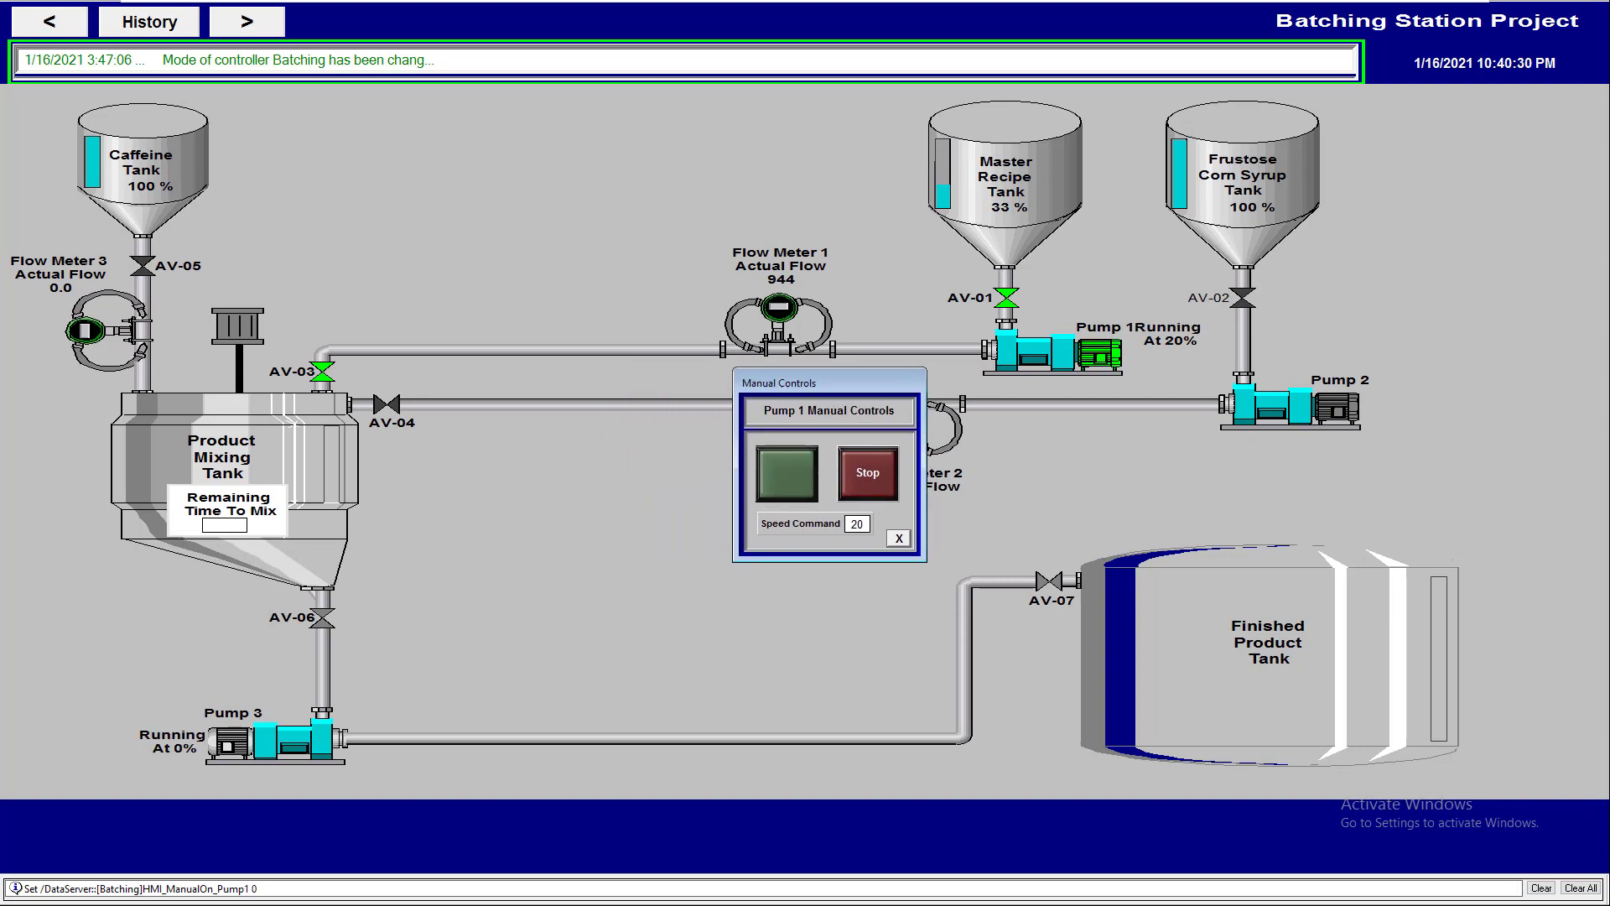
- View the Pump 1 Manual Speed keypad, dismiss it without entering a value and close Pump 1's manual controls
key(Tab)
key(Tab)
key(shift+Tab)
click(856, 524)
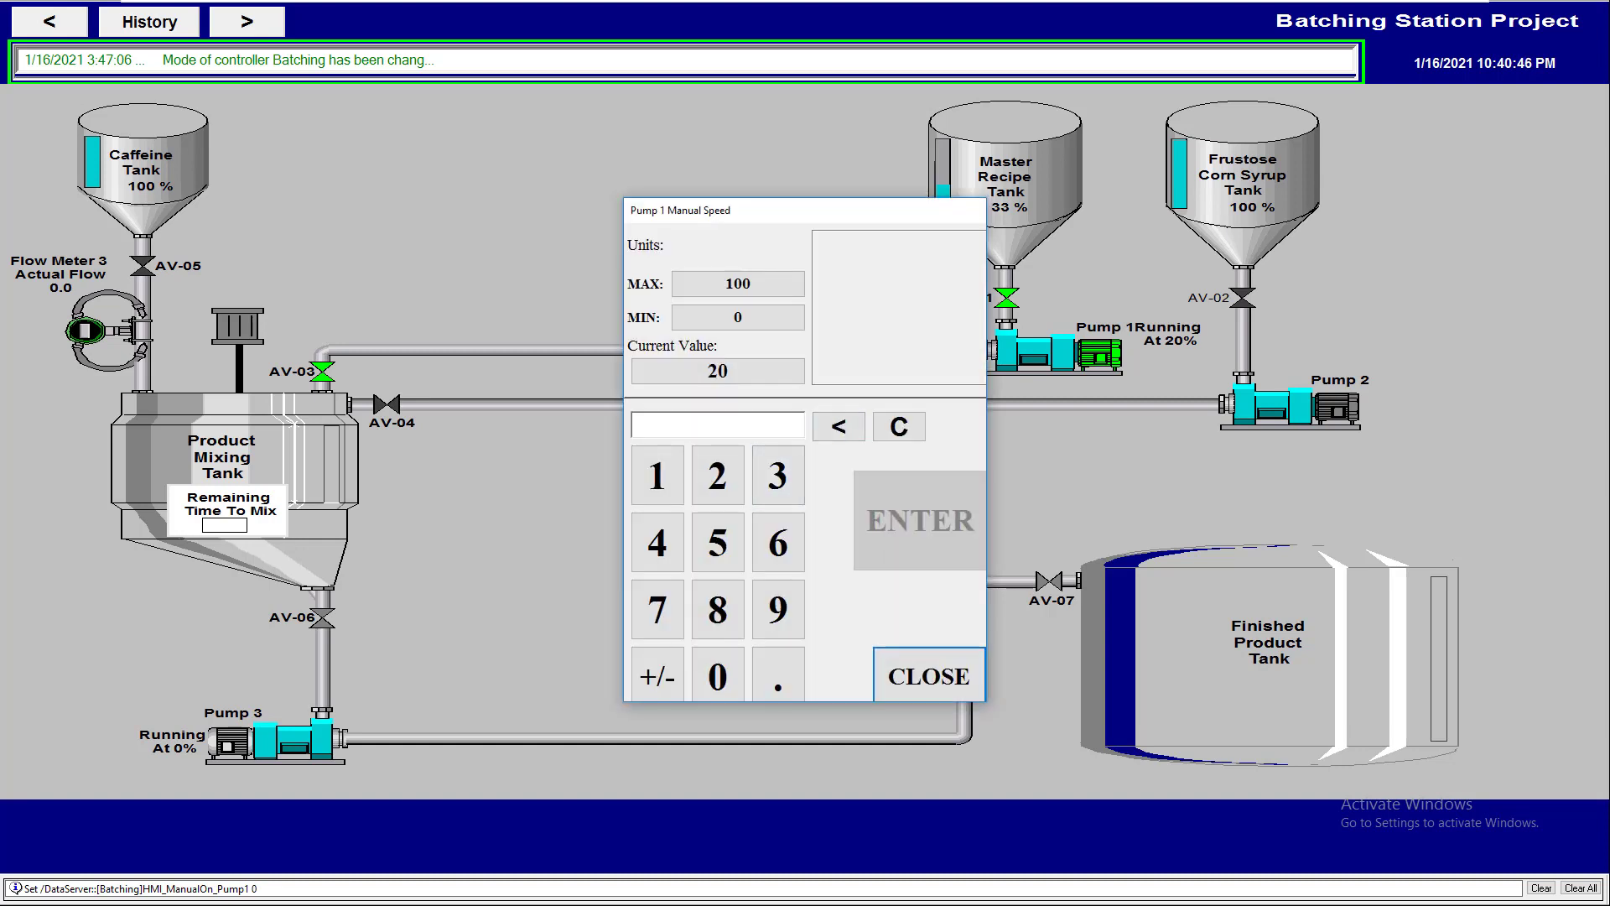
click(928, 675)
click(898, 539)
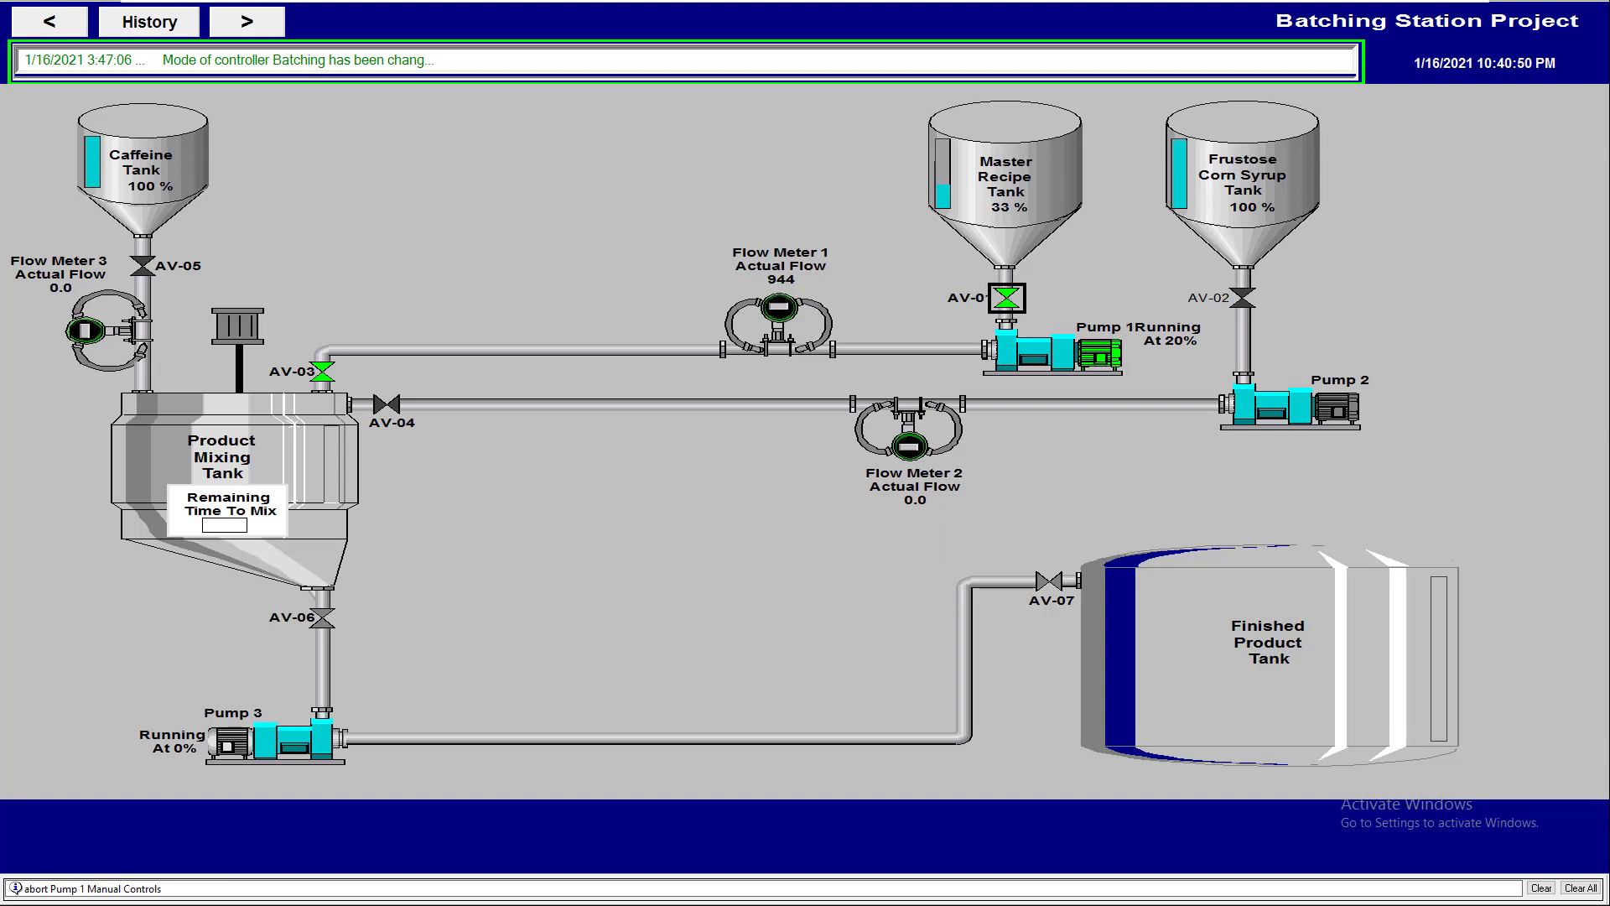
- Manually close valve AV-01 and stop Pump 1, closing both manual controls windows
click(1007, 297)
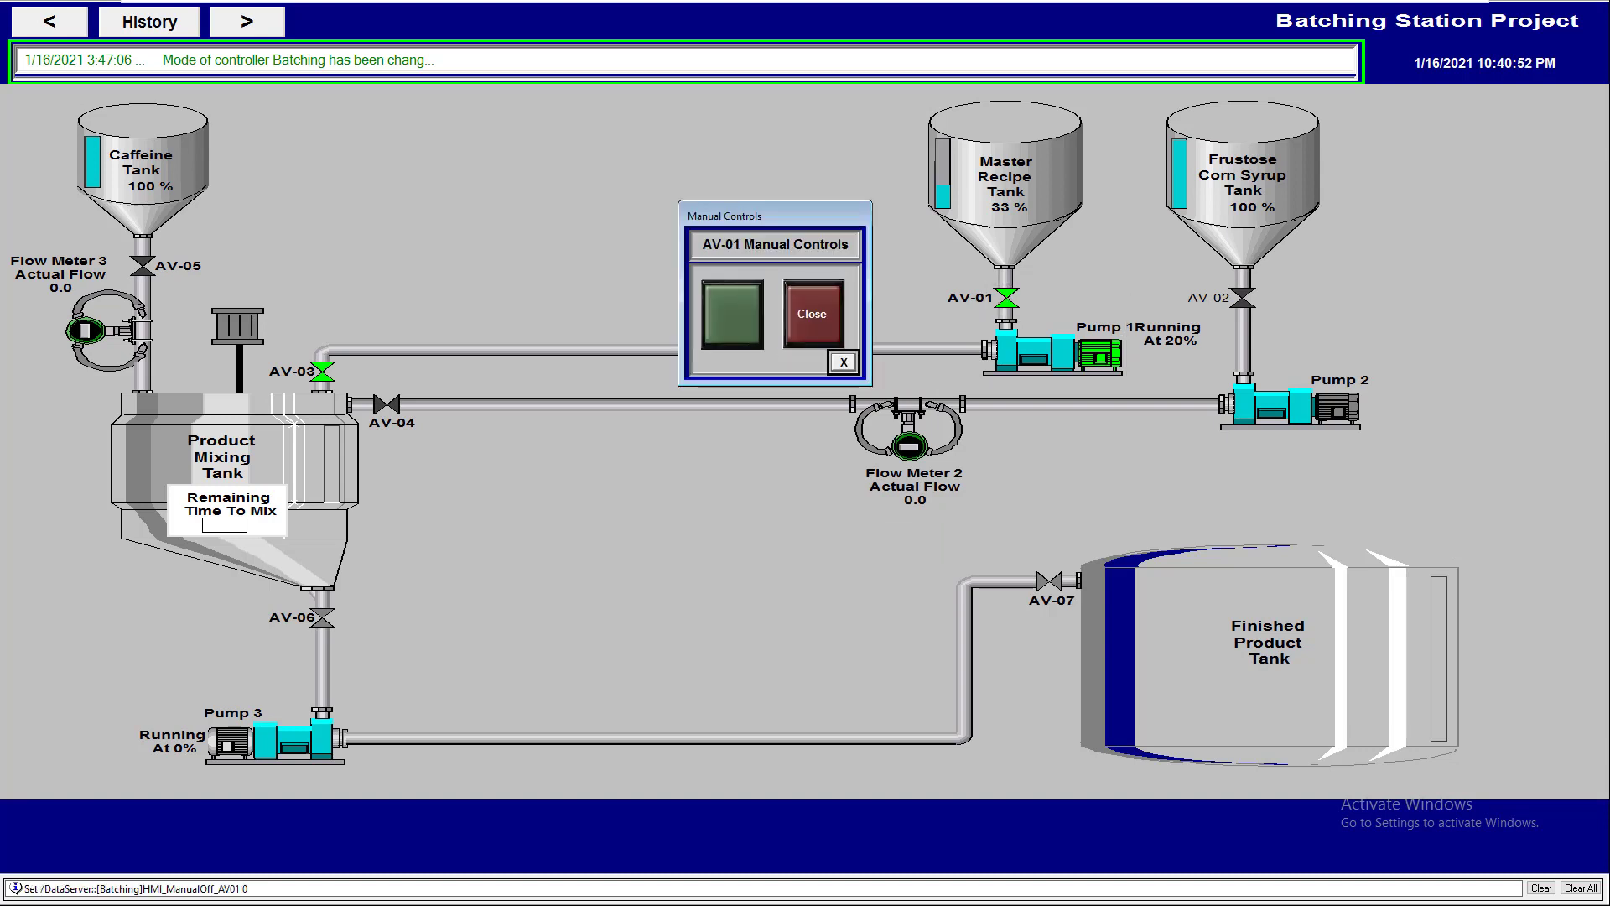
key(Escape)
click(1053, 352)
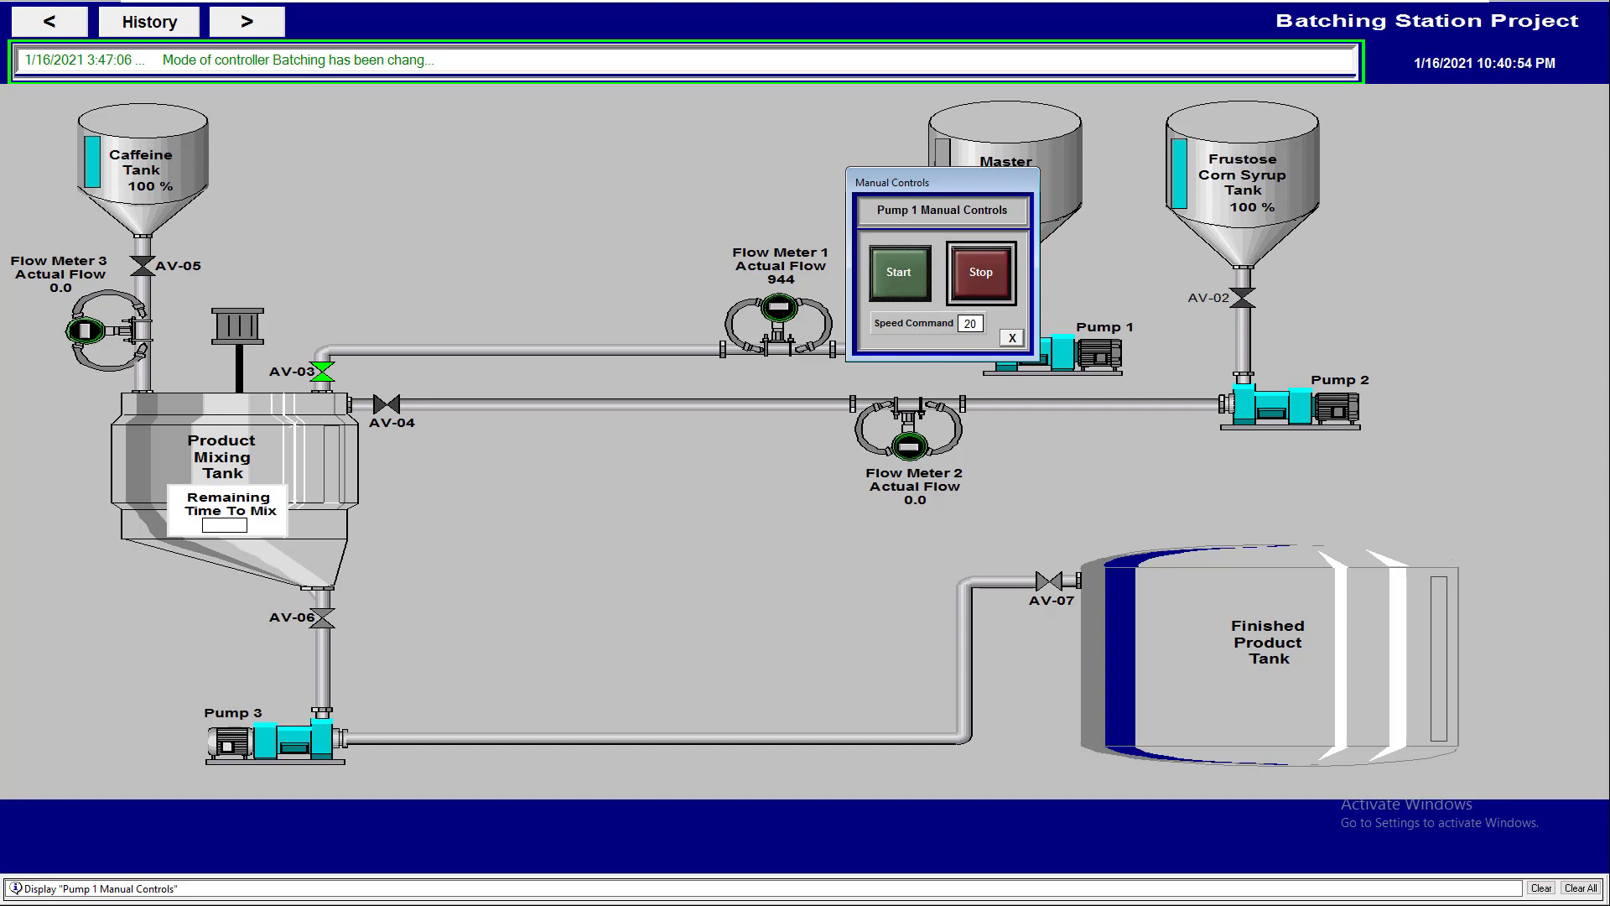
click(981, 272)
click(1011, 337)
- Check AV-03's manual controls and toggle the AV03_Solenoid bit in rung 3 of the online Logix Designer project
click(322, 371)
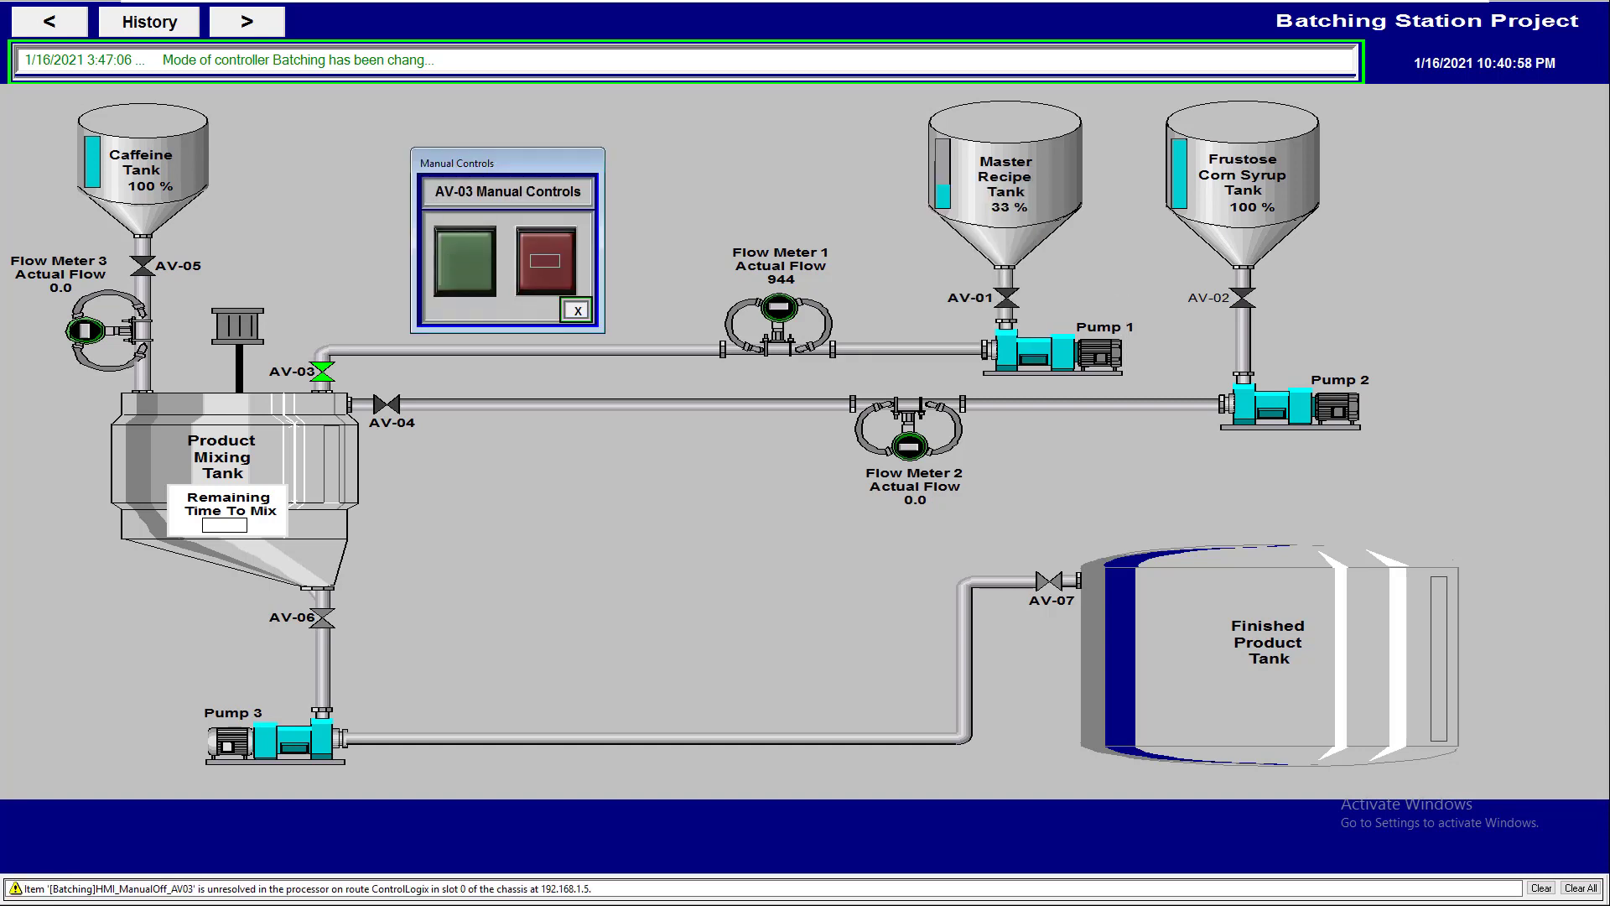
key(Escape)
key(super)
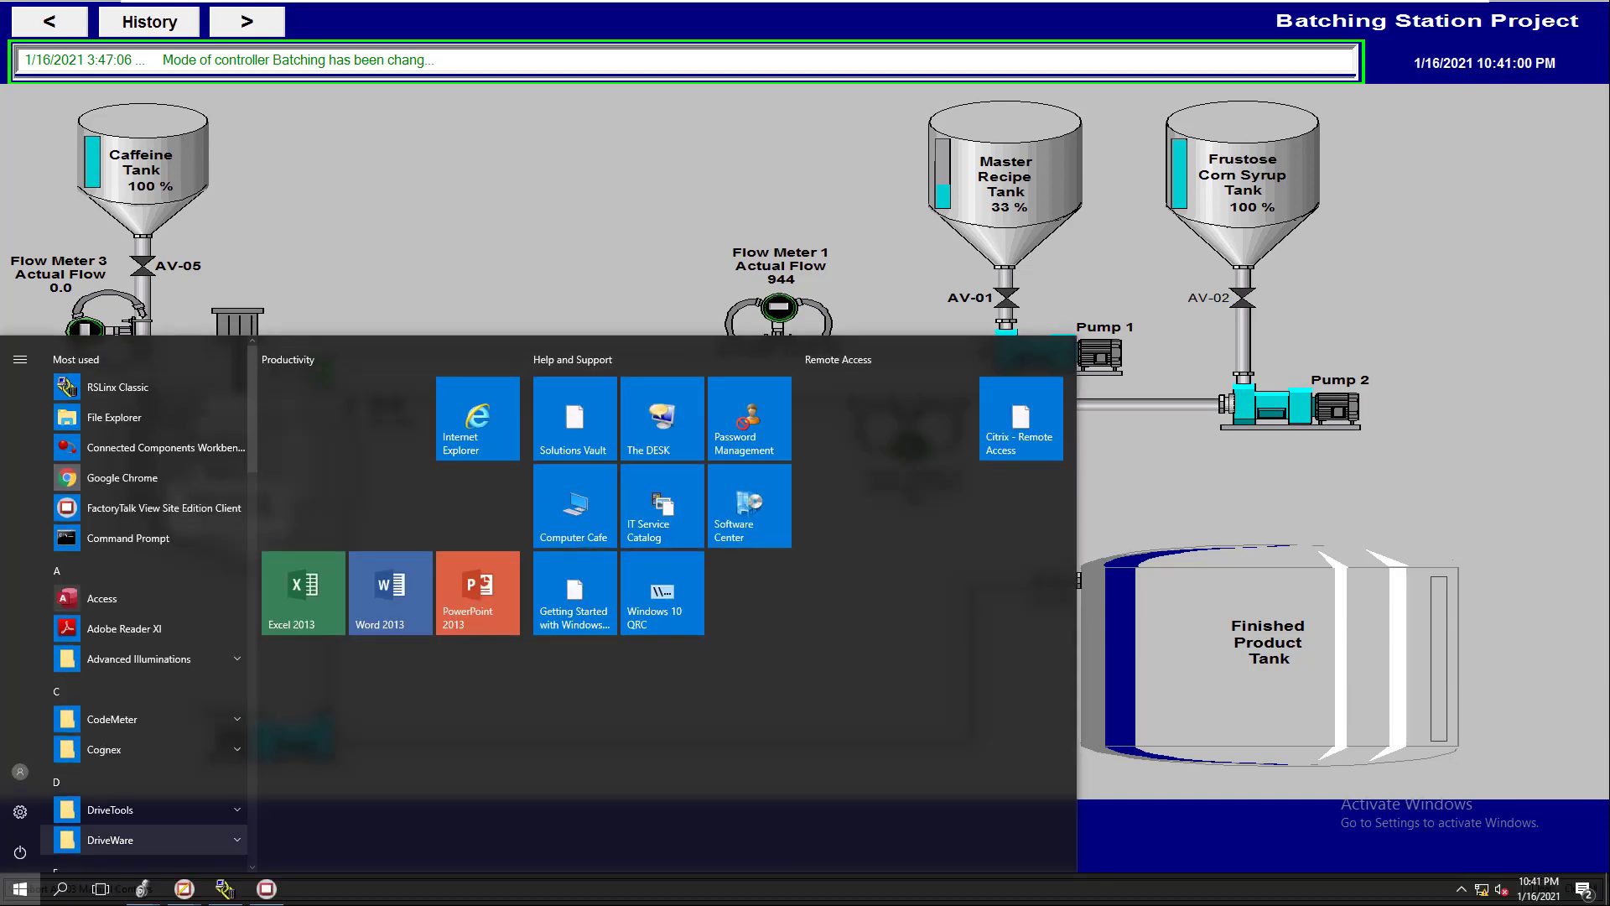
mouse_move(142, 889)
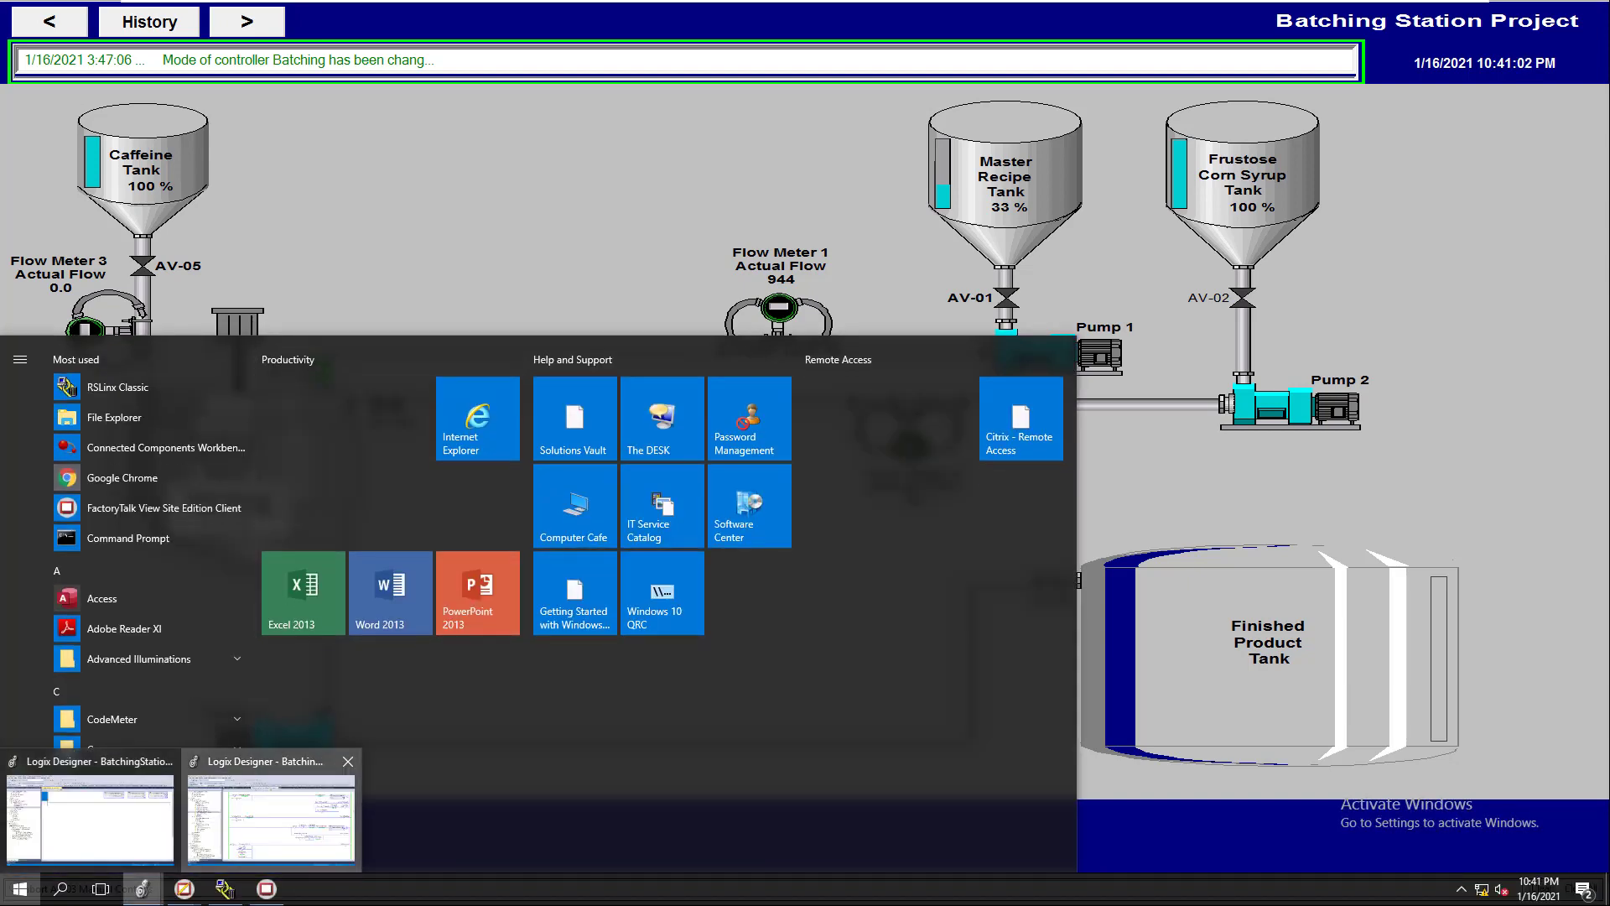
click(271, 817)
right_click(1382, 316)
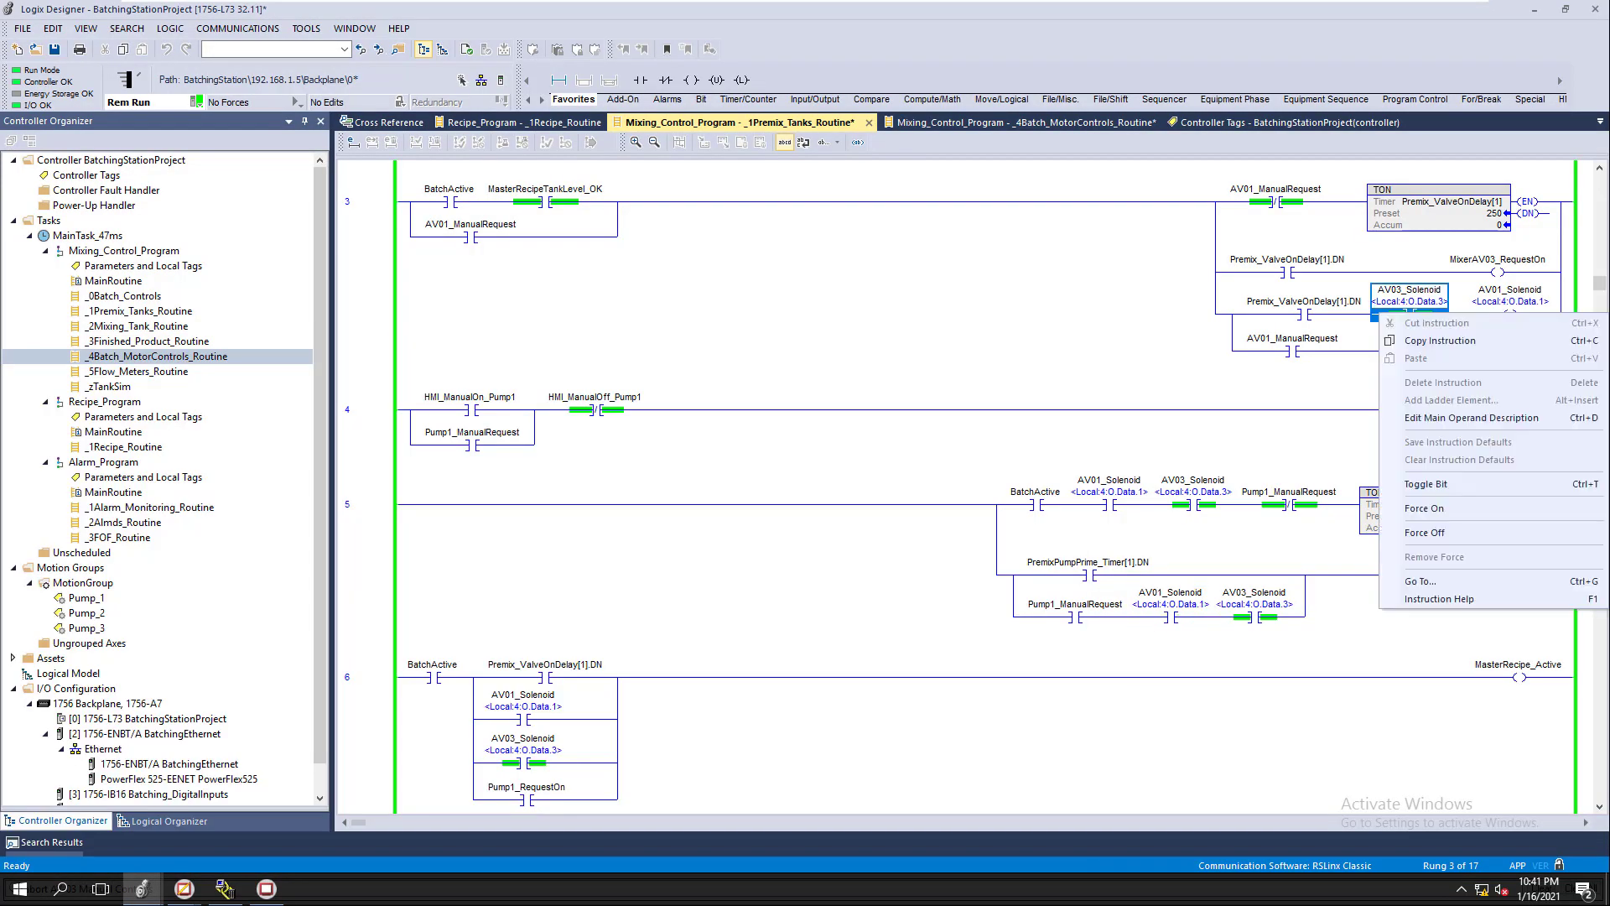
click(1426, 484)
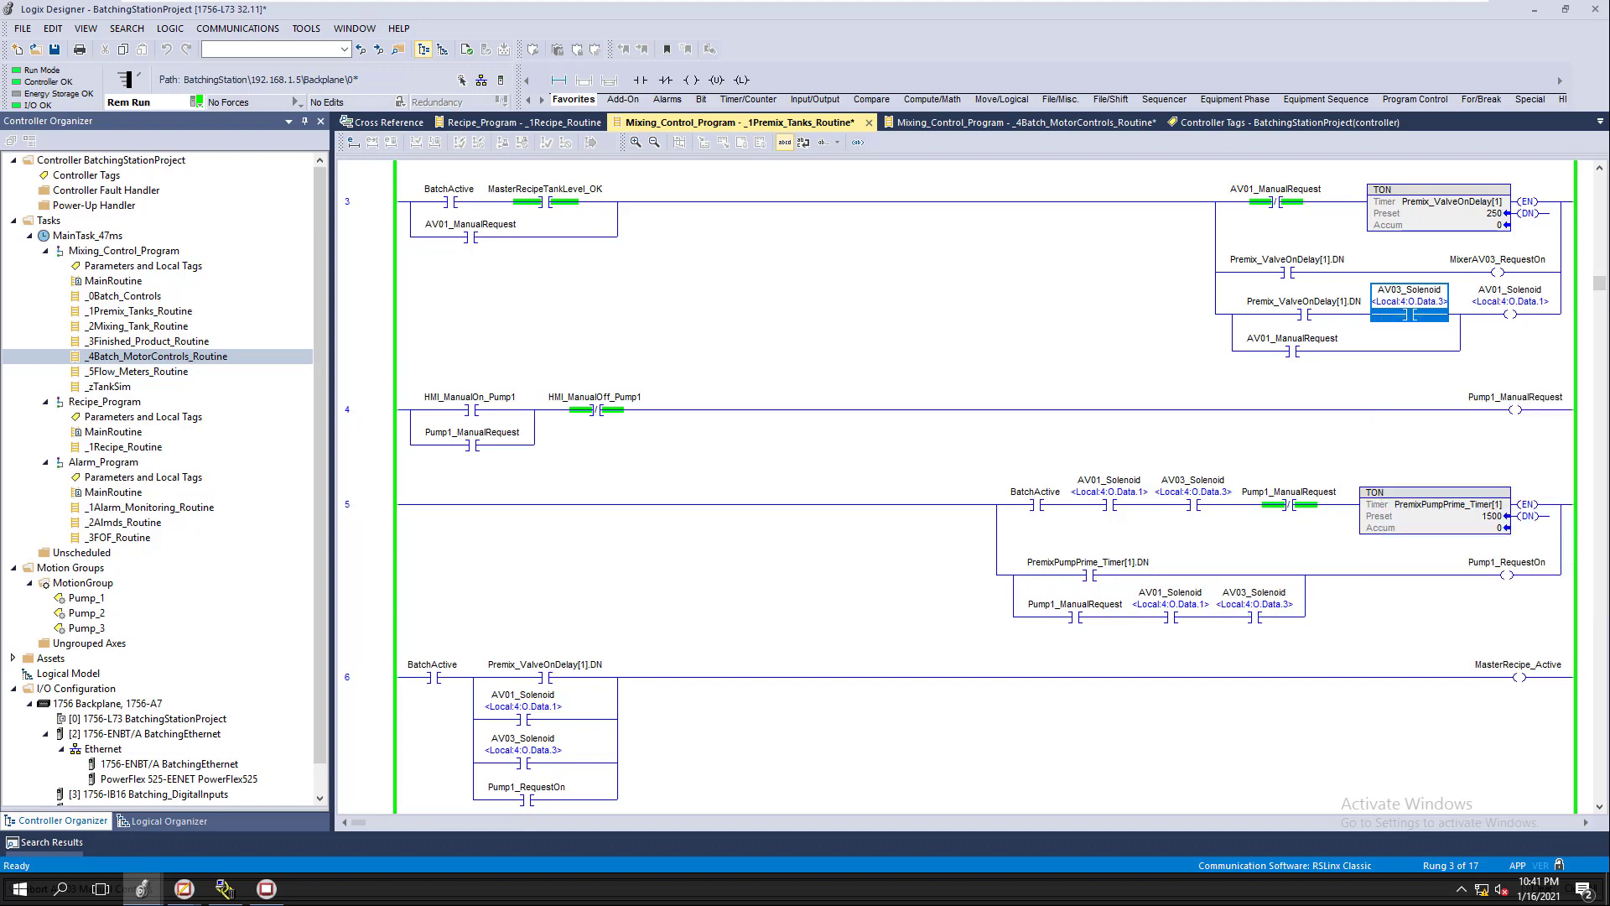
- Select the HMI_ManualOff_Pump1 contact in rung 4 and switch to FactoryTalk View Studio
click(596, 403)
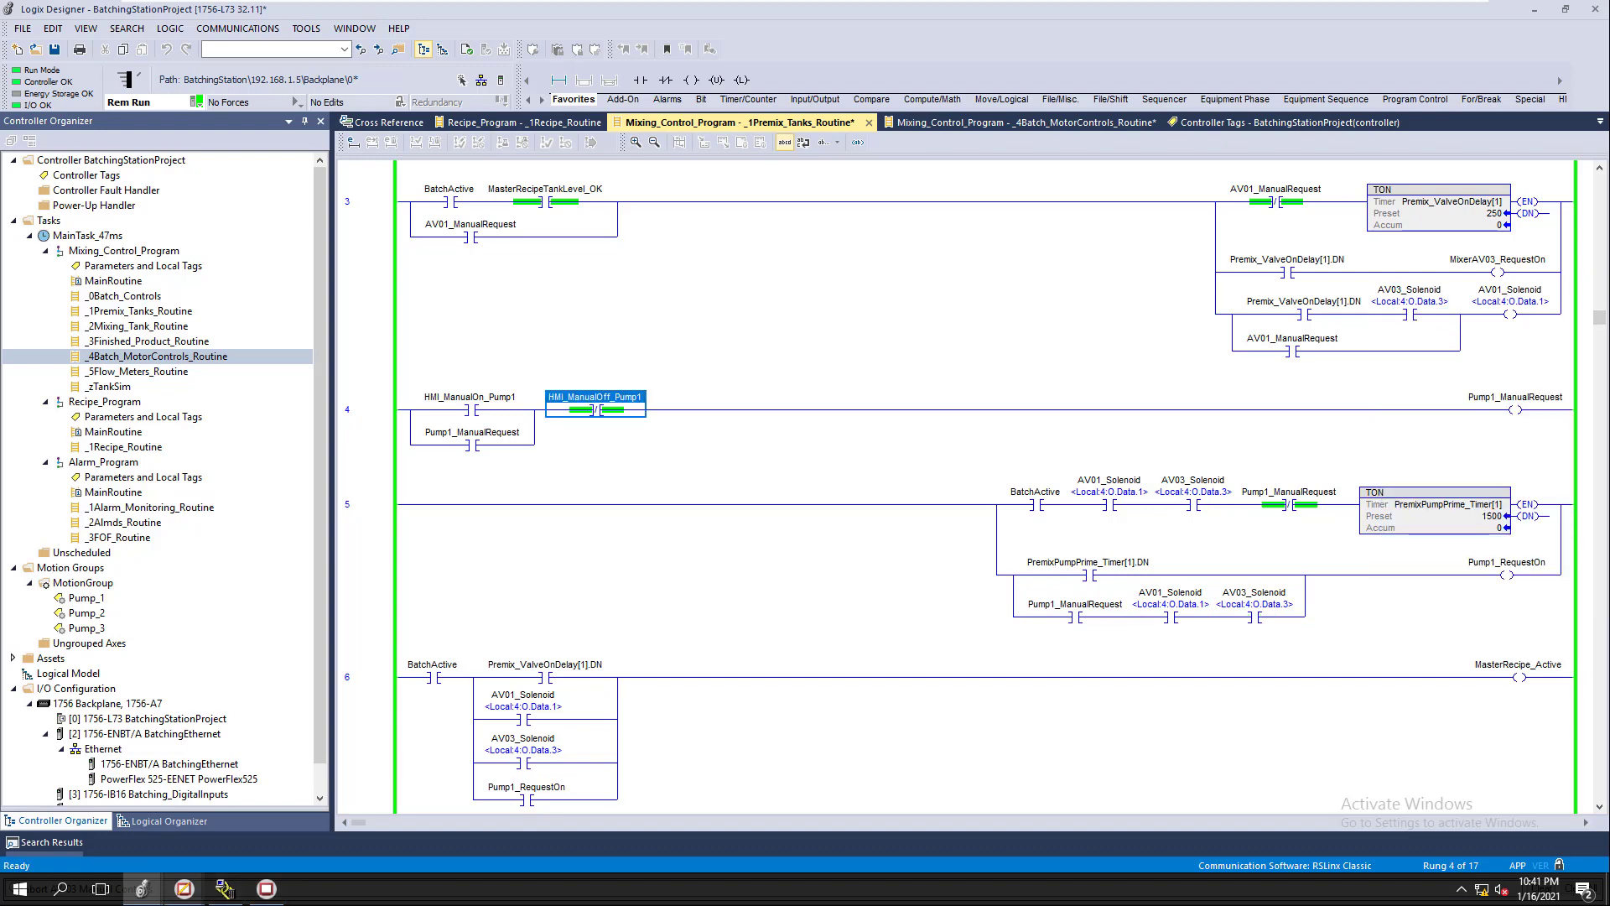
click(184, 888)
click(92, 820)
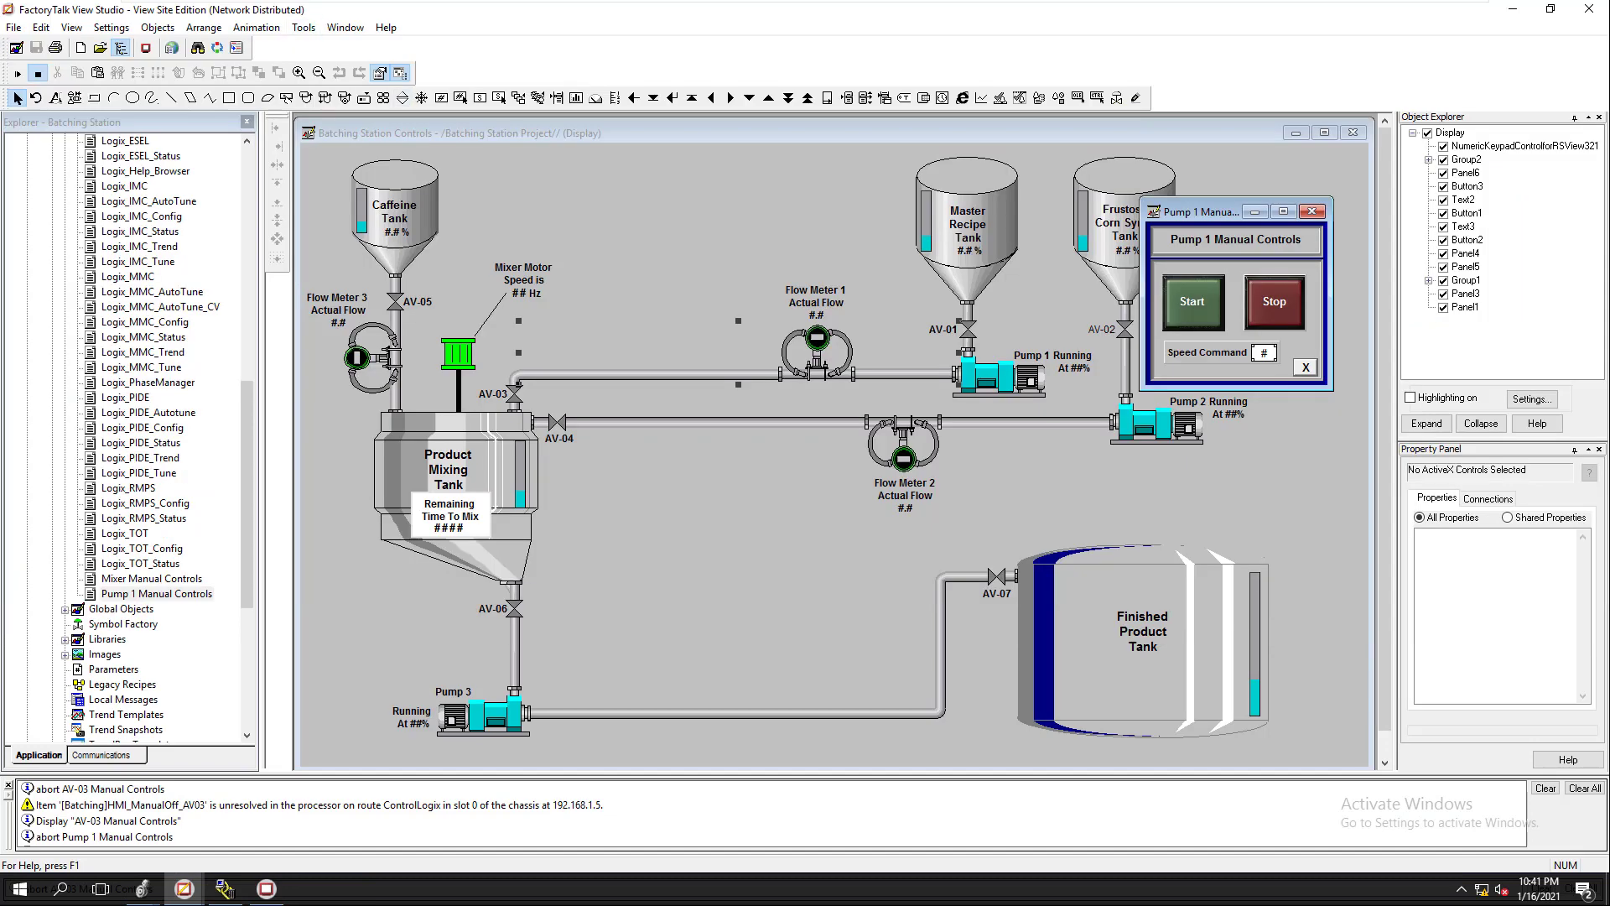
click(203, 26)
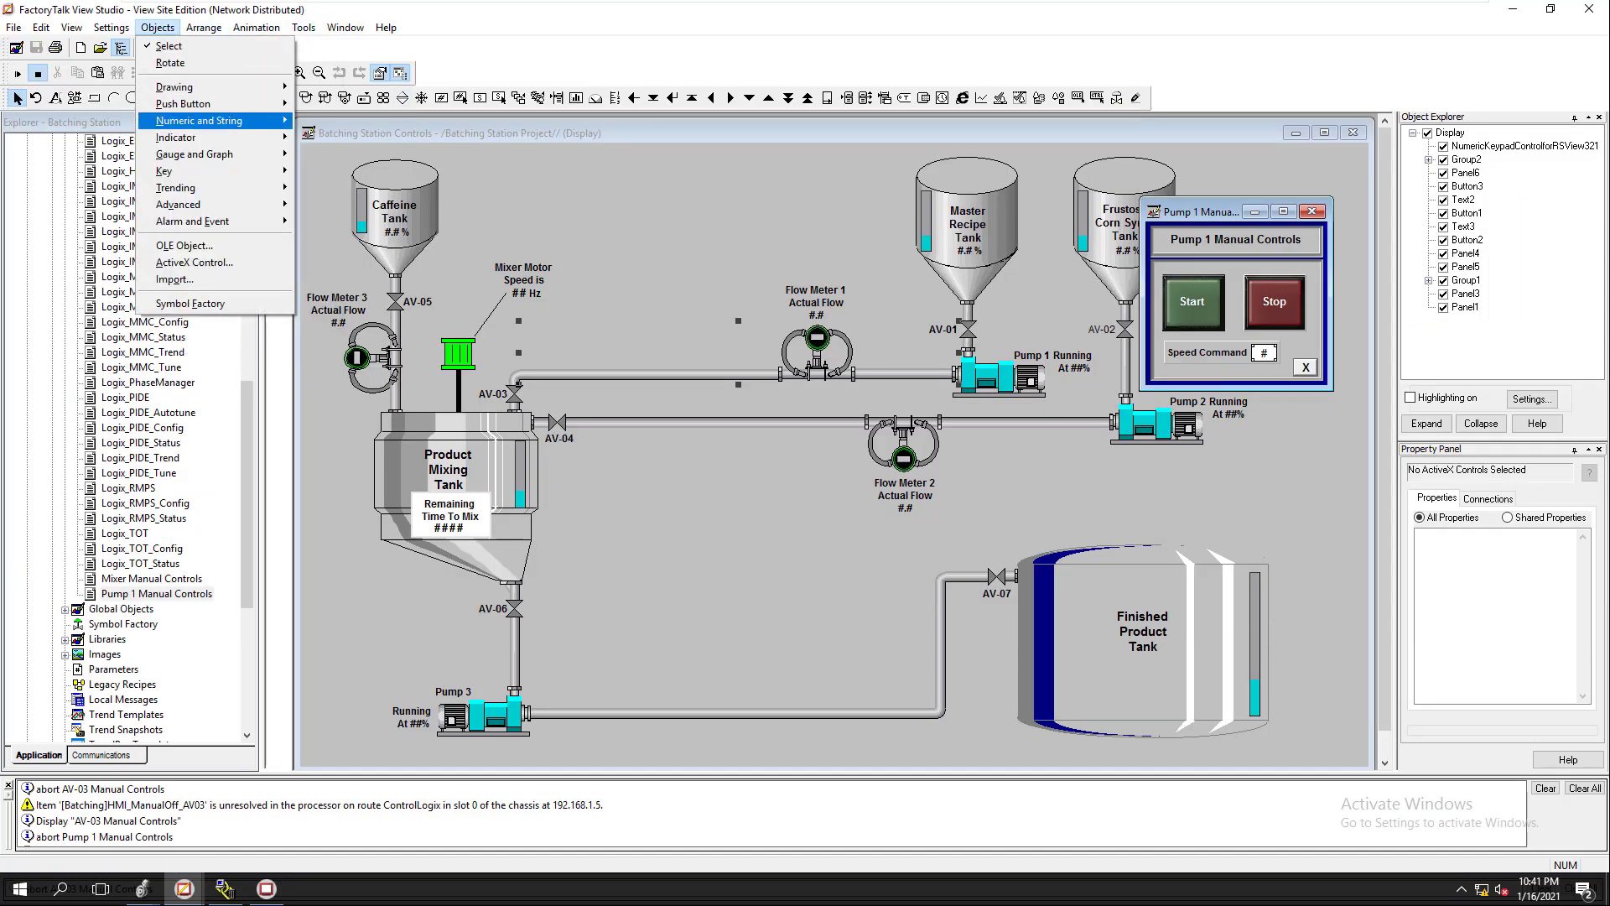
mouse_move(193, 104)
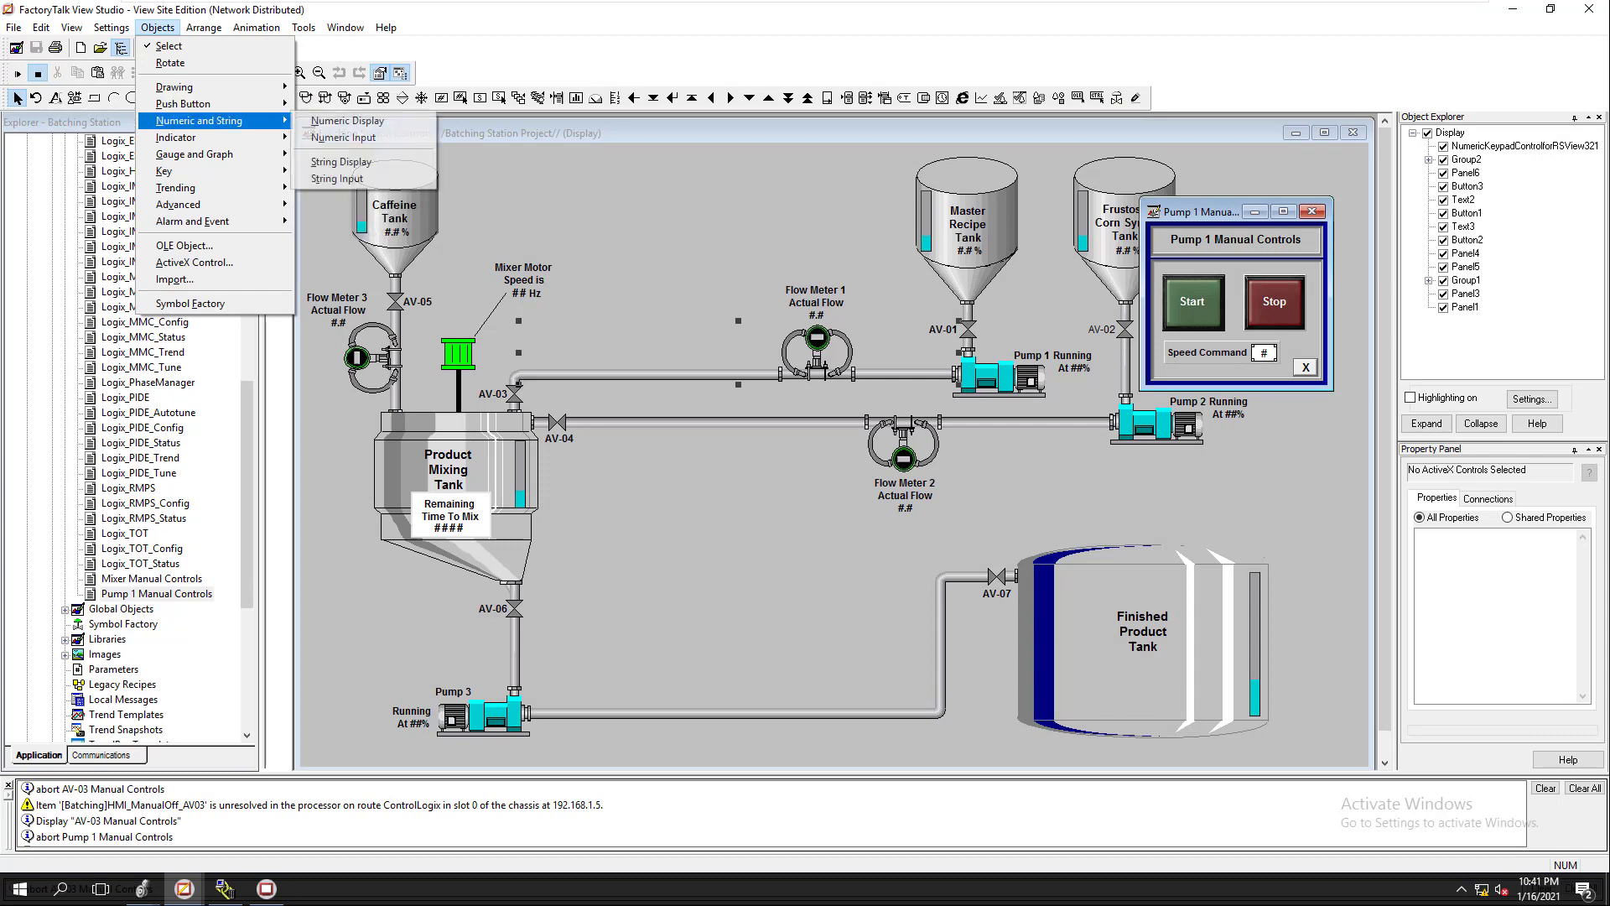
click(312, 137)
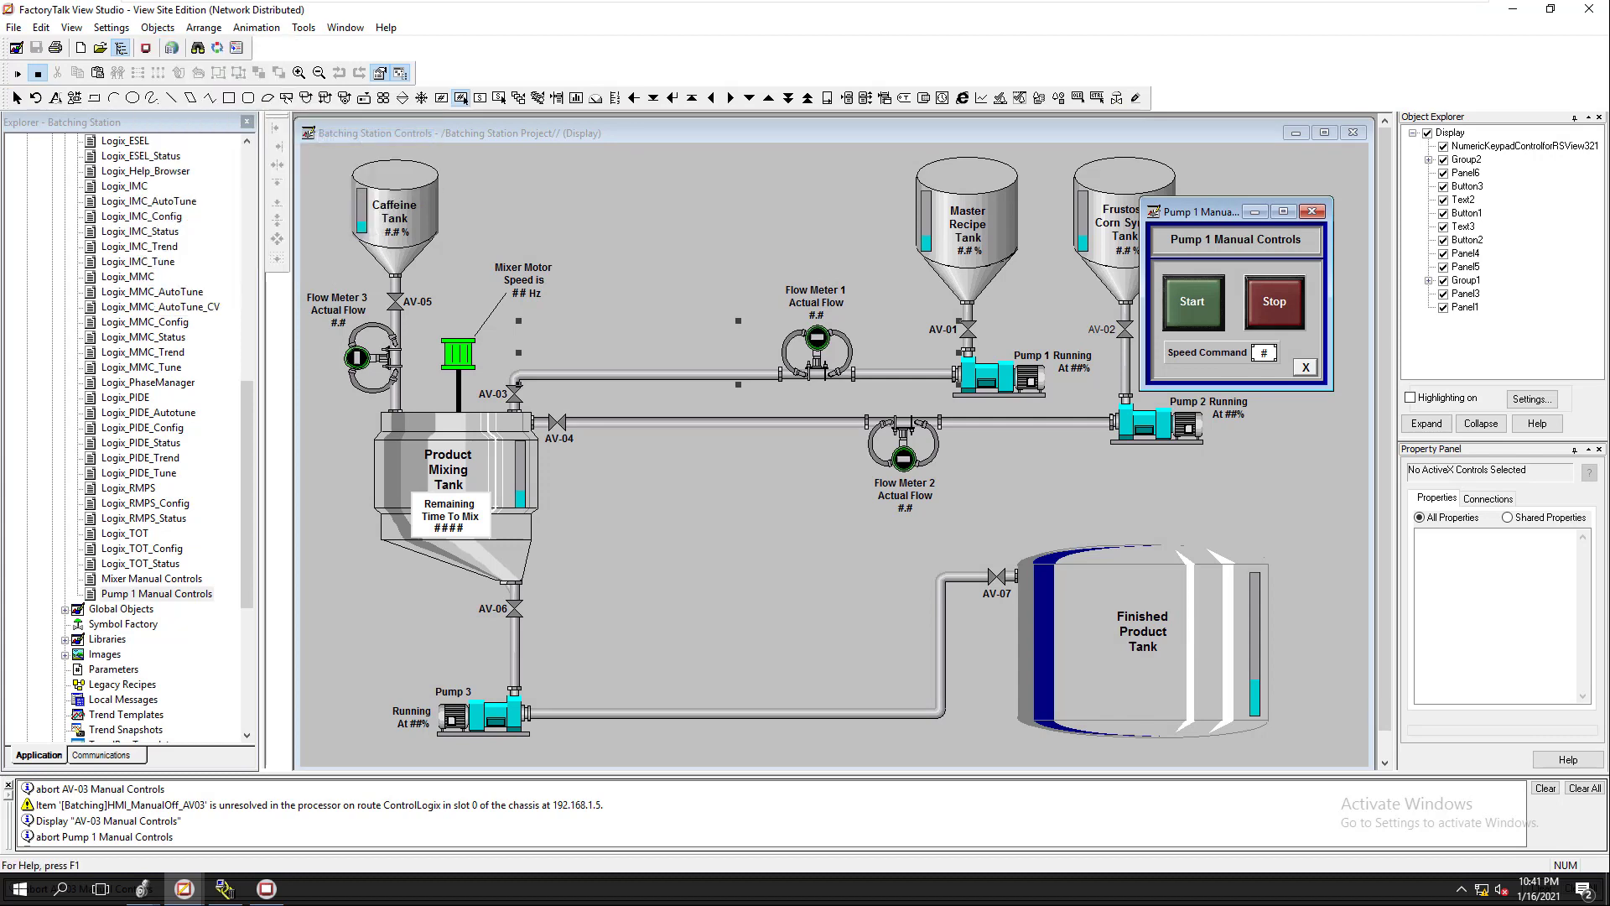
click(464, 196)
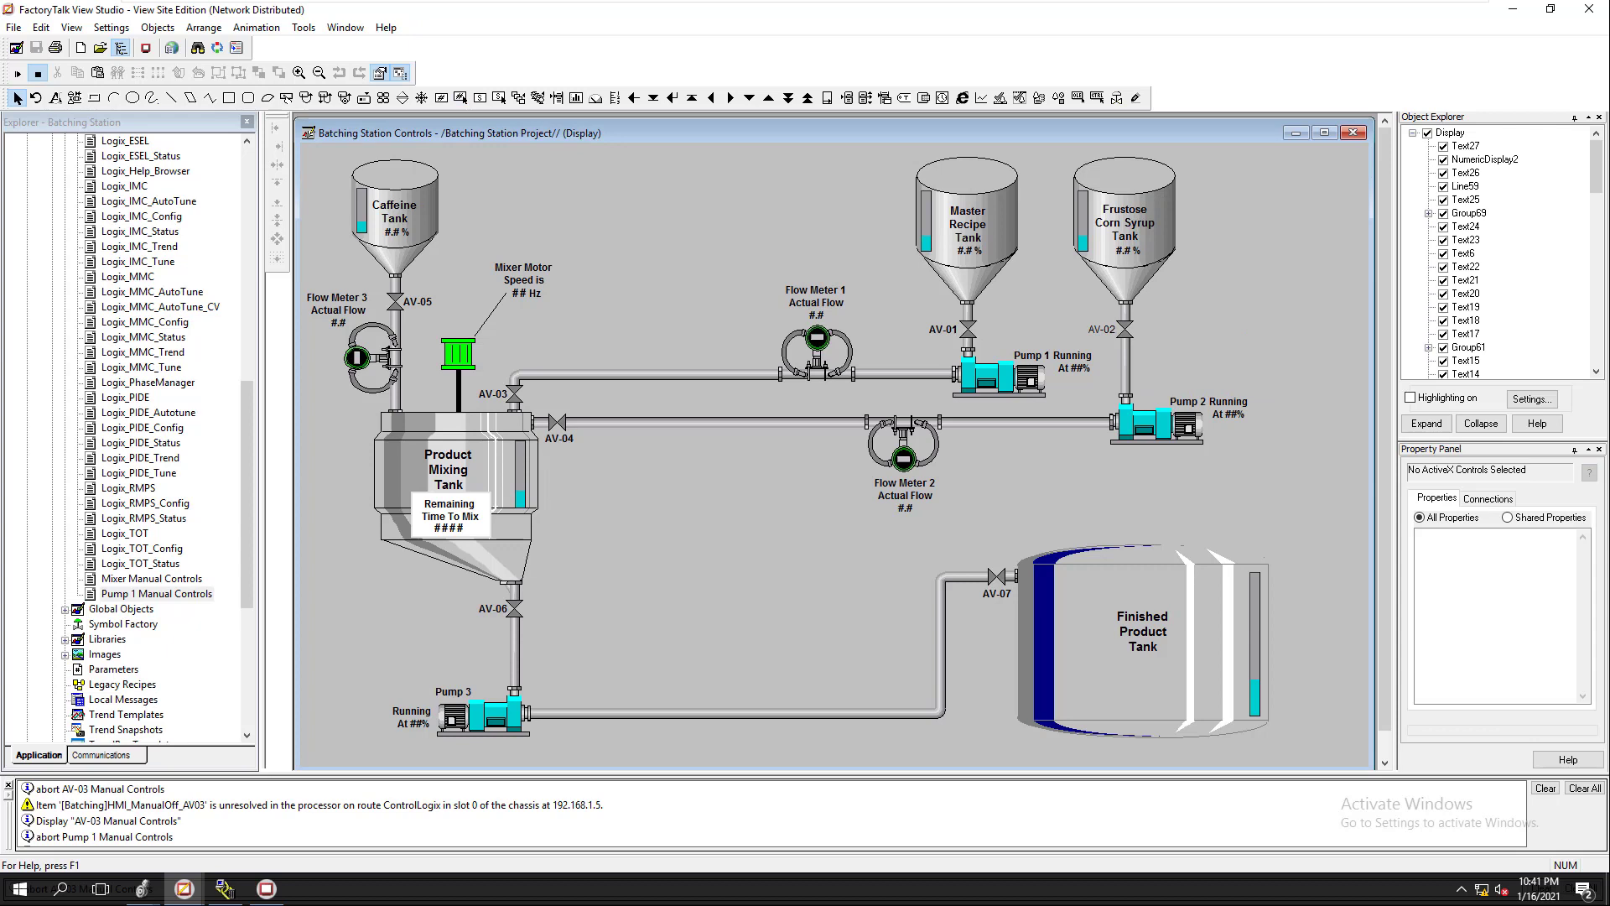
click(158, 27)
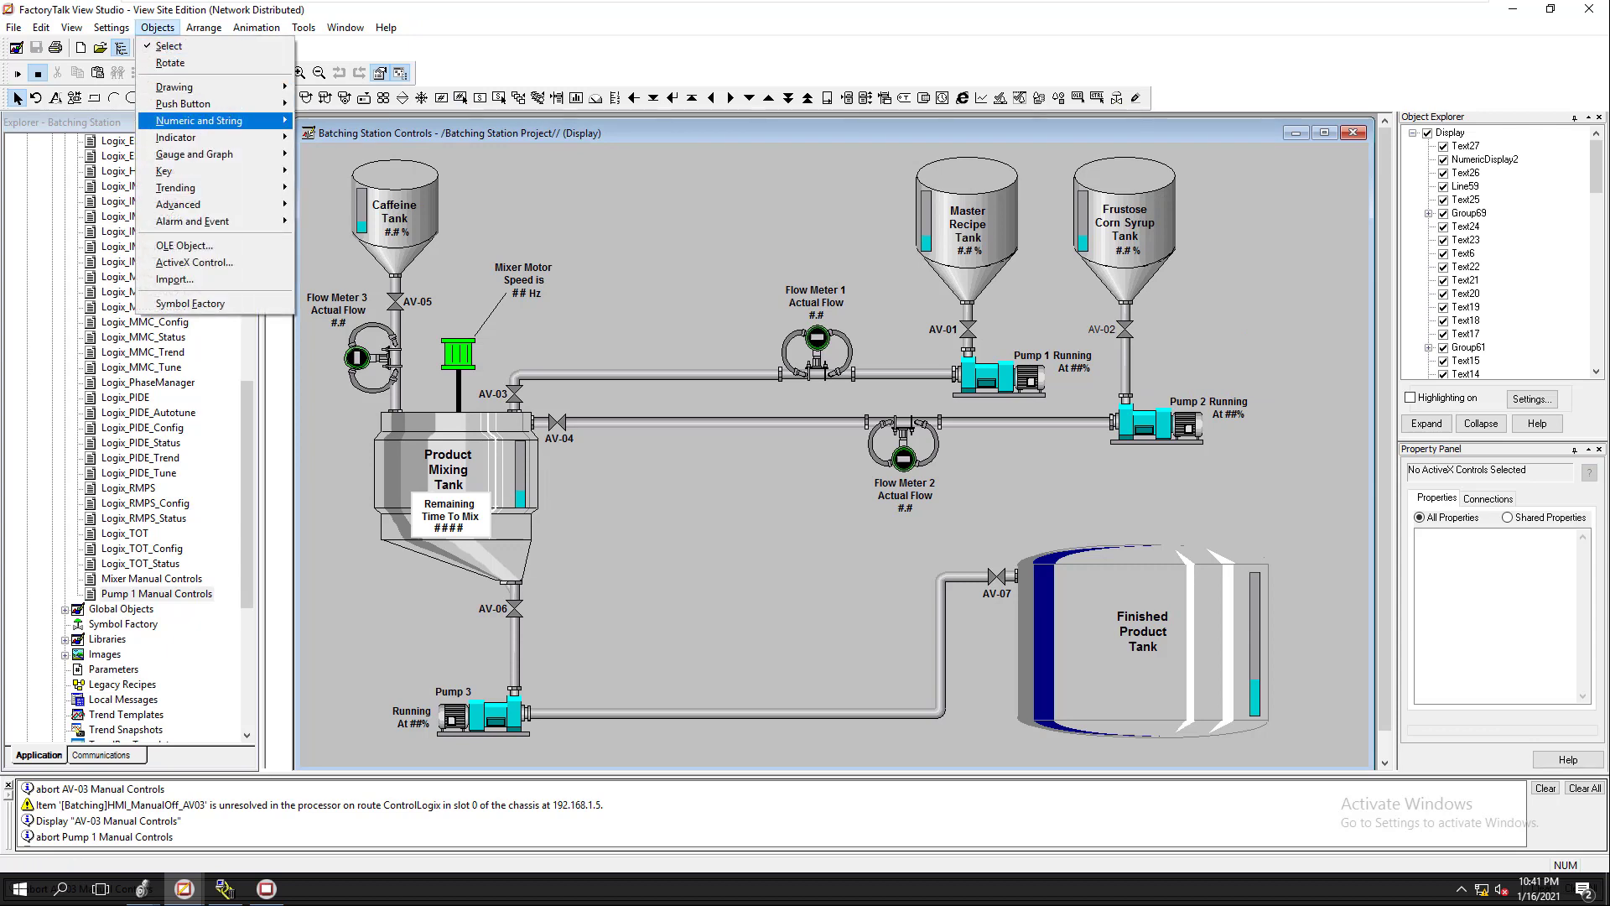
mouse_move(176, 137)
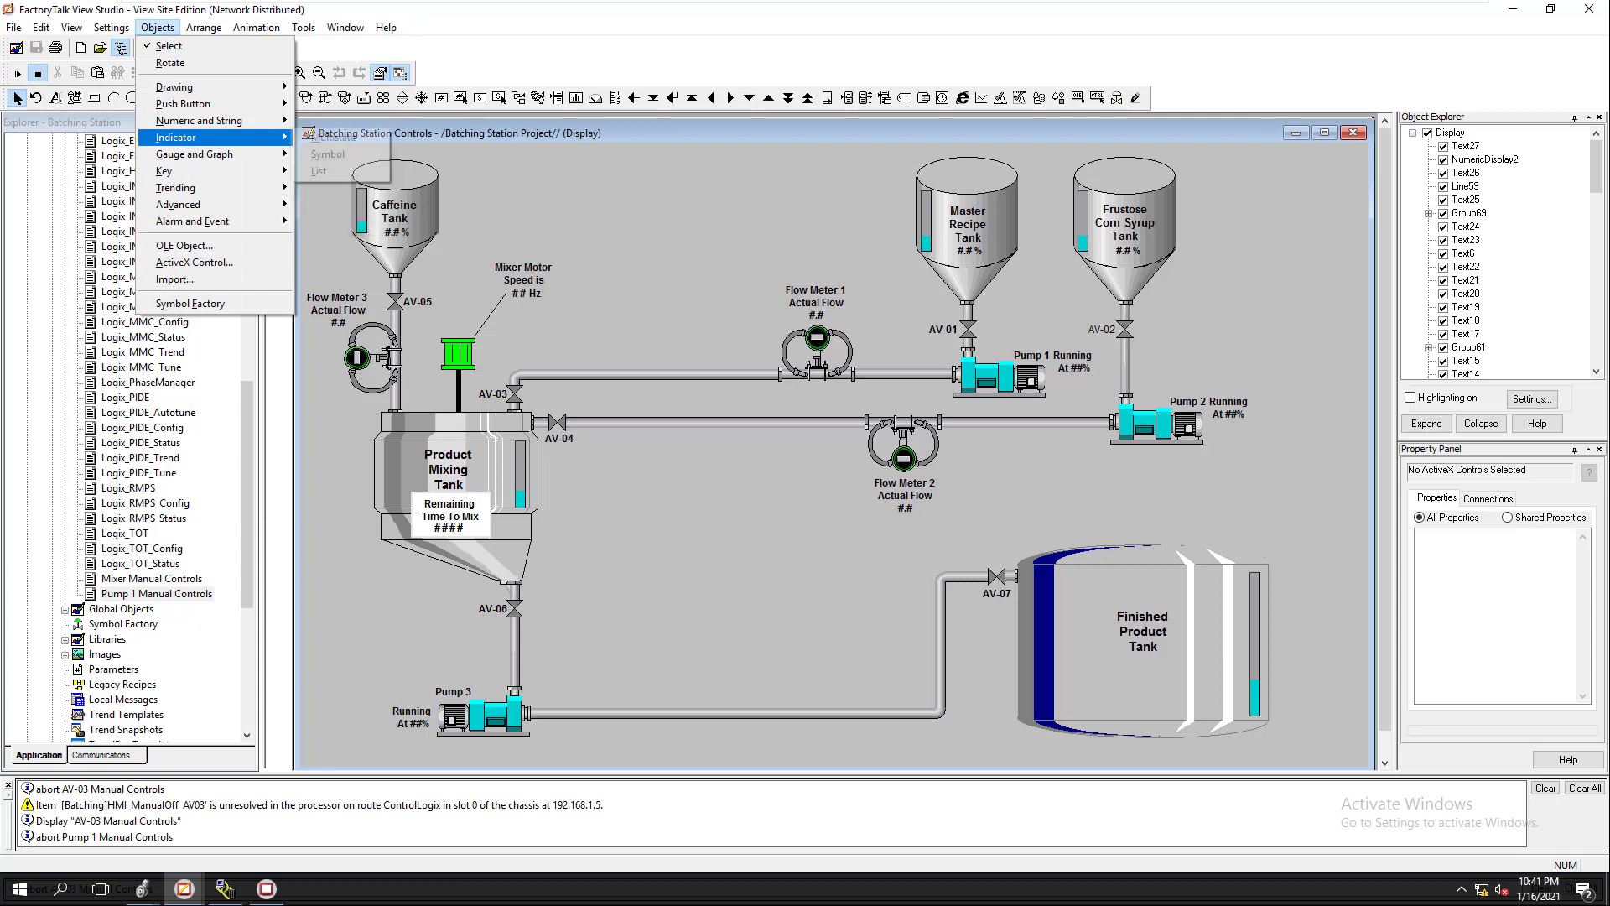
click(352, 138)
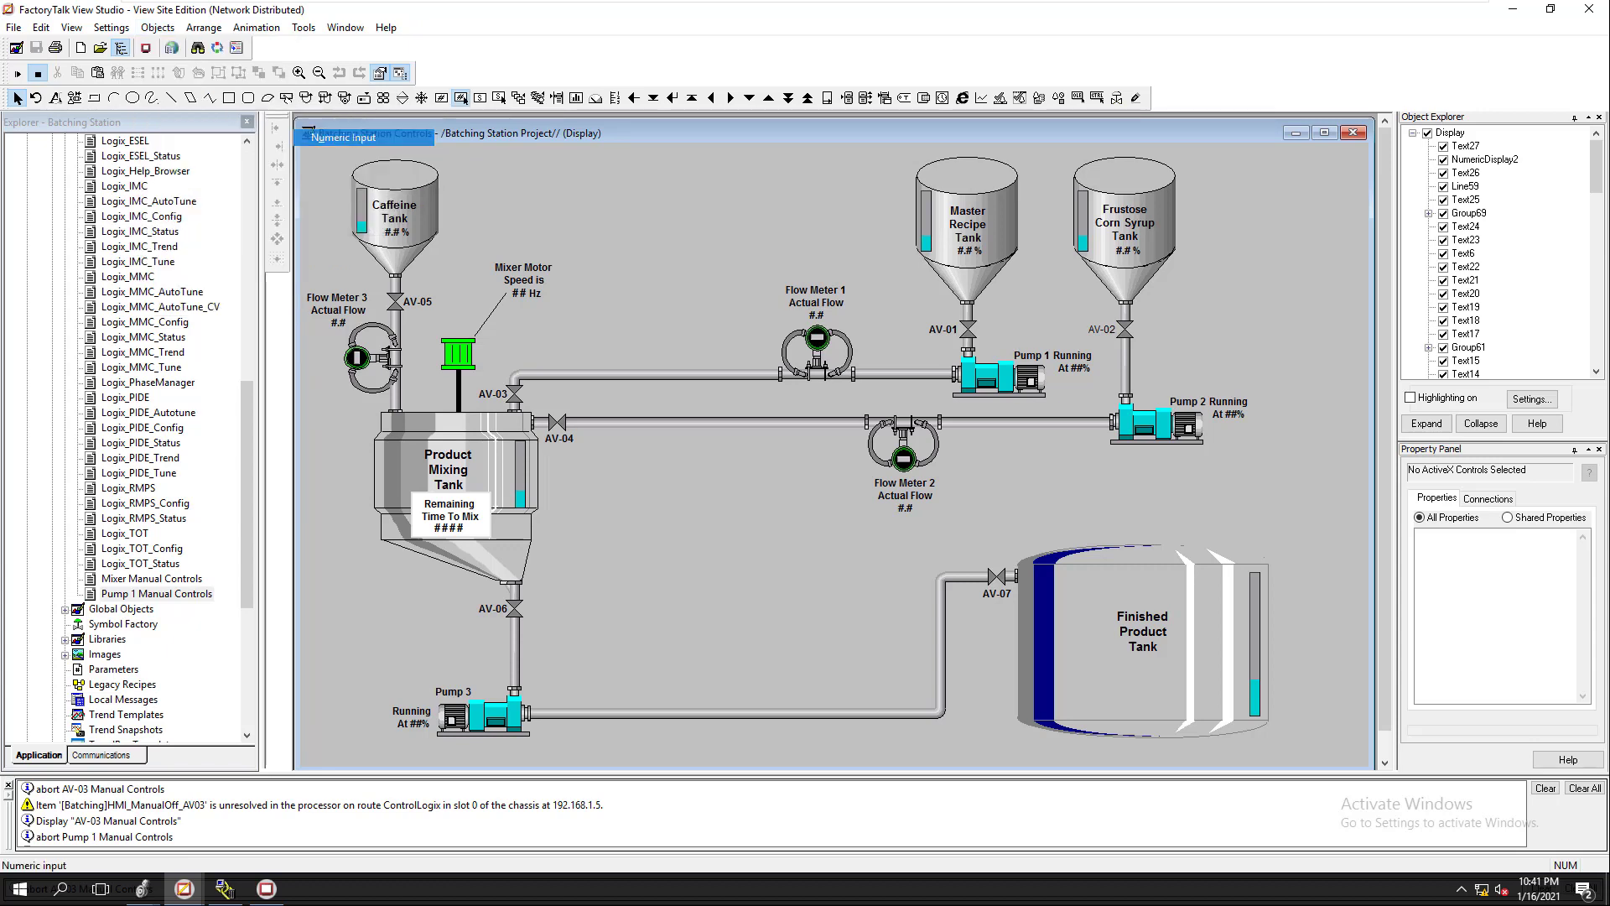
drag(707, 202, 732, 217)
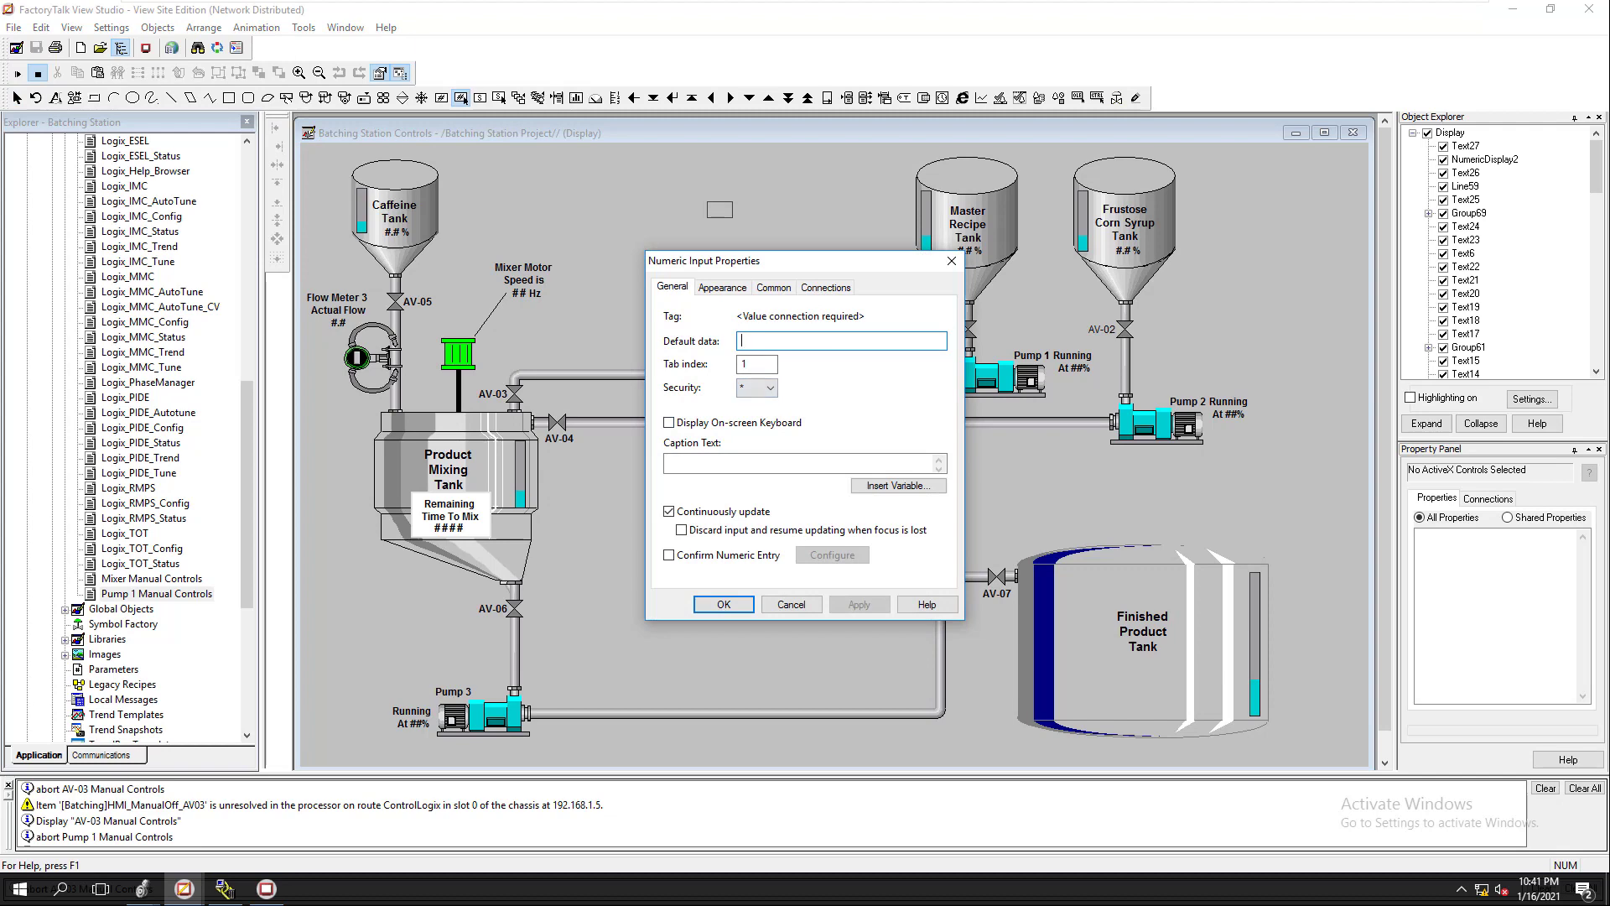
key(Escape)
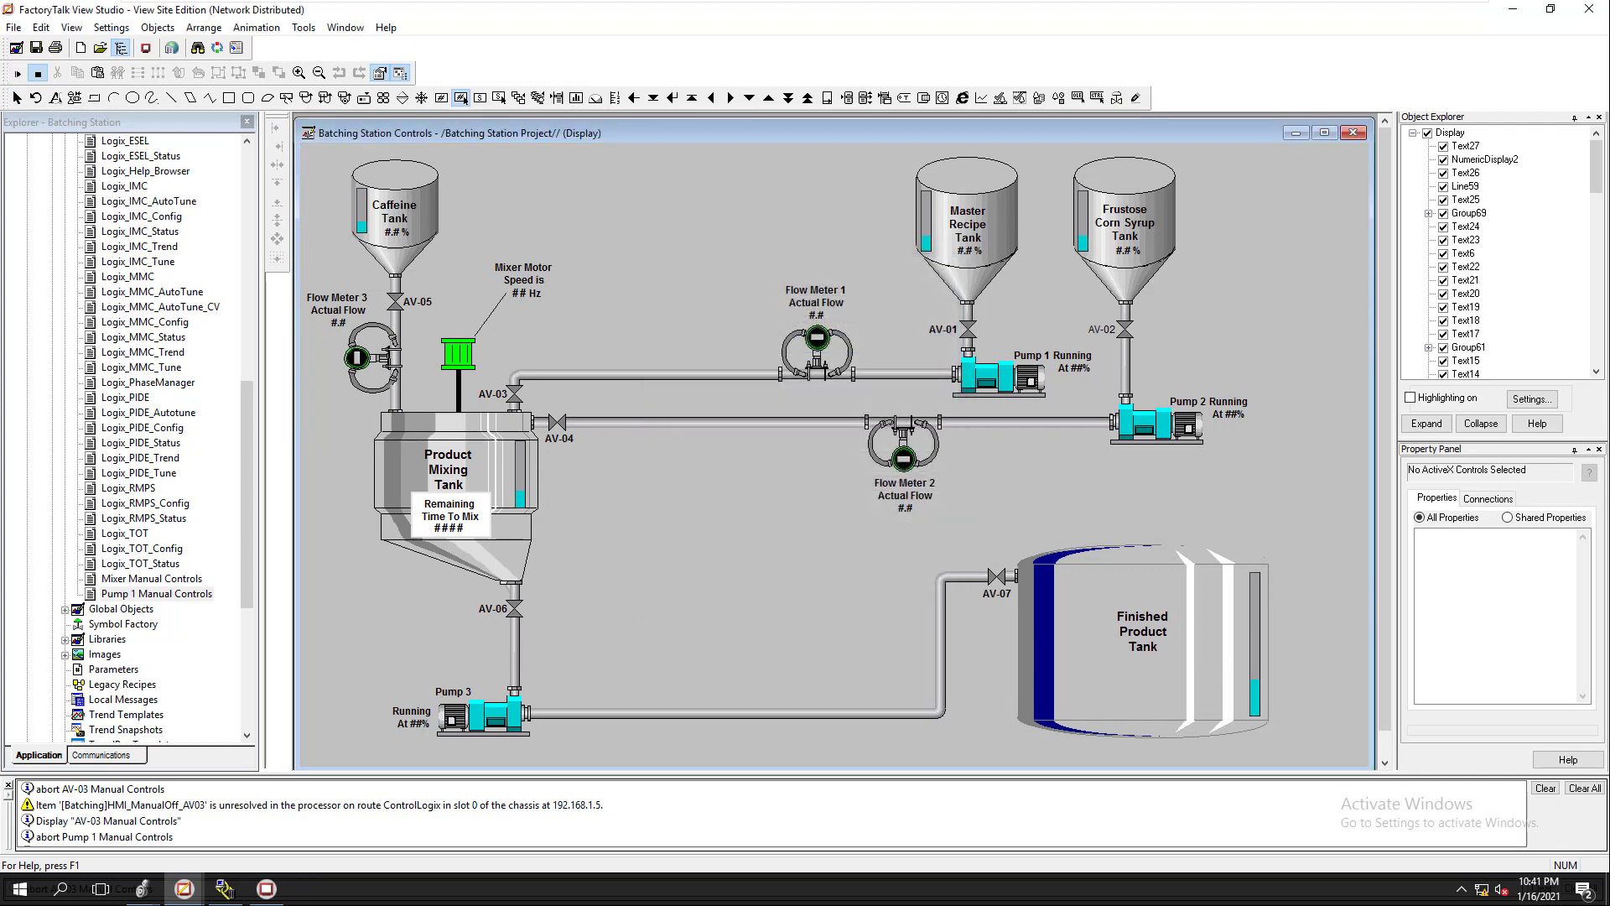
- Draw a small numeric input in the blank area between the Caffeine and Master Recipe tanks on the Batching Station Controls display
click(204, 28)
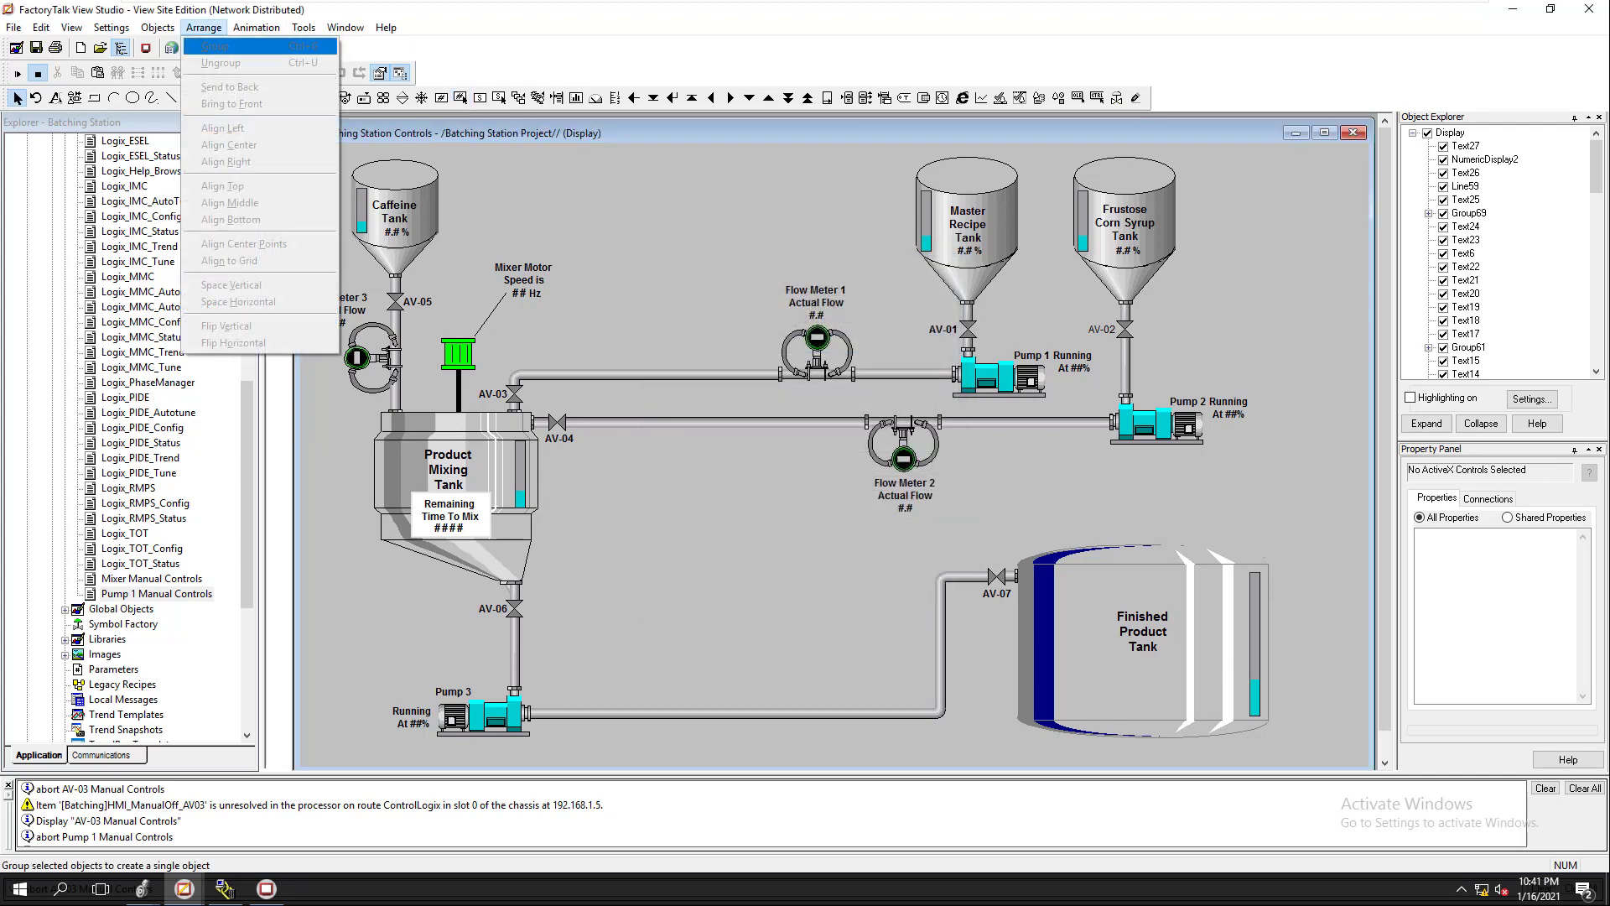
mouse_move(157, 28)
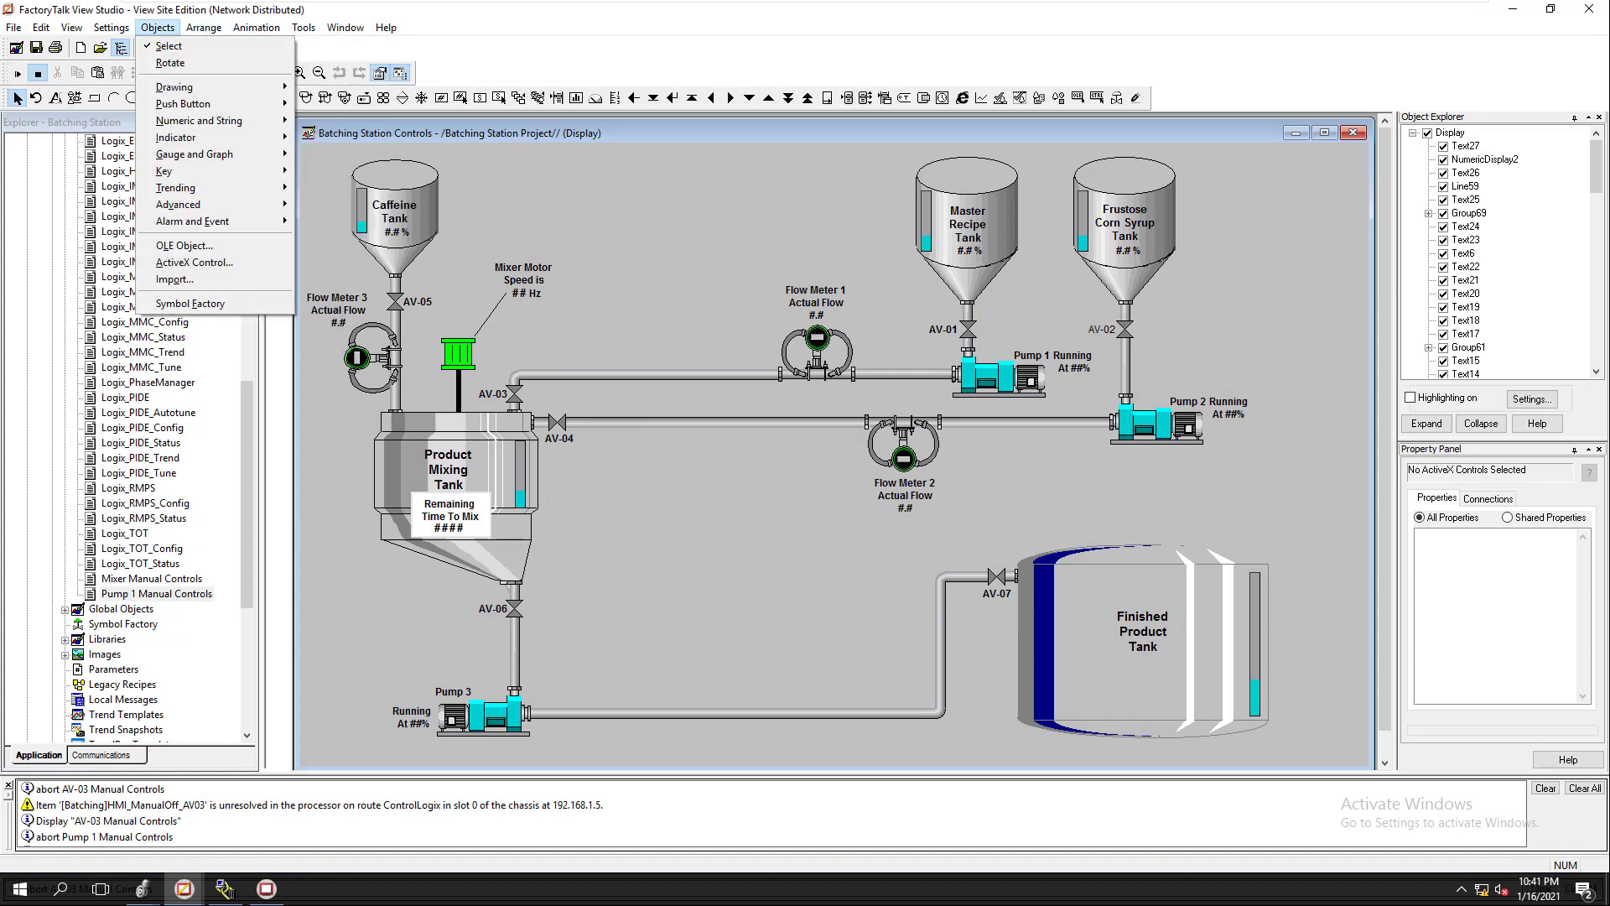
mouse_move(199, 121)
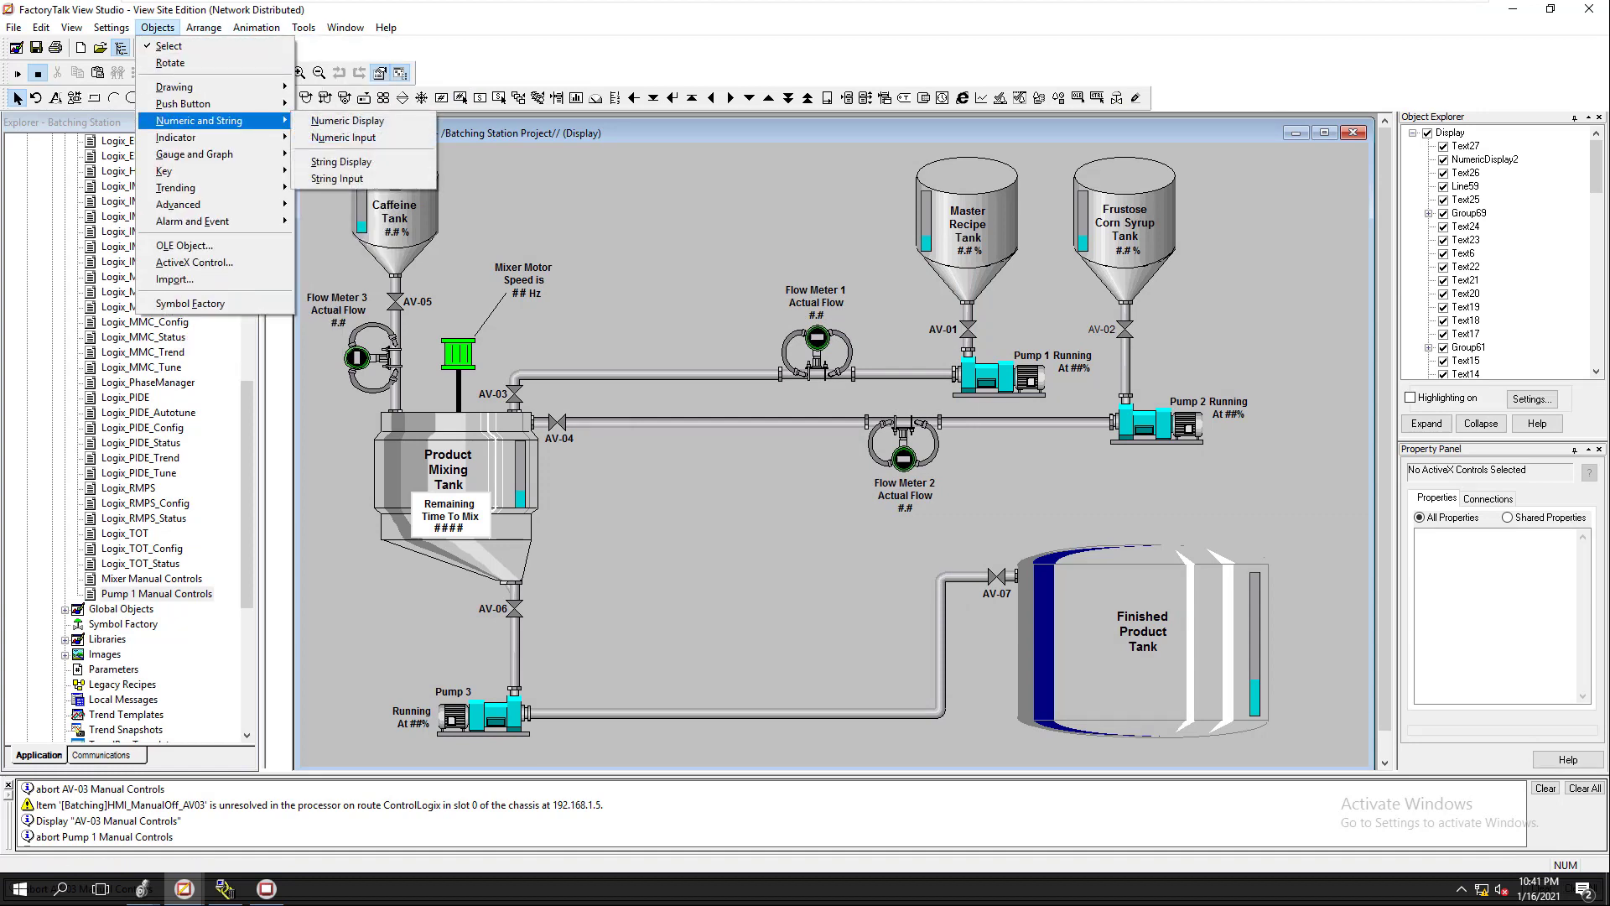
click(343, 137)
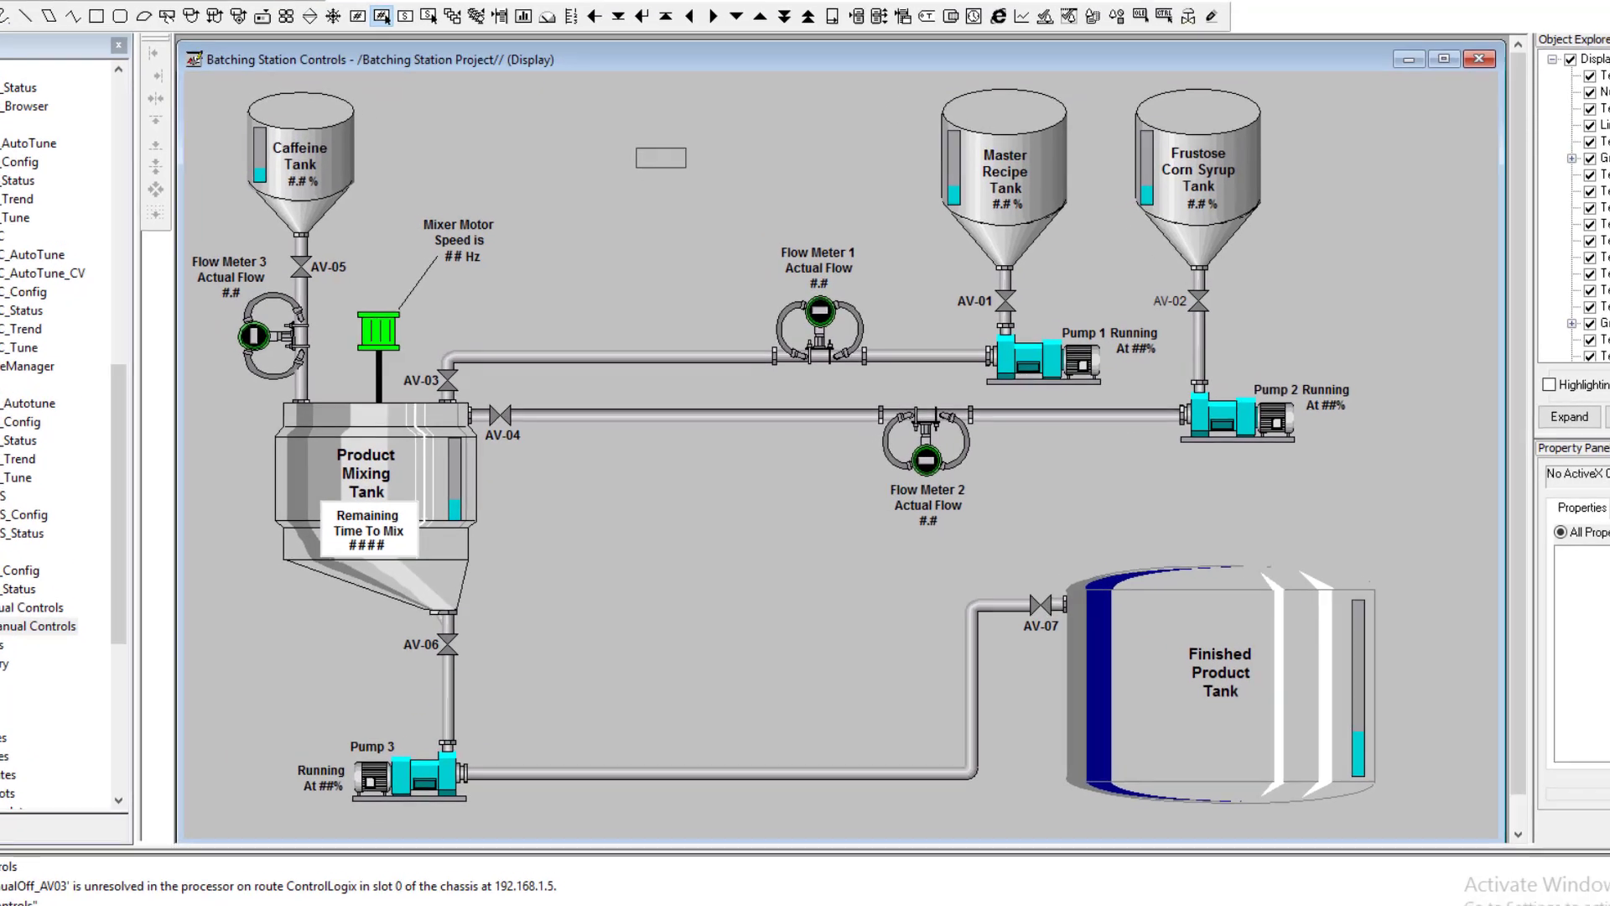
drag(667, 206, 708, 221)
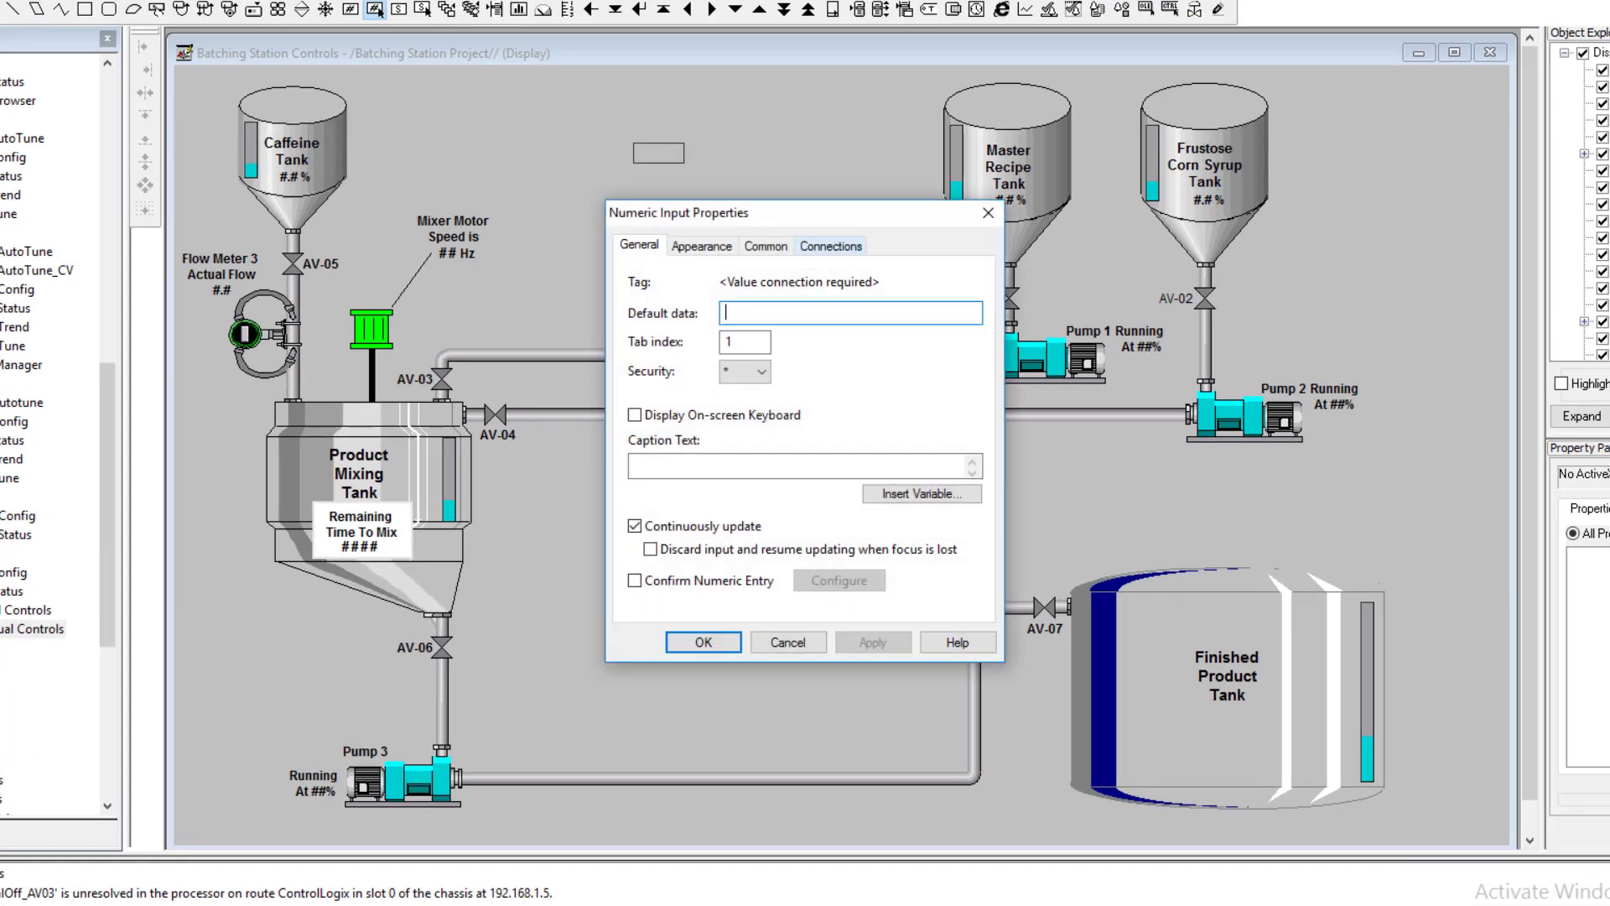
- Connect the new numeric input's value to the Pump1_SpeedCommand tag from the online Batching tags and accept its properties
click(831, 245)
click(929, 285)
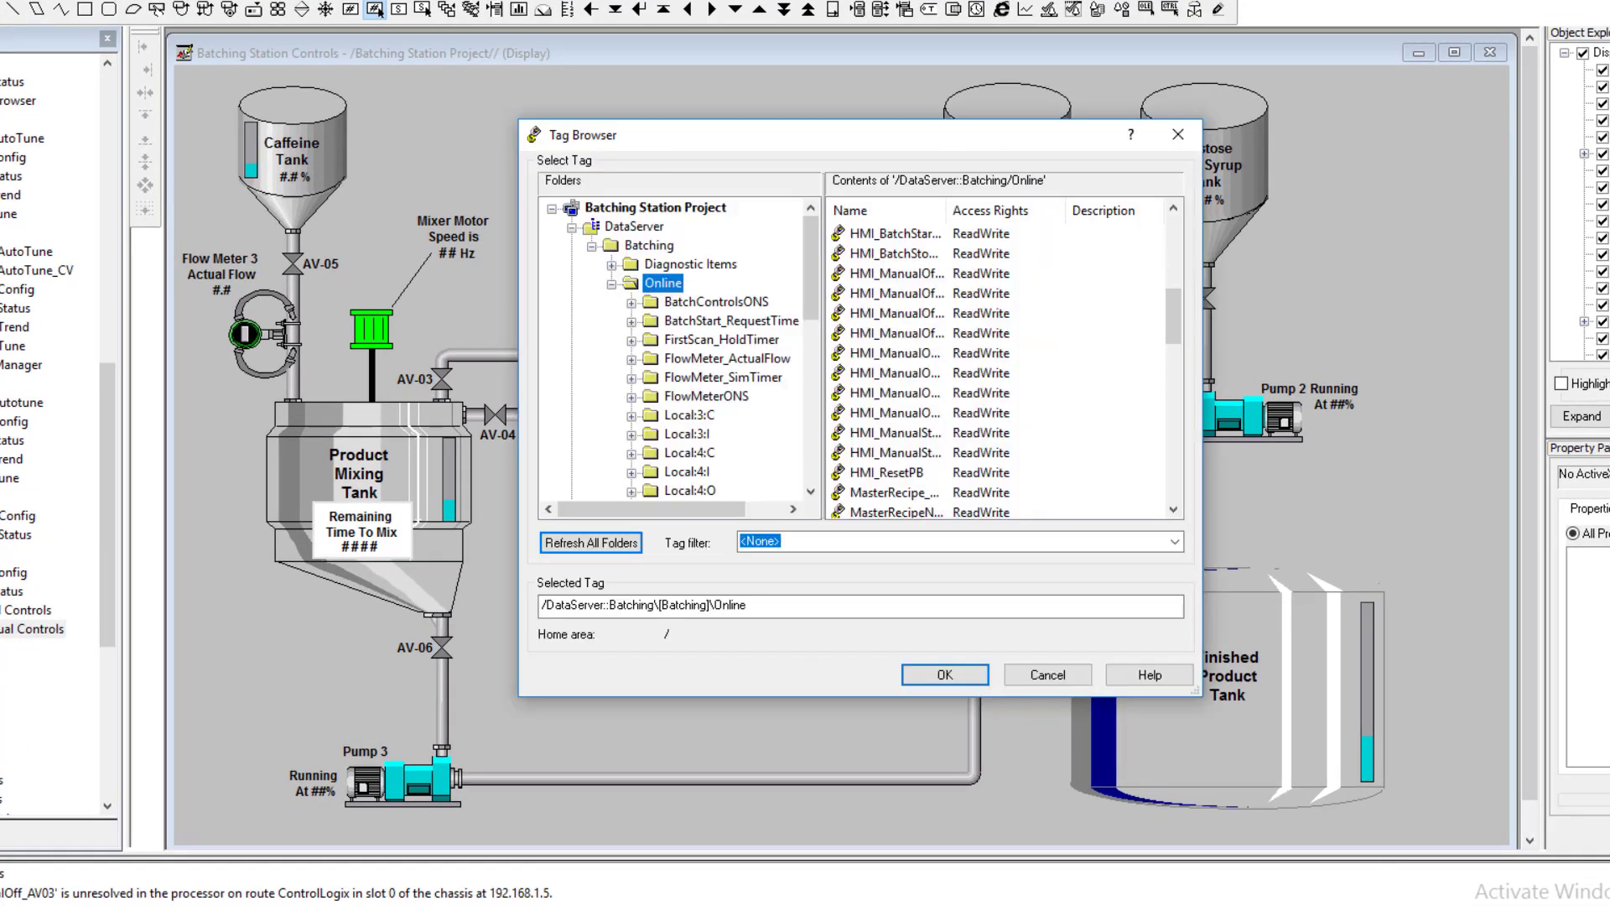
scroll(680, 358, down, 6)
scroll(680, 358, up, 2)
scroll(679, 358, down, 4)
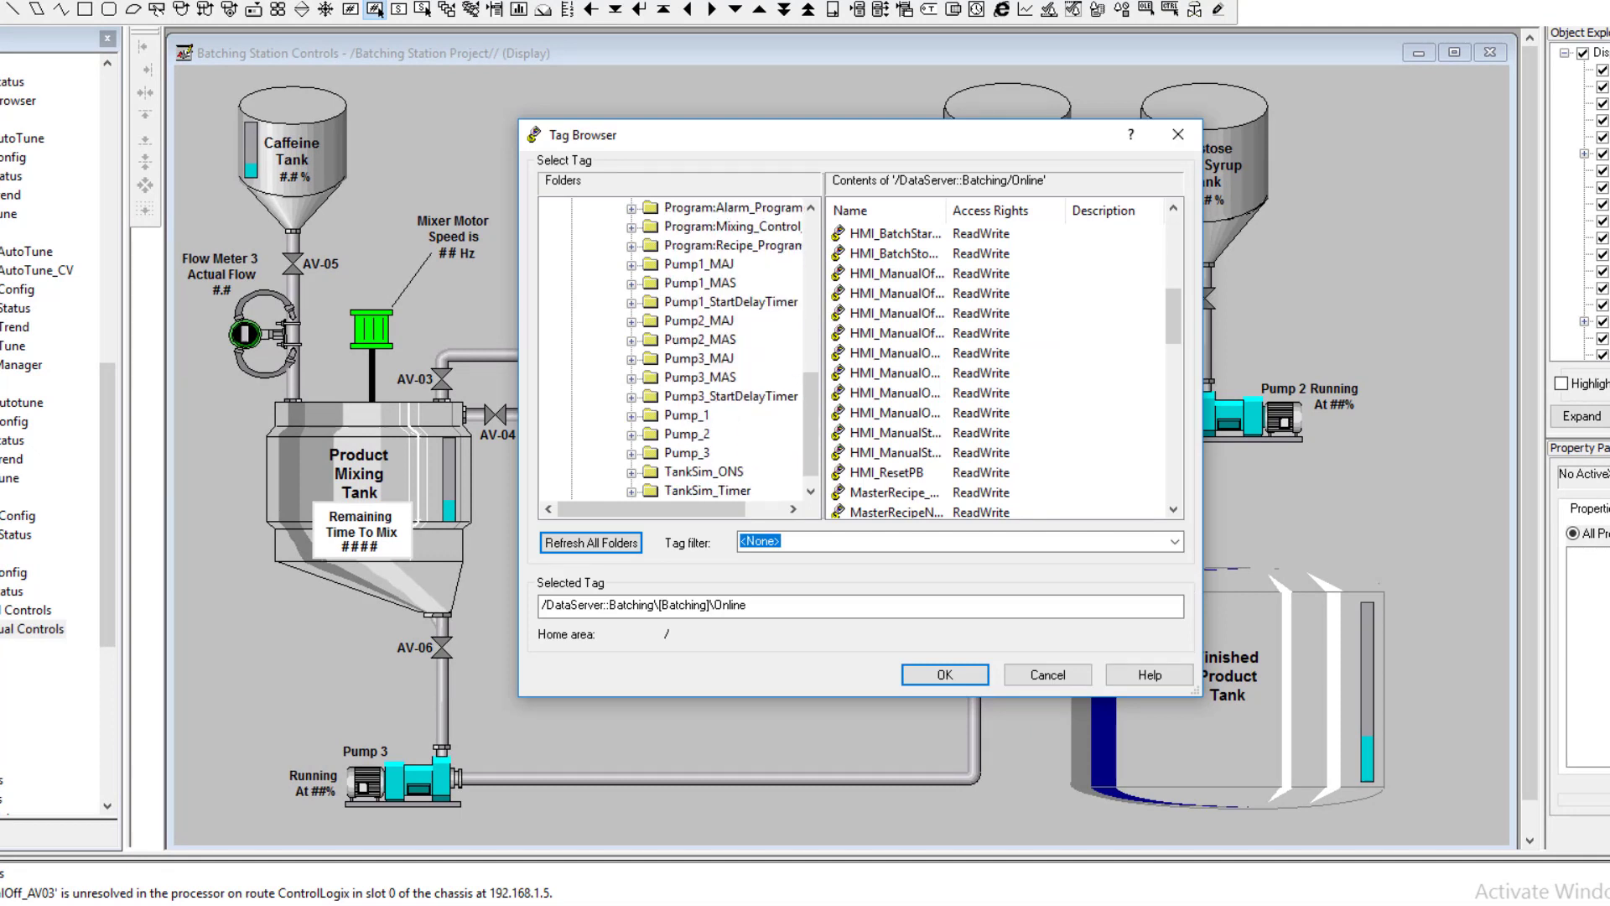
scroll(679, 358, up, 3)
scroll(680, 348, up, 5)
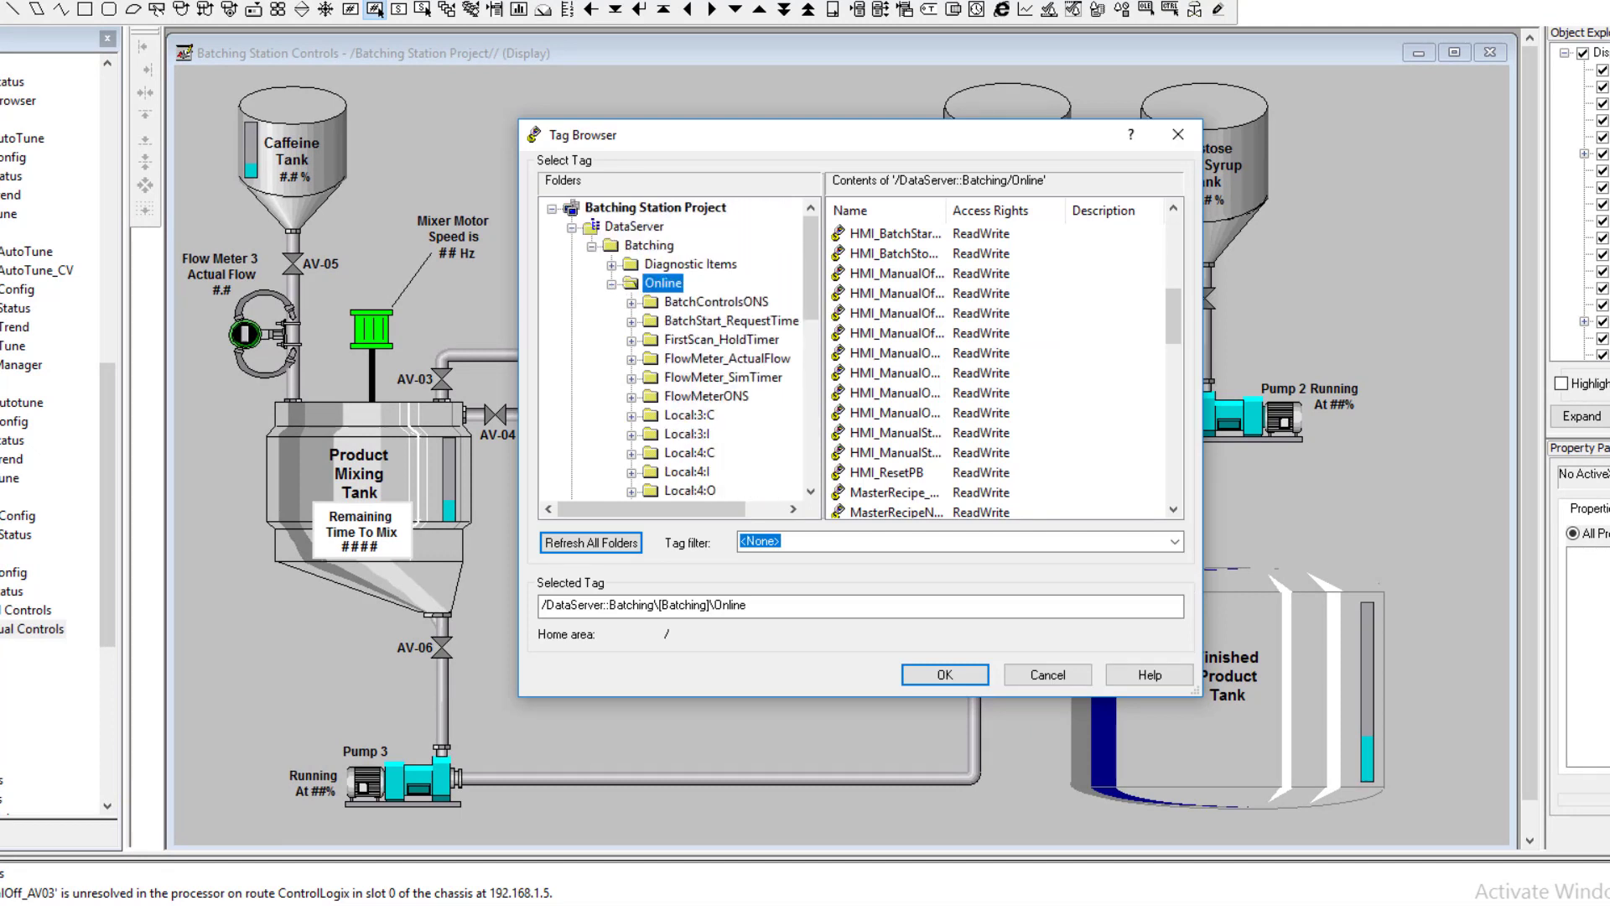
scroll(1002, 372, down, 6)
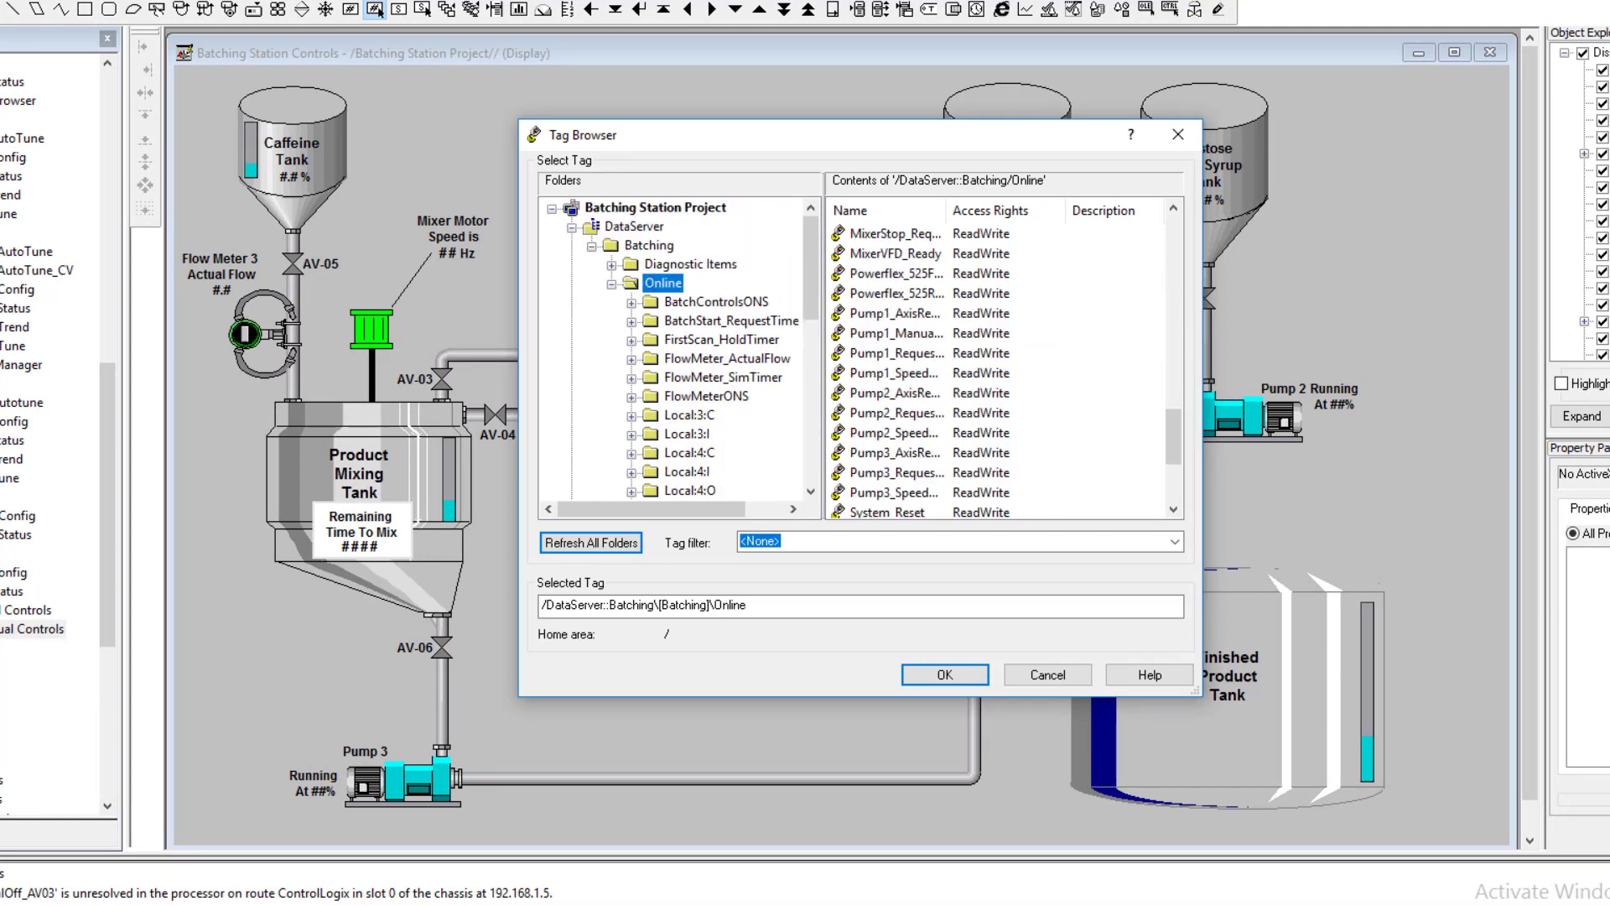
drag(947, 210, 1039, 210)
click(919, 372)
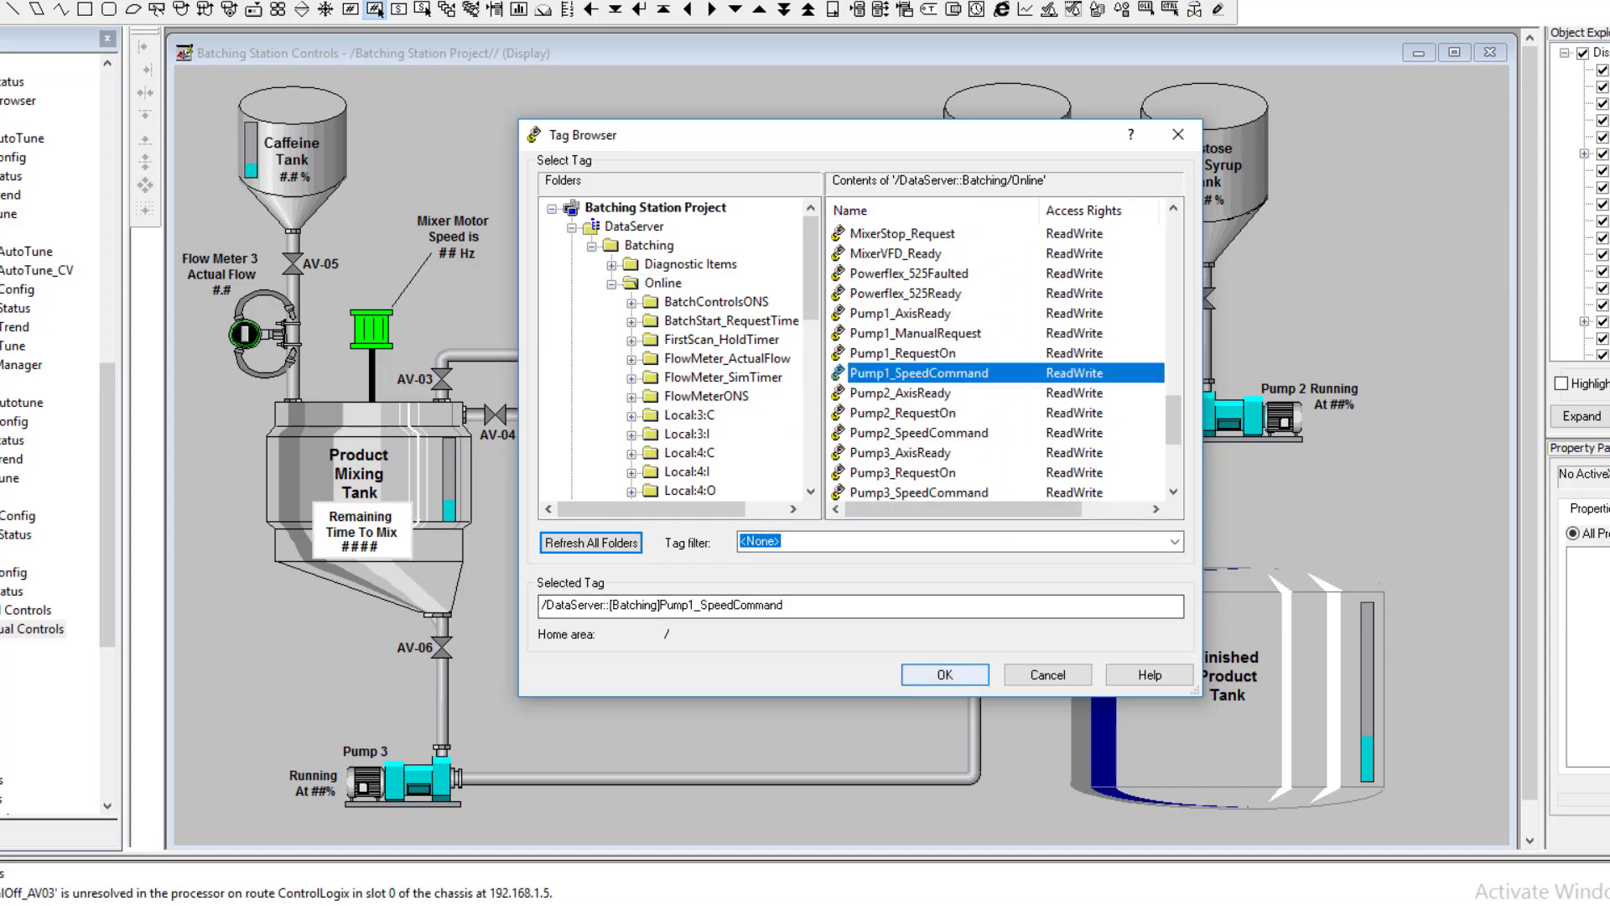
click(943, 675)
click(701, 245)
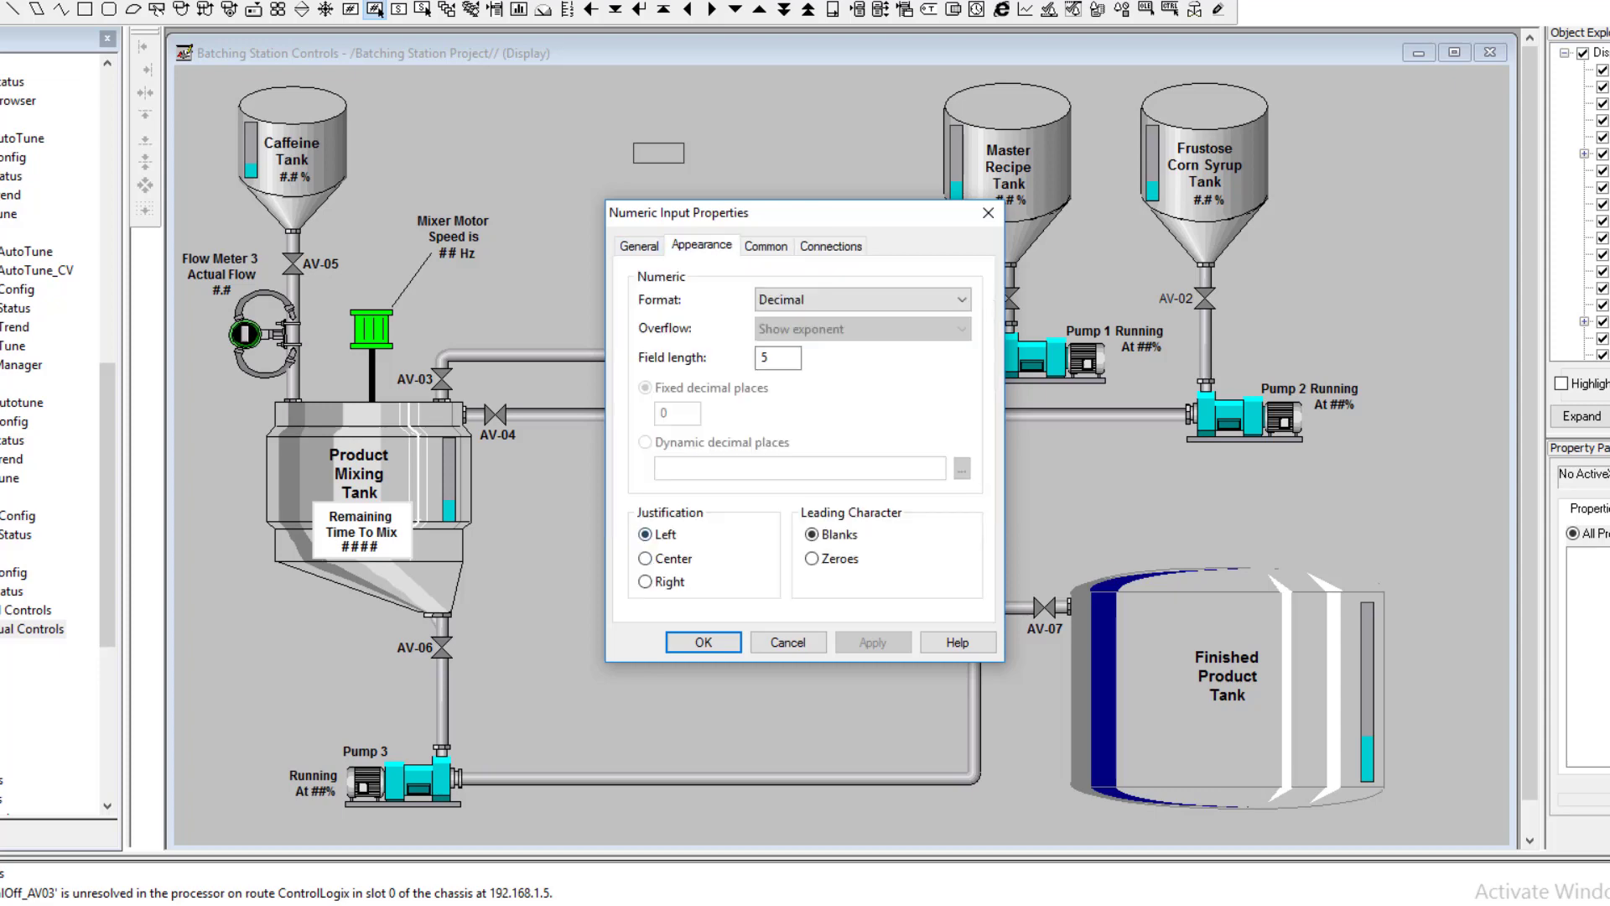
click(702, 642)
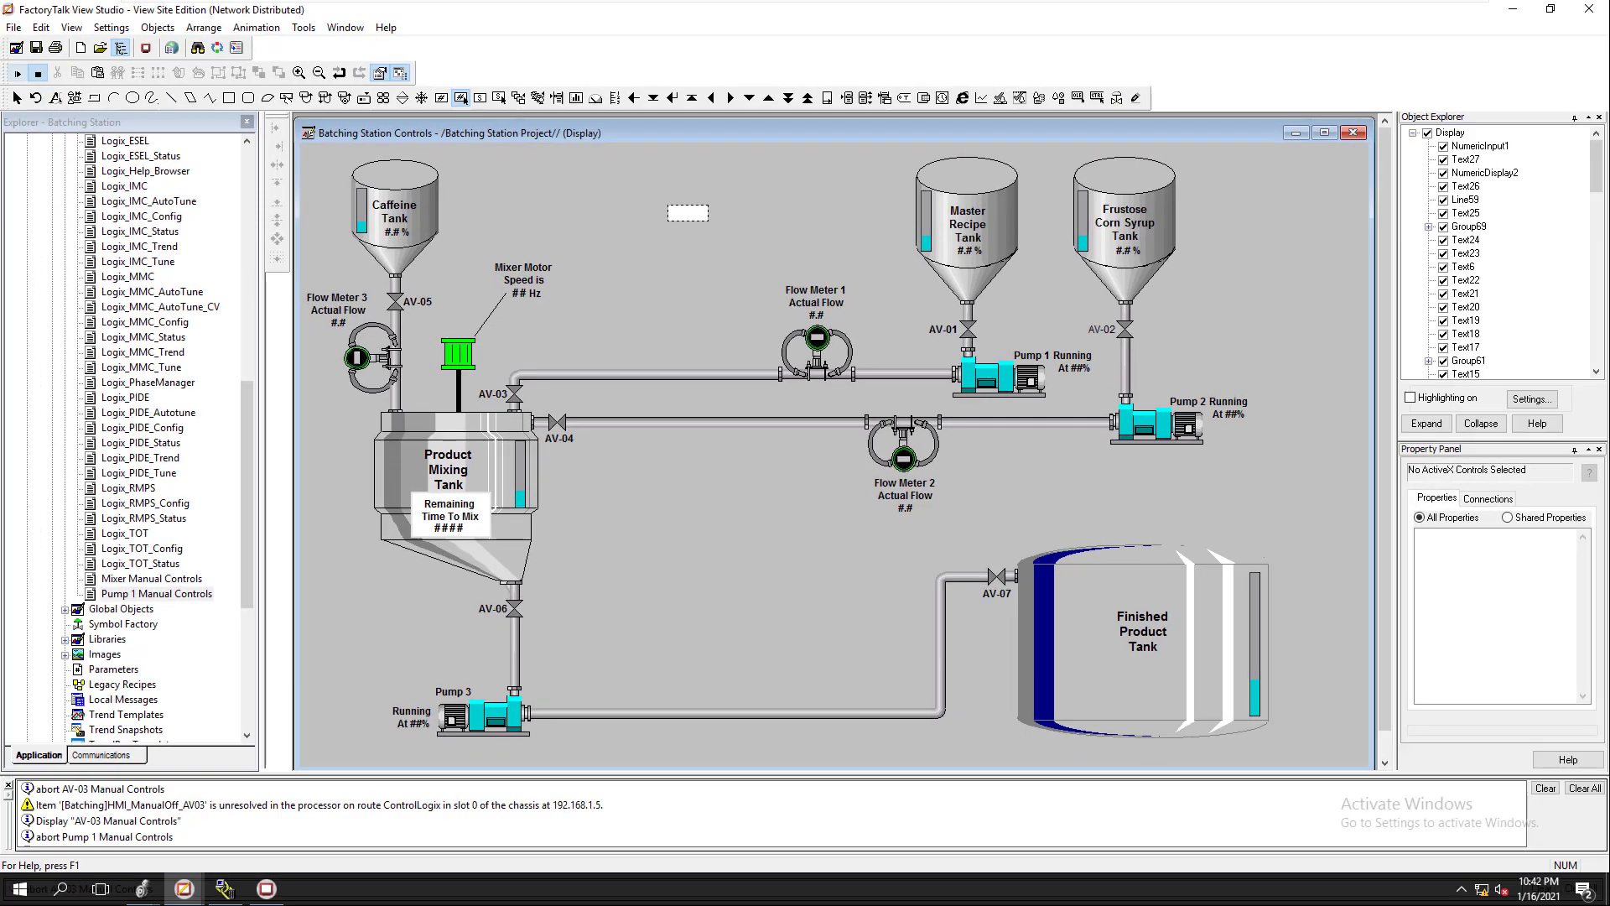
- Test-run the Batching Station Controls display and enter a speed of 10 in the numeric input
click(18, 73)
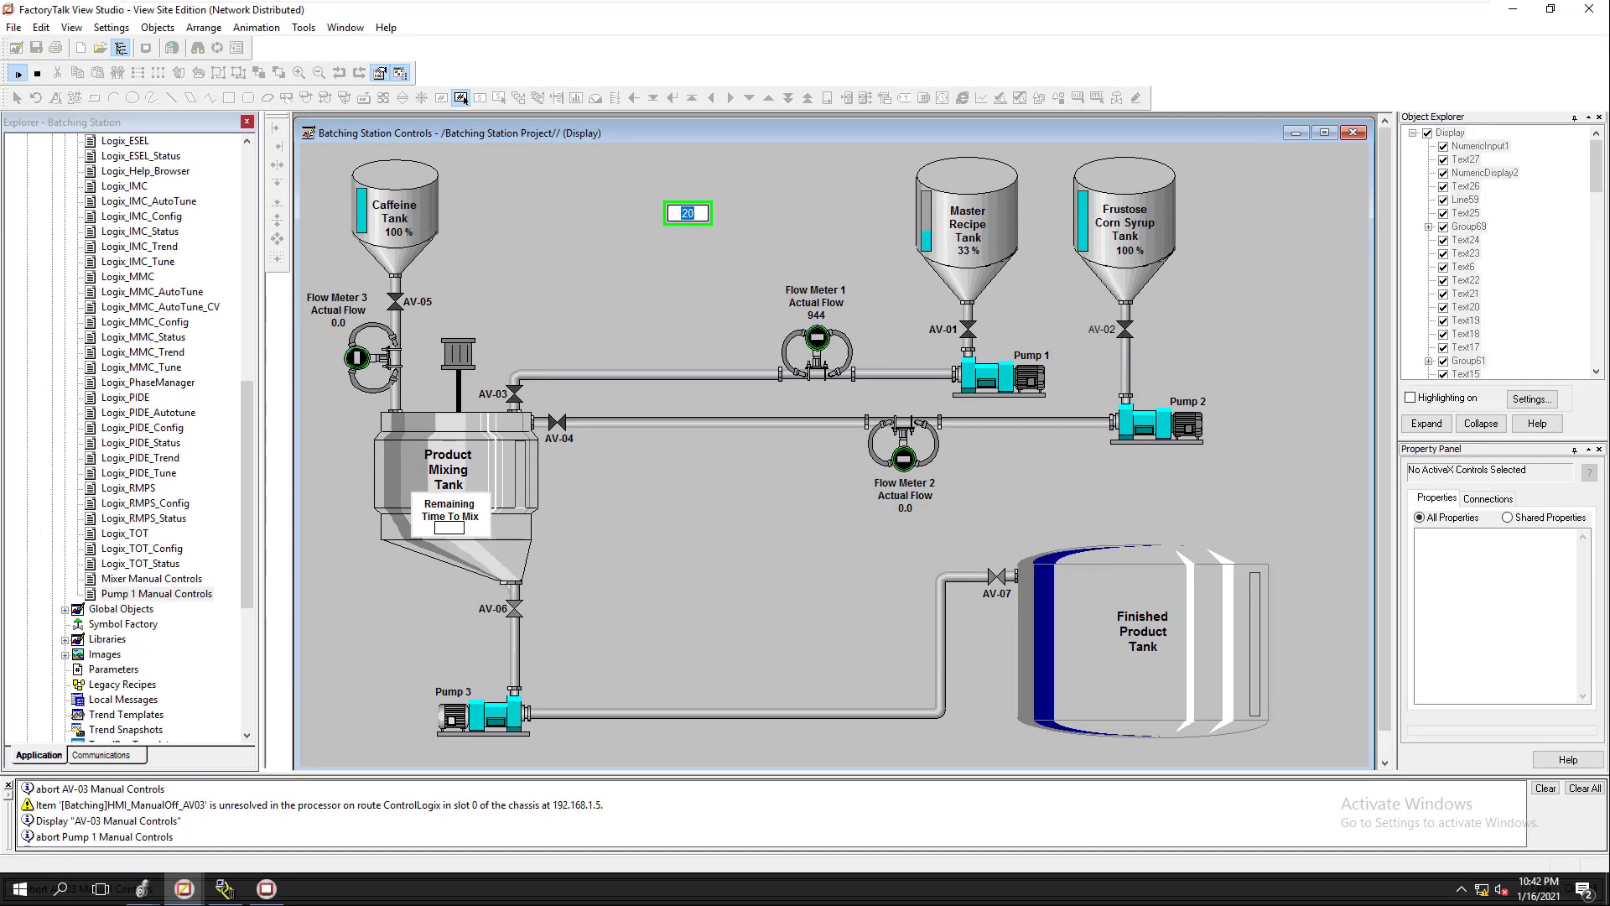
text(10)
key(Return)
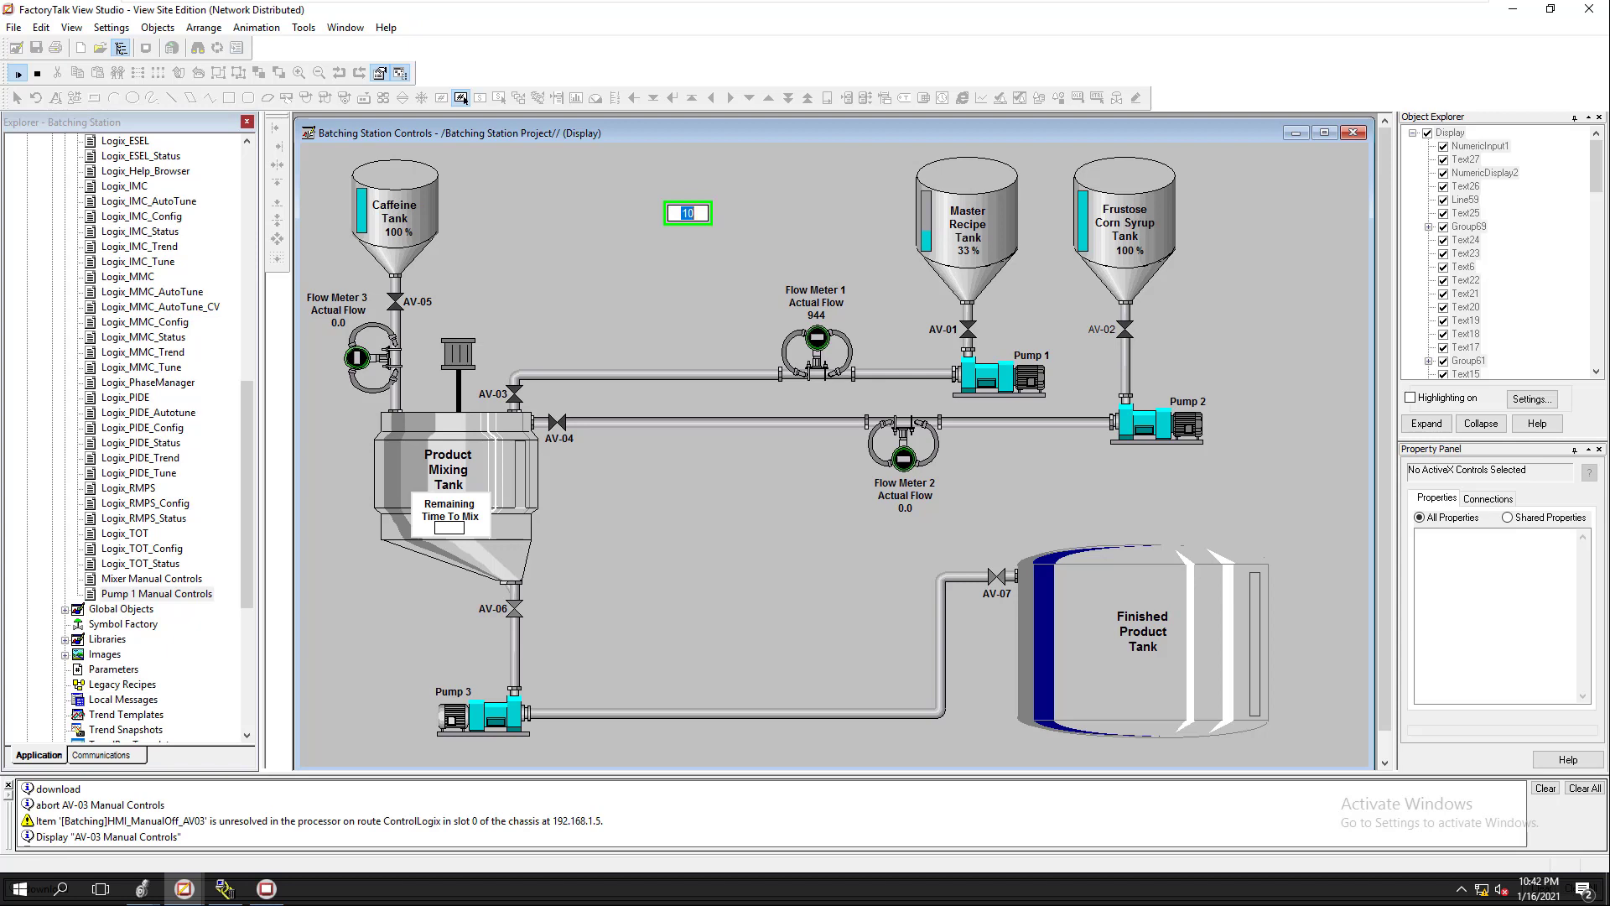
- End the display's test run and delete the numeric input between the Caffeine and Master Recipe tanks
click(37, 74)
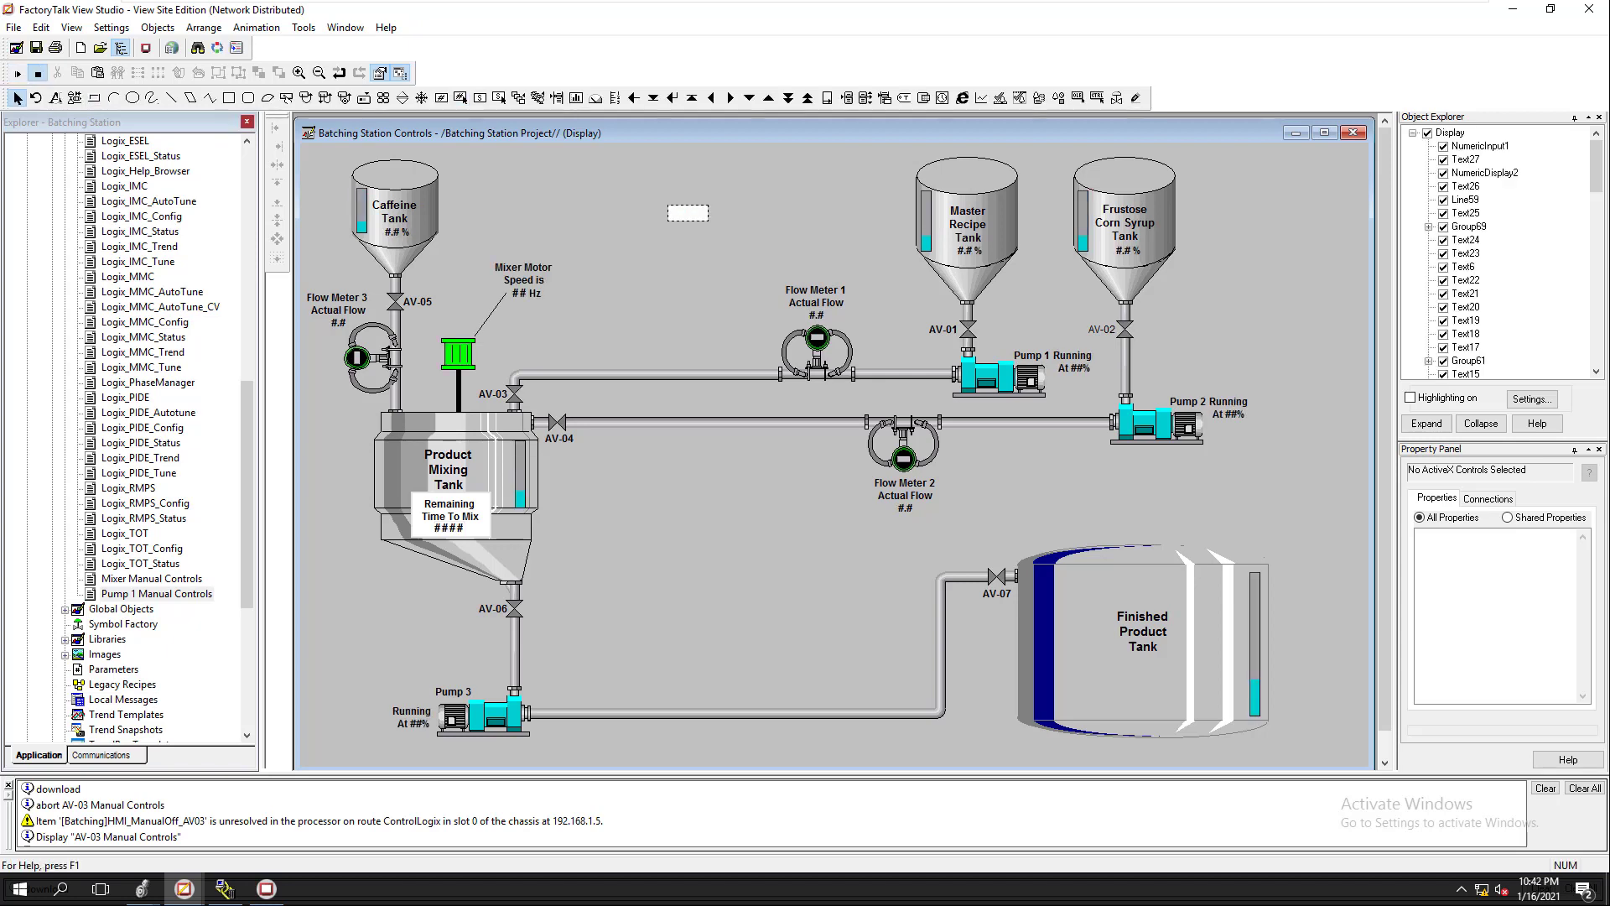
right_click(682, 212)
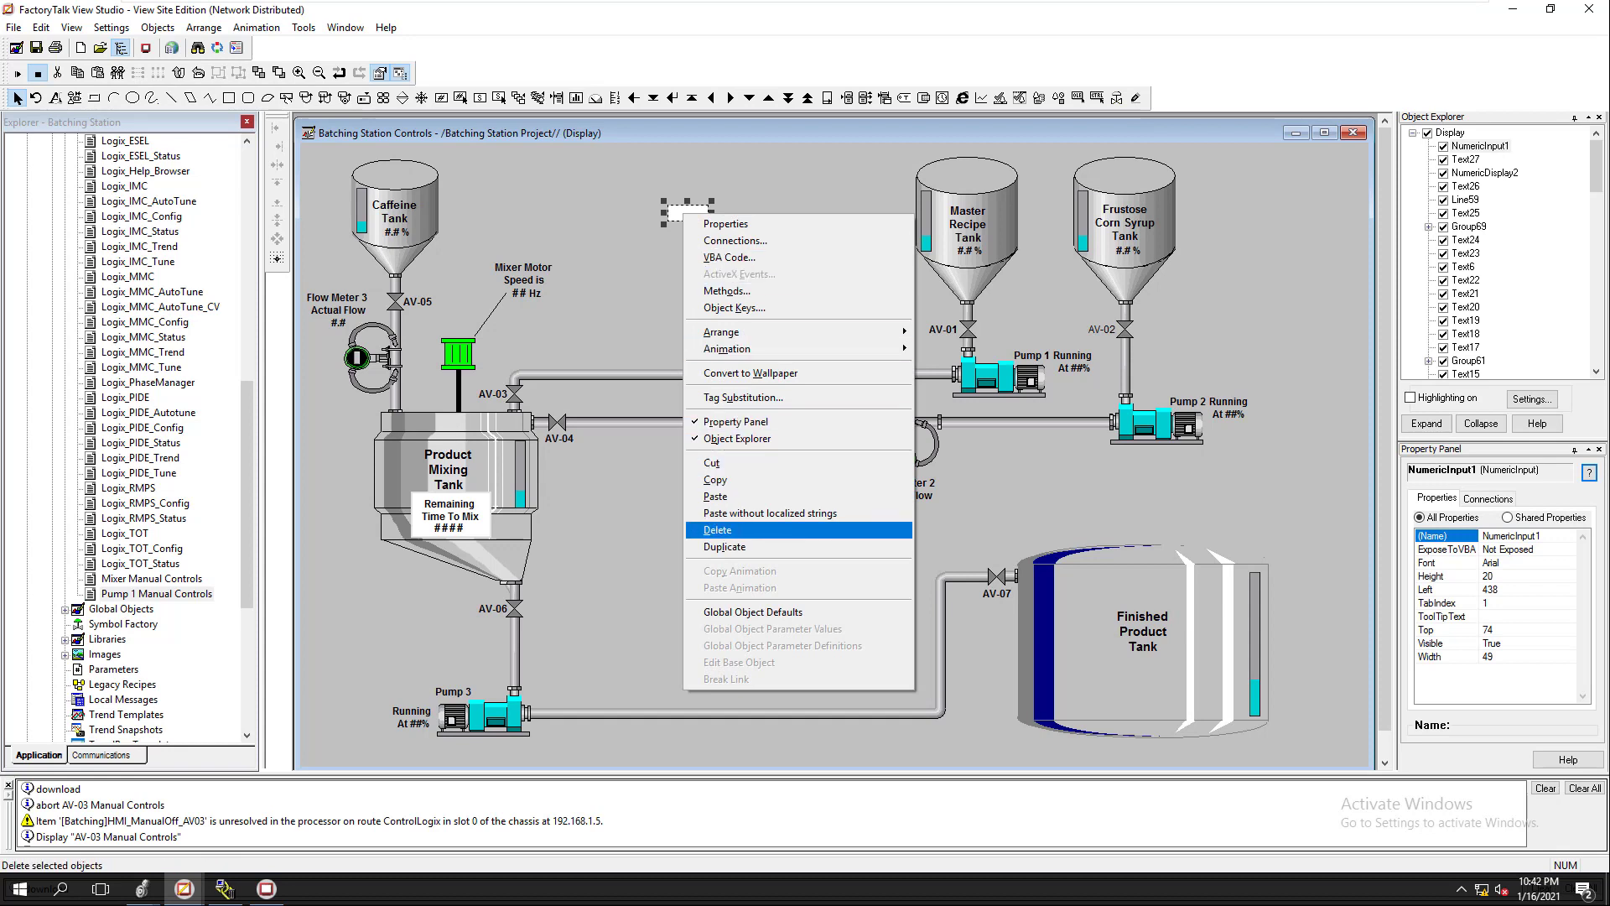
click(720, 530)
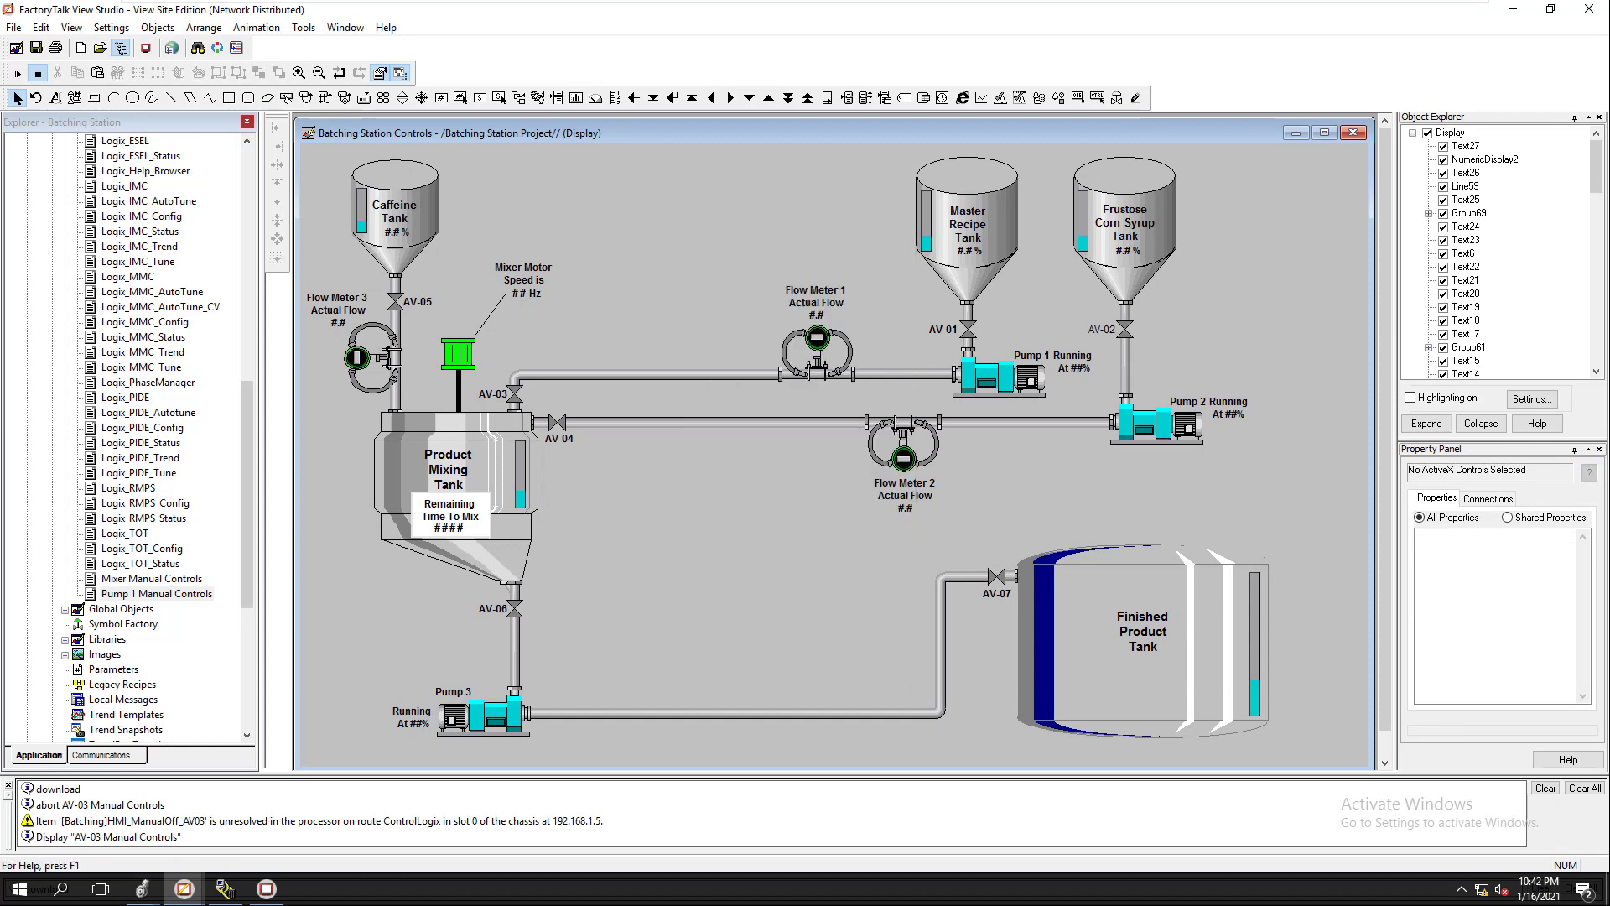
- Open the Pump 1 Manual Controls display and set the border style of the panel behind Speed Command to Inset
double_click(157, 593)
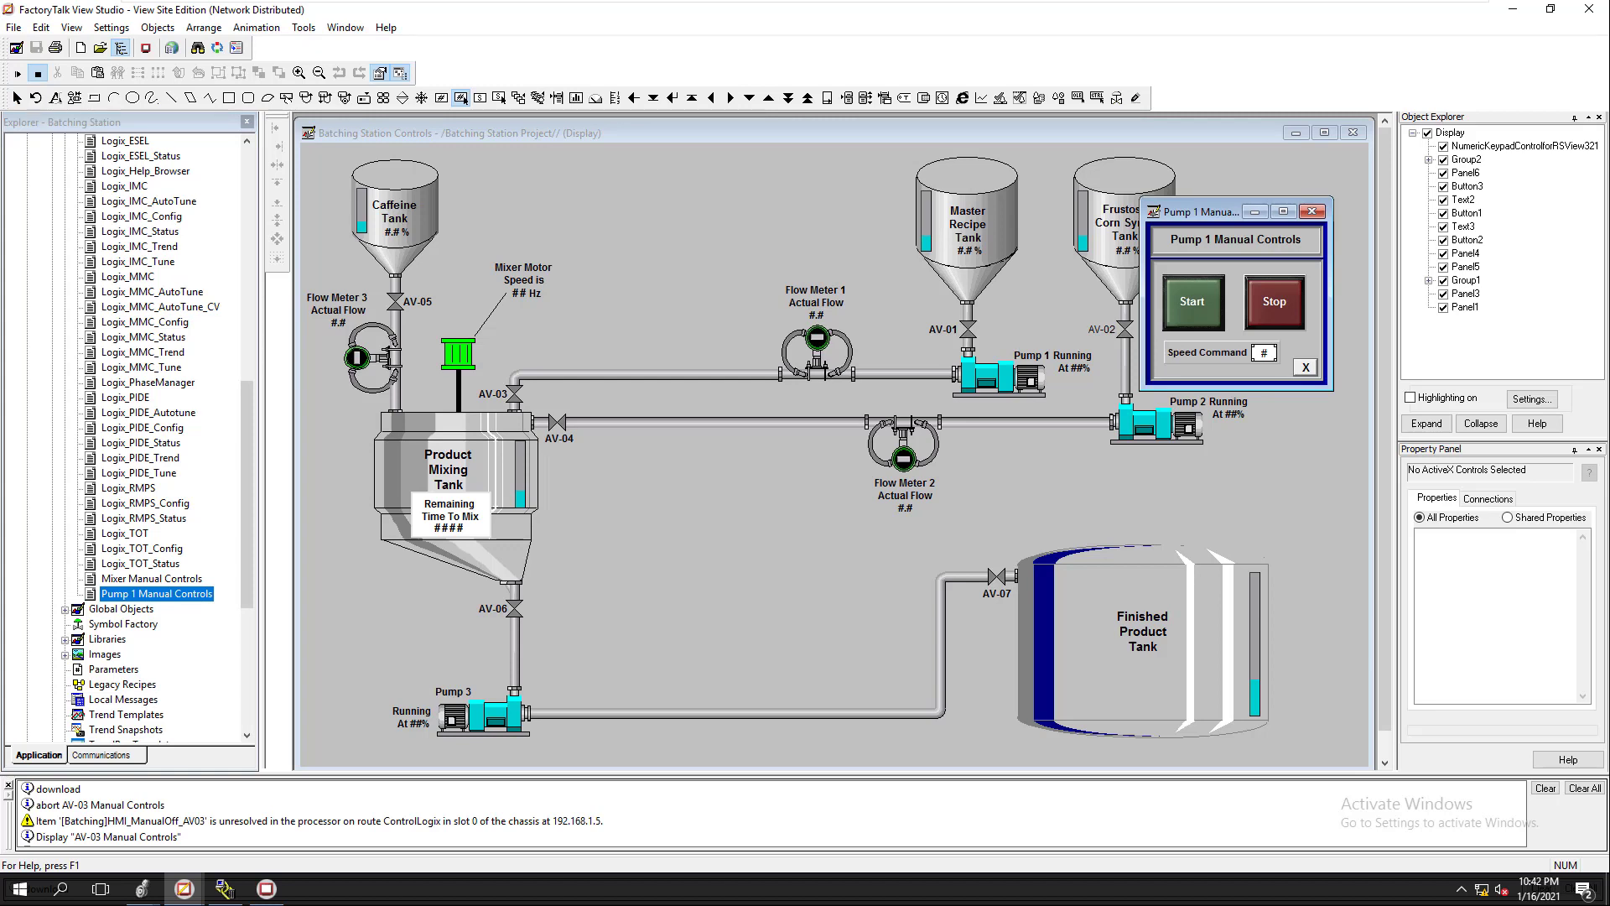
click(1241, 345)
right_click(1241, 346)
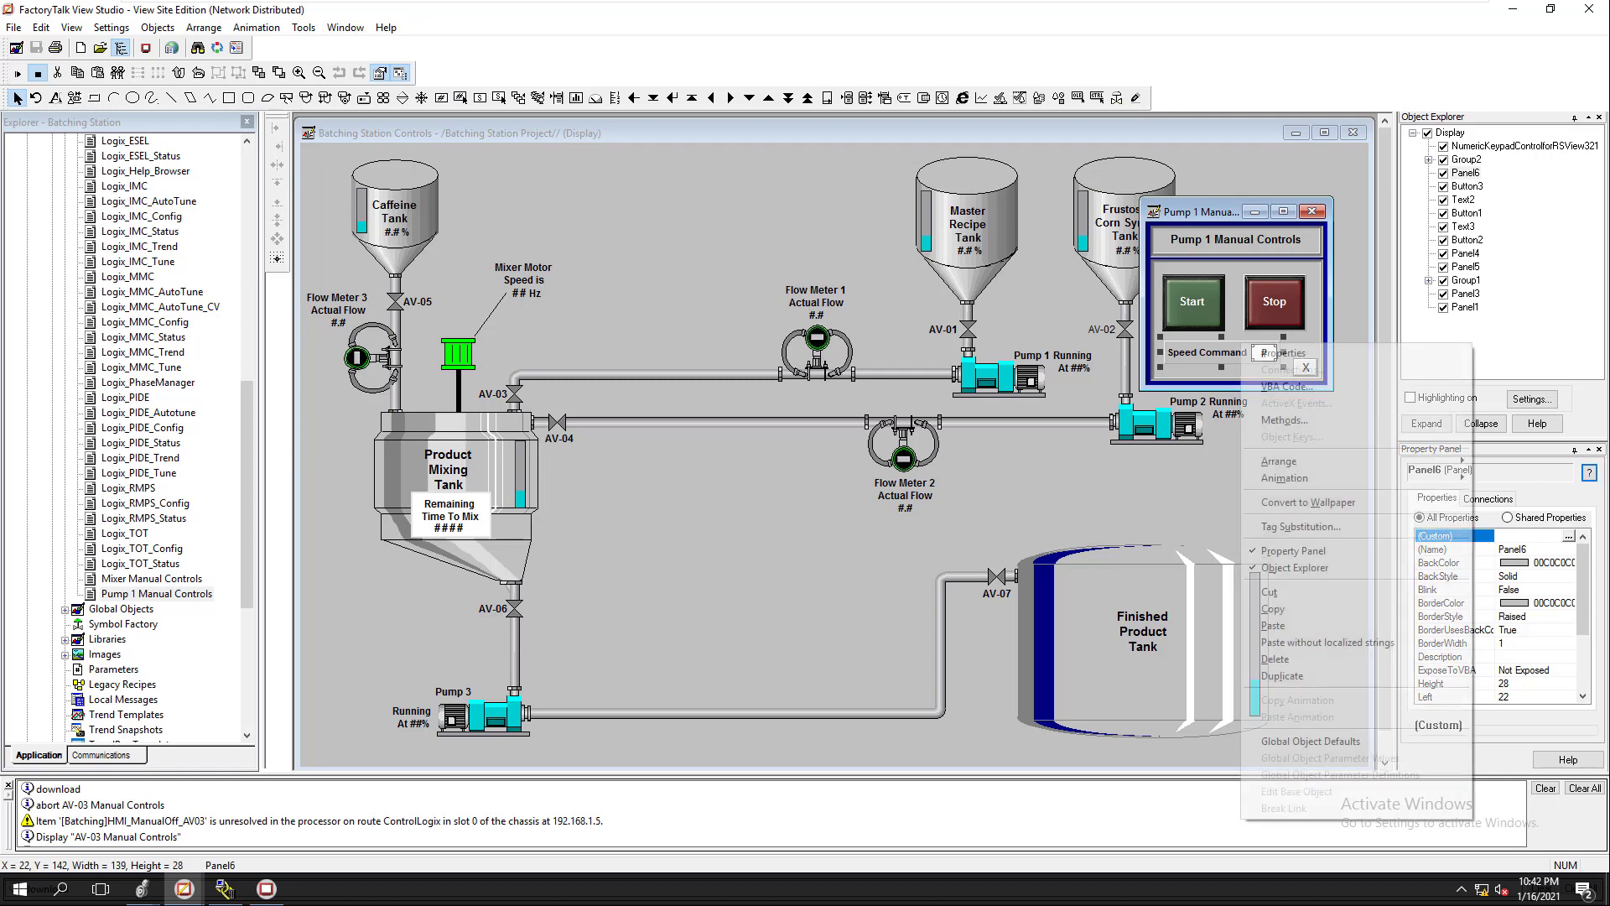
click(1283, 353)
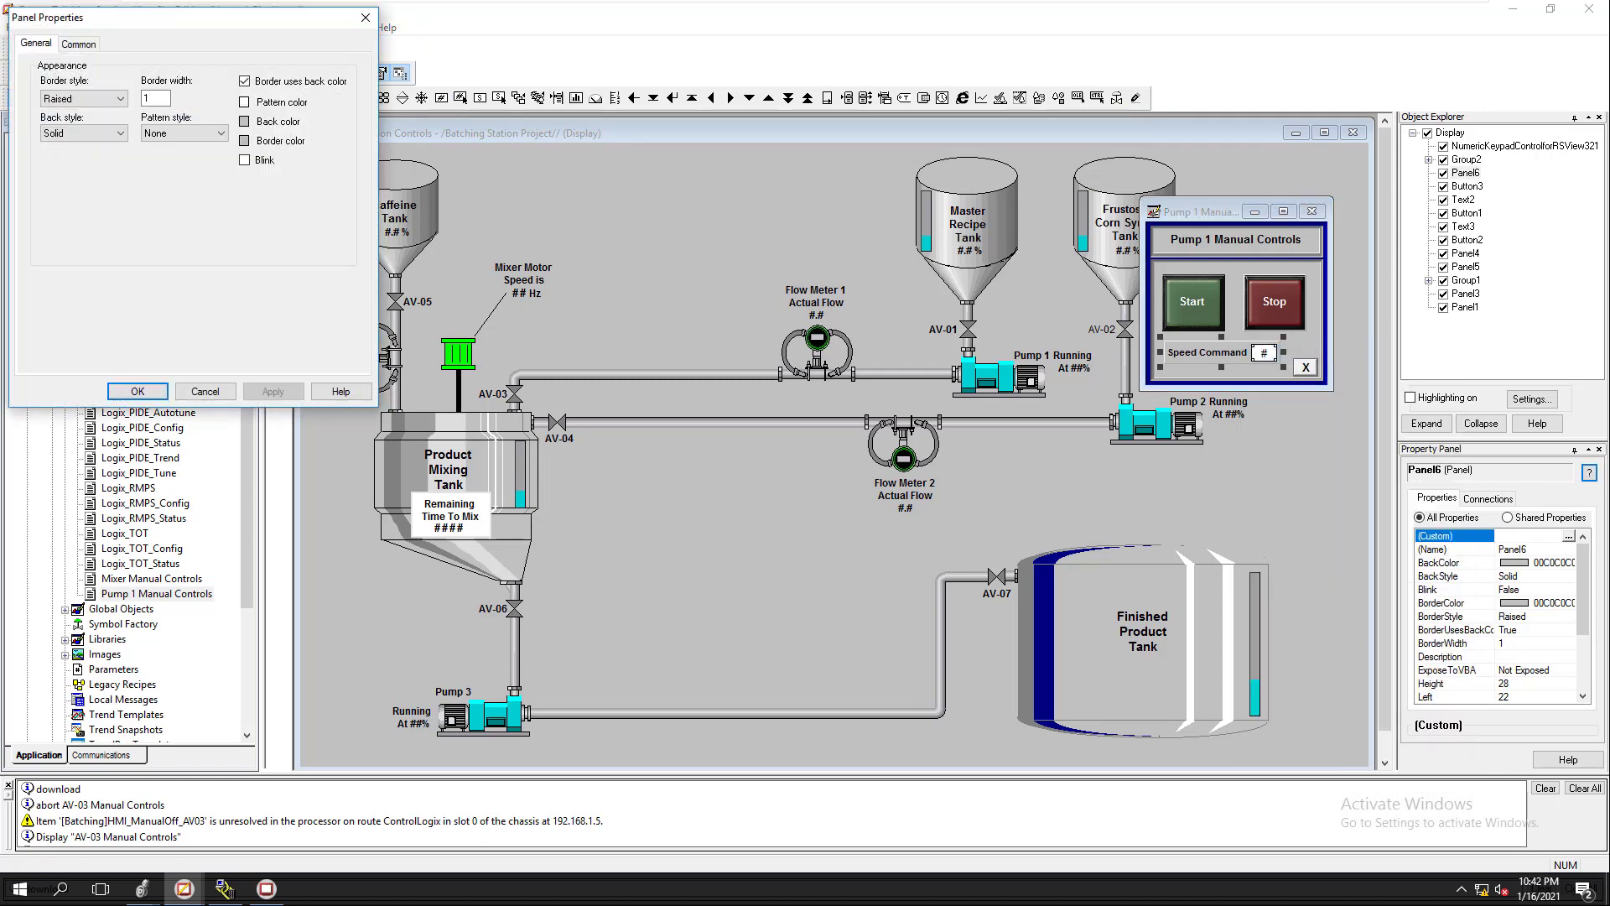
click(84, 98)
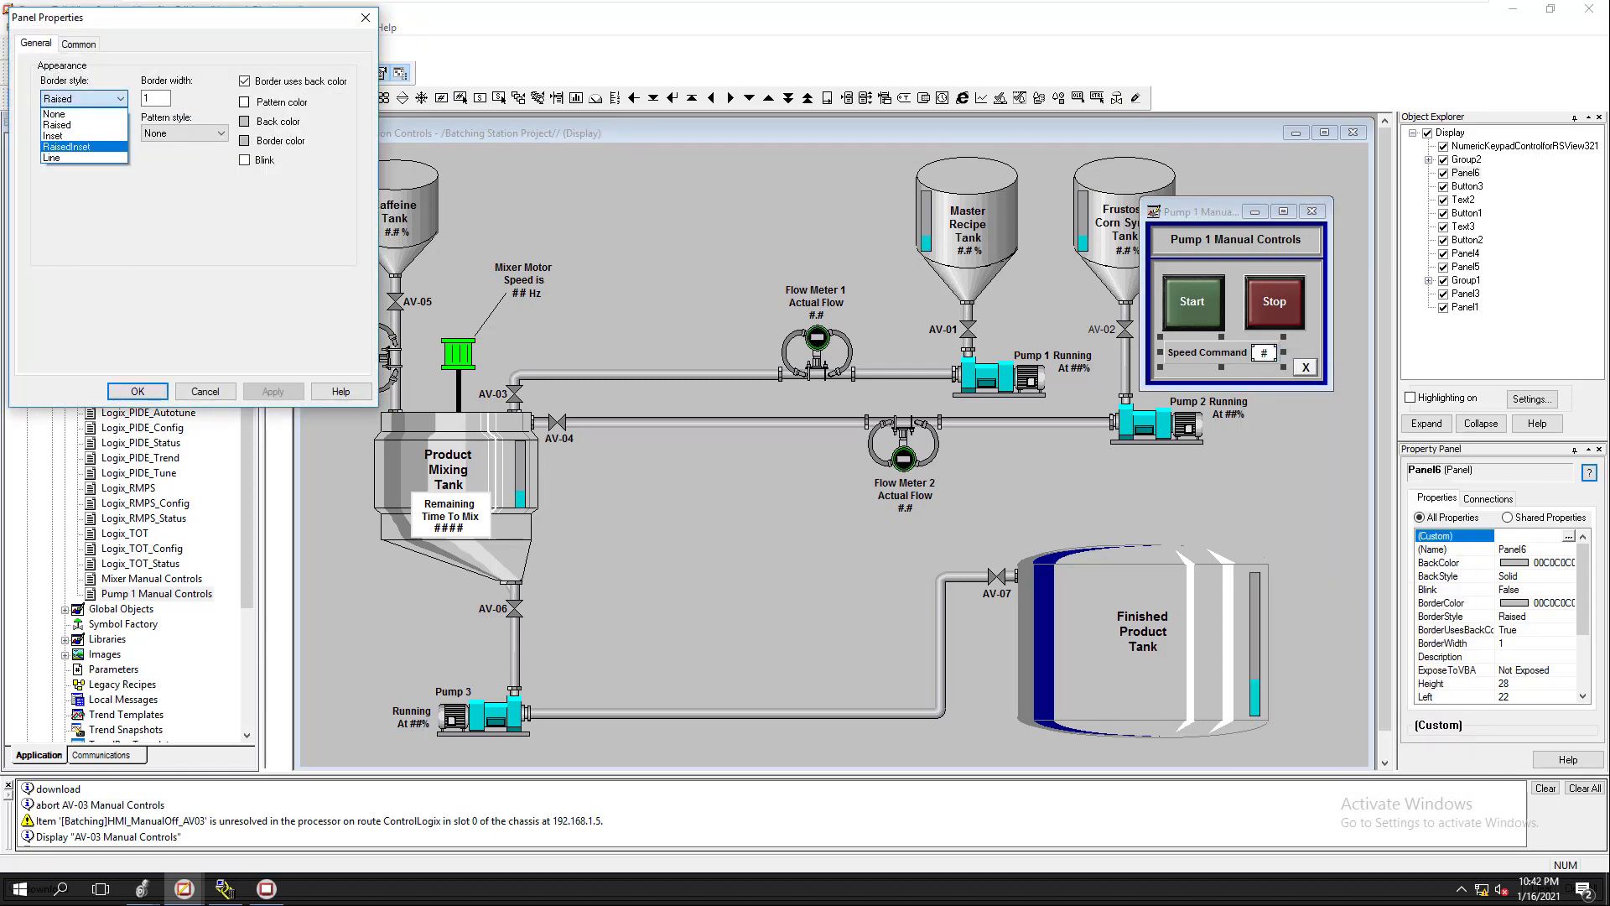
click(52, 135)
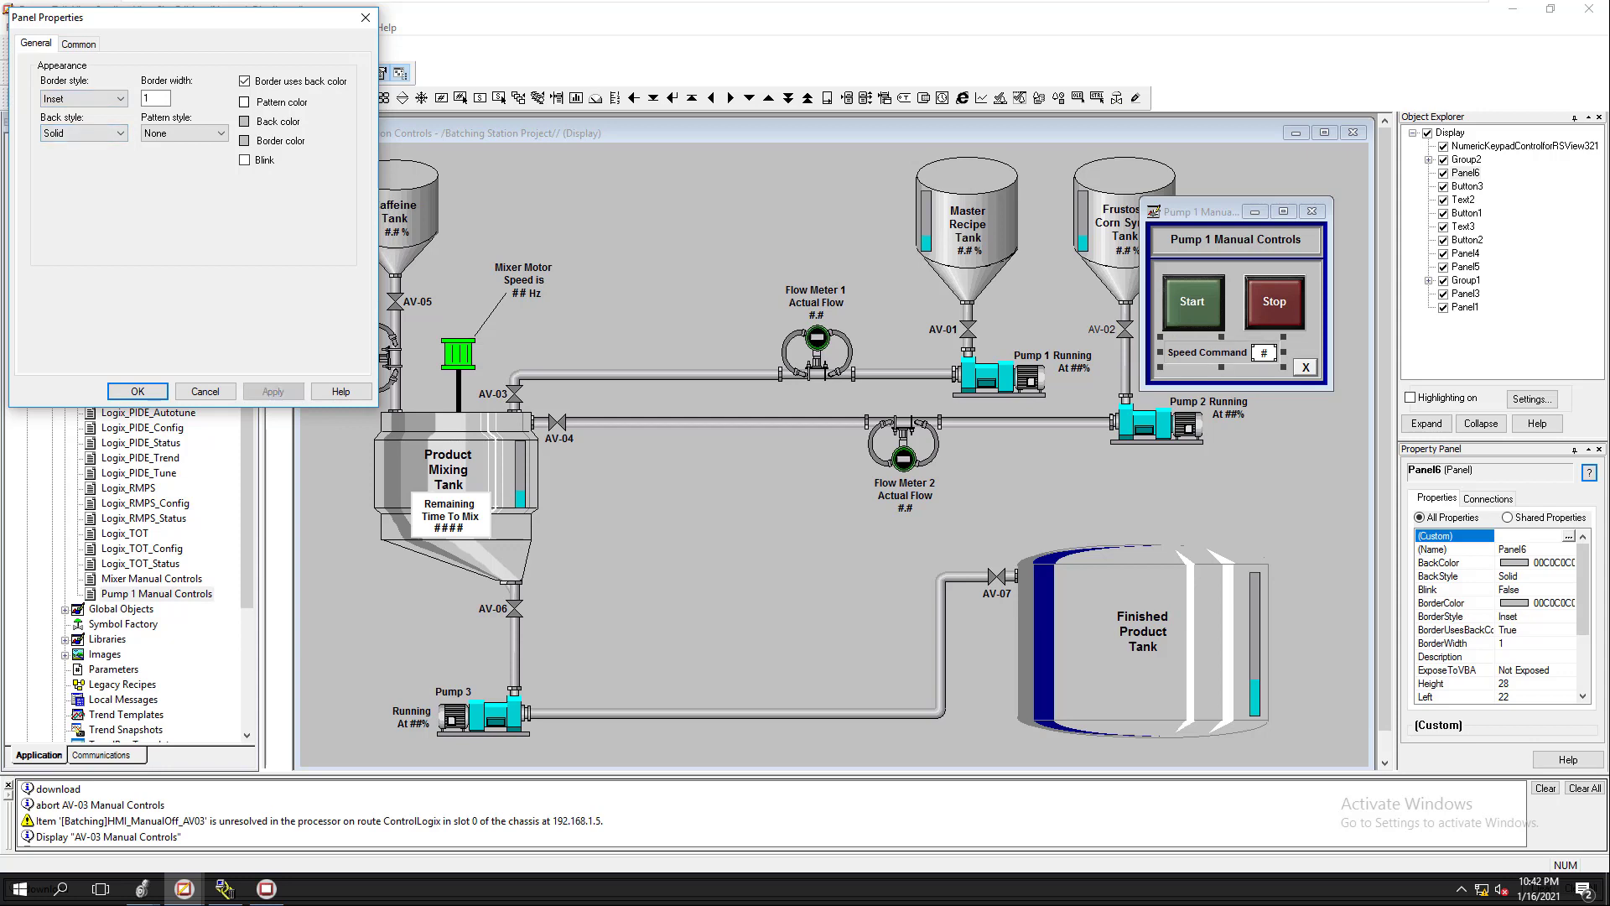
click(138, 391)
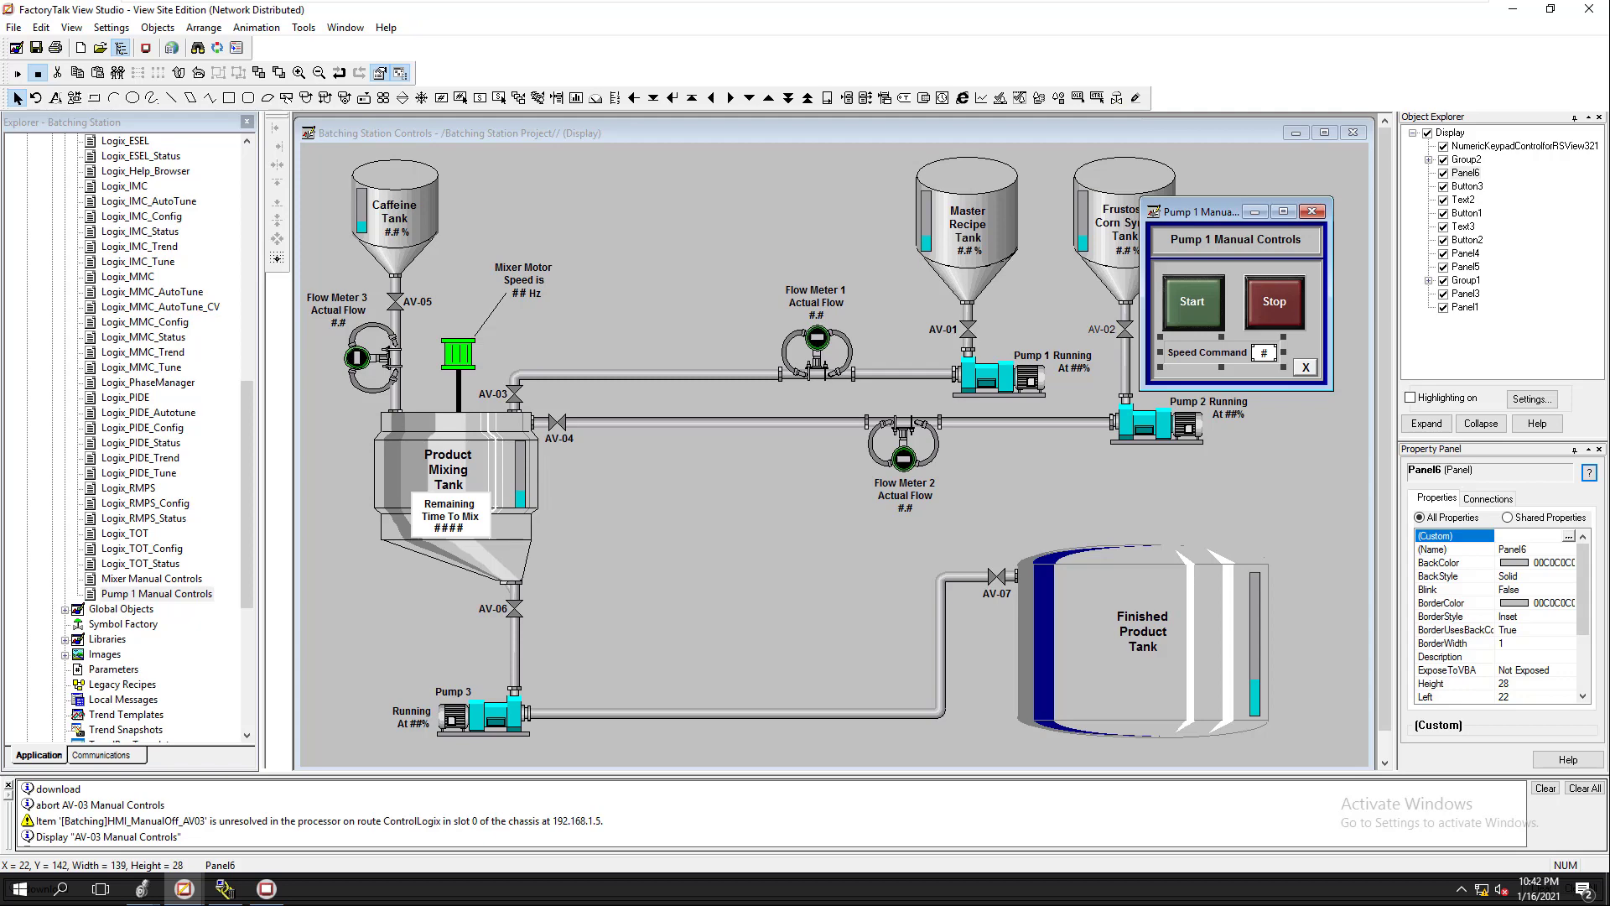
- Try the RaisedInset border style on the Speed Command panel, settle on Raised and accept the properties
right_click(1225, 358)
click(1342, 369)
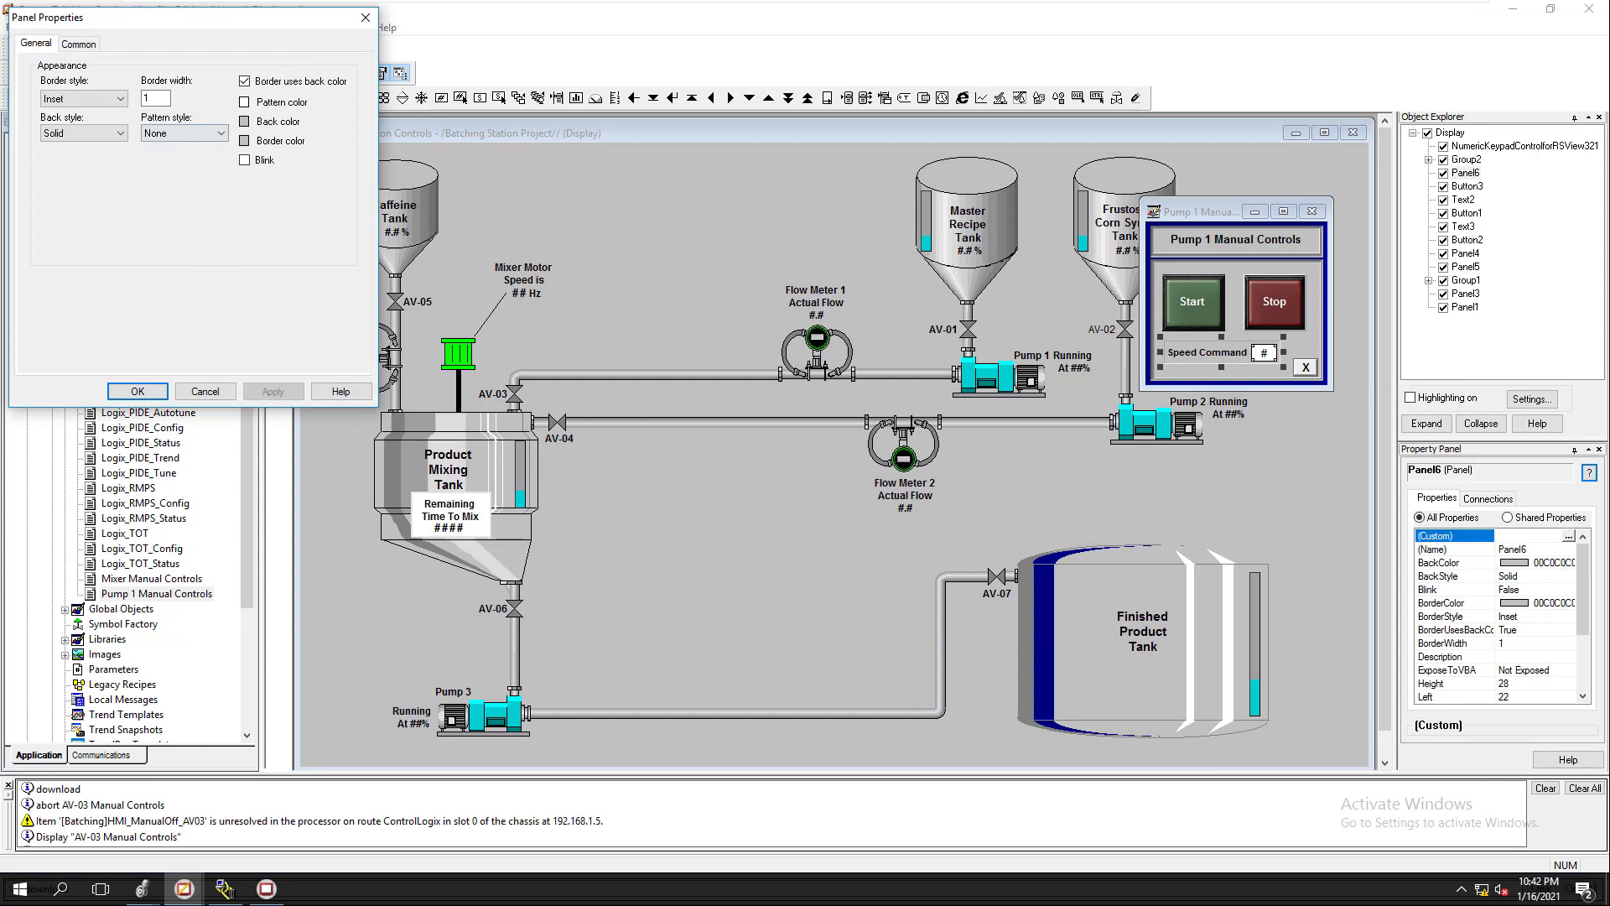
click(83, 98)
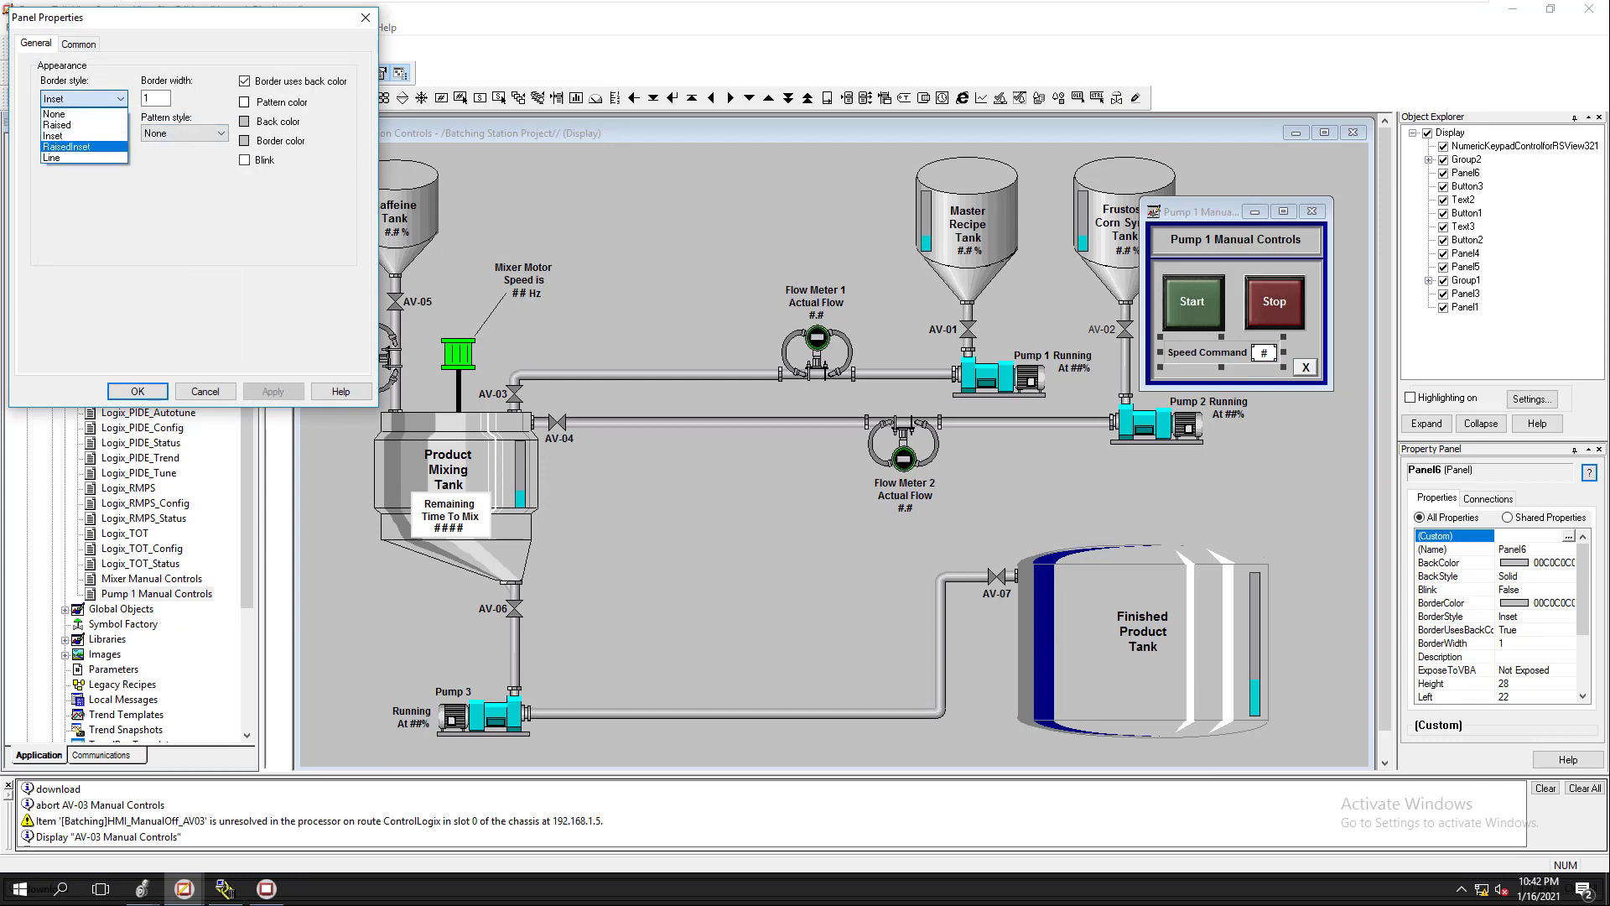
click(67, 147)
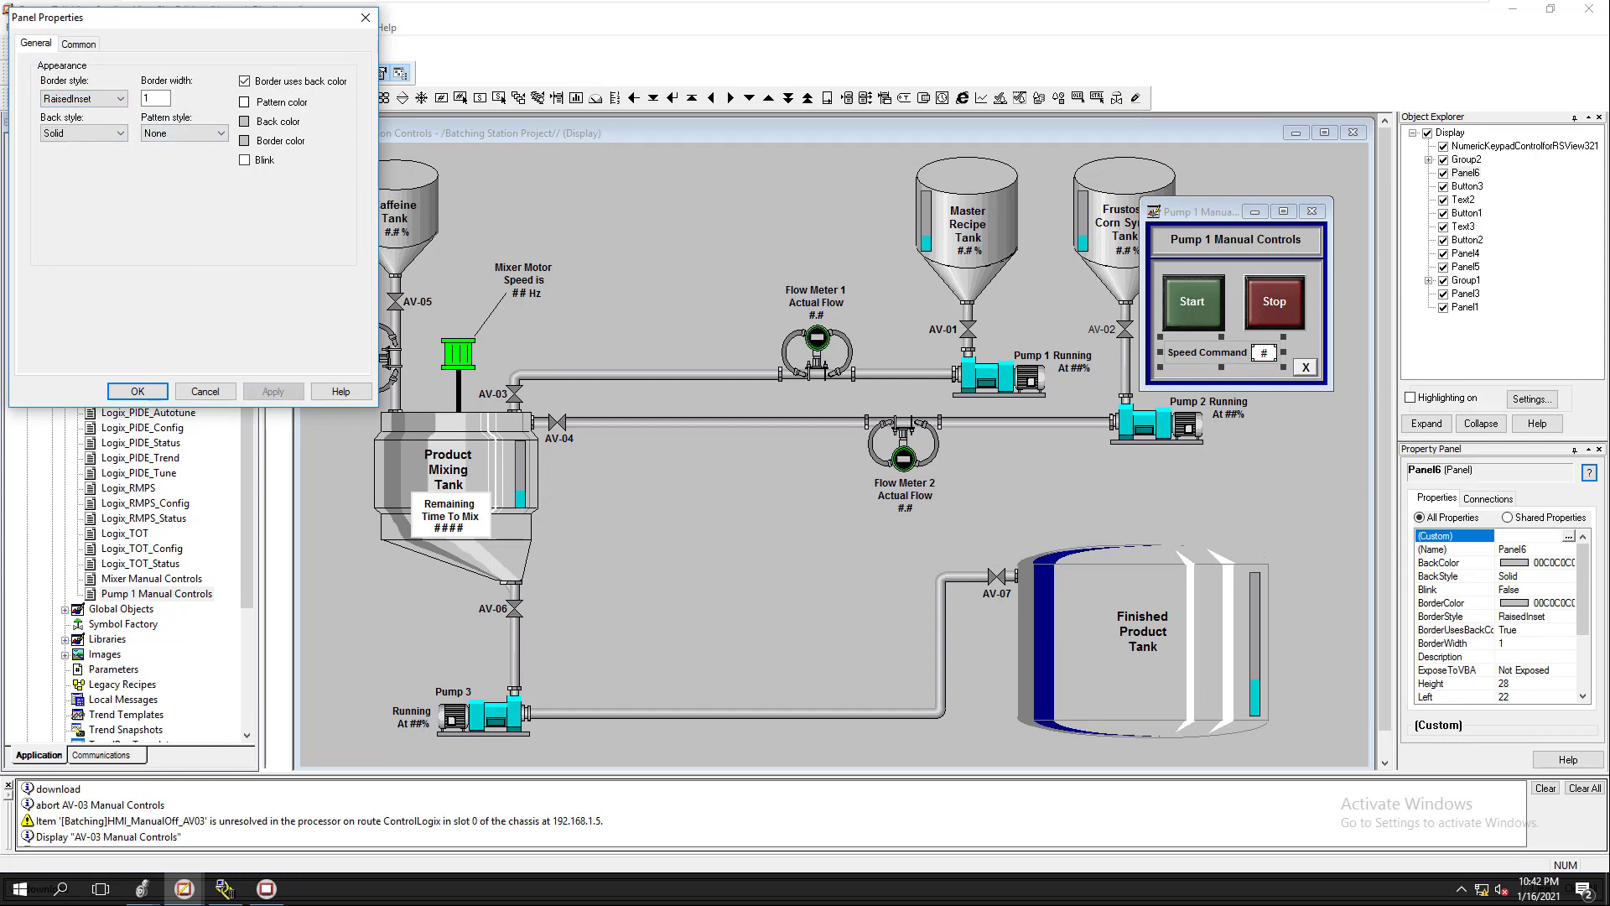
click(84, 98)
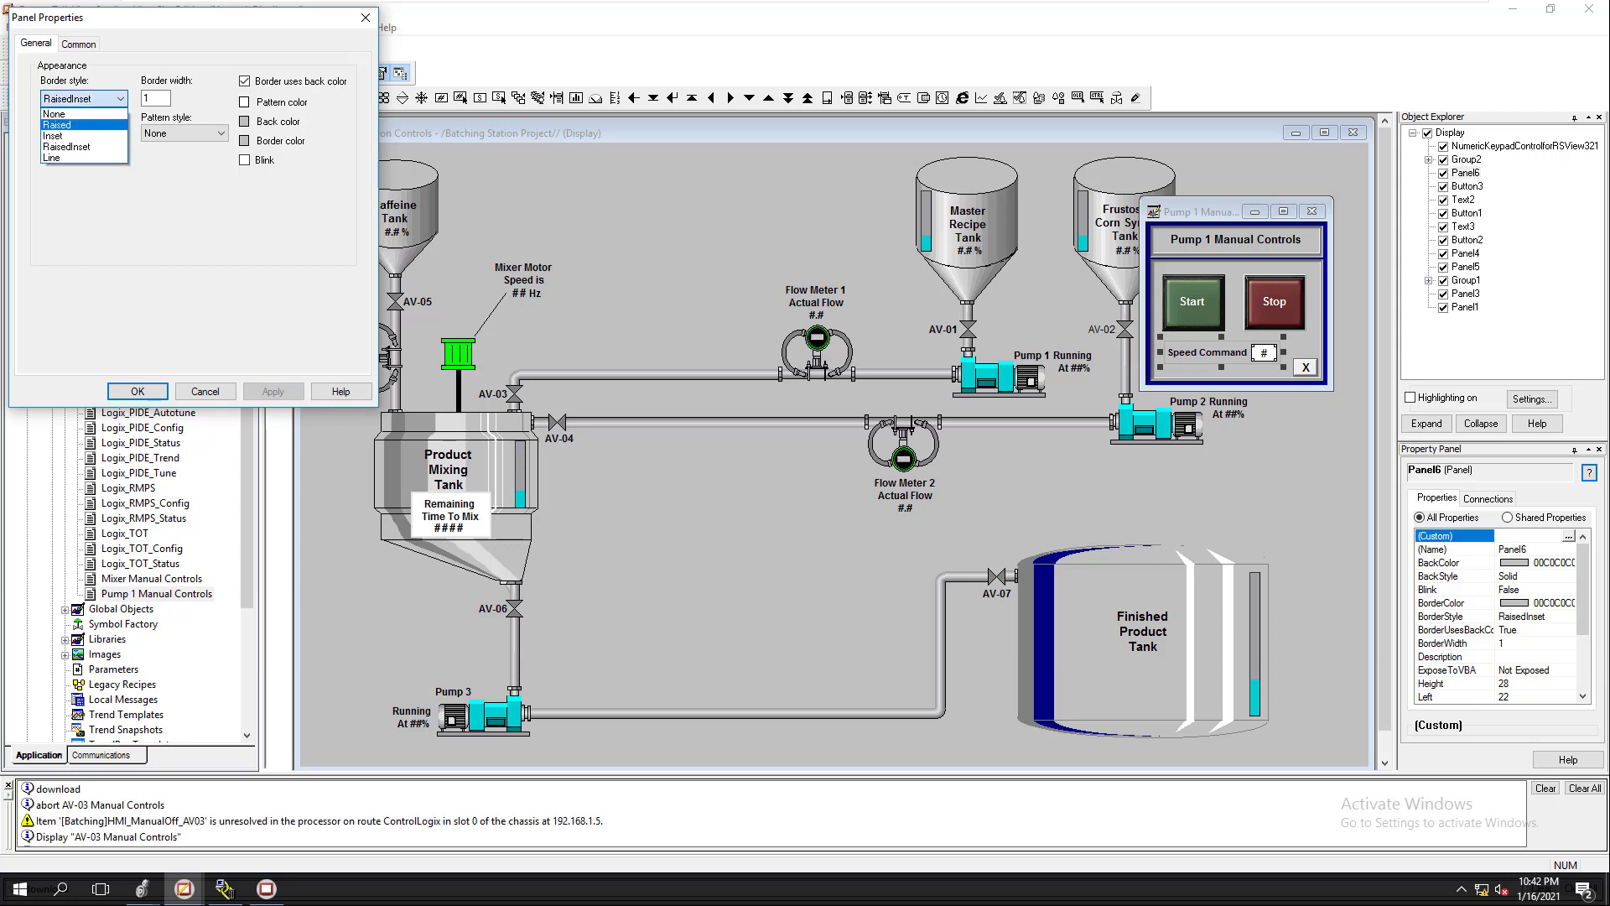
click(57, 124)
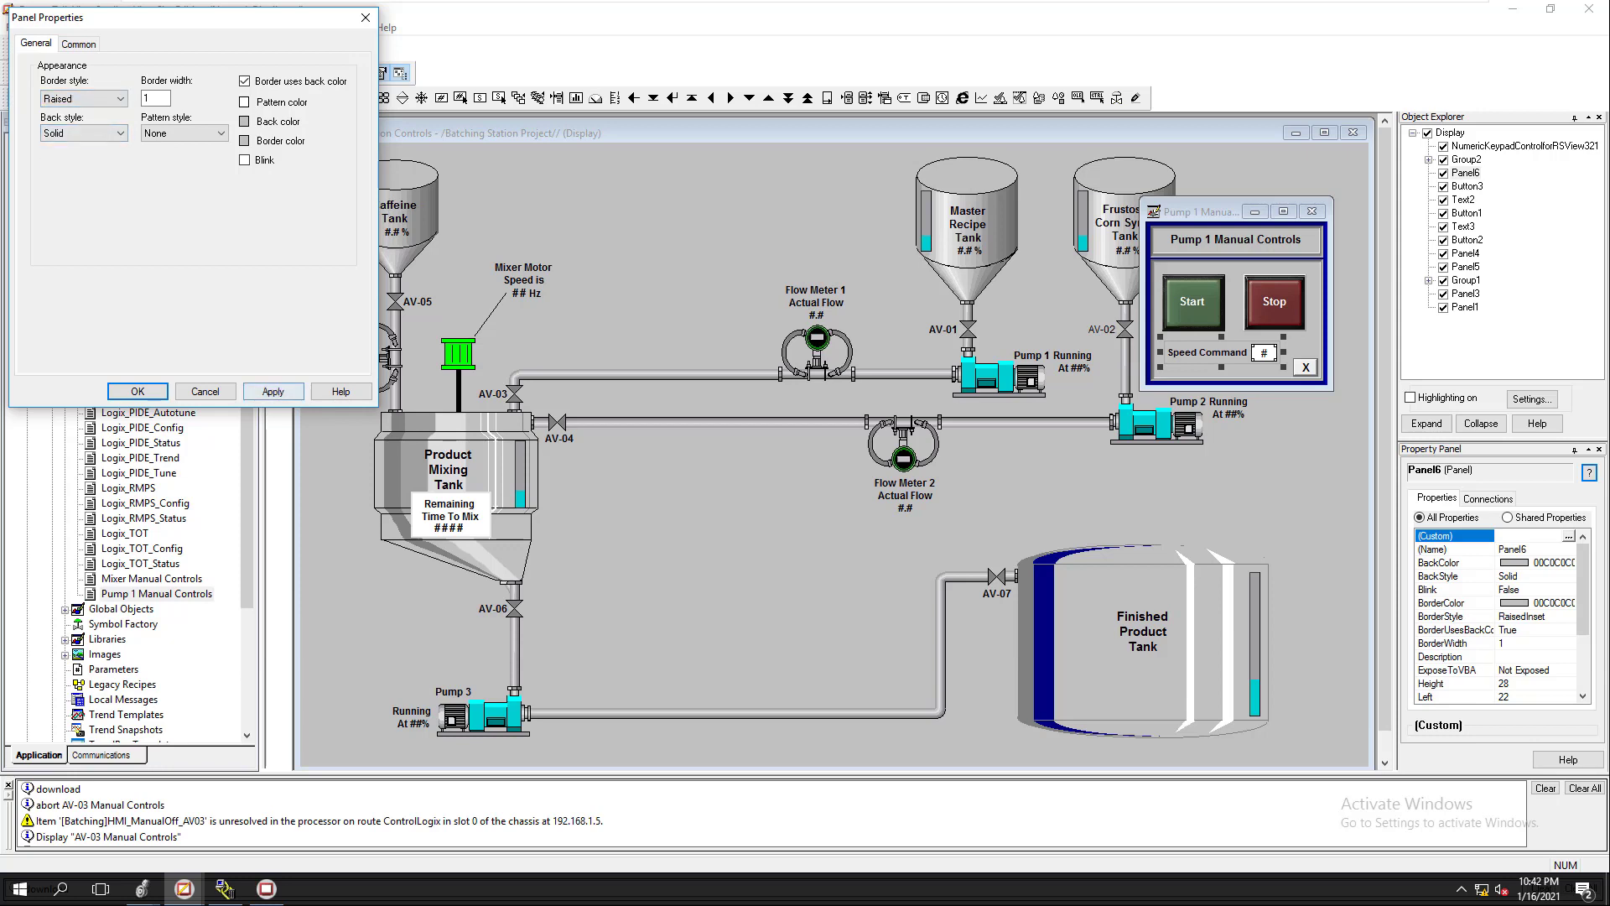
click(138, 391)
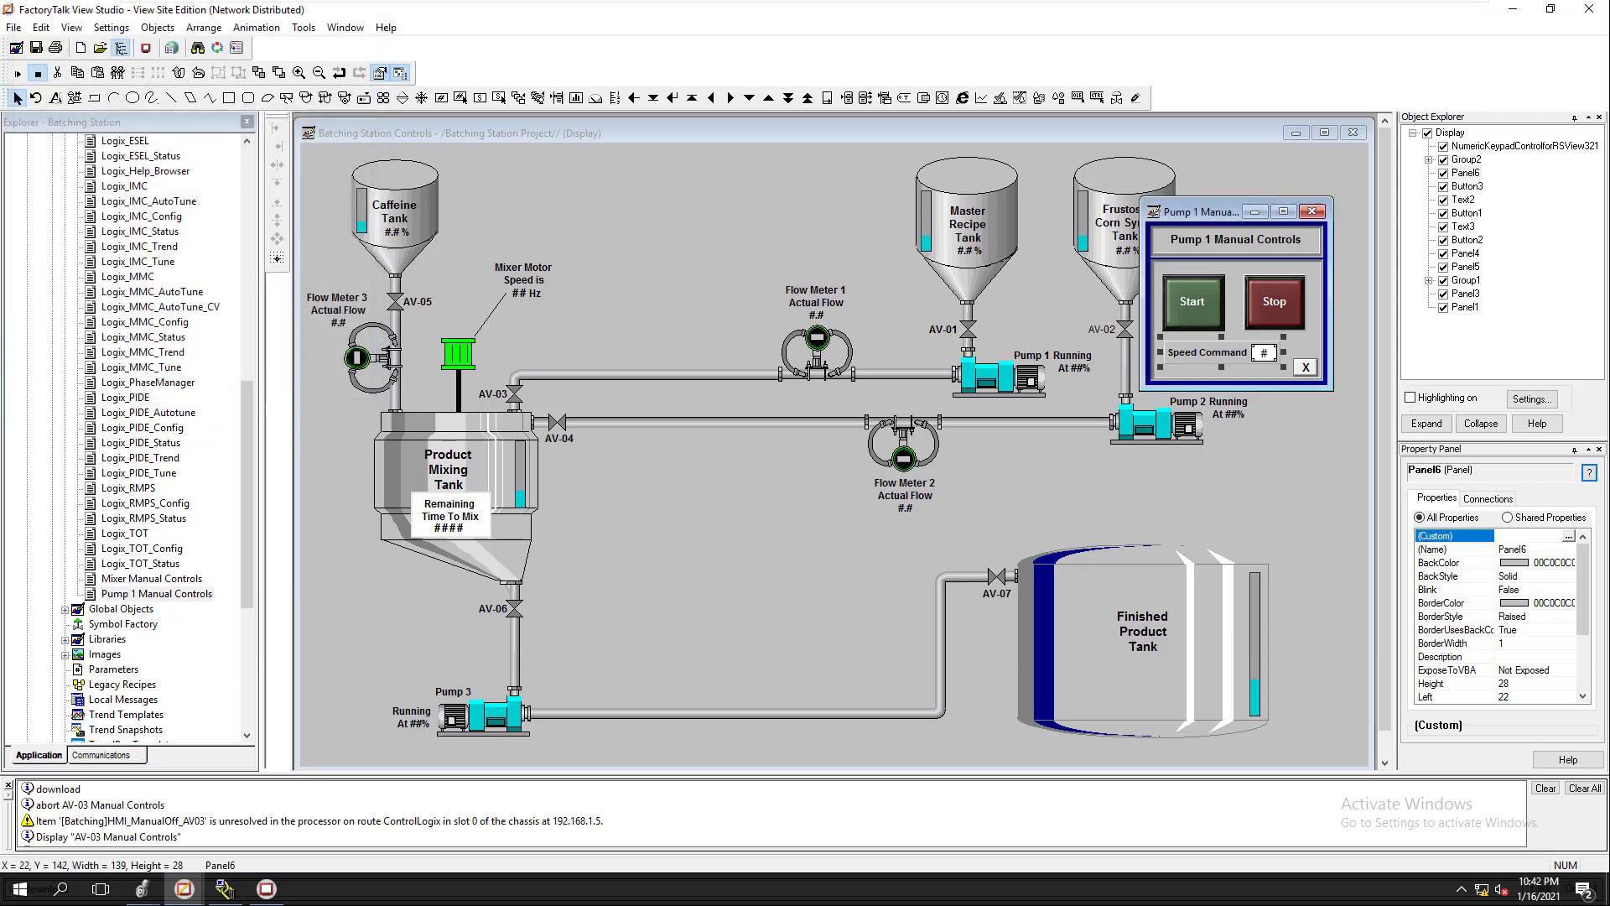